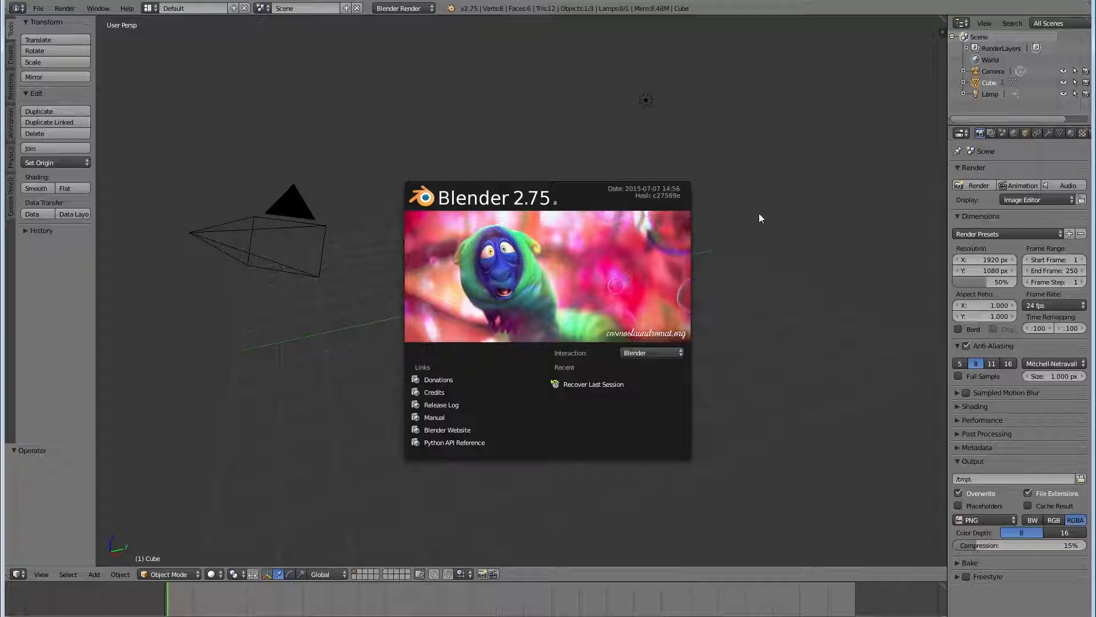
# - Open the user preferences and set the Select With option to Left in the input settings
pyautogui.click(759, 215)
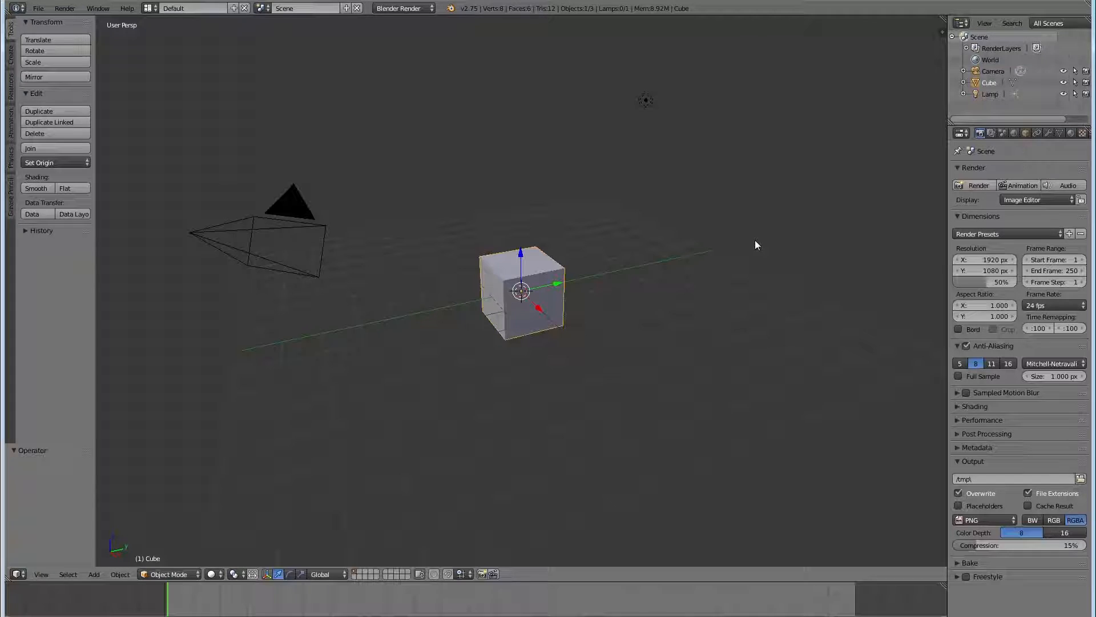
pyautogui.hotkey('ctrl', 'alt', 'u')
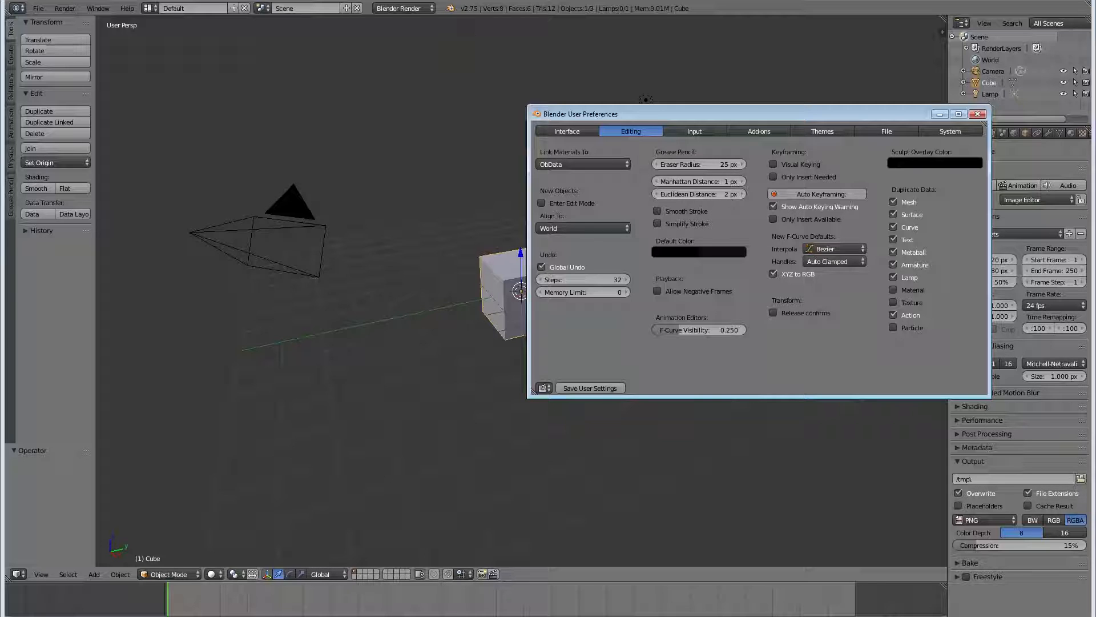
pyautogui.click(33, 7)
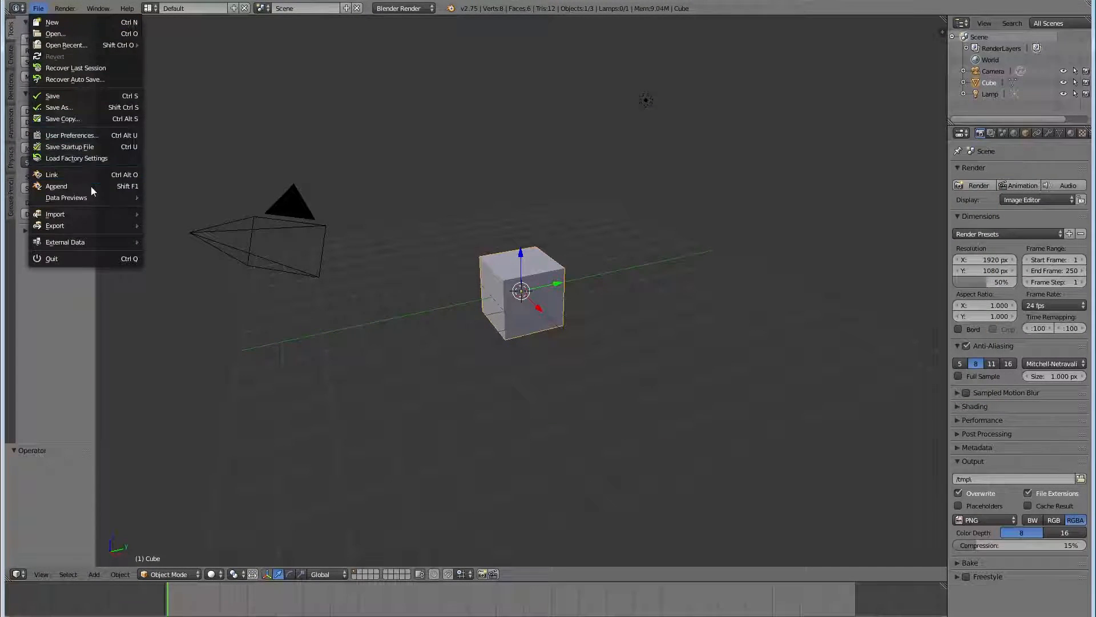
pyautogui.click(92, 135)
pyautogui.moveTo(851, 113); pyautogui.dragTo(834, 101)
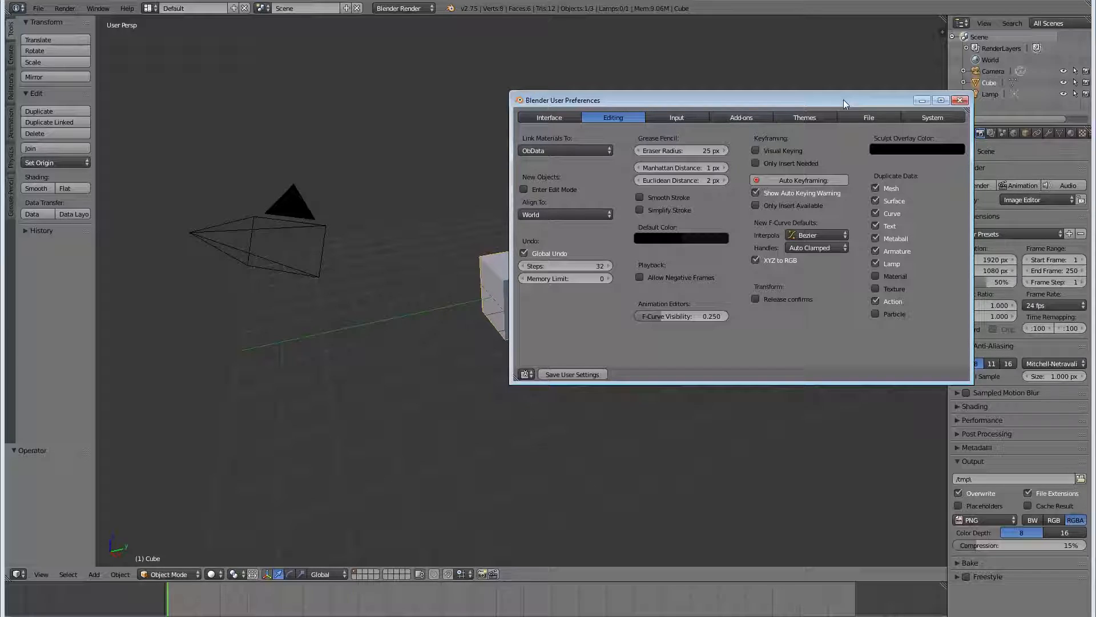
pyautogui.click(673, 117)
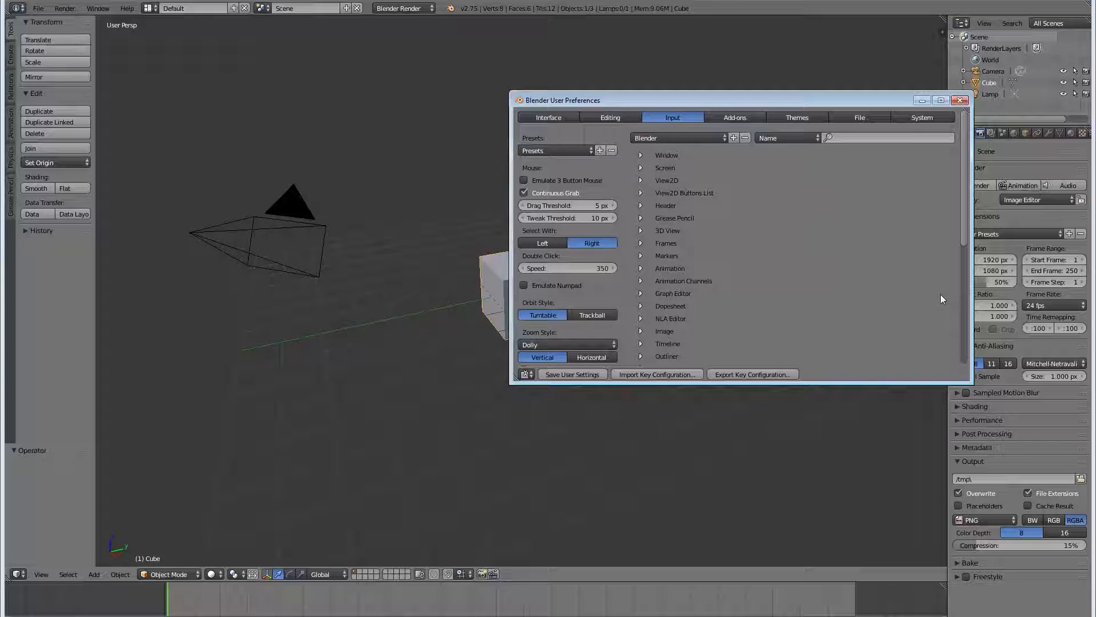
pyautogui.click(532, 245)
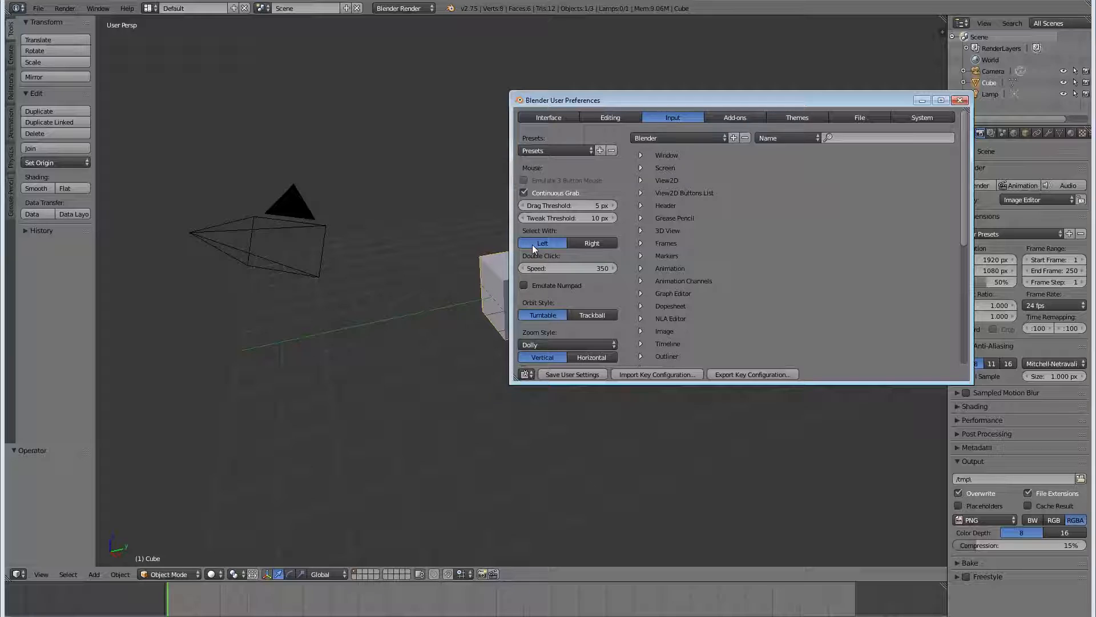
# - Enable Emulate Numpad, save the user settings and close the preferences
pyautogui.click(564, 287)
pyautogui.click(547, 375)
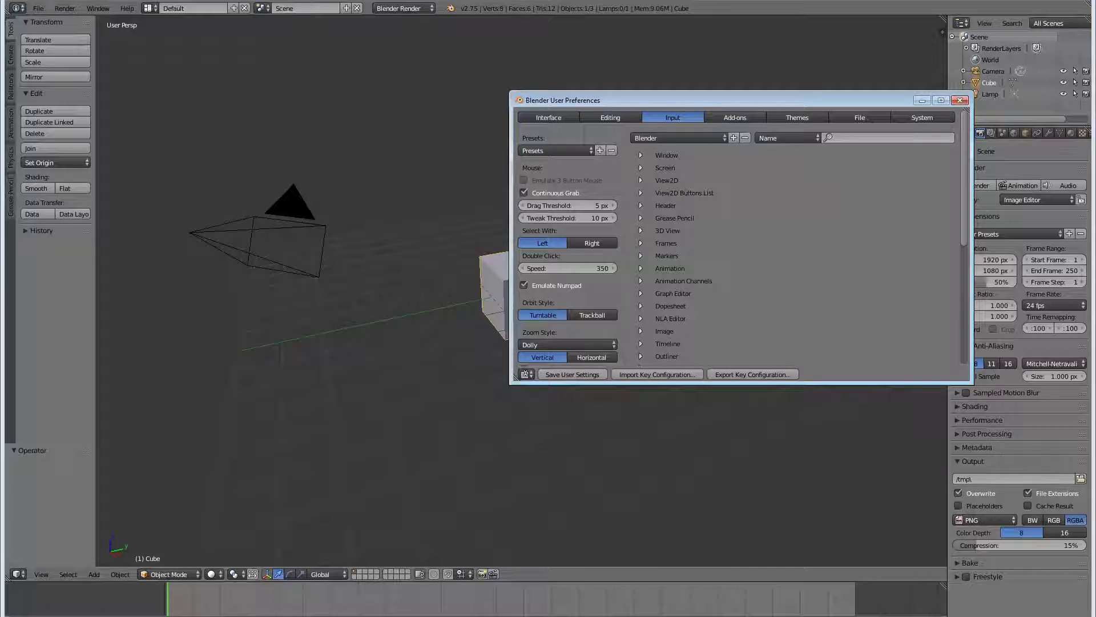
pyautogui.click(960, 101)
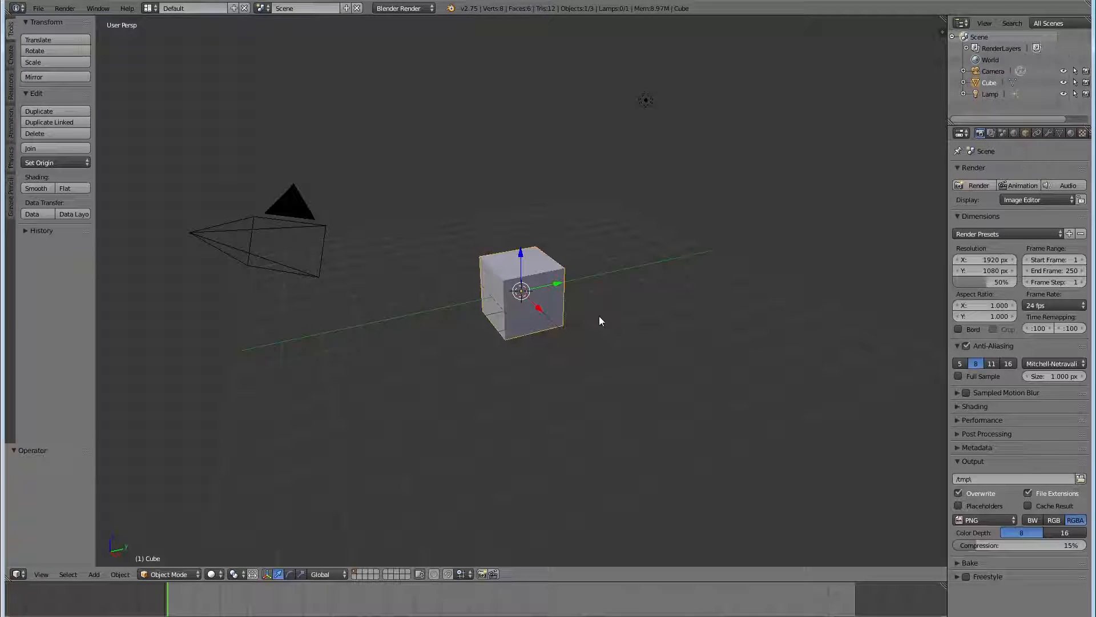
# - Orbit, pan and zoom the 3D view to look at the cube from different angles and distances
pyautogui.moveTo(599, 318)
pyautogui.mouseDown(button='middle')
pyautogui.moveTo(616, 326)
pyautogui.moveTo(649, 310)
pyautogui.moveTo(590, 292)
pyautogui.moveTo(528, 318)
pyautogui.moveTo(546, 374)
pyautogui.moveTo(594, 358)
pyautogui.moveTo(632, 310)
pyautogui.moveTo(563, 300)
pyautogui.moveTo(438, 361)
pyautogui.moveTo(315, 297)
pyautogui.moveTo(646, 303)
pyautogui.moveTo(561, 343)
pyautogui.moveTo(605, 349)
pyautogui.moveTo(604, 335)
pyautogui.moveTo(621, 335)
pyautogui.moveTo(595, 323)
pyautogui.moveTo(606, 333)
pyautogui.mouseUp(button='middle')
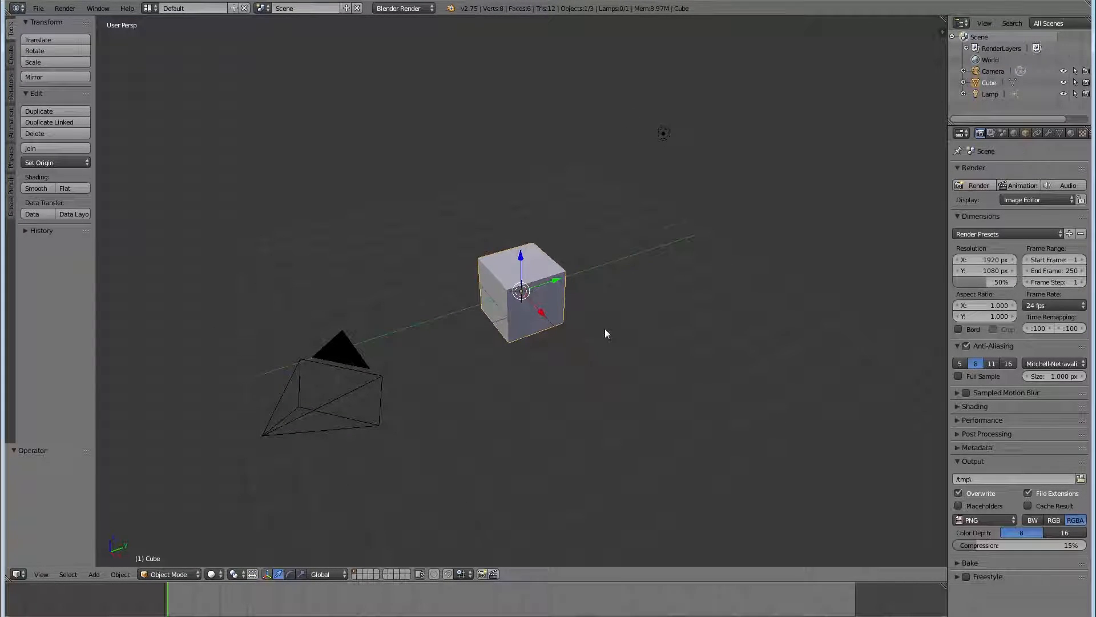
pyautogui.moveTo(668, 300); pyautogui.dragTo(712, 283, button='middle')
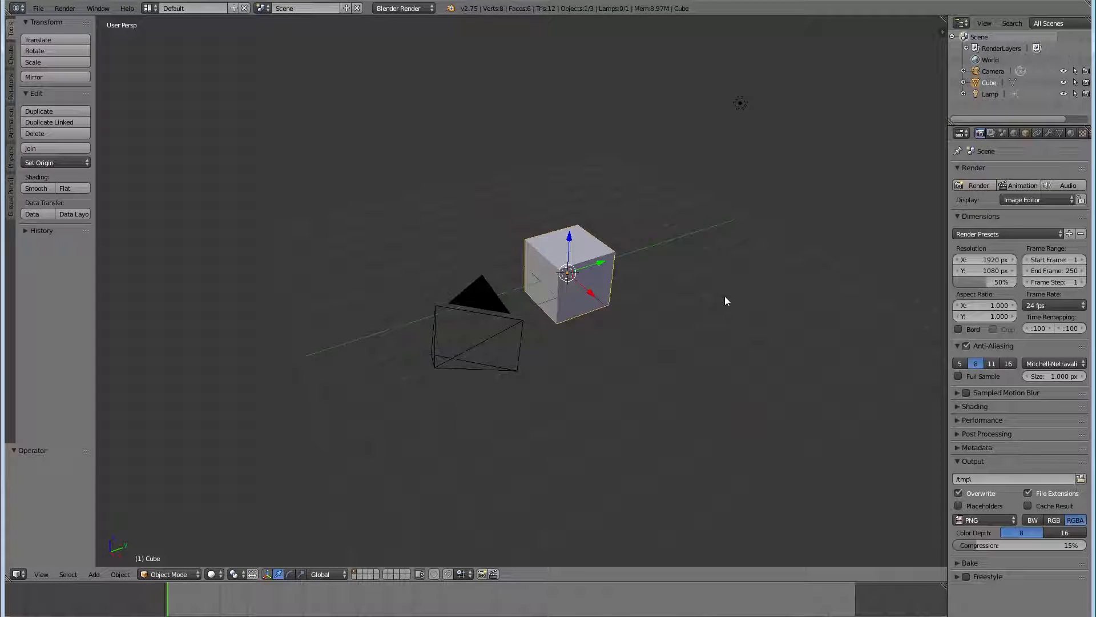
pyautogui.scroll(-4, 685, 288)
pyautogui.scroll(7, 684, 294)
pyautogui.scroll(-4, 684, 301)
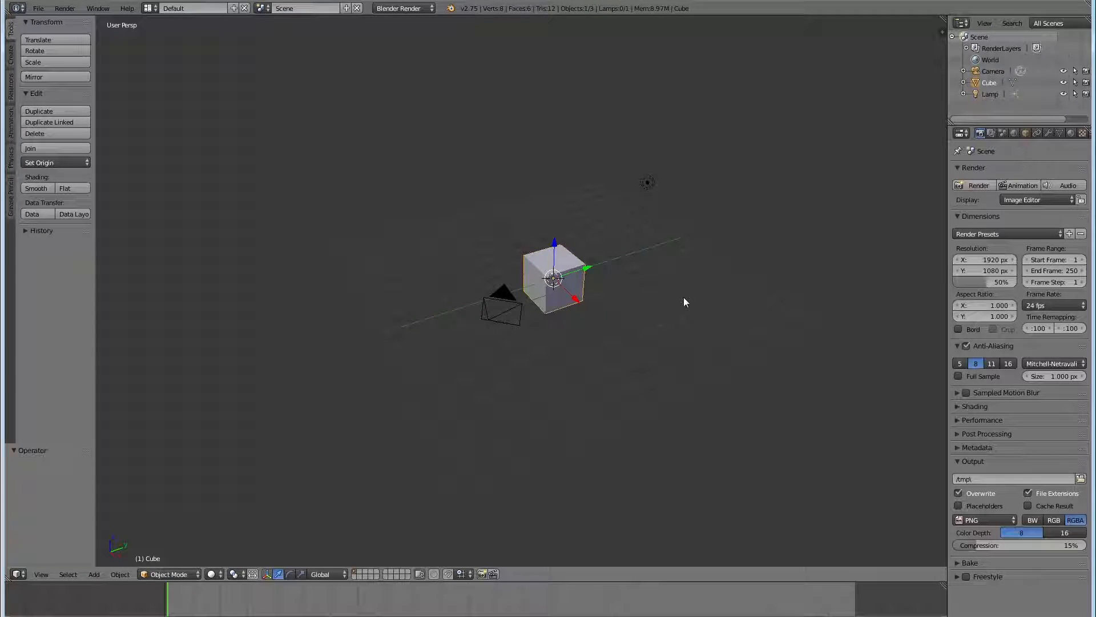
pyautogui.scroll(3, 685, 301)
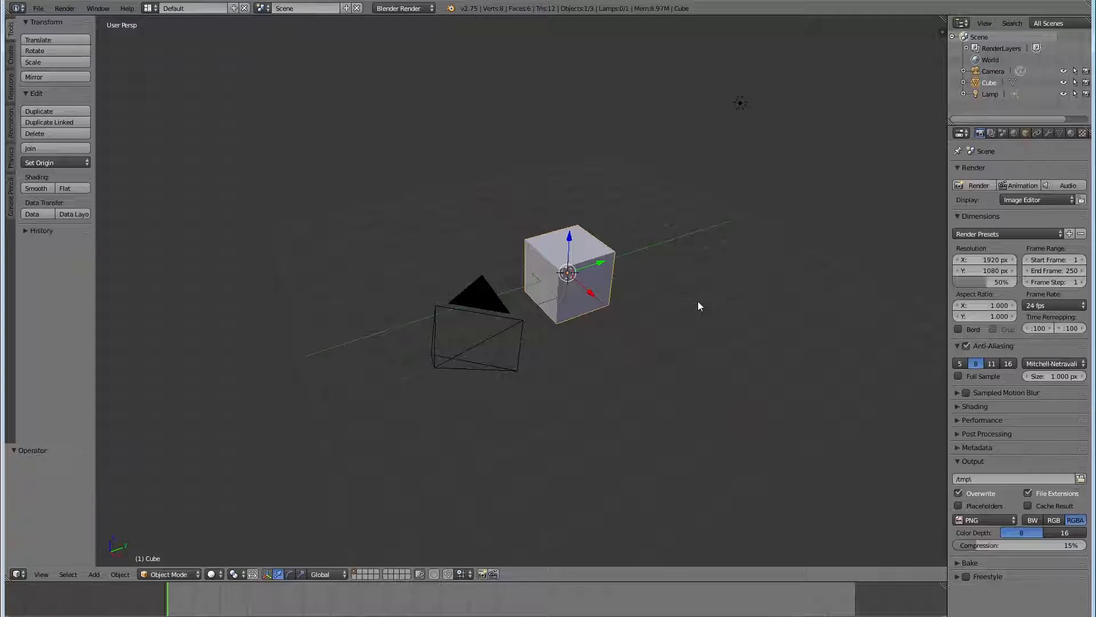
# - View the cube in perspective from the front, top and right side
pyautogui.press('KP_1')
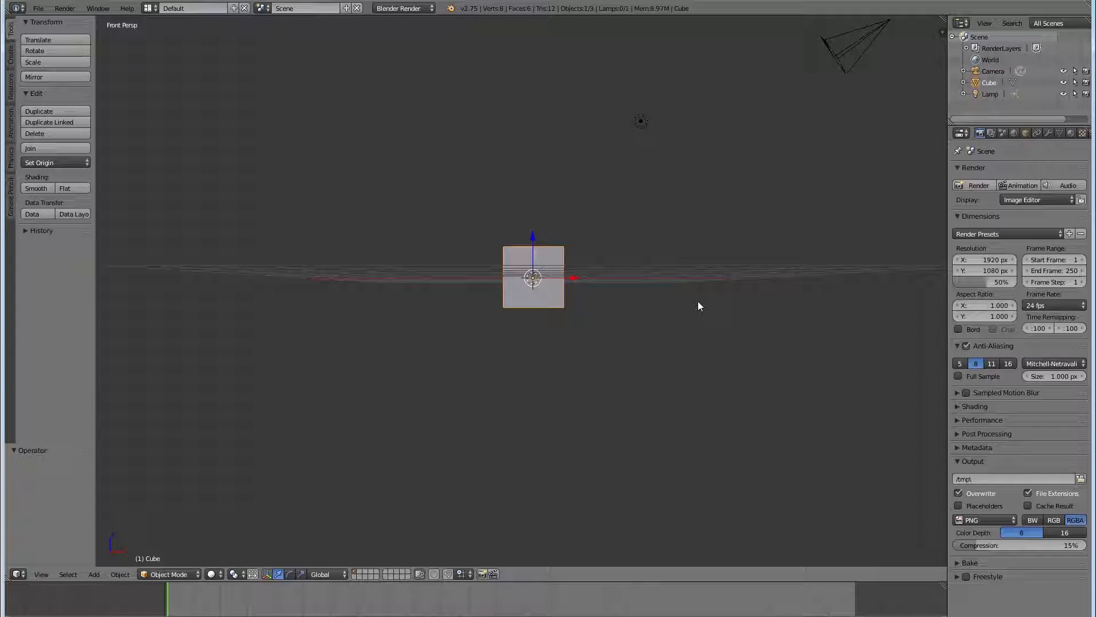
pyautogui.press('KP_7')
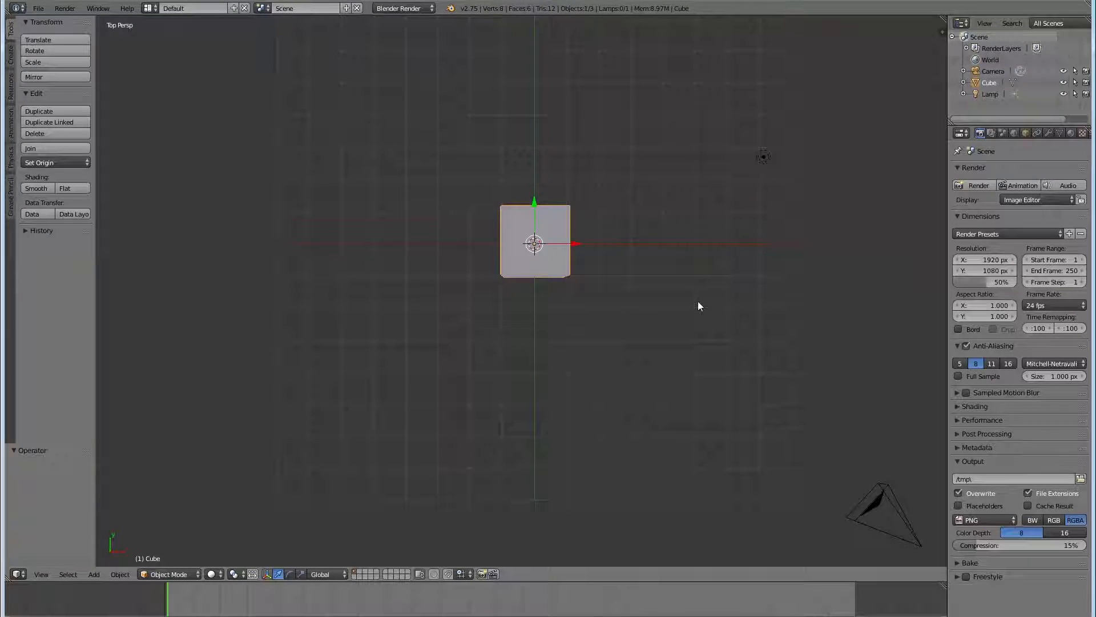
pyautogui.press('KP_3')
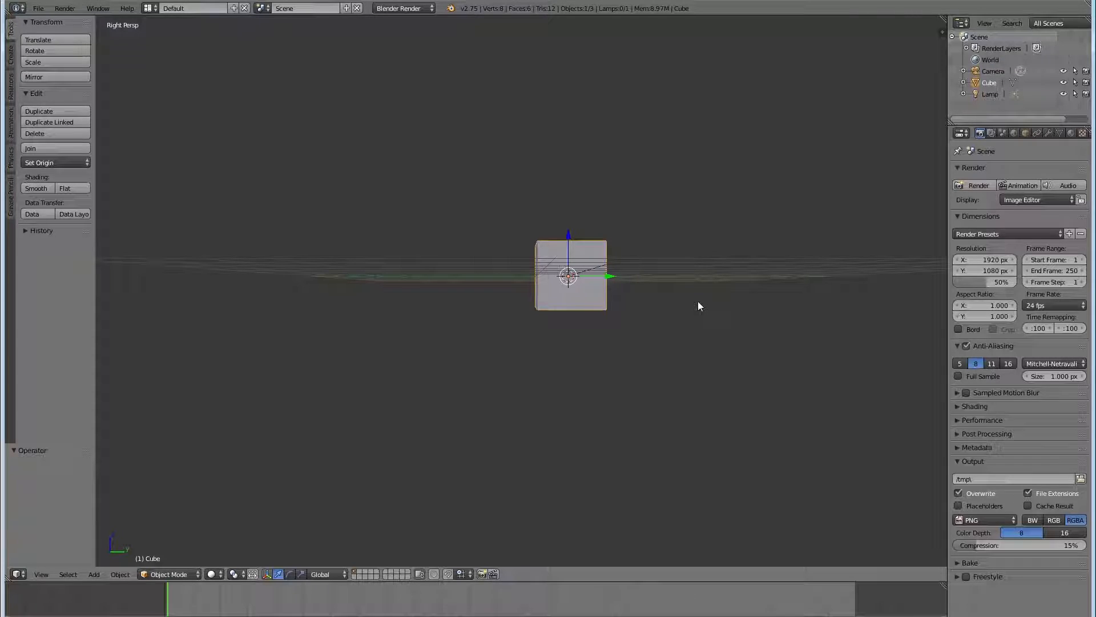
pyautogui.press('KP_7')
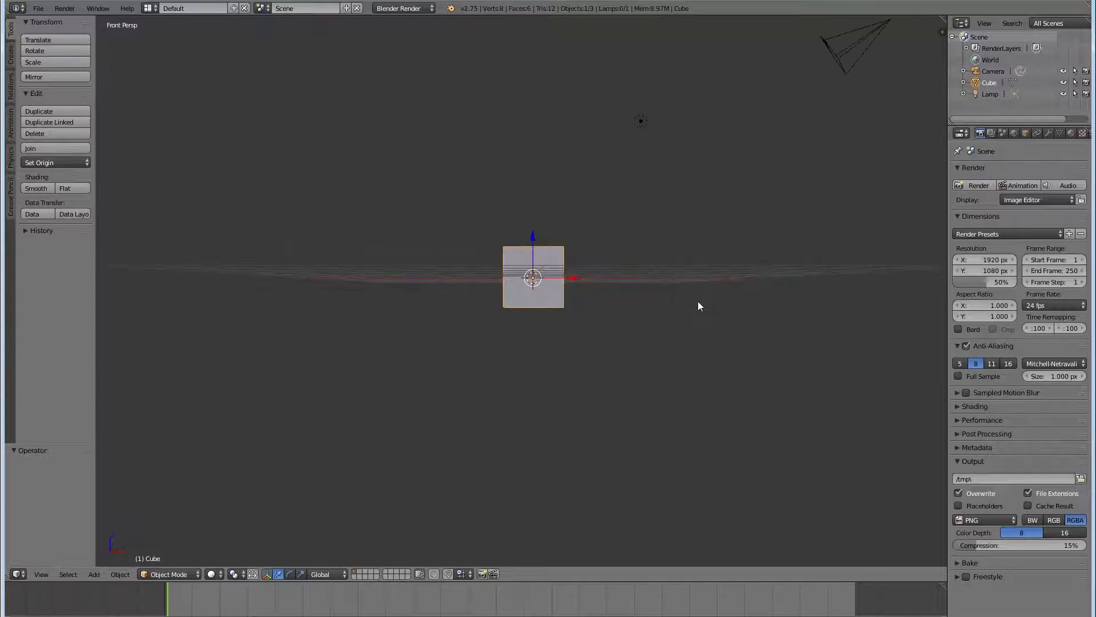
pyautogui.press('KP_3')
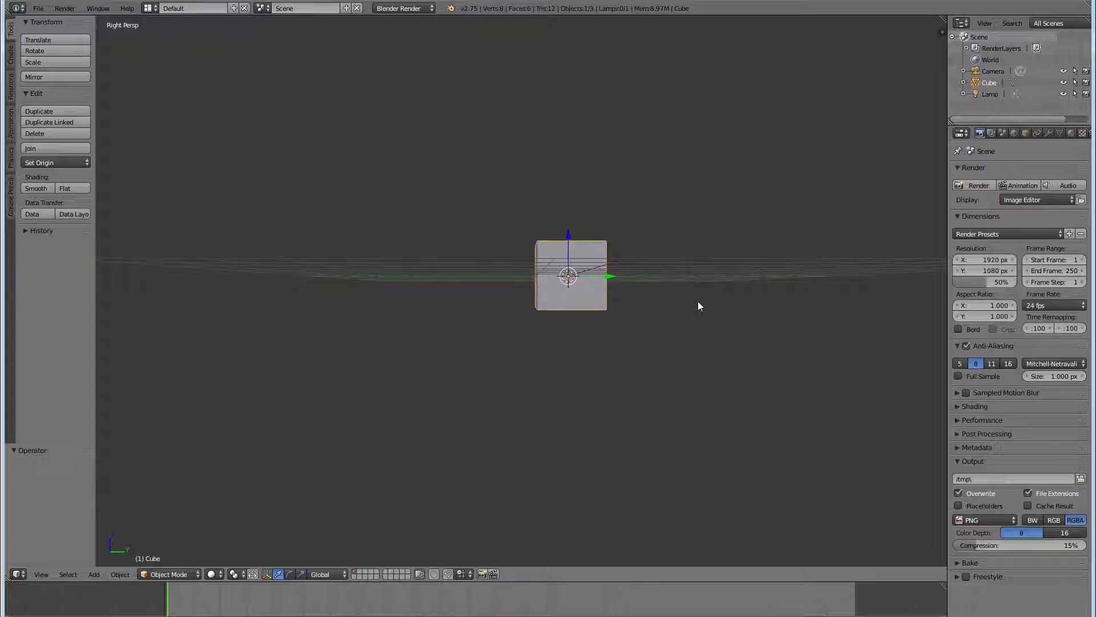
# - Compare the right, front and top views in orthographic projection, and return to an angled perspective view
pyautogui.press('KP_5')
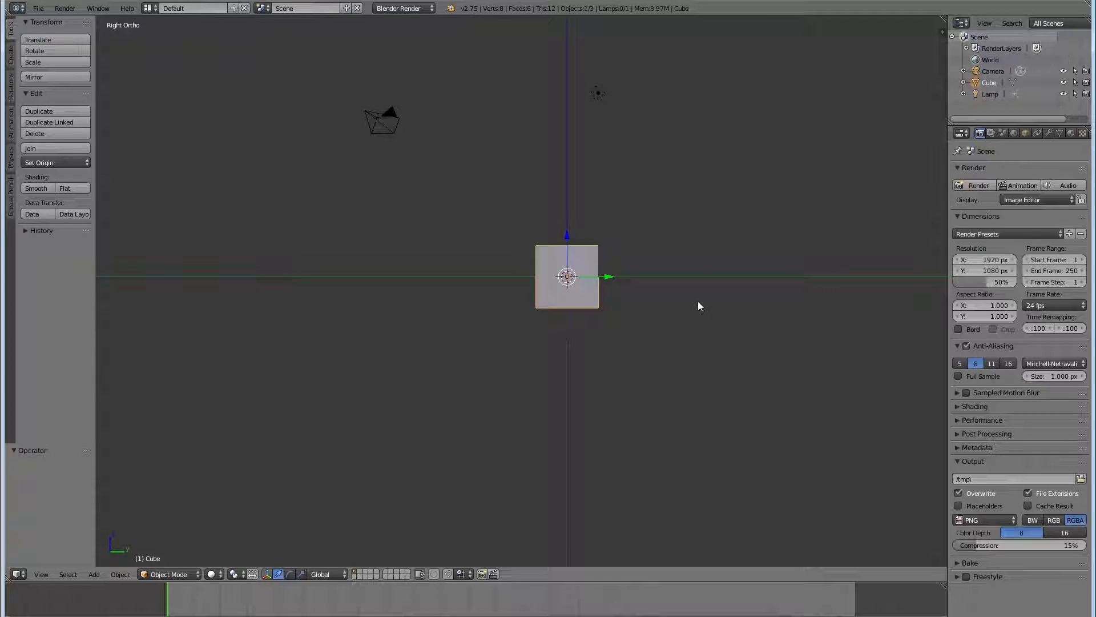
pyautogui.press('KP_1')
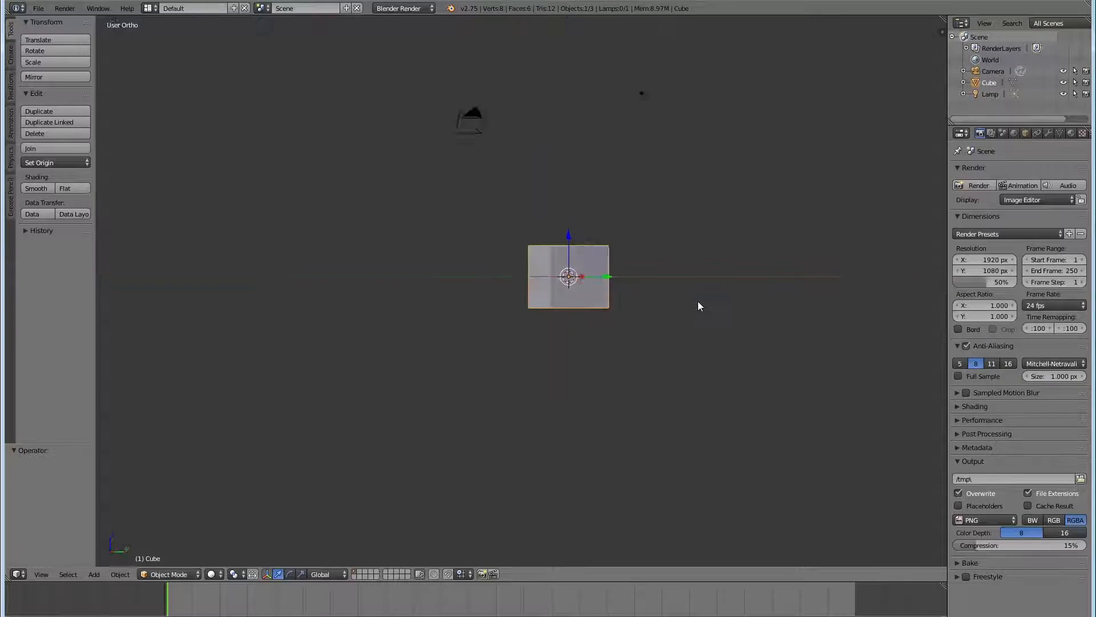
pyautogui.press('KP_7')
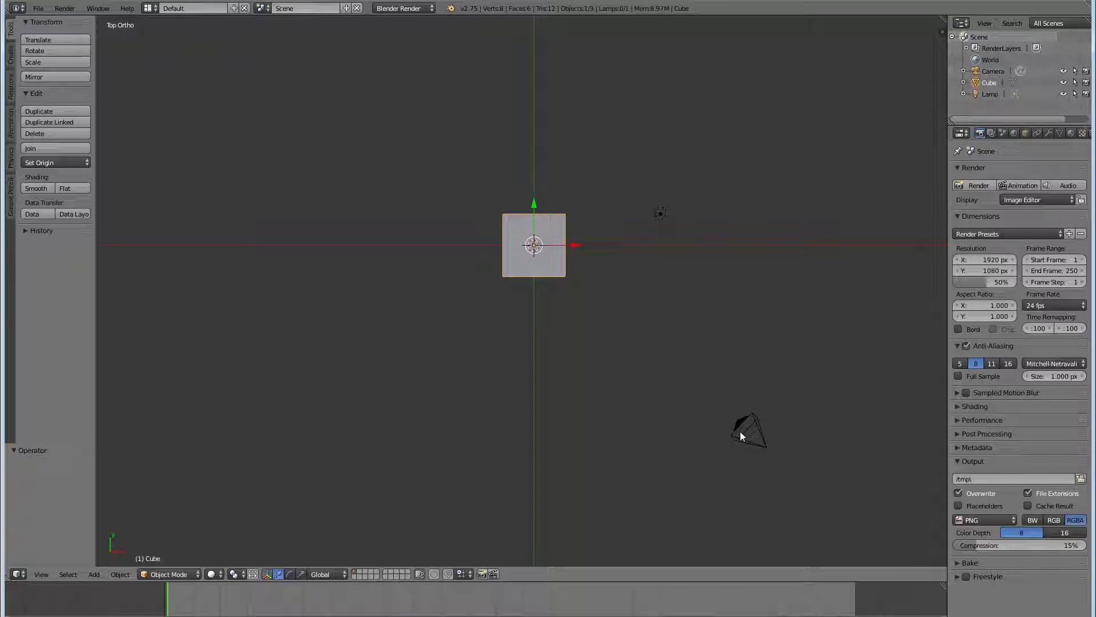
pyautogui.press('KP_1')
pyautogui.press('KP_5')
pyautogui.moveTo(789, 238); pyautogui.dragTo(703, 307, button='middle')
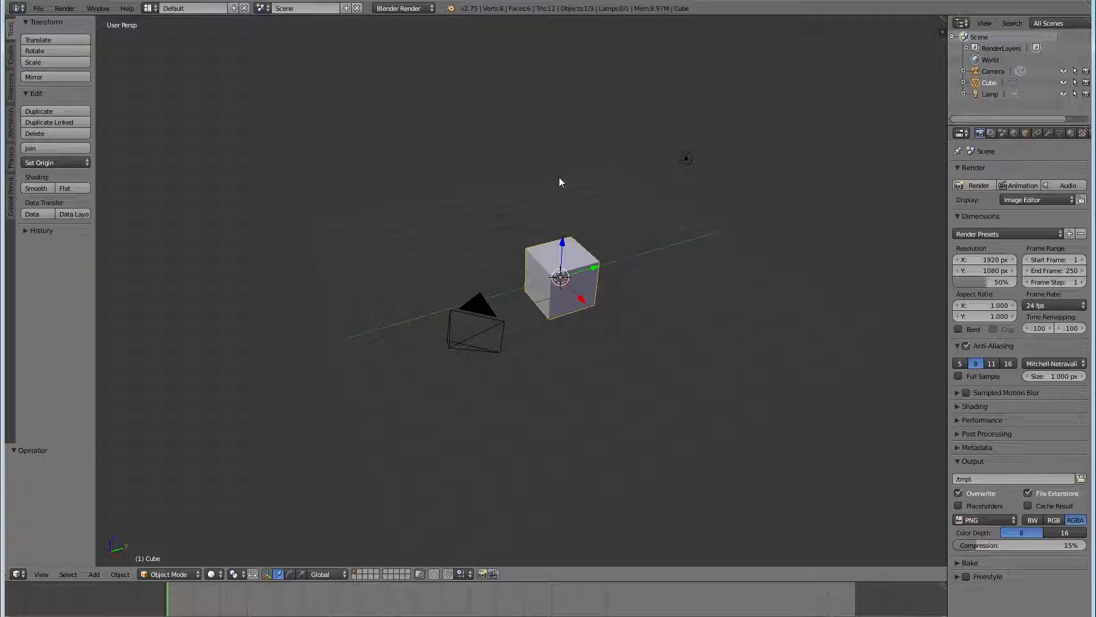
# - Move the cube with the manipulator about 3.87 units along Y, backwards along X, and about 0.36 units down along Z
pyautogui.moveTo(589, 259); pyautogui.dragTo(640, 251)
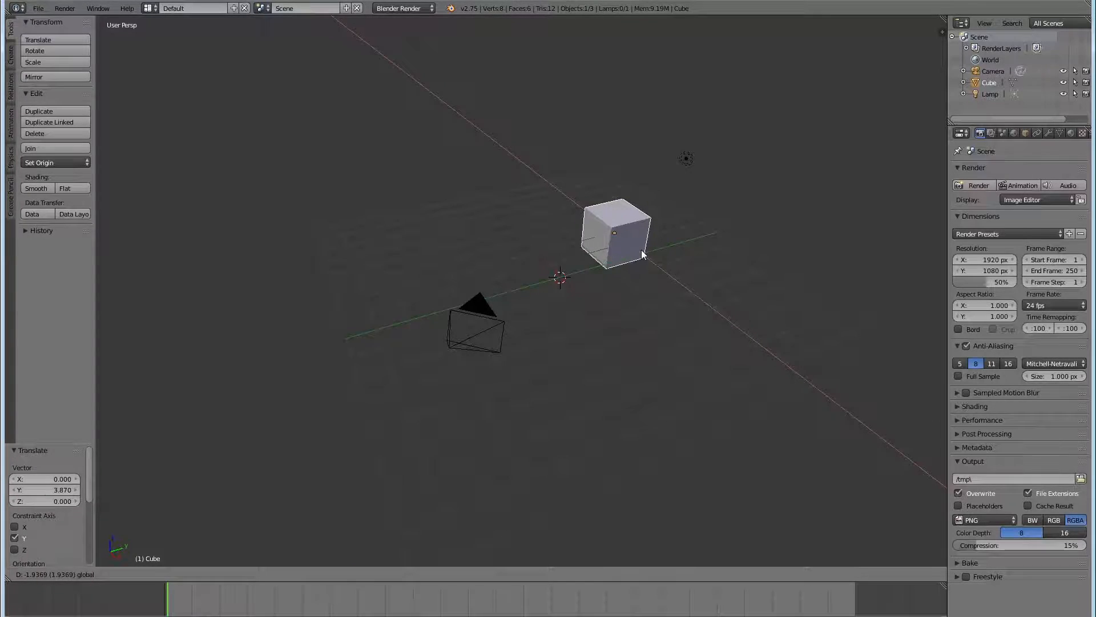
pyautogui.moveTo(622, 204)
pyautogui.mouseDown()
pyautogui.moveTo(628, 125)
pyautogui.moveTo(617, 218)
pyautogui.moveTo(615, 205)
pyautogui.mouseUp()
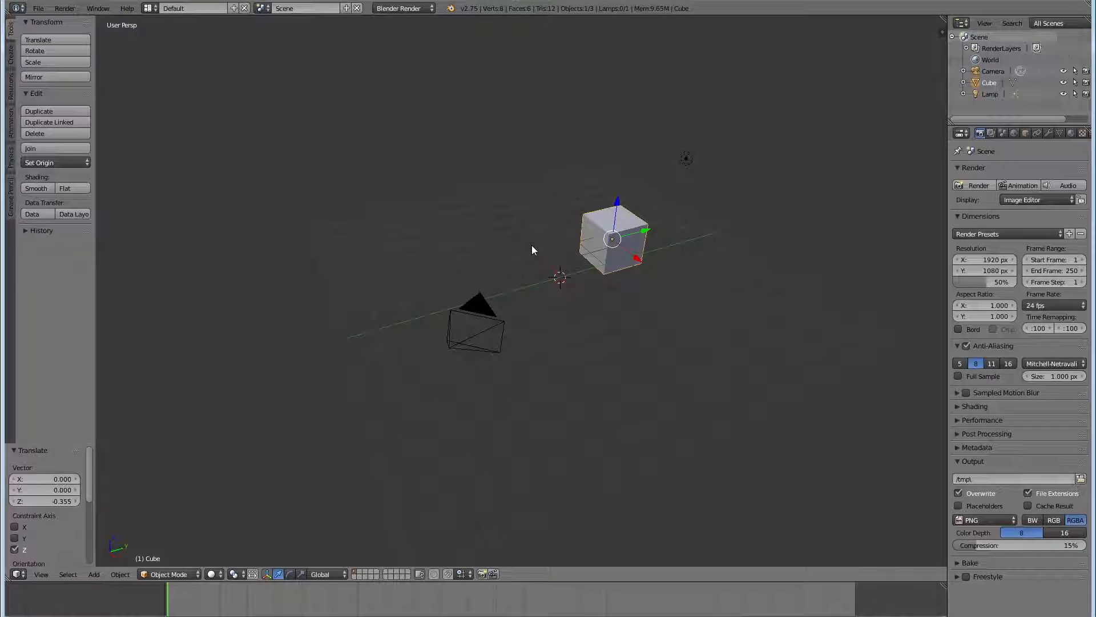
# - Try the rotate and scale manipulators, look through the transform orientation options, and return to the translate manipulator
pyautogui.click(290, 575)
pyautogui.click(303, 576)
pyautogui.click(328, 576)
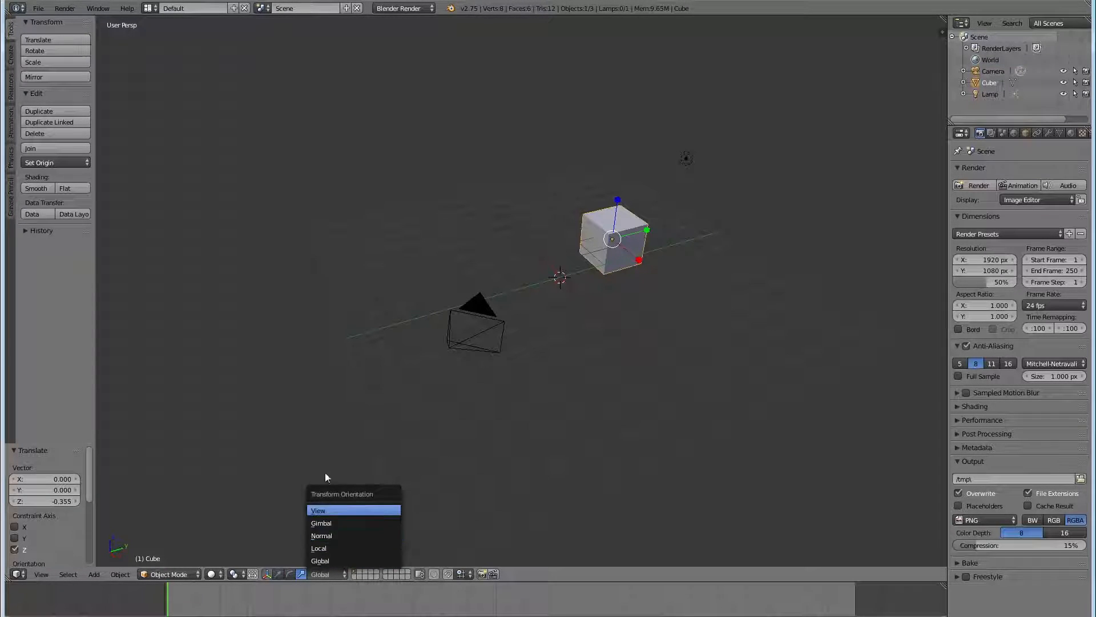
pyautogui.click(323, 574)
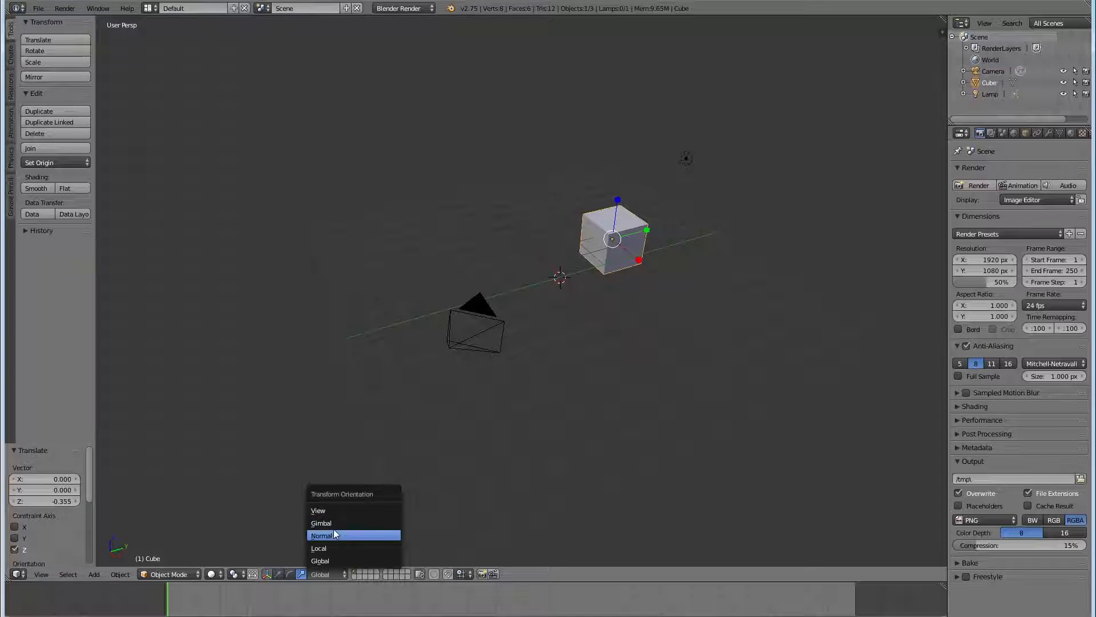
pyautogui.click(278, 573)
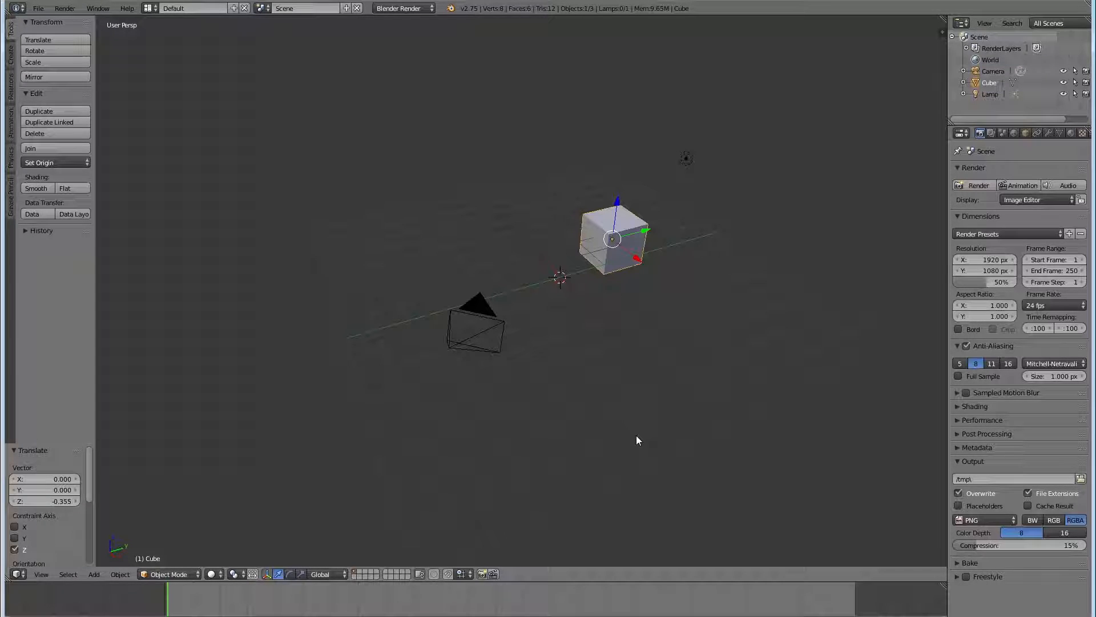
# - Try moving the cube freely and constrained to the X, Y and Z axes in turn, and cancel the move
pyautogui.press('g')
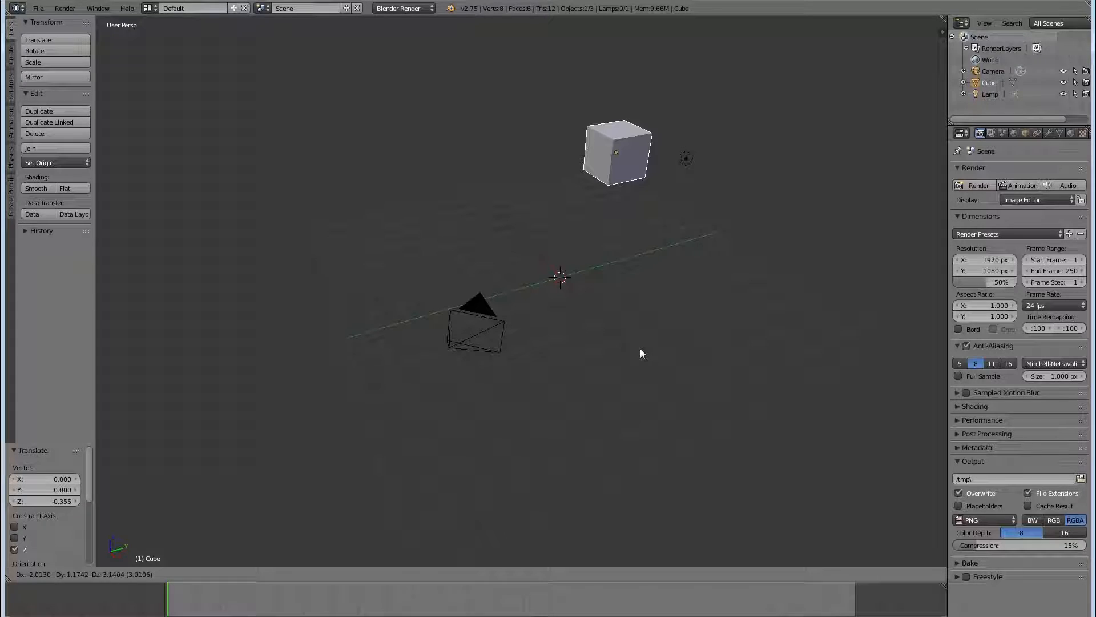
pyautogui.press('x')
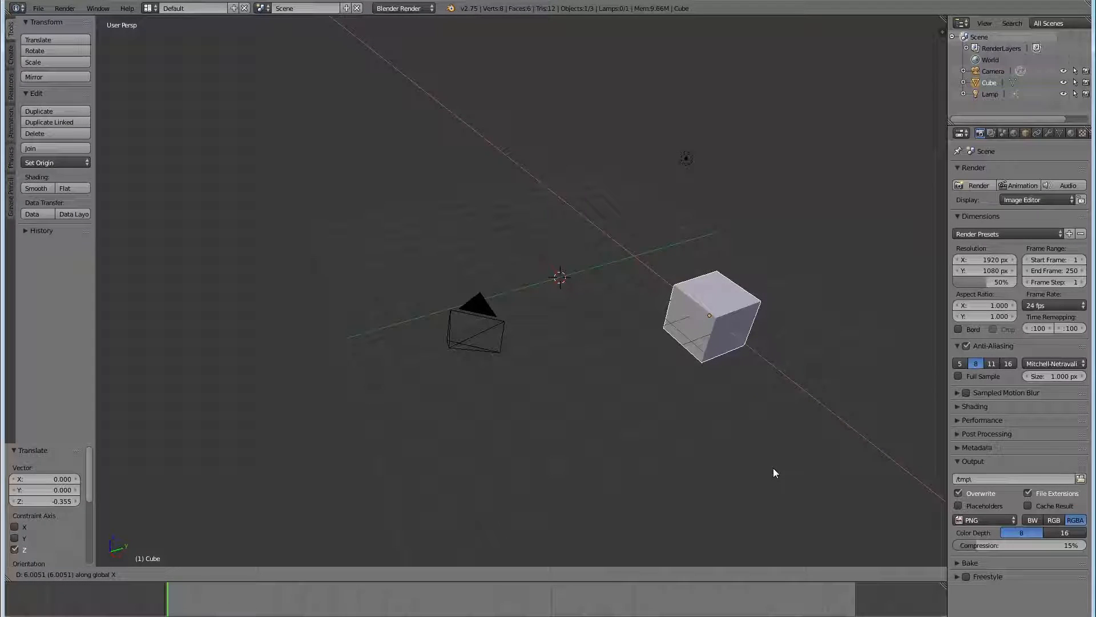
pyautogui.press('y')
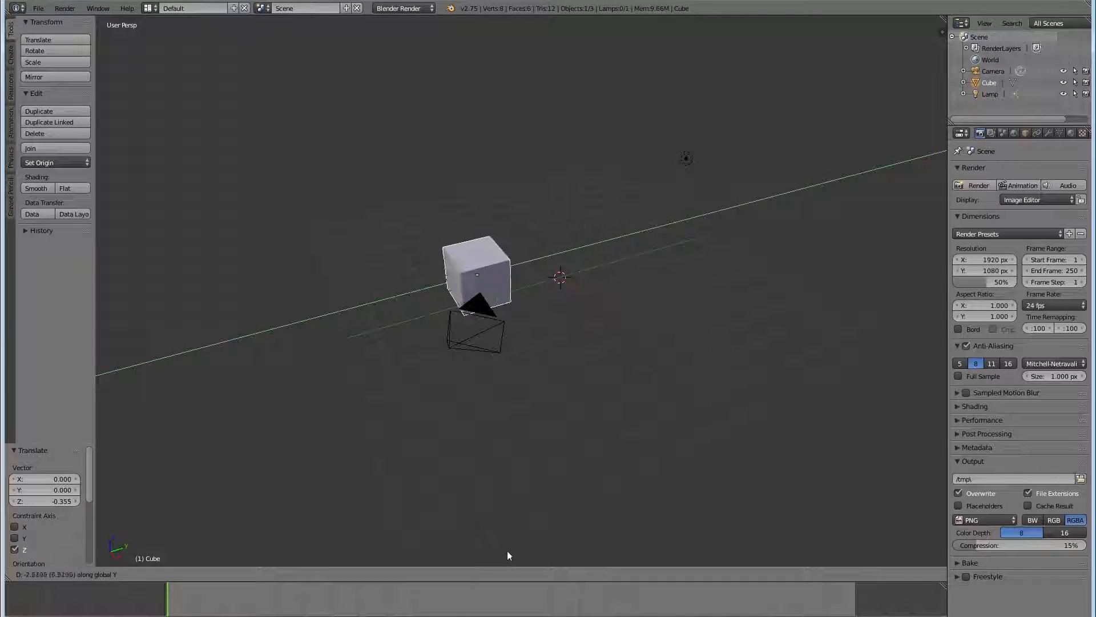
pyautogui.press('z')
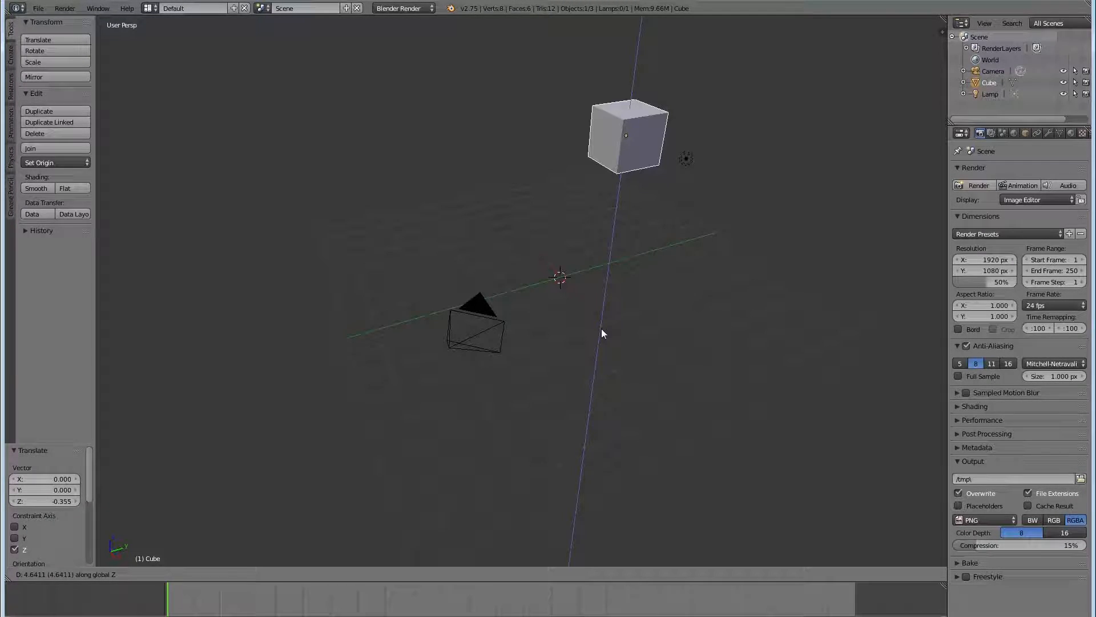
pyautogui.press('Escape')
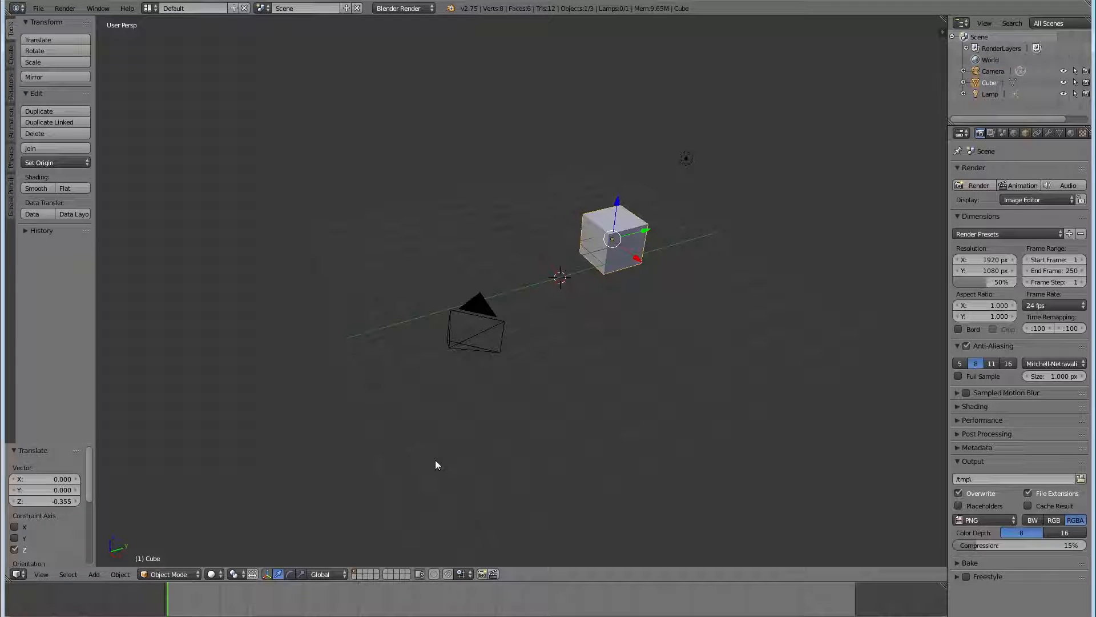
# - Move the cube about -4.06 units along the global Y axis
pyautogui.press('g')
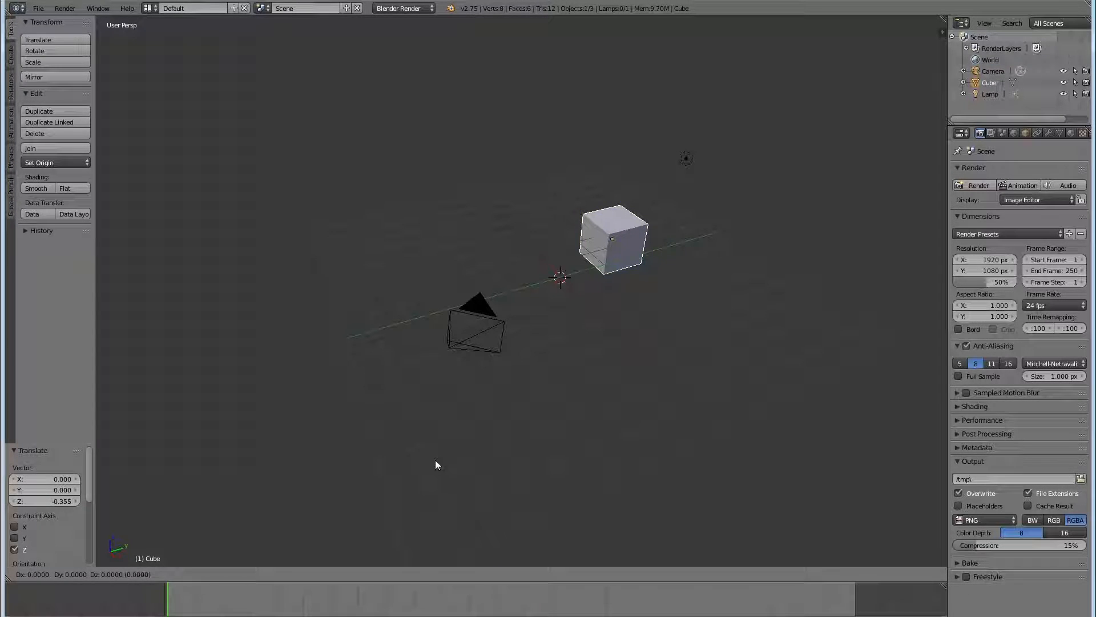
pyautogui.press('y')
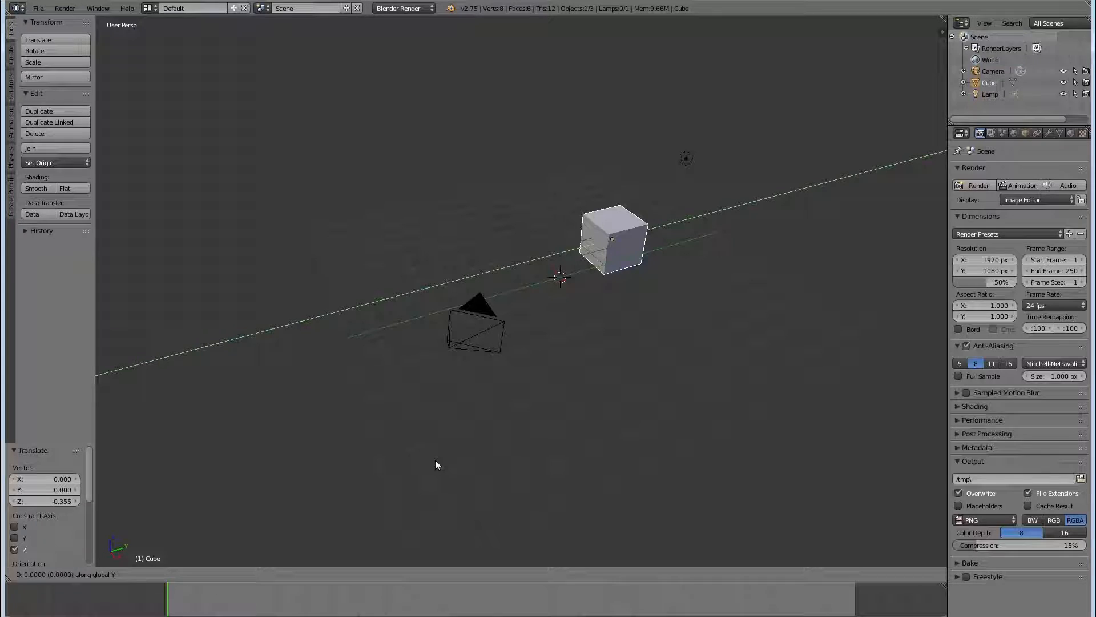
pyautogui.click(356, 489)
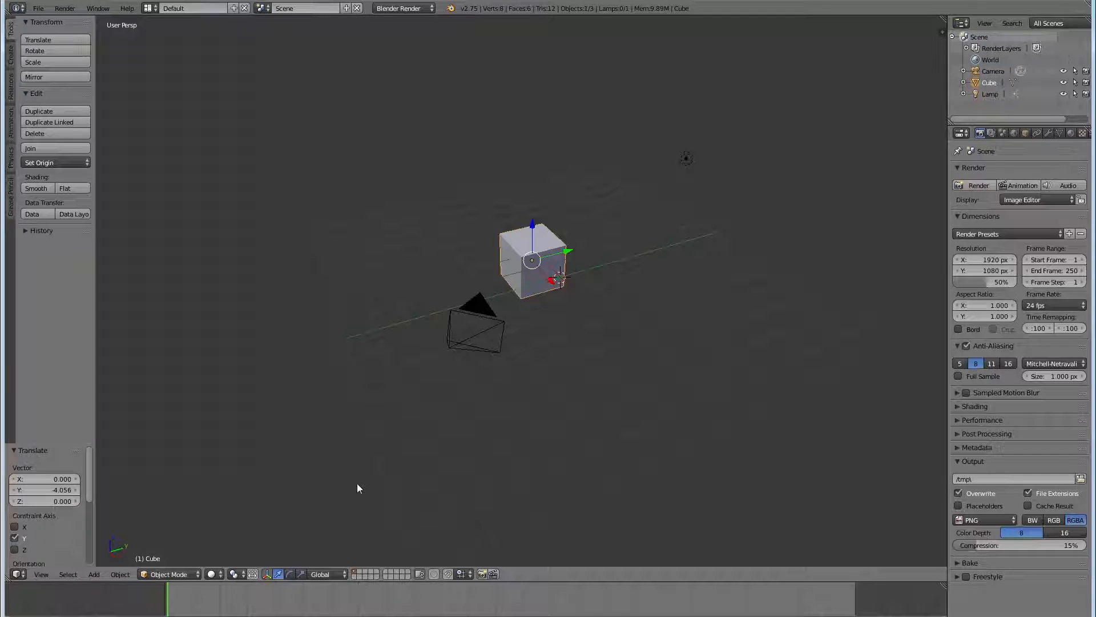
# - Try rotating the cube freely and around the X axis, and rotate it about -759.2° around the global Y axis
pyautogui.press('r')
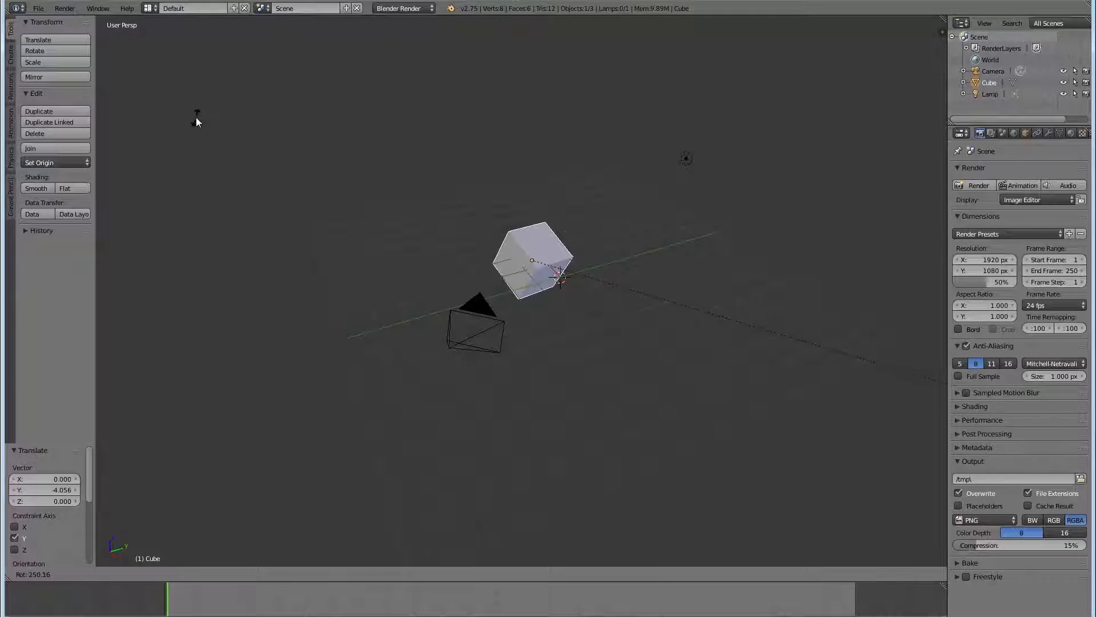
pyautogui.rightClick(681, 404)
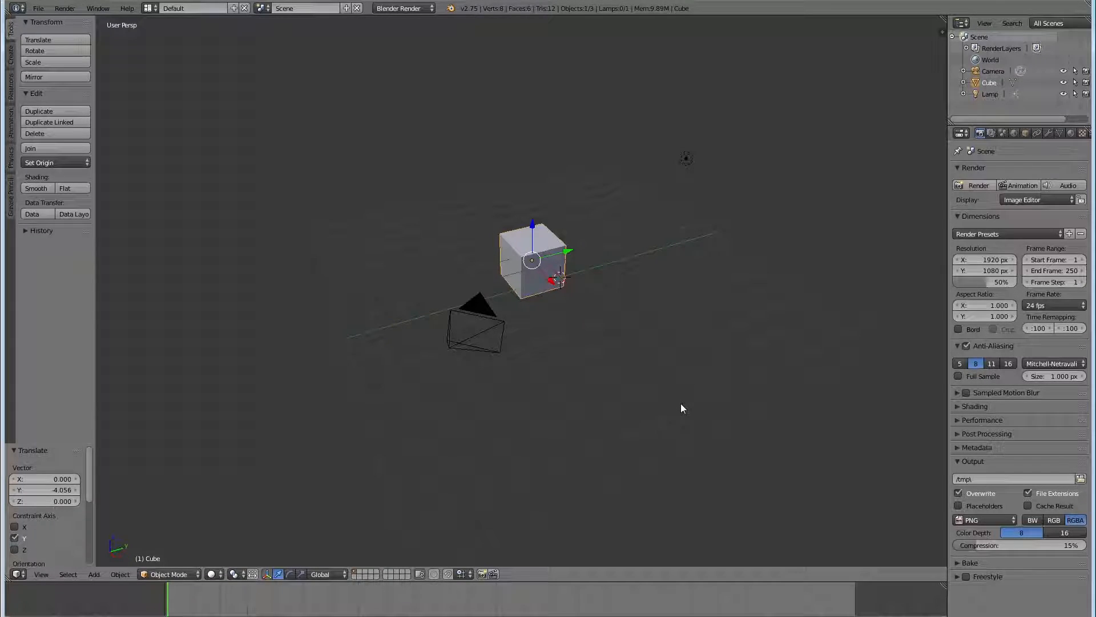
pyautogui.press('r')
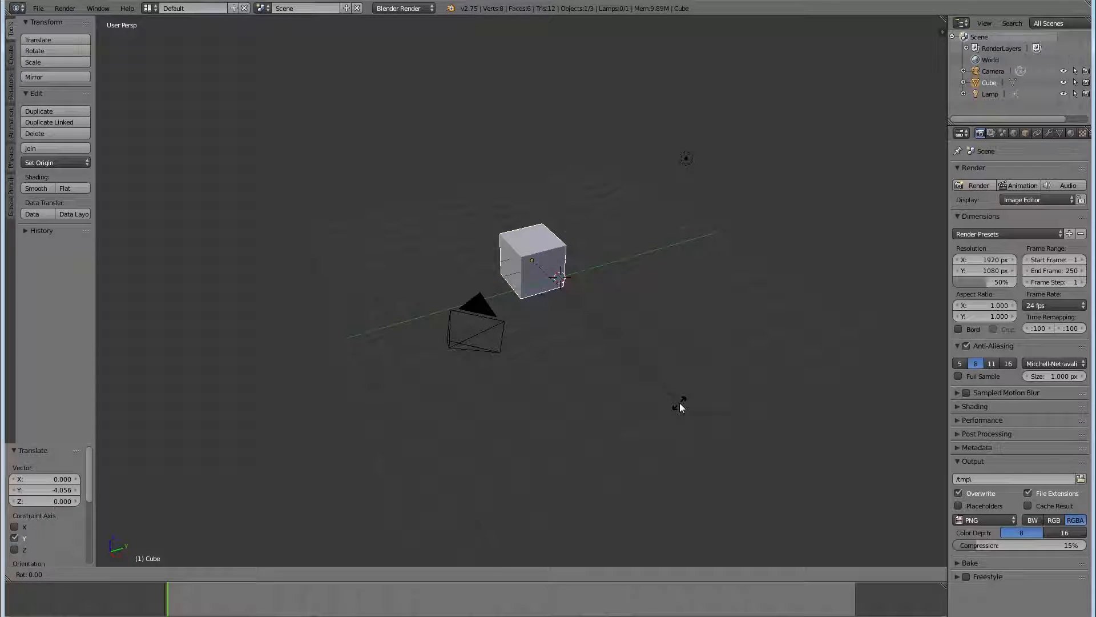
pyautogui.press('x')
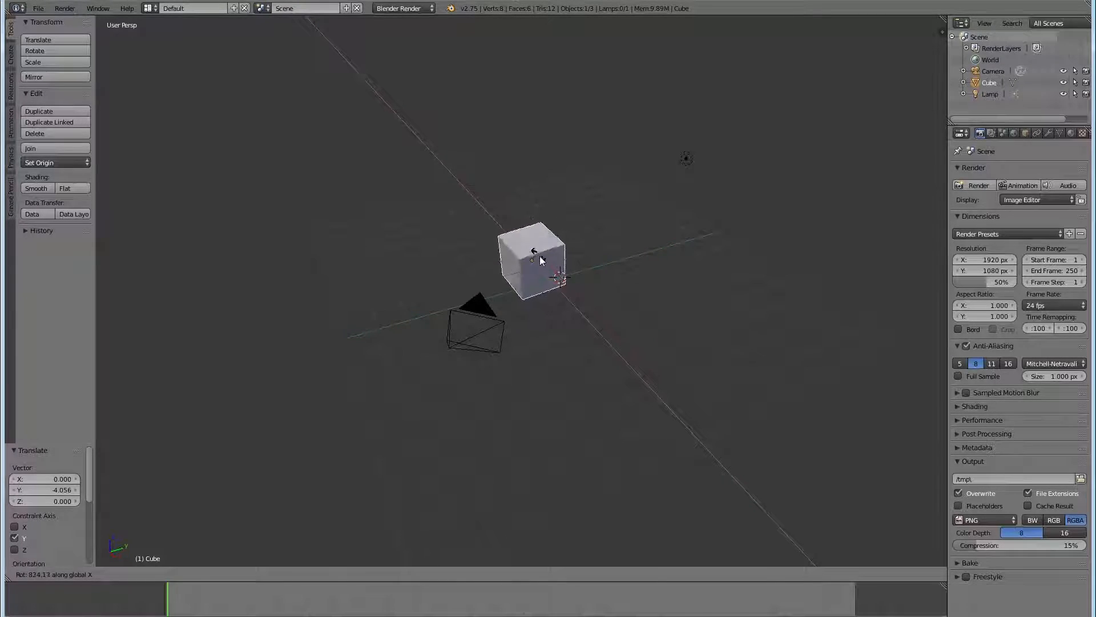
pyautogui.press('y')
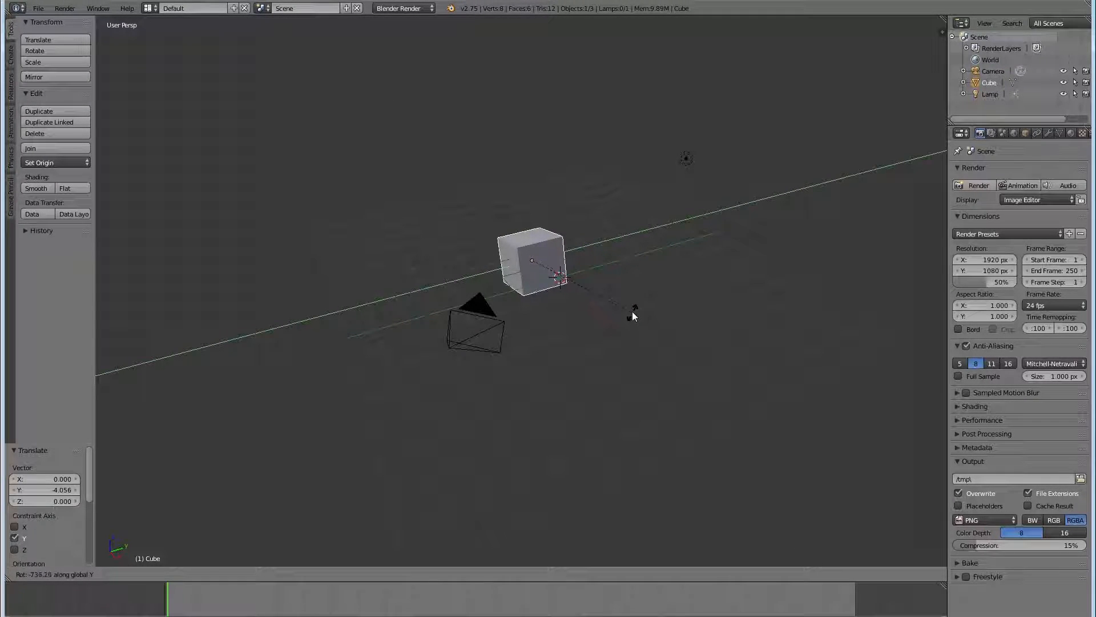
pyautogui.click(614, 266)
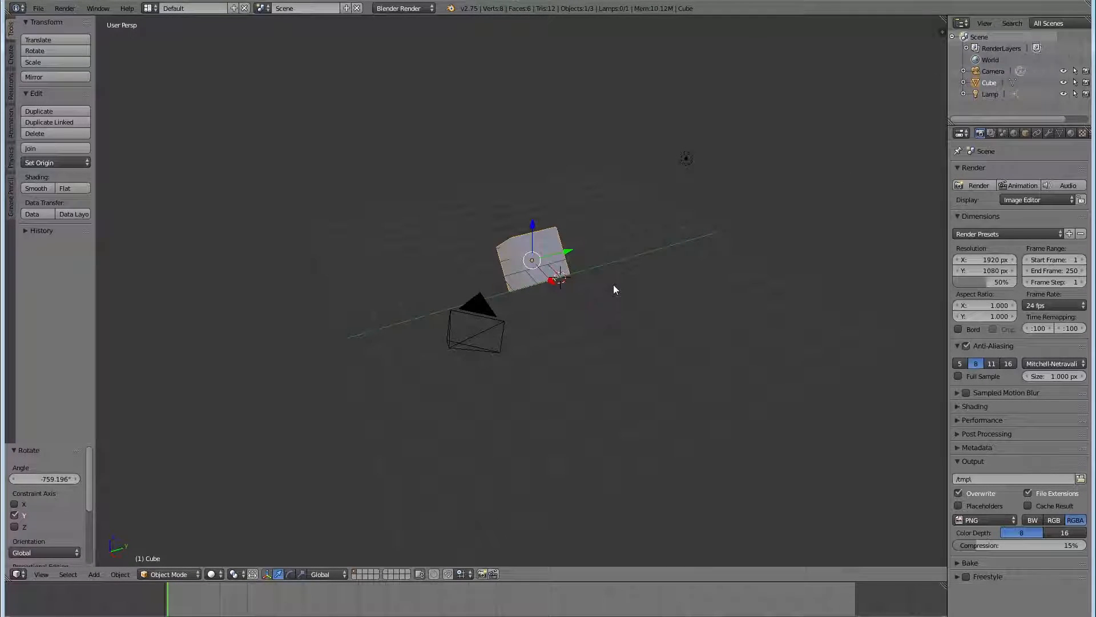
# - Try rotating the cube around the global and local Z axes, and cancel the rotation
pyautogui.press('r')
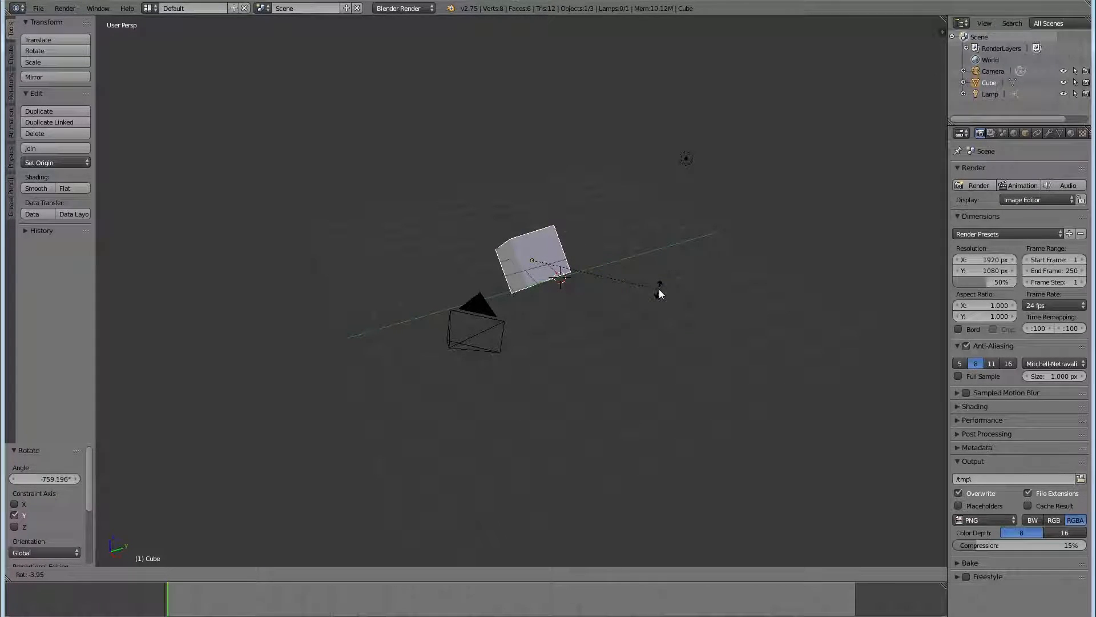
pyautogui.press('z')
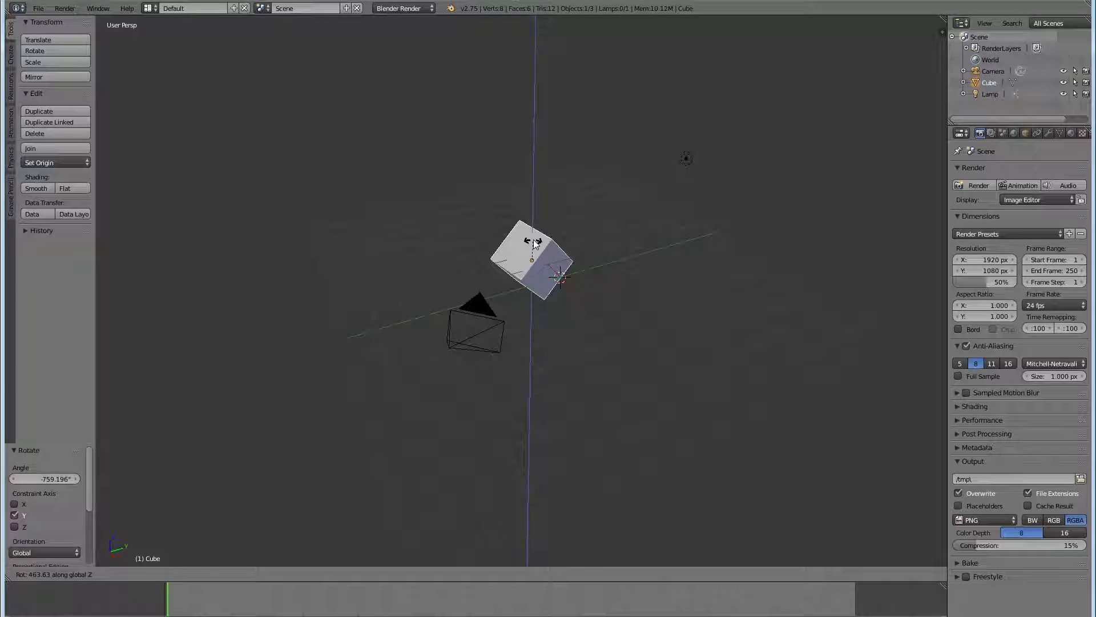
pyautogui.press('z')
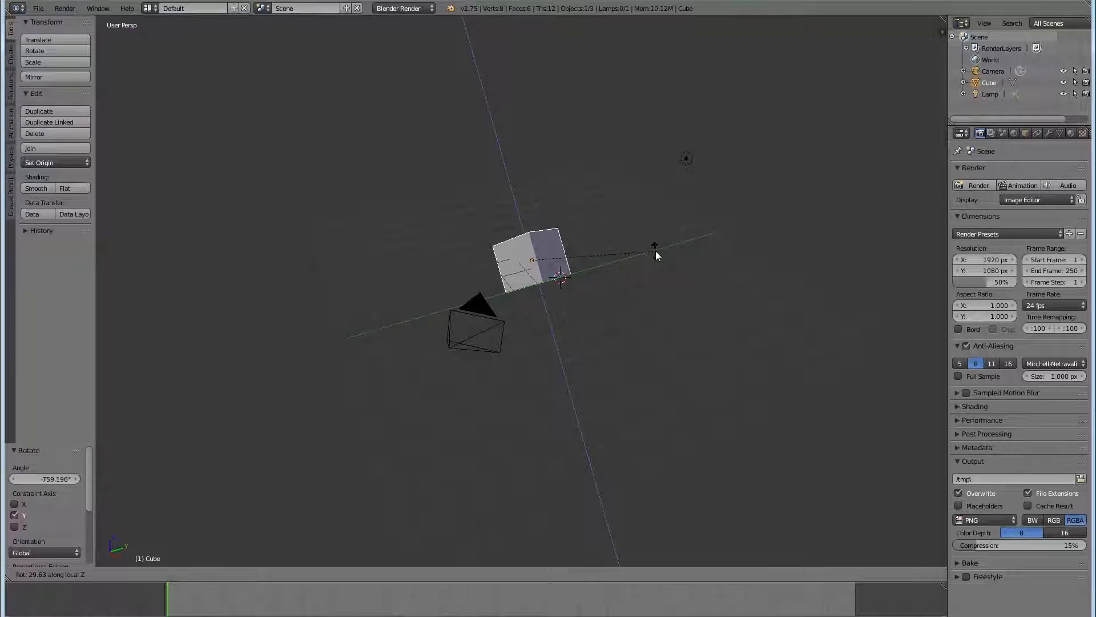
pyautogui.rightClick(653, 250)
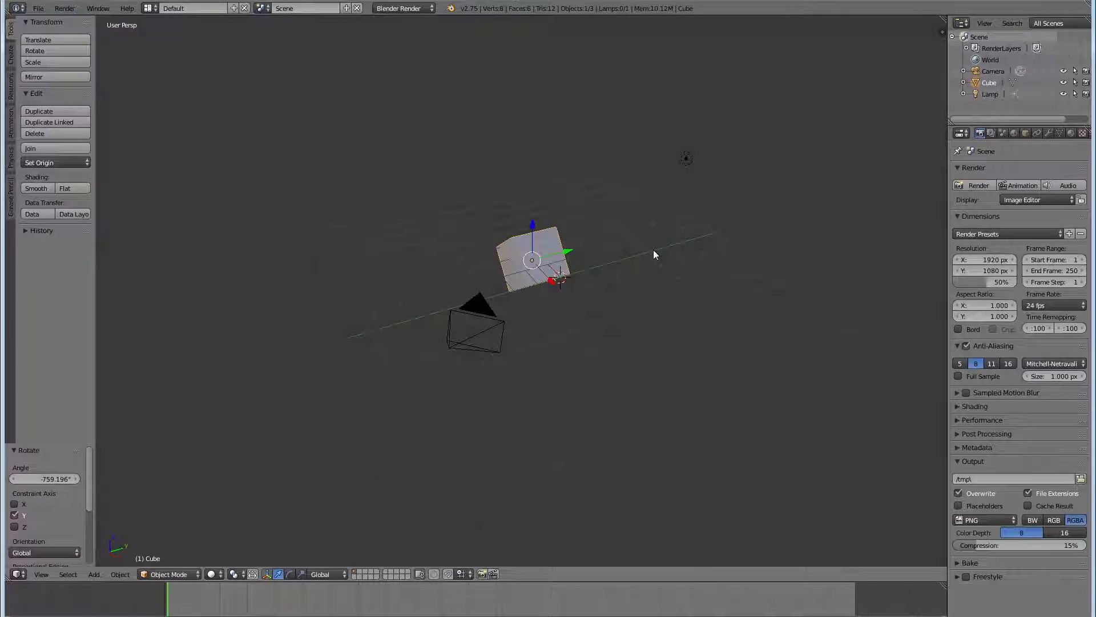
# - Try scaling the cube uniformly and along the global X, Z and Y axes in turn, and cancel the scaling
pyautogui.press('s')
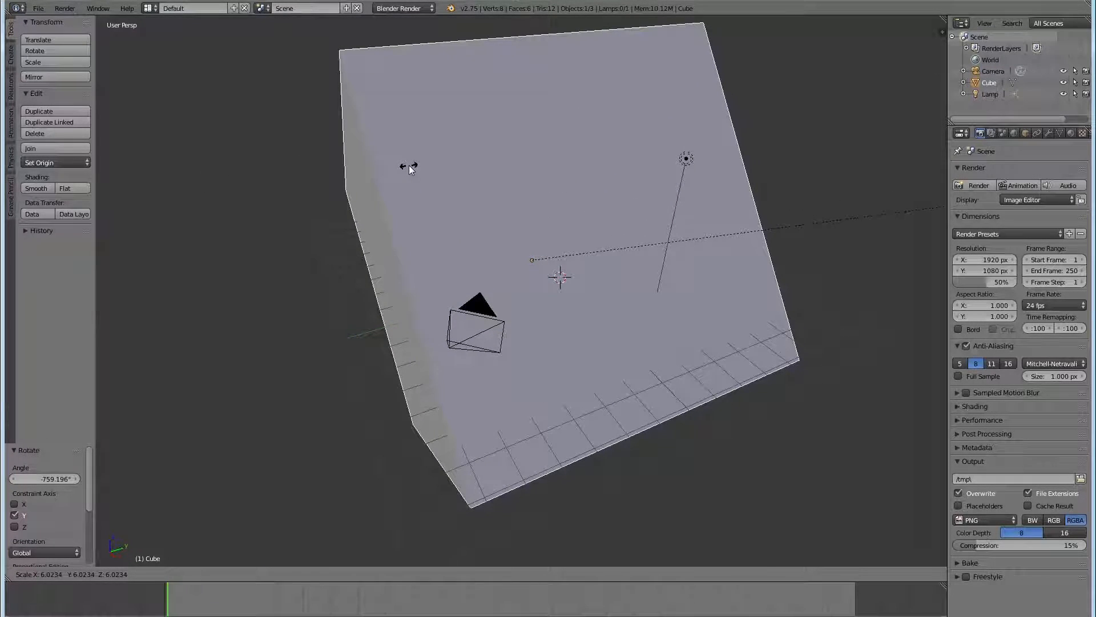
pyautogui.press('x')
pyautogui.press('z')
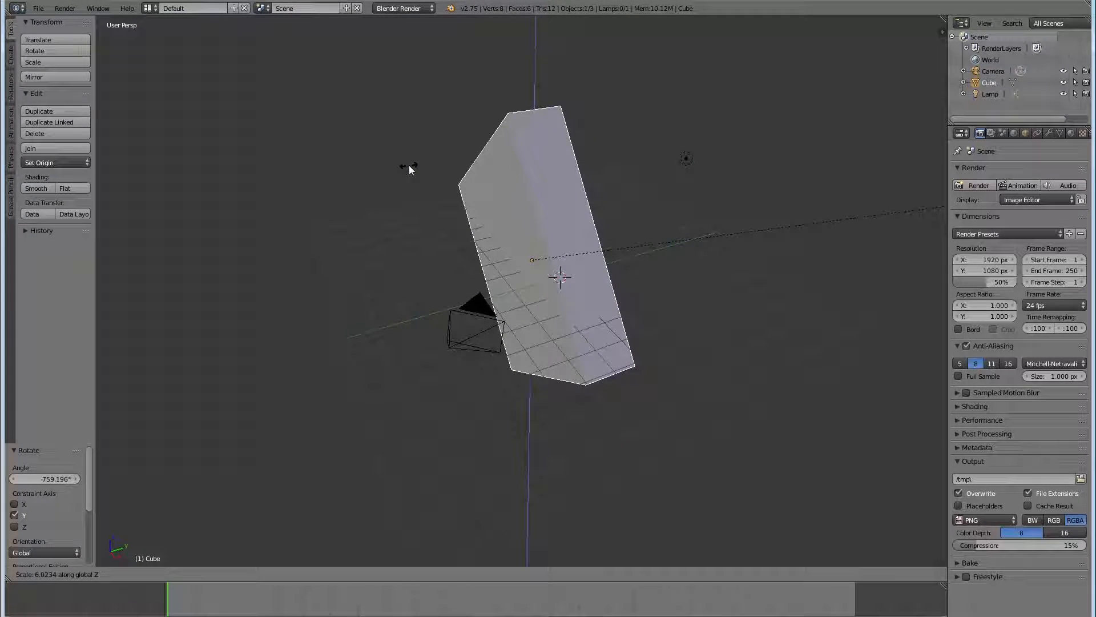
pyautogui.press('y')
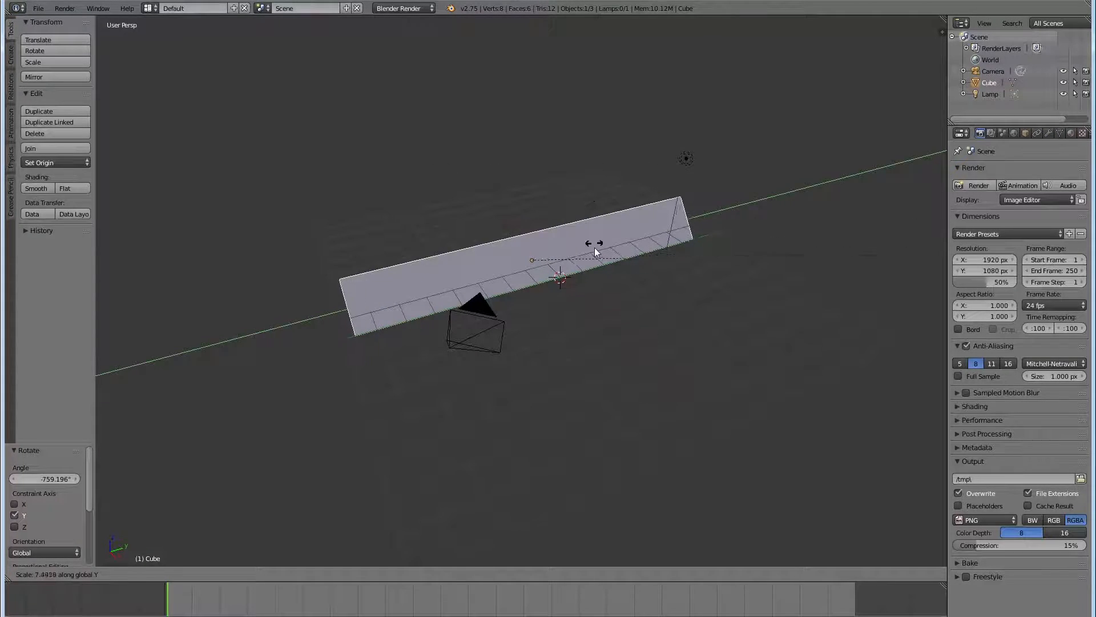
pyautogui.press('Escape')
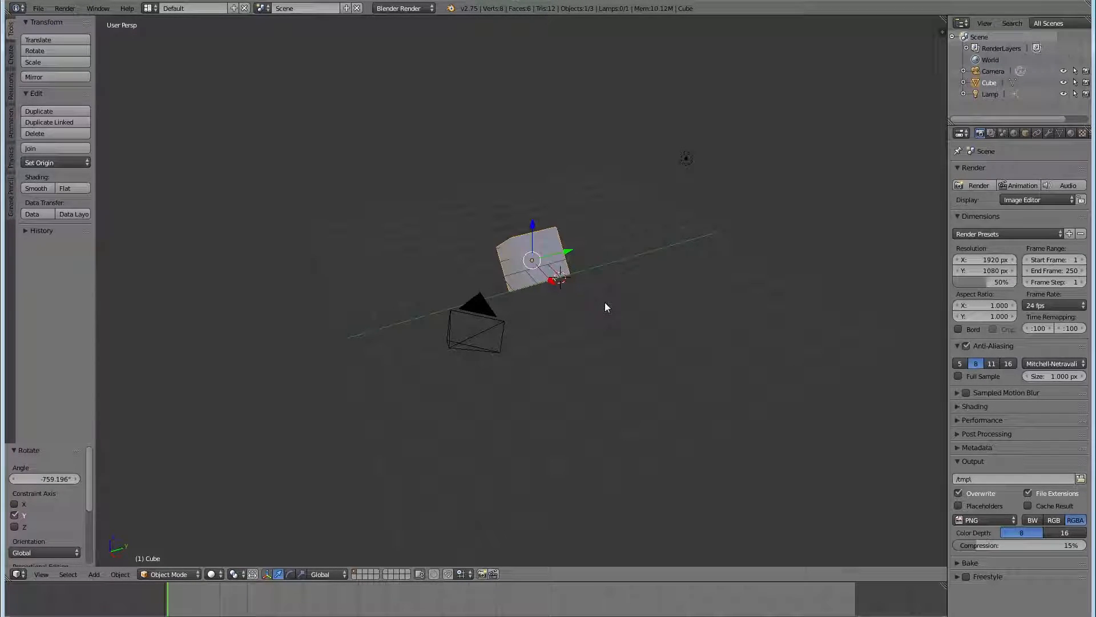
# - Enter Edit Mode on the cube and try the face select mode
pyautogui.press('Tab')
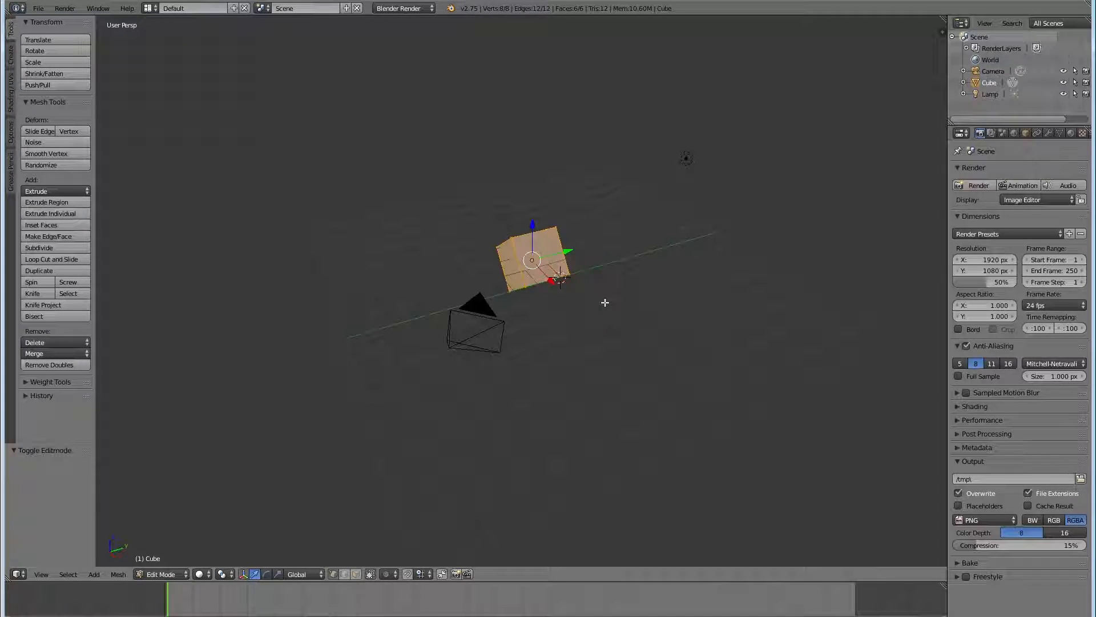
pyautogui.moveTo(605, 302); pyautogui.dragTo(516, 362, button='middle')
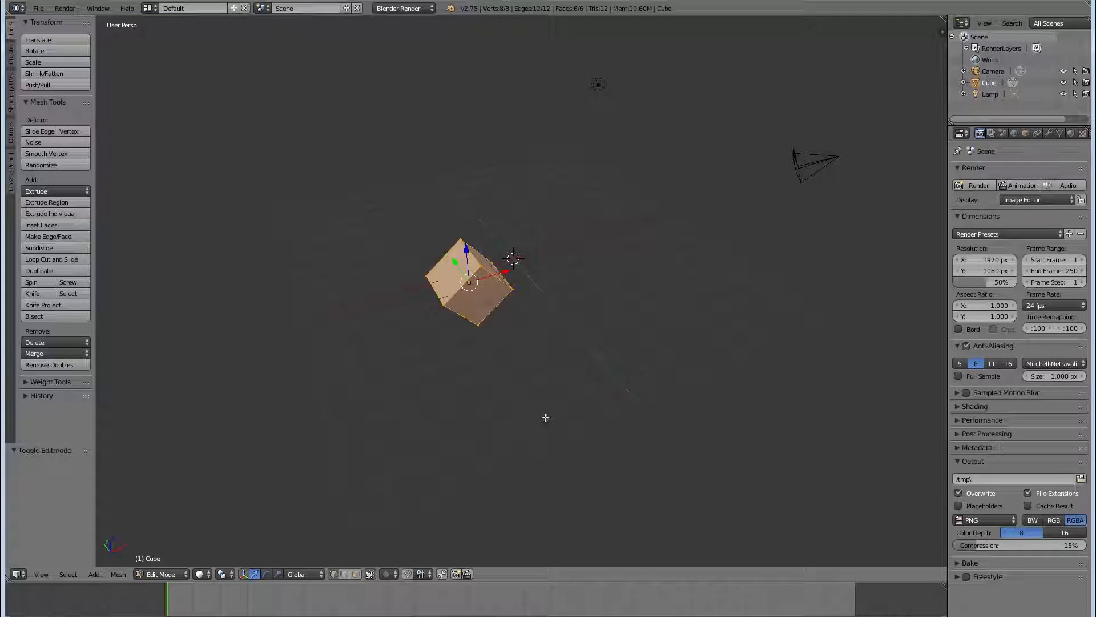
pyautogui.click(354, 574)
pyautogui.moveTo(744, 266); pyautogui.dragTo(654, 275, button='middle')
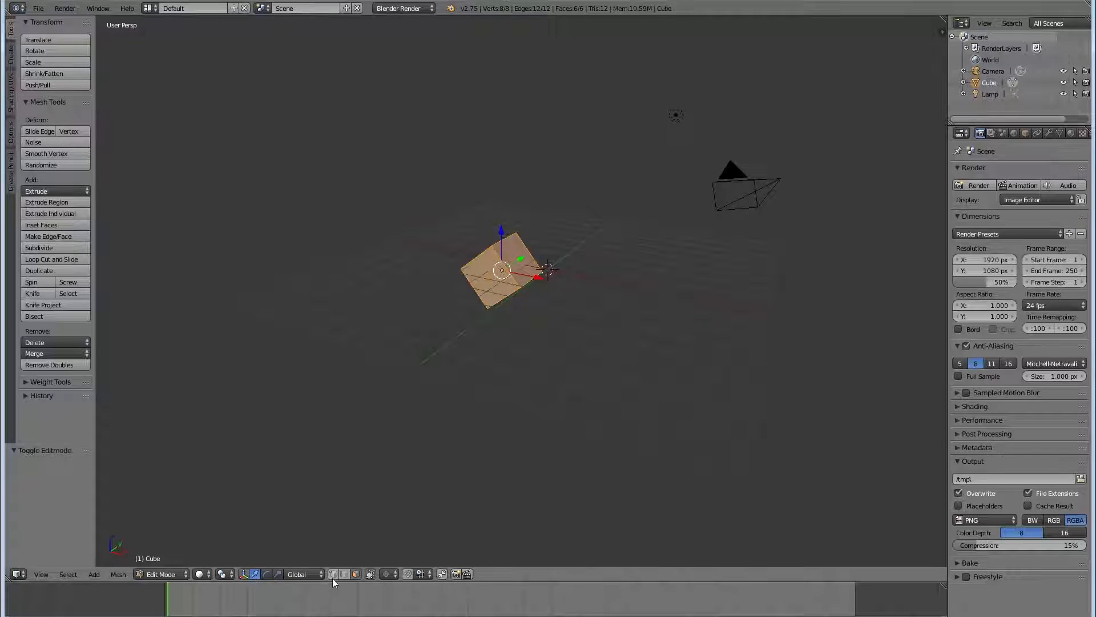
# - Select a single corner vertex of the cube, and toggle the selection between all and nothing
pyautogui.press('a')
pyautogui.rightClick(492, 242)
pyautogui.moveTo(609, 251); pyautogui.dragTo(557, 206, button='middle')
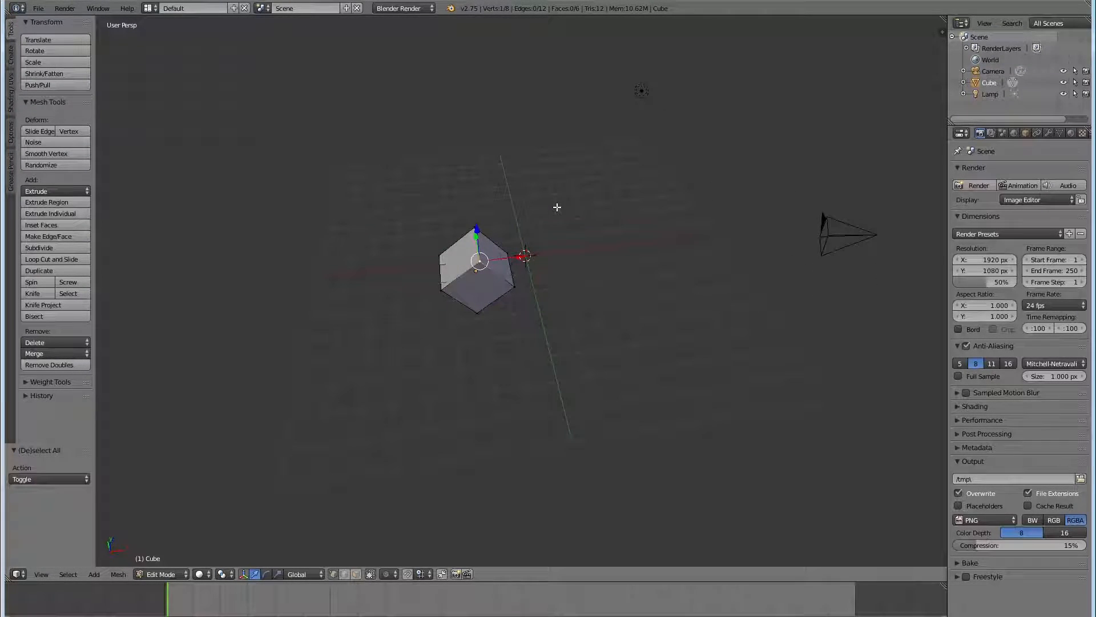
pyautogui.moveTo(587, 262); pyautogui.dragTo(533, 262, button='middle')
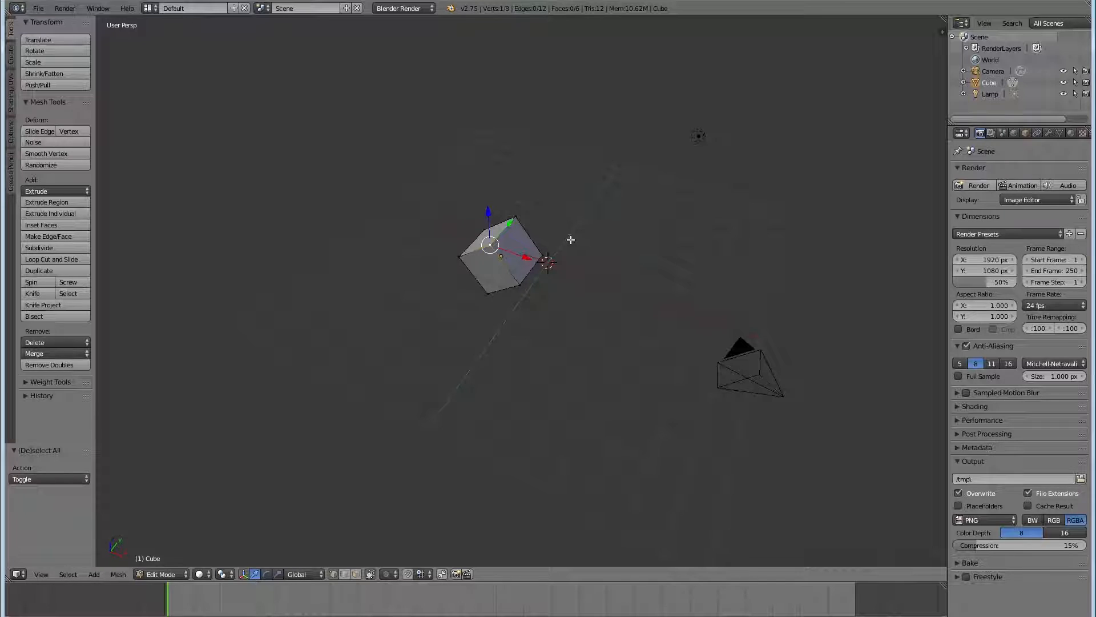
pyautogui.press('a')
pyautogui.press('a')
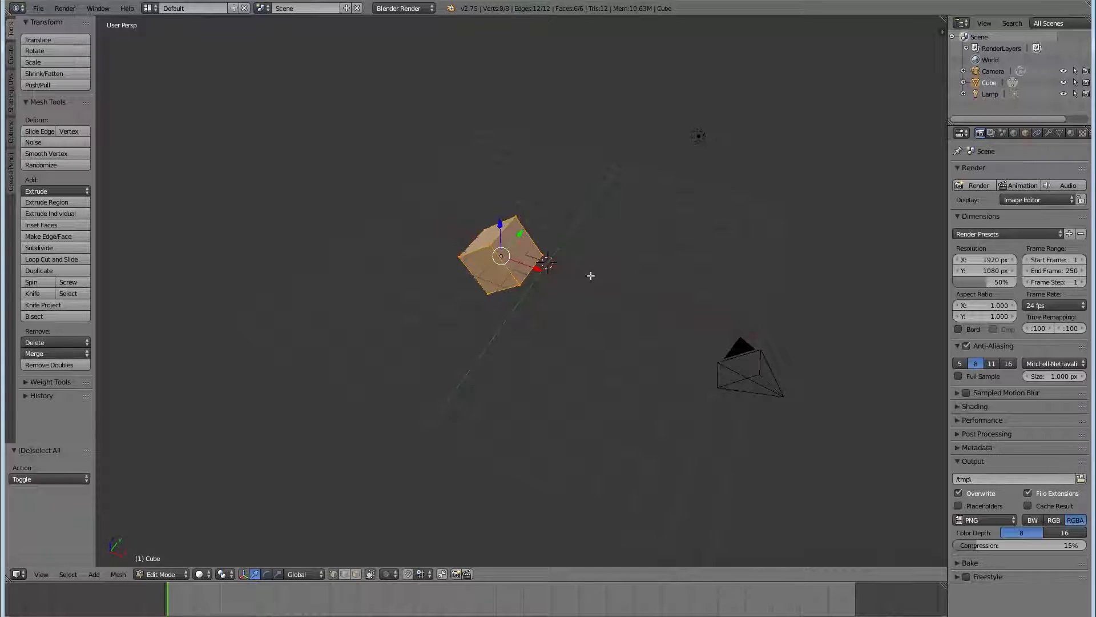
pyautogui.press('a')
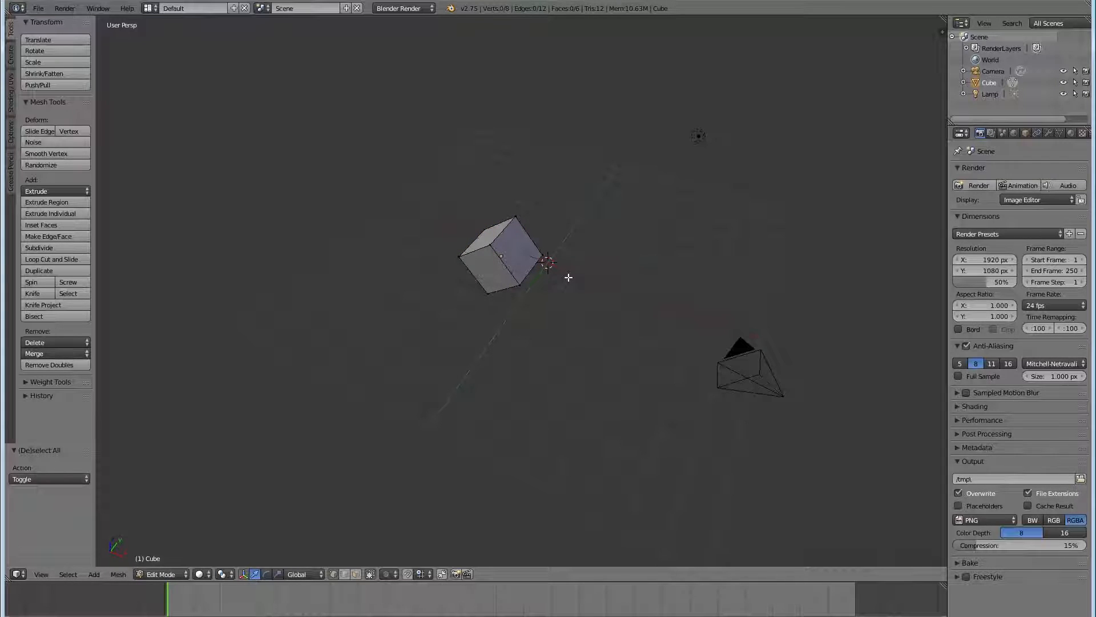
# - Select the cube's near corner vertex, try moving it freely, and cancel the move
pyautogui.moveTo(599, 288); pyautogui.dragTo(631, 291, button='middle')
pyautogui.moveTo(567, 239); pyautogui.dragTo(513, 247, button='middle')
pyautogui.rightClick(513, 247)
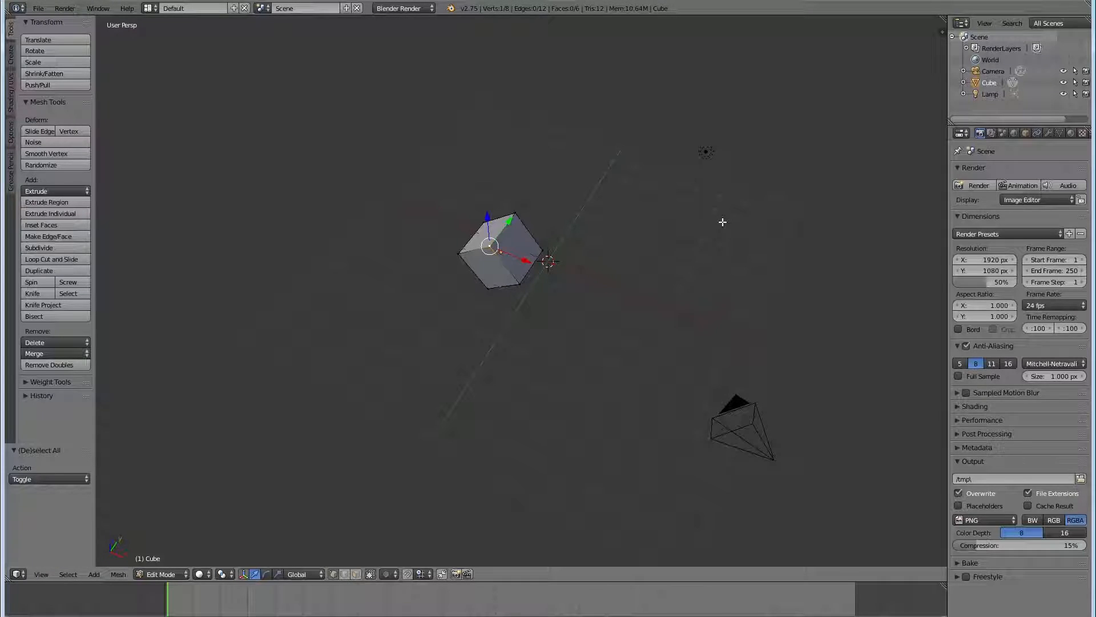
pyautogui.press('g')
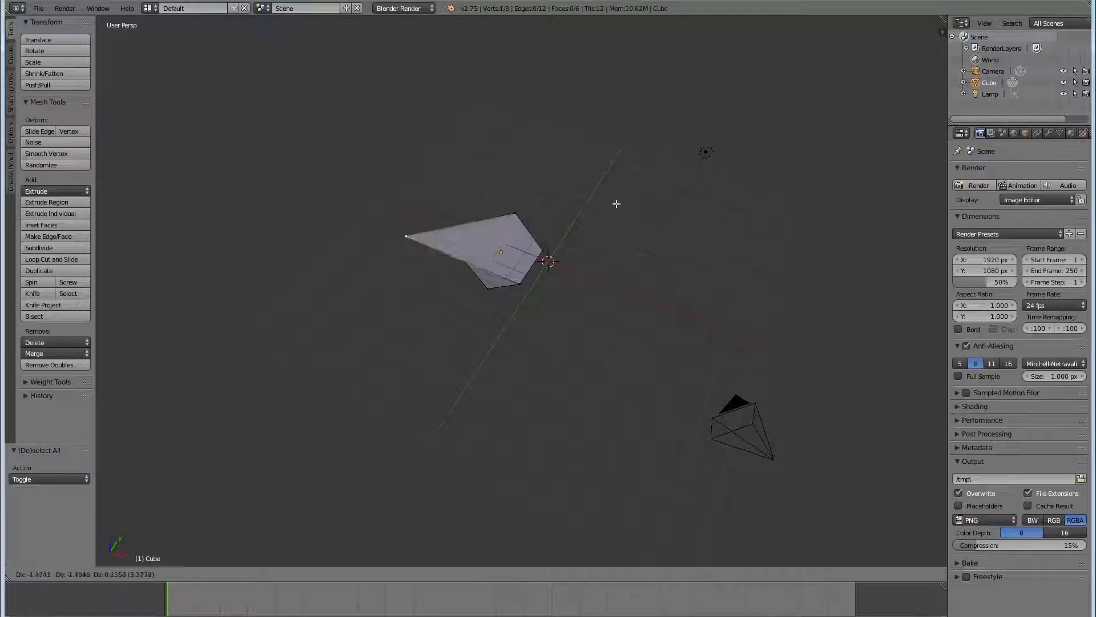
pyautogui.rightClick(735, 215)
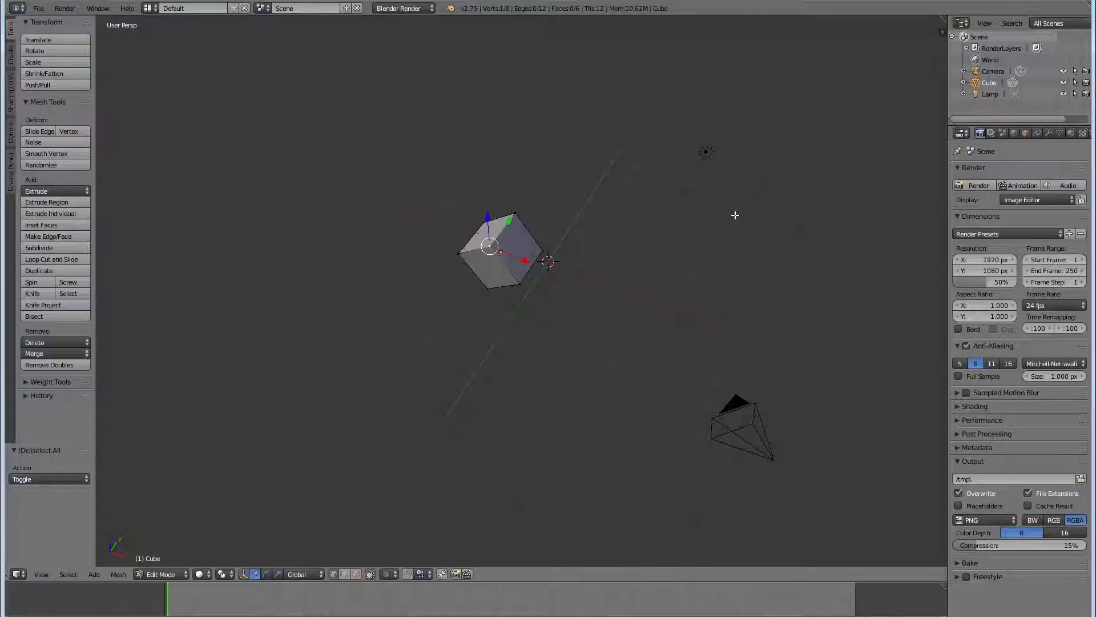
# - Add the neighbouring upper vertex to the selection, try moving the shared edge, and cancel the move
pyautogui.keyDown('shift'); pyautogui.rightClick(524, 206); pyautogui.keyUp('shift')
pyautogui.press('g')
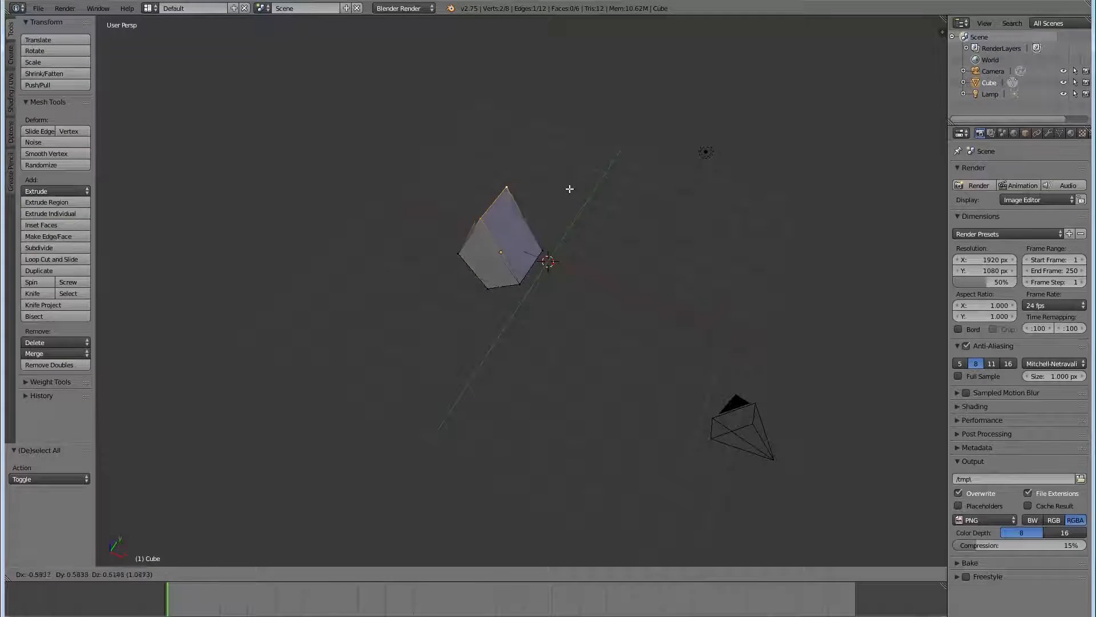
pyautogui.click(581, 213)
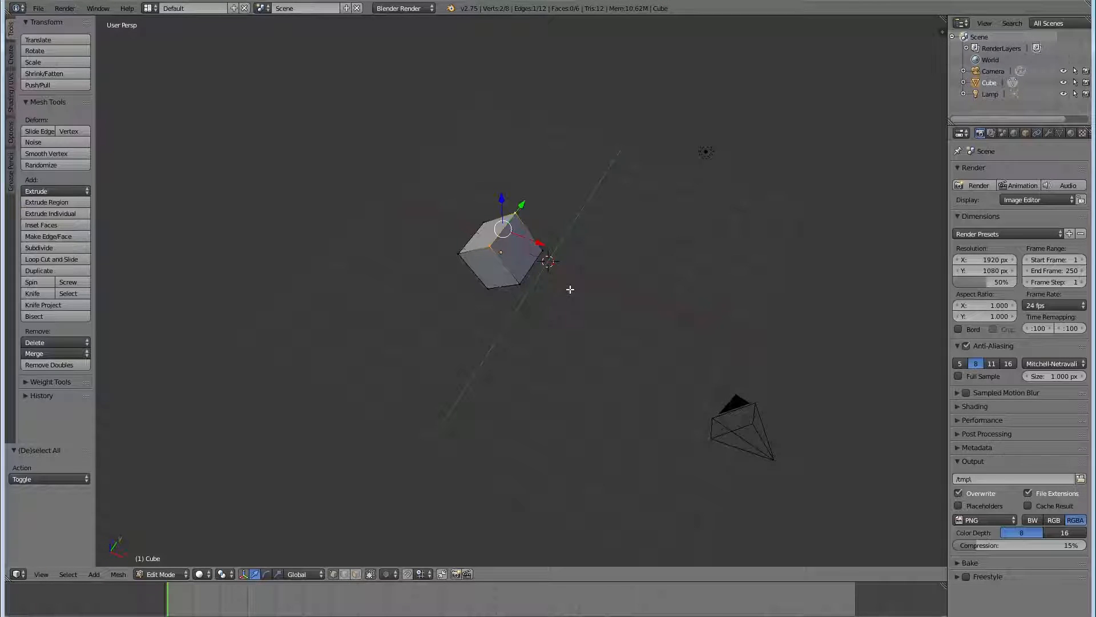
# - Box-select the vertices around one side face of the cube and inspect the selection from other angles
pyautogui.press('b')
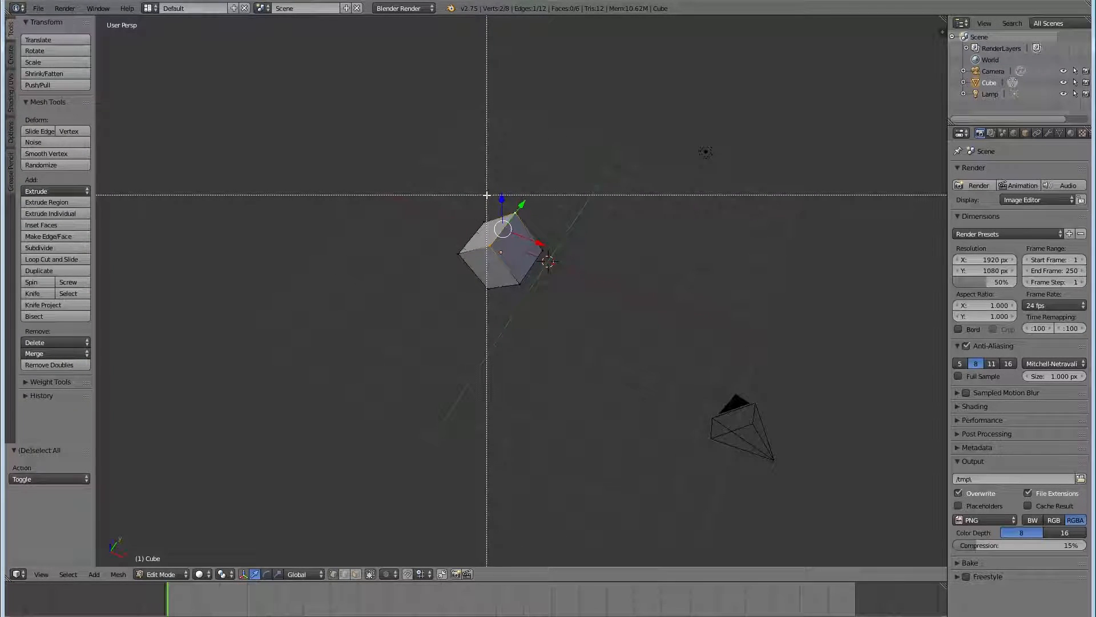
pyautogui.moveTo(486, 195); pyautogui.dragTo(590, 291)
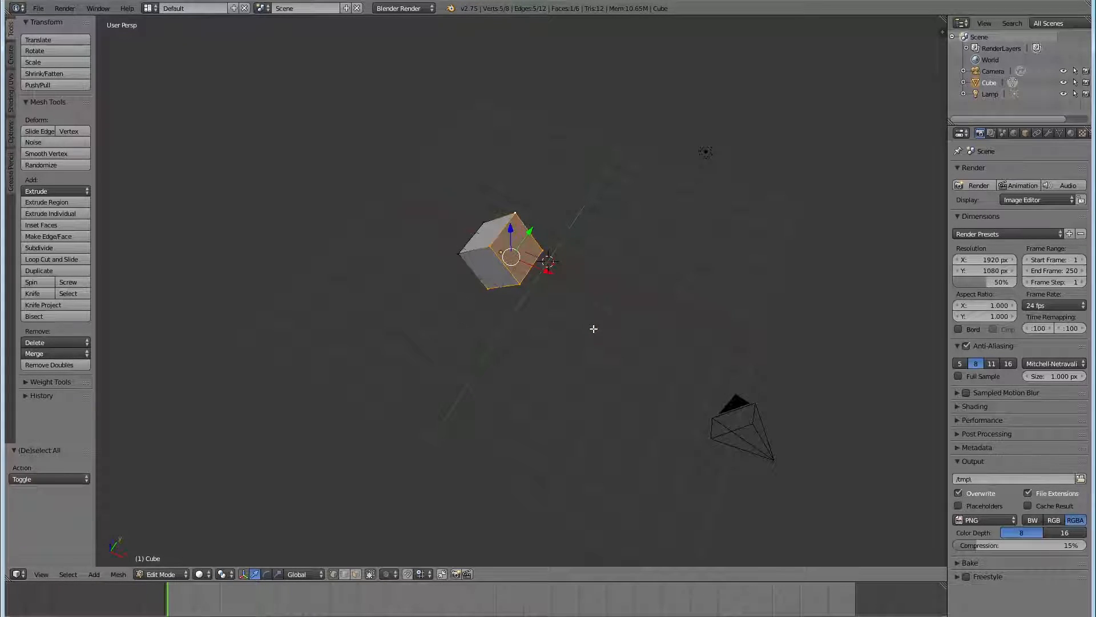
pyautogui.moveTo(625, 327); pyautogui.dragTo(557, 359, button='middle')
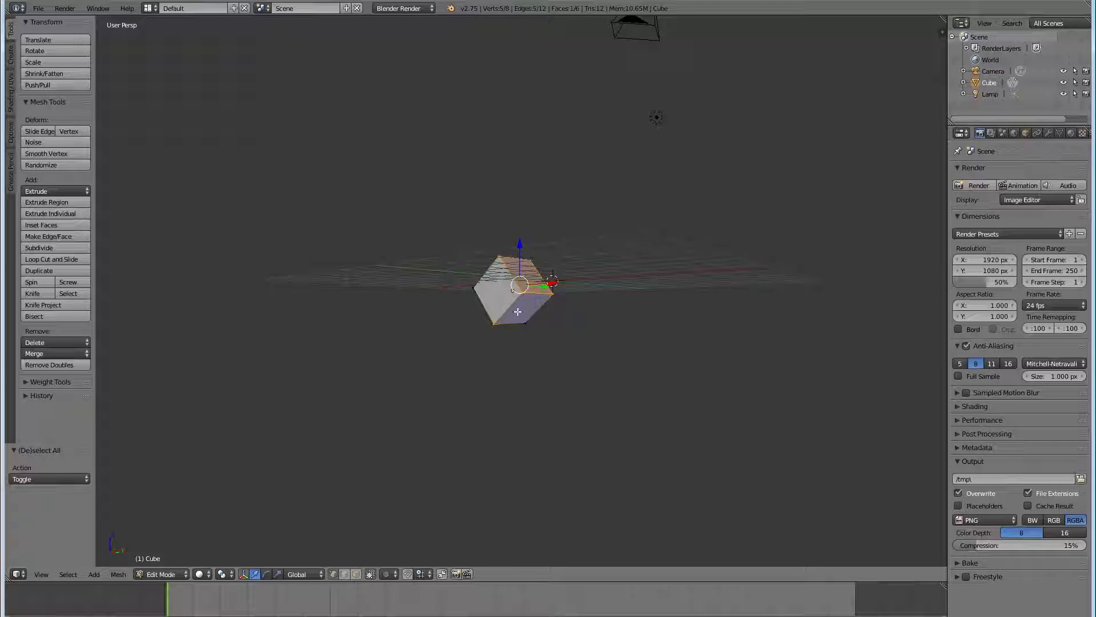
pyautogui.moveTo(607, 262); pyautogui.dragTo(608, 338, button='middle')
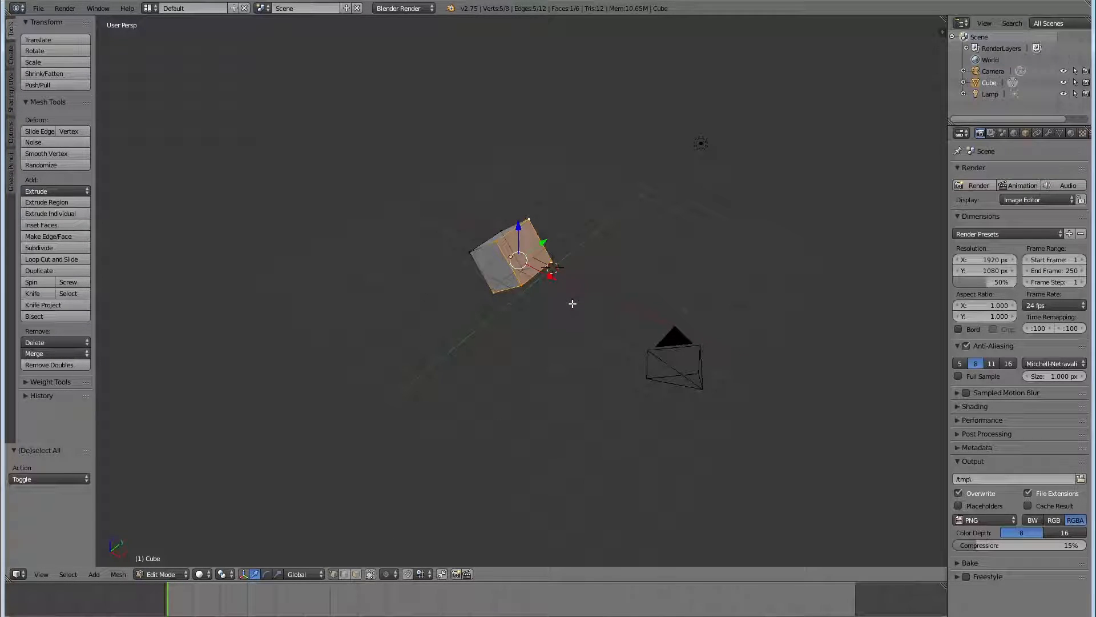
# - Extend the vertex selection with another box selection, try moving the selected vertices, and cancel the move
pyautogui.press('b')
pyautogui.moveTo(592, 353); pyautogui.dragTo(489, 201)
pyautogui.moveTo(573, 335); pyautogui.dragTo(531, 244, button='middle')
pyautogui.press('g')
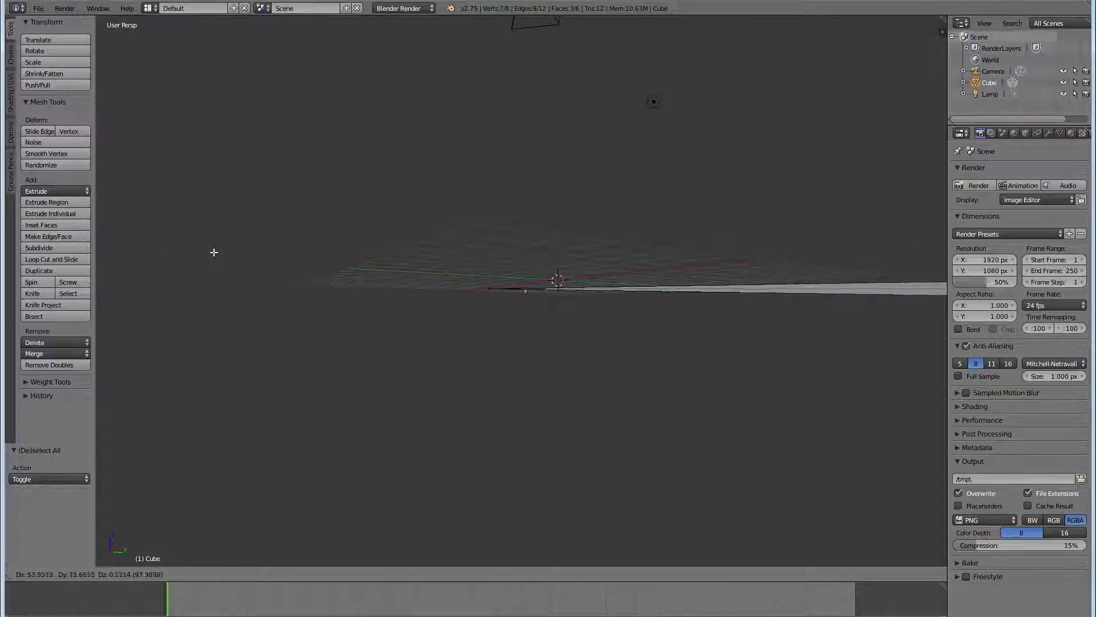
pyautogui.rightClick(618, 307)
# - Deselect all of the cube's geometry, and try circle select without selecting anything
pyautogui.moveTo(565, 367); pyautogui.dragTo(673, 354, button='middle')
pyautogui.press('a')
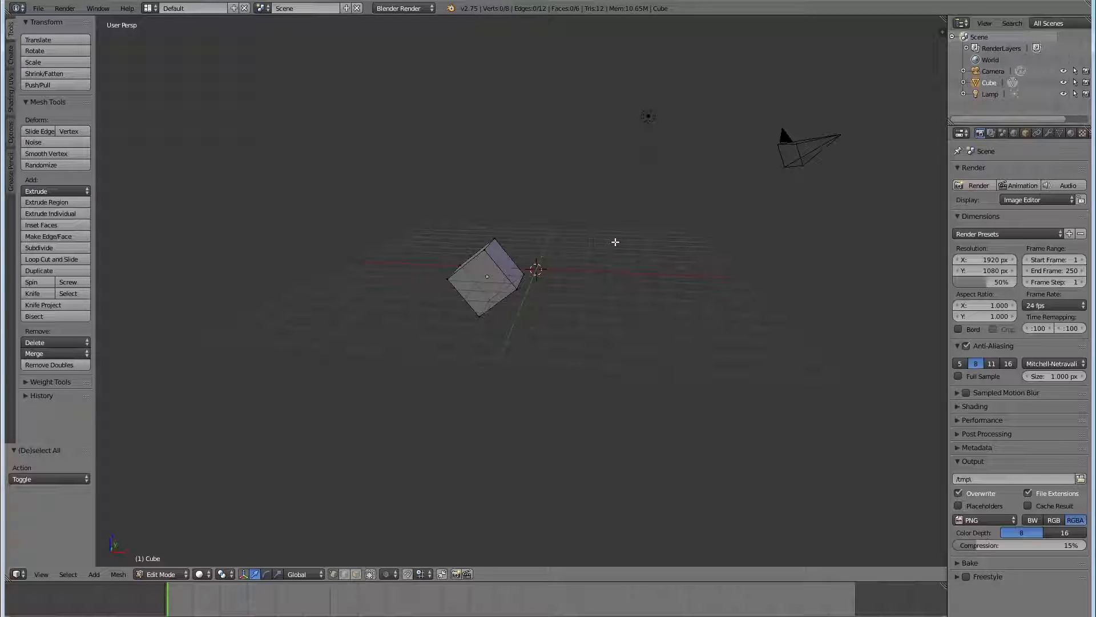
pyautogui.moveTo(605, 245)
pyautogui.mouseDown(button='middle')
pyautogui.moveTo(619, 245)
pyautogui.moveTo(614, 254)
pyautogui.mouseUp(button='middle')
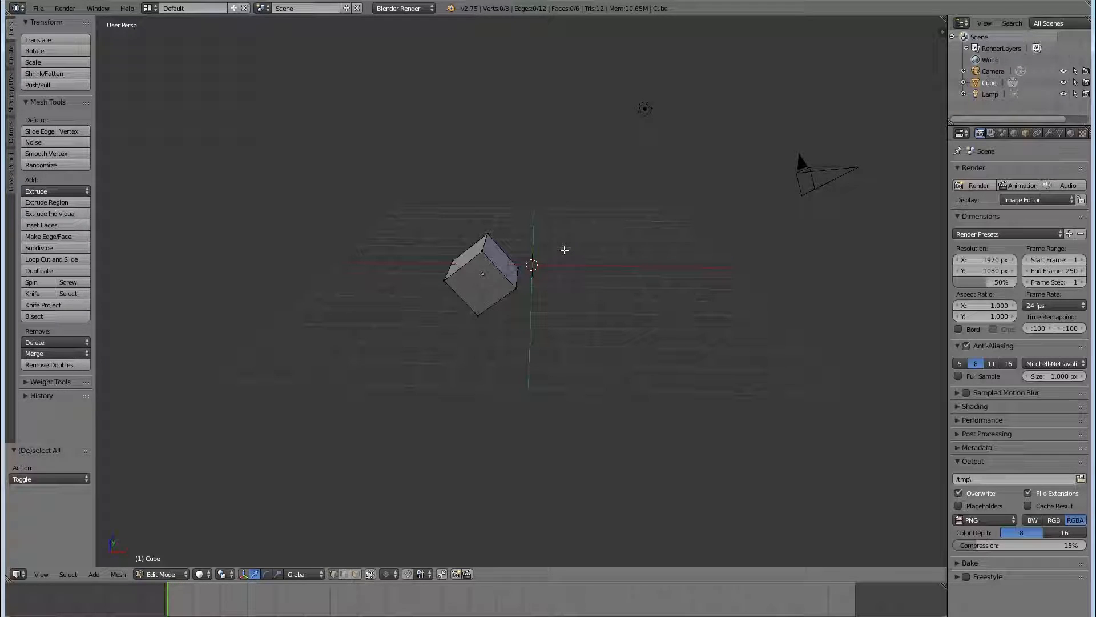
pyautogui.moveTo(628, 265); pyautogui.dragTo(645, 242, button='middle')
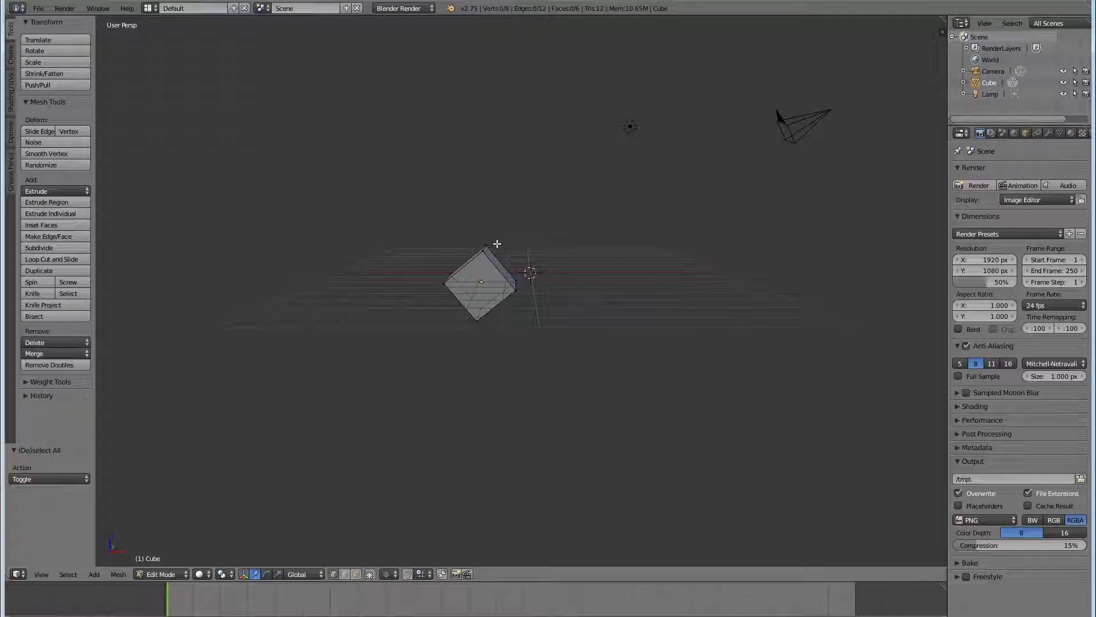
pyautogui.press('c')
pyautogui.press('Escape')
# - Box-select the four vertices of the cube's upper sloping side face and start extruding that face outward
pyautogui.press('b')
pyautogui.moveTo(405, 241); pyautogui.dragTo(497, 293)
pyautogui.moveTo(550, 281); pyautogui.dragTo(566, 295, button='middle')
pyautogui.press('e')
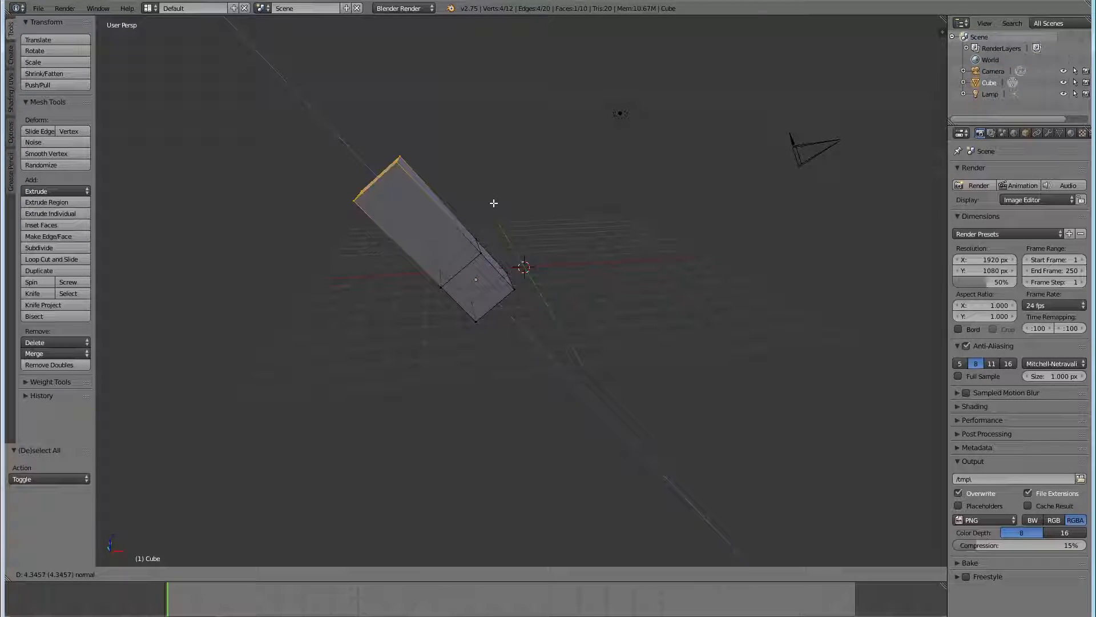
# - Try edge sliding, moving, rotating and scaling the newly extruded face, cancelling the attempts
pyautogui.press('g')
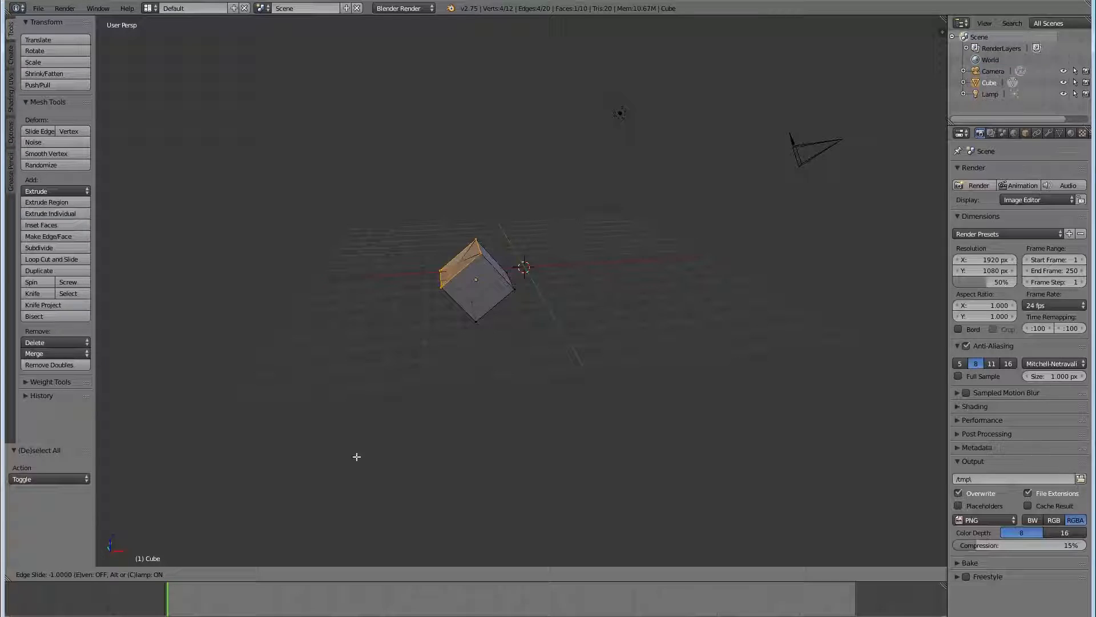
pyautogui.press('g')
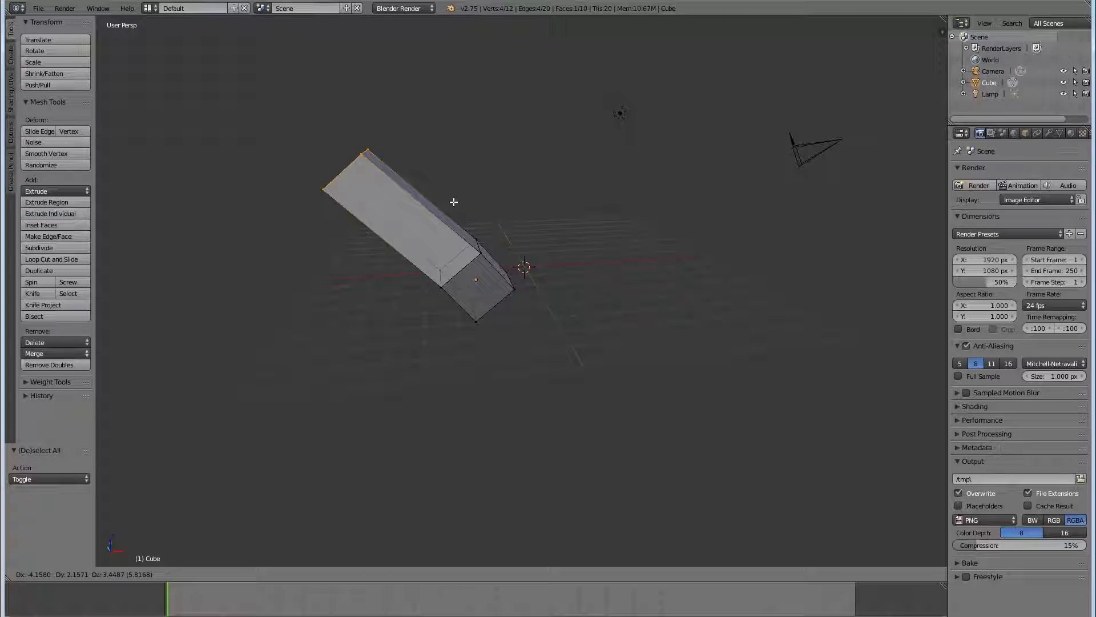
pyautogui.press('Escape')
pyautogui.press('r')
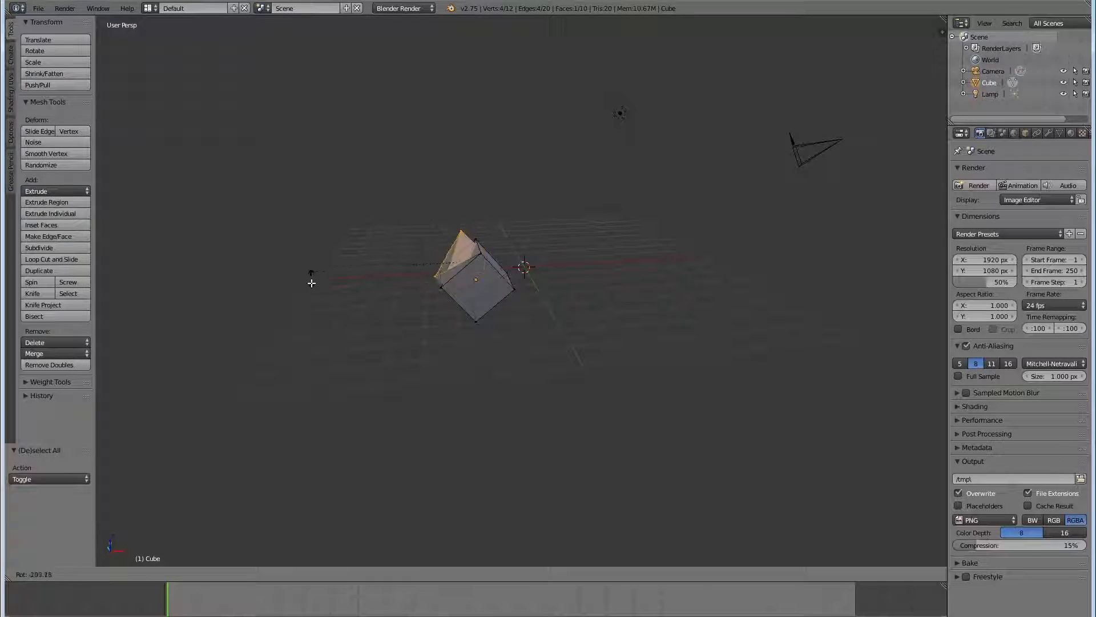
pyautogui.press('Escape')
pyautogui.press('s')
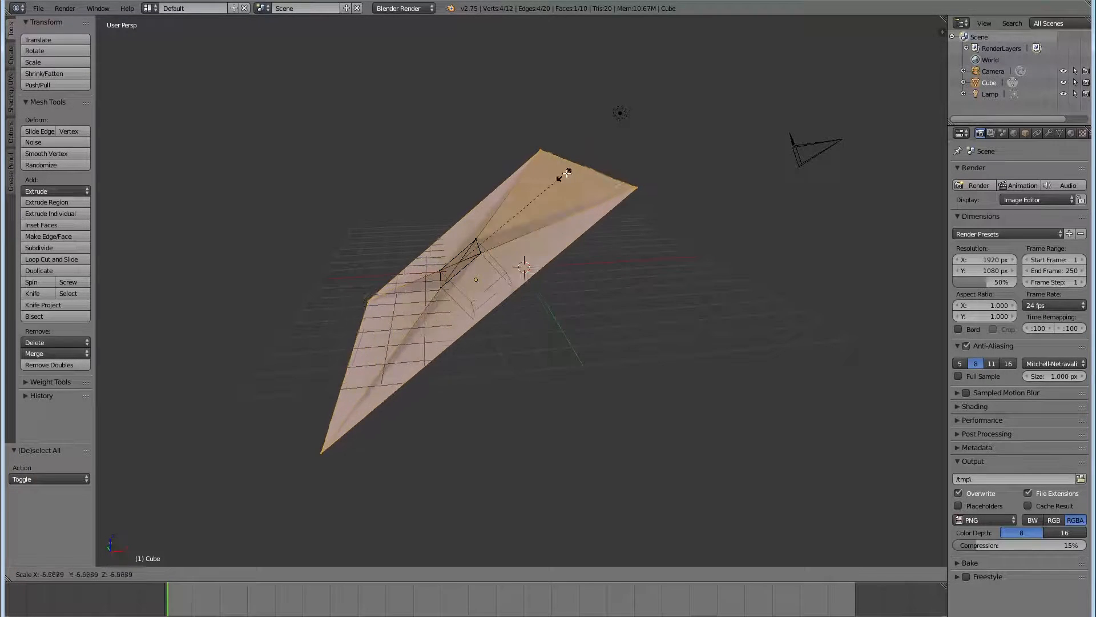
pyautogui.press('Escape')
# - Place the extruded face about X -1.911, Y 1.489, Z 2.818 away, and extrude it again by about X -2.549, Z 3.125
pyautogui.press('g')
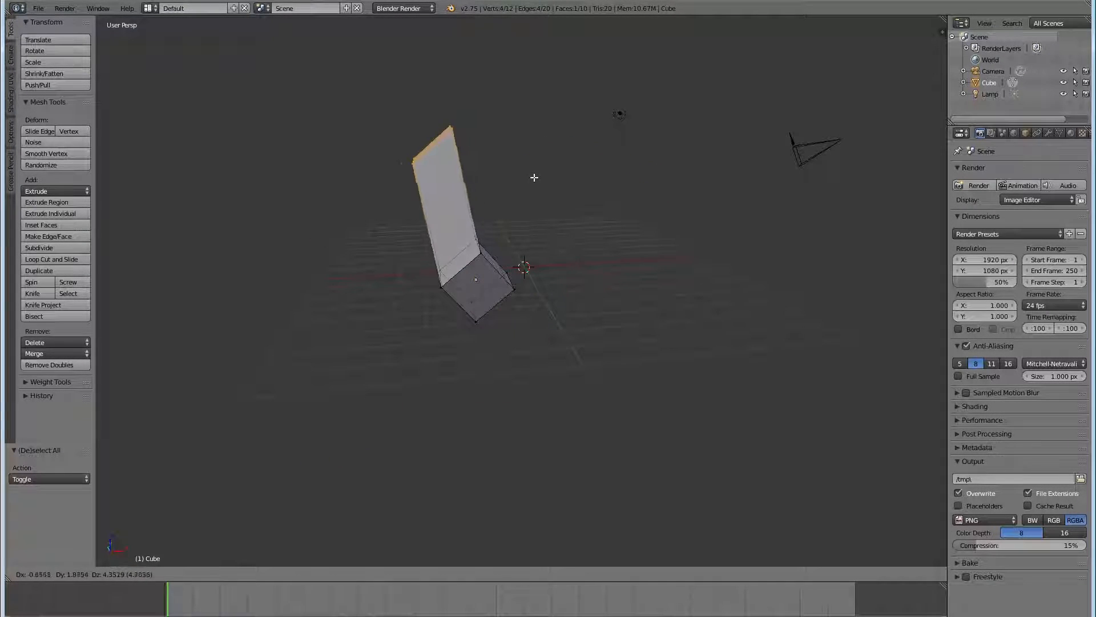
pyautogui.click(513, 219)
pyautogui.moveTo(514, 221); pyautogui.dragTo(463, 167, button='middle')
pyautogui.press('e')
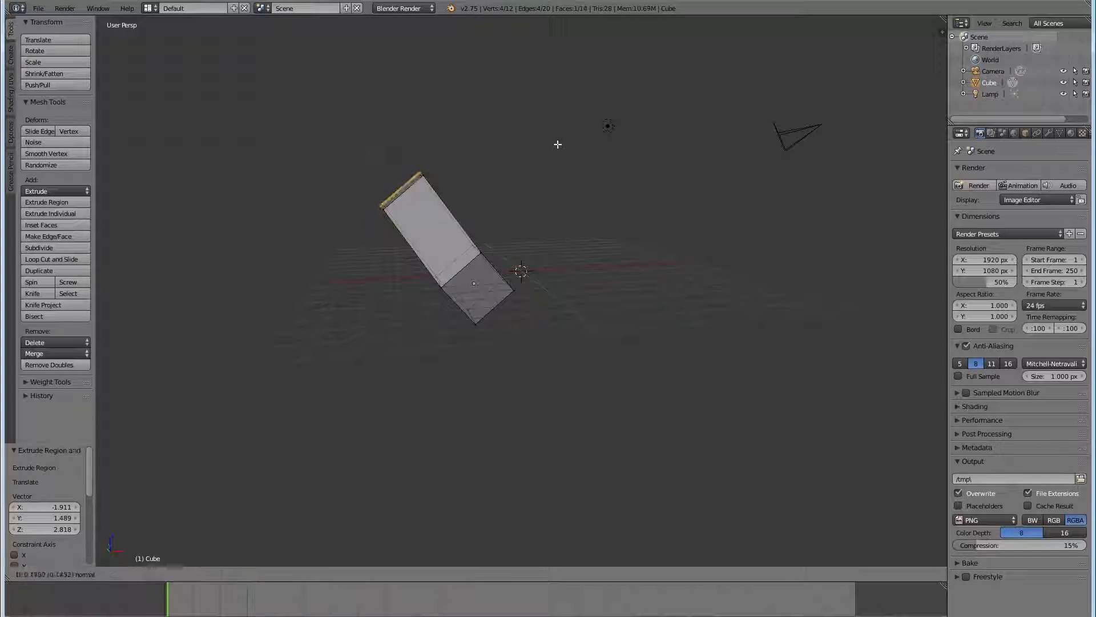
pyautogui.click(457, 89)
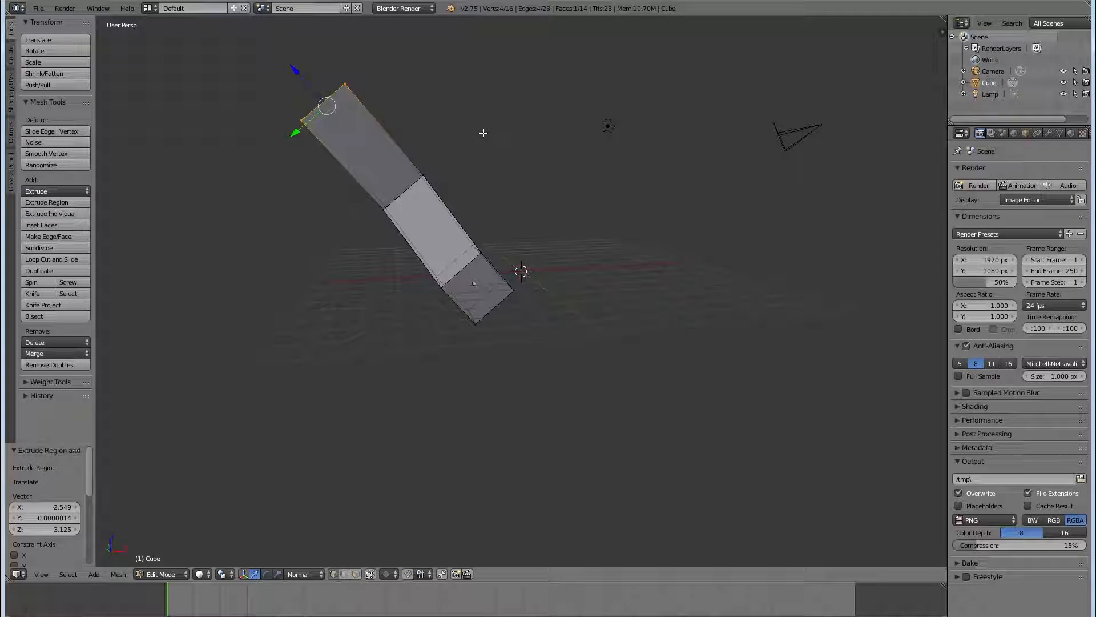
# - Select only the edge loop between the two extruded segments and rotate it about 37.148° around the Y axis
pyautogui.press('a')
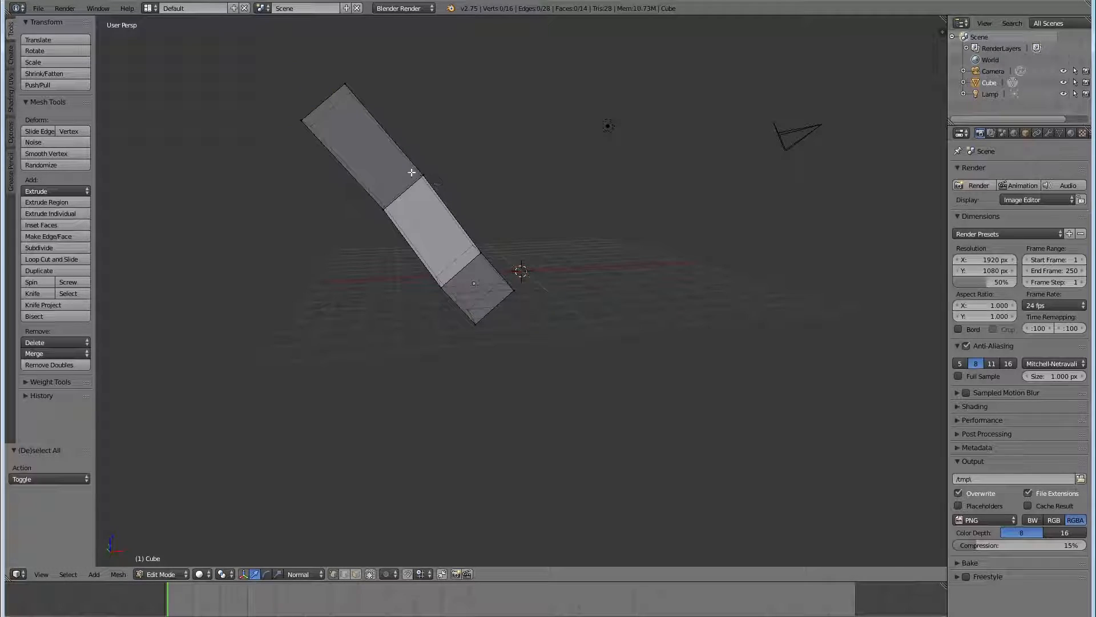
pyautogui.keyDown('alt'); pyautogui.rightClick(416, 187); pyautogui.keyUp('alt')
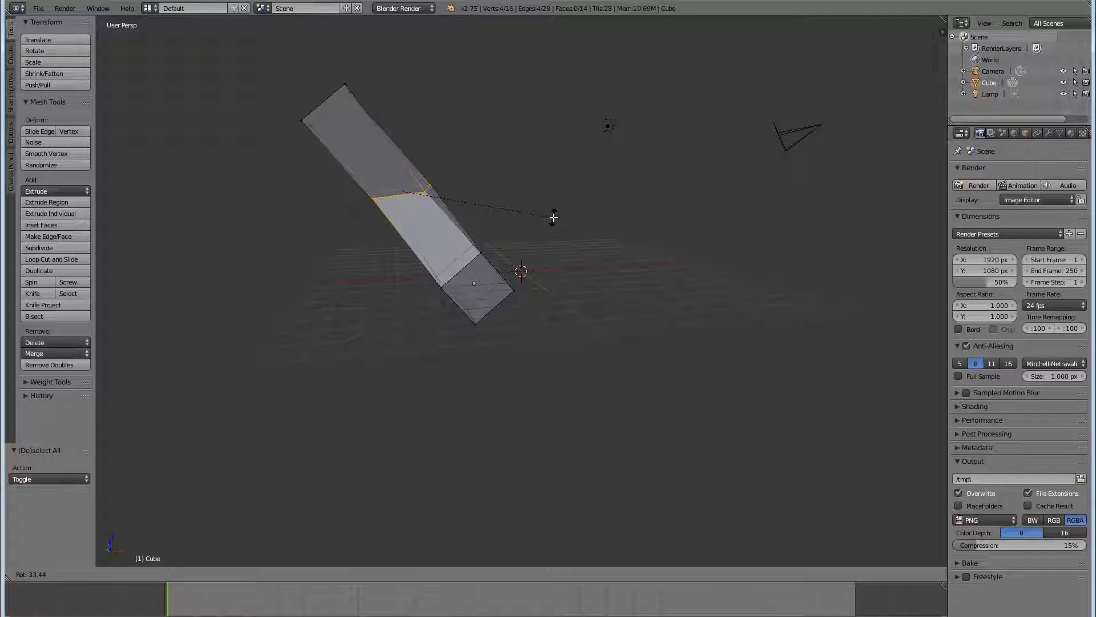
pyautogui.press('y')
pyautogui.click(556, 228)
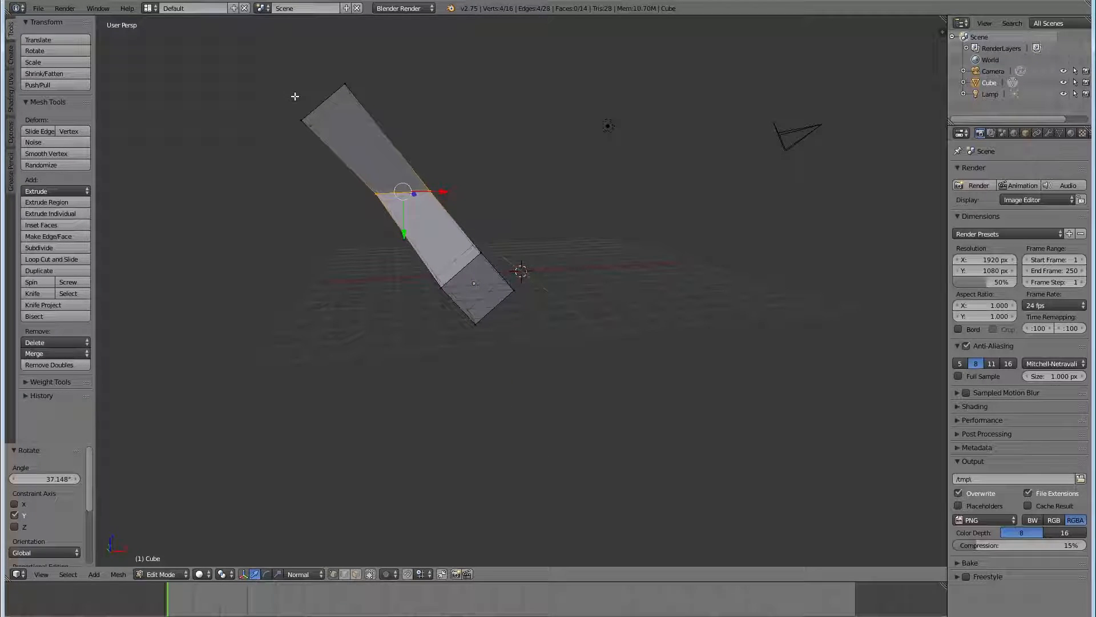
# - Box-select only the end face's vertices and move them about X 2.892, Y -0.655, Z 0.431
pyautogui.press('a')
pyautogui.press('b')
pyautogui.moveTo(283, 75); pyautogui.dragTo(438, 167)
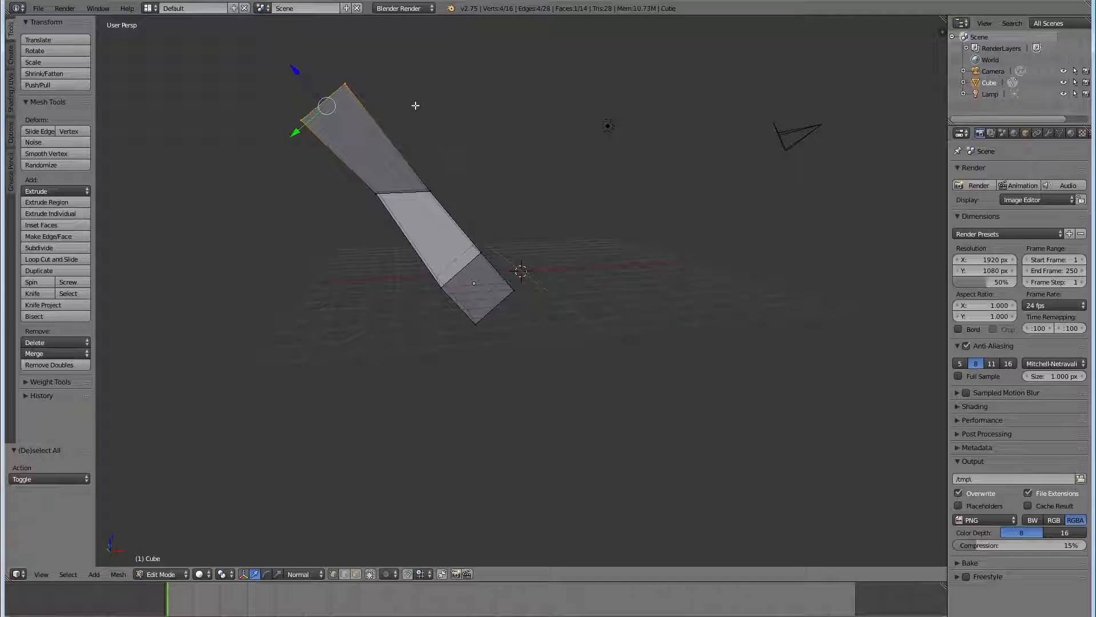
pyautogui.press('g')
pyautogui.click(497, 85)
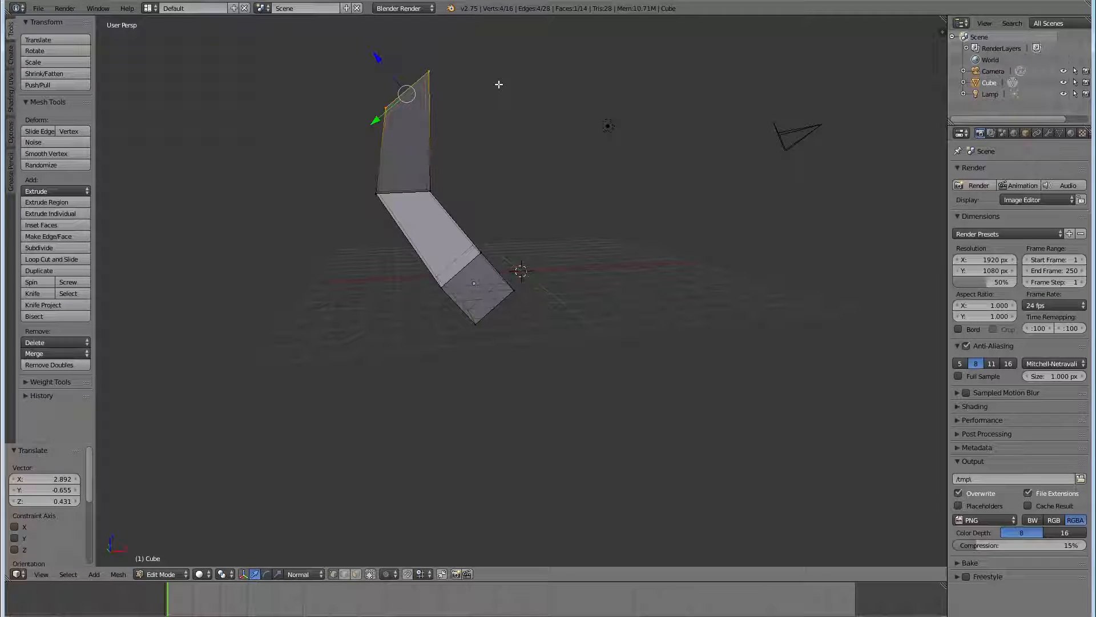
# - Rotate the end face by about 55.349° and inspect the bent shape from several angles
pyautogui.press('r')
pyautogui.click(486, 185)
pyautogui.moveTo(485, 184); pyautogui.dragTo(541, 166, button='middle')
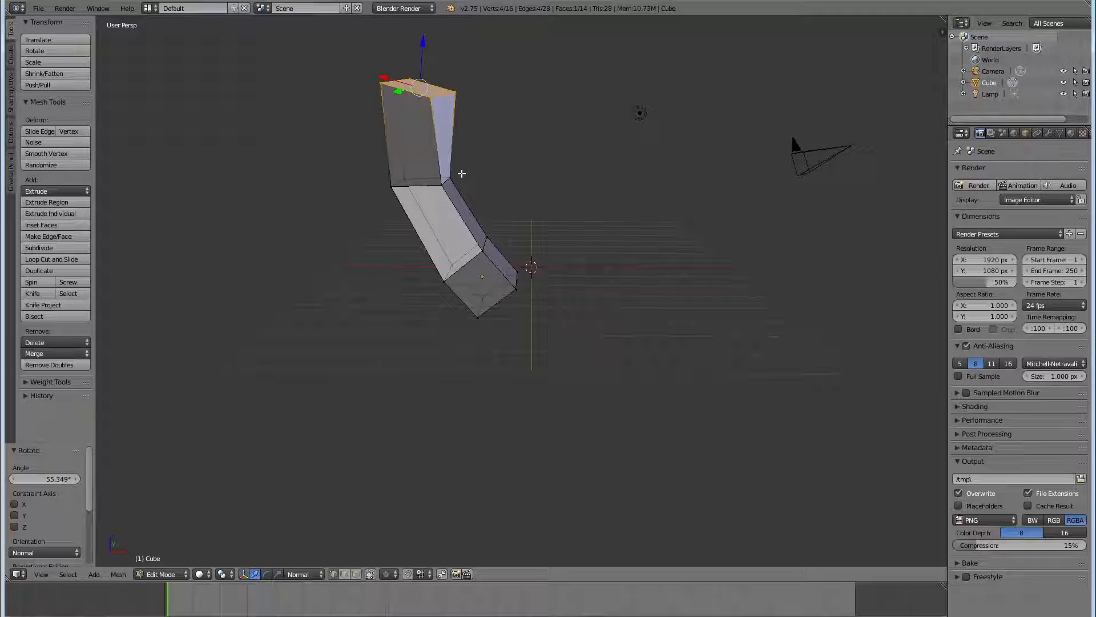
pyautogui.moveTo(484, 153); pyautogui.dragTo(538, 127, button='middle')
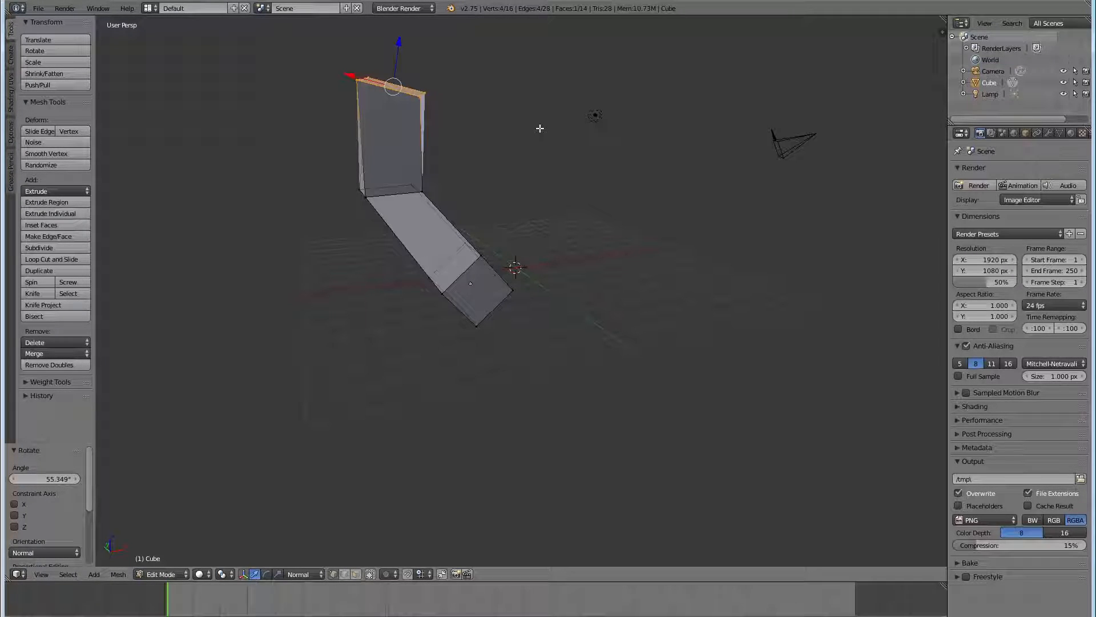
pyautogui.moveTo(507, 120)
pyautogui.mouseDown(button='middle')
pyautogui.moveTo(487, 157)
pyautogui.moveTo(506, 141)
pyautogui.mouseUp(button='middle')
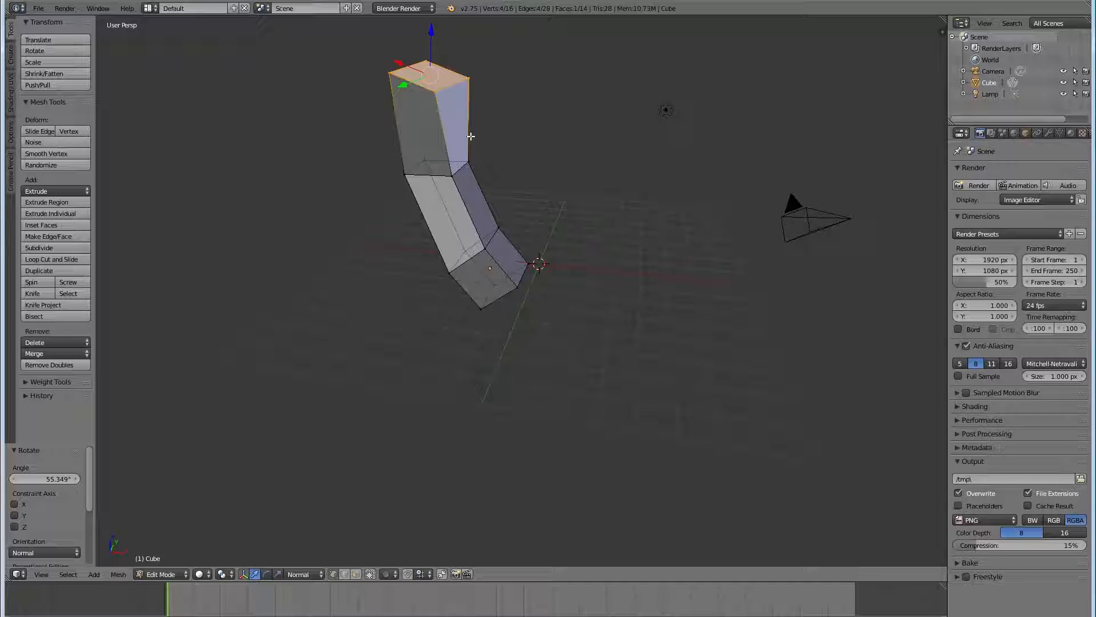
# - Try a loop cut with several cuts across the uppermost segment, and cancel it
pyautogui.hotkey('ctrl', 'r')
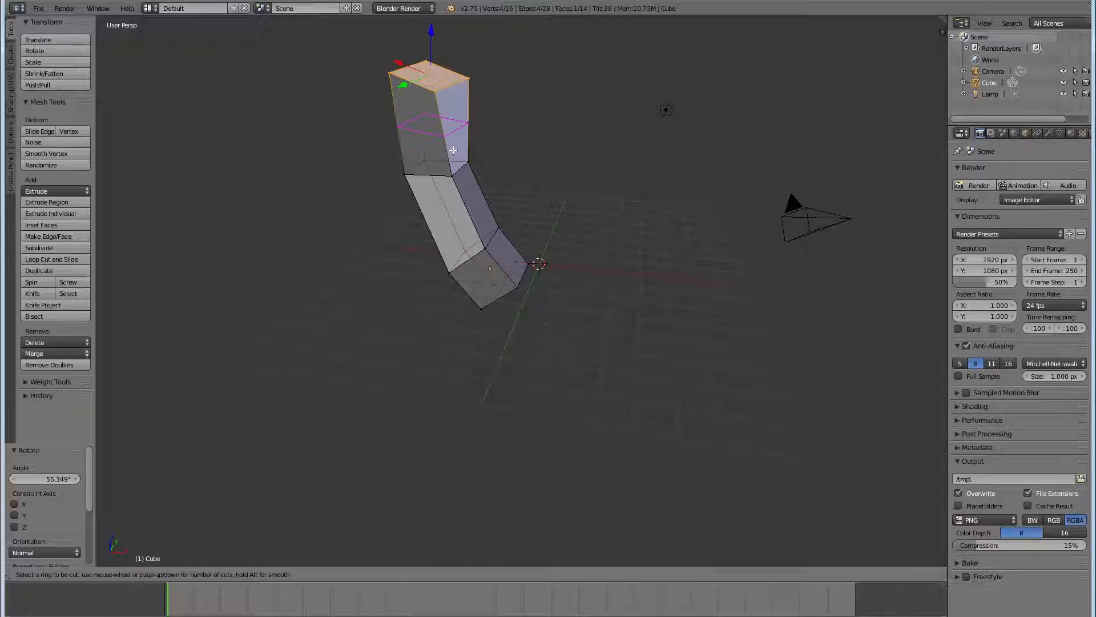
pyautogui.scroll(1, 453, 150)
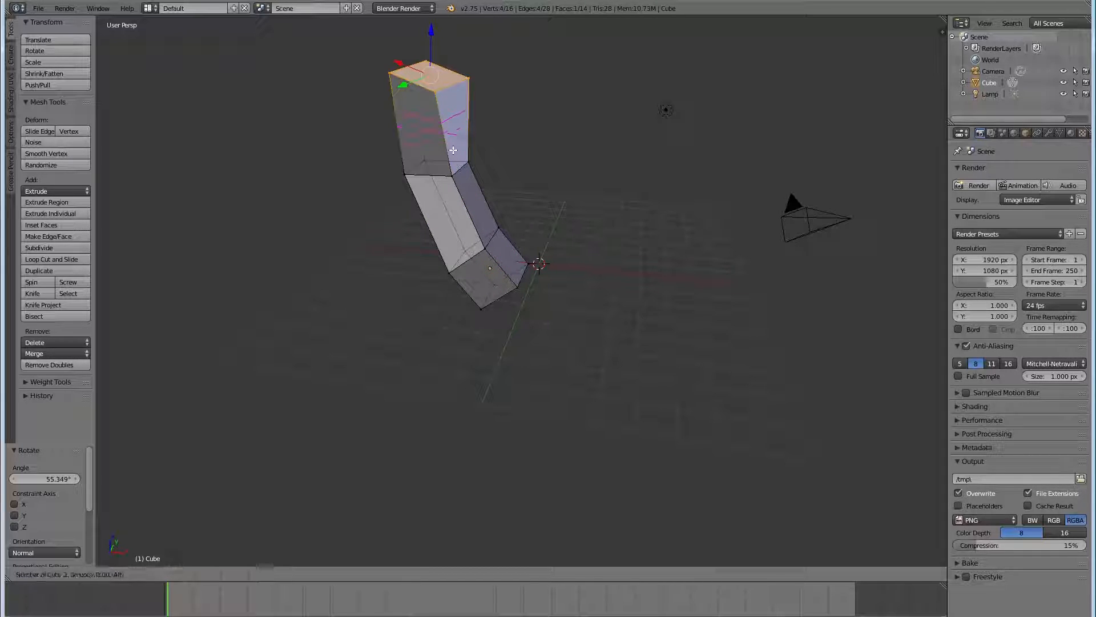
pyautogui.scroll(2, 452, 150)
pyautogui.scroll(-2, 453, 150)
pyautogui.rightClick(453, 150)
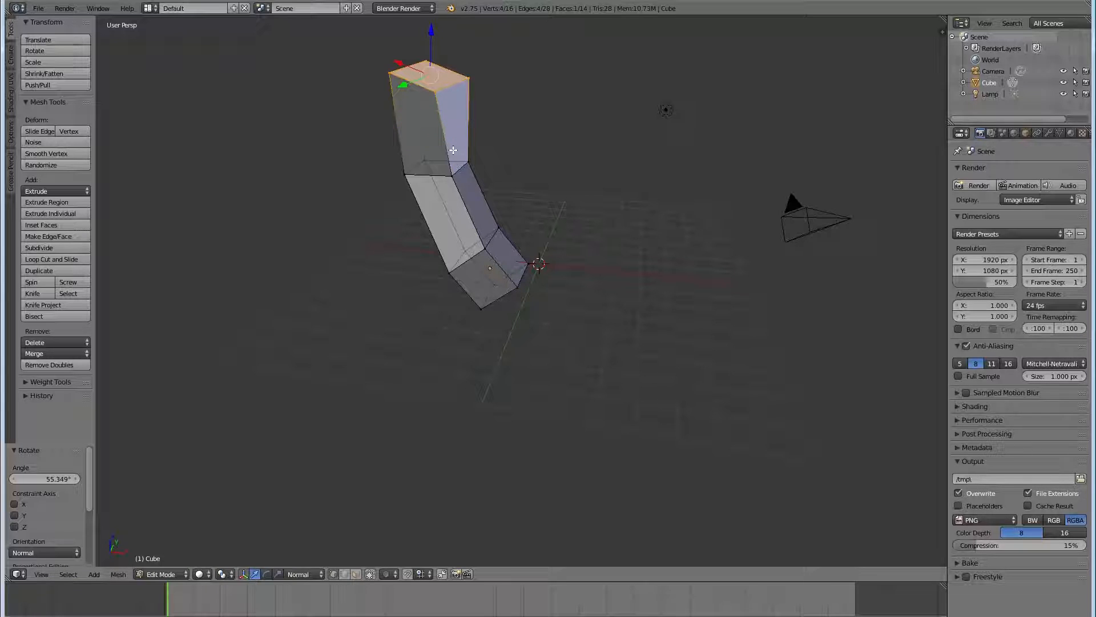
# - Add a single loop cut around the uppermost segment, slid towards its end face, and scale the new loop by about 1.647
pyautogui.hotkey('ctrl', 'r')
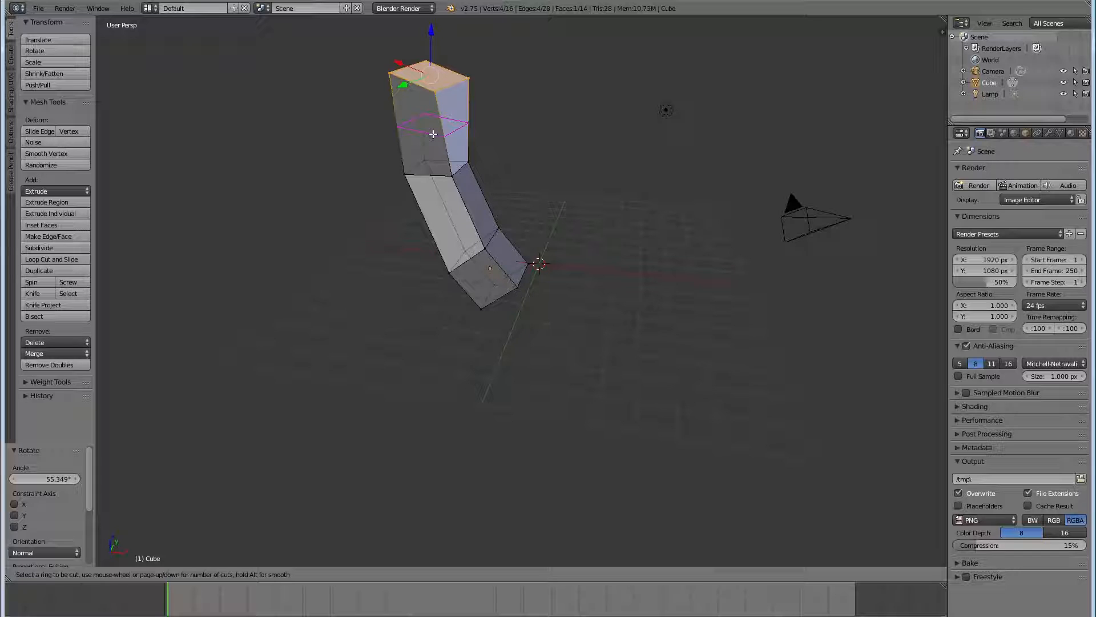
pyautogui.click(437, 134)
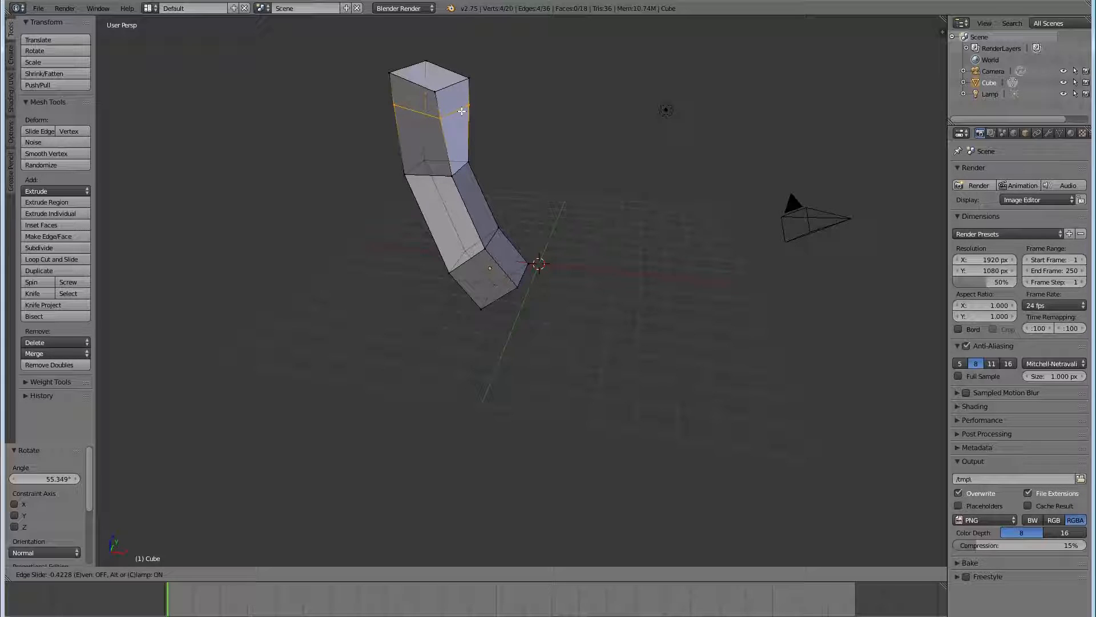
pyautogui.click(461, 111)
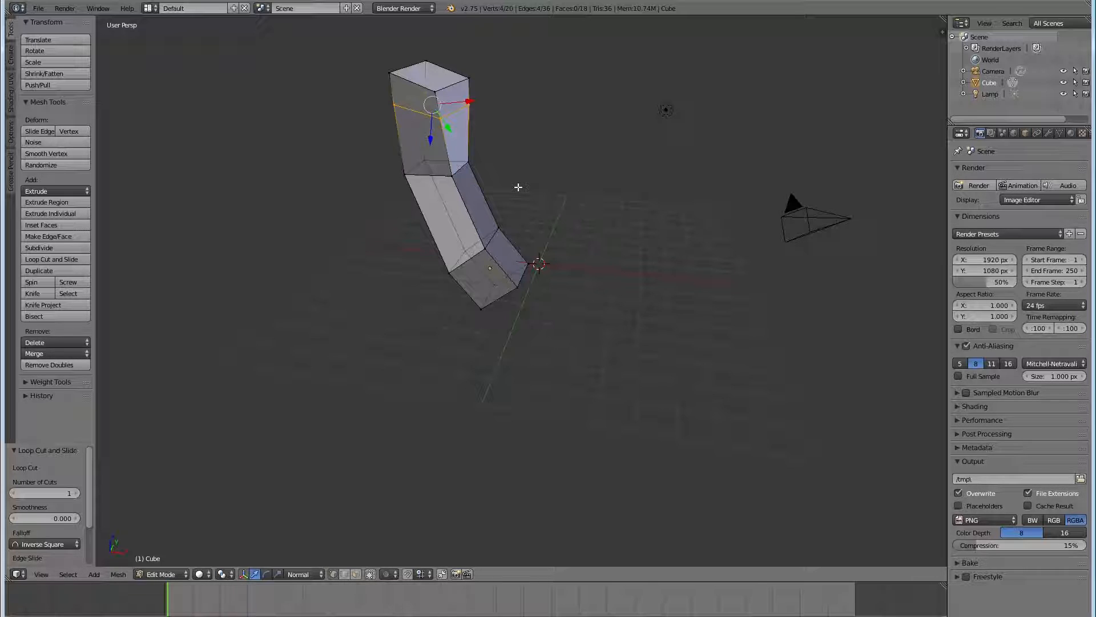
pyautogui.press('s')
pyautogui.click(616, 160)
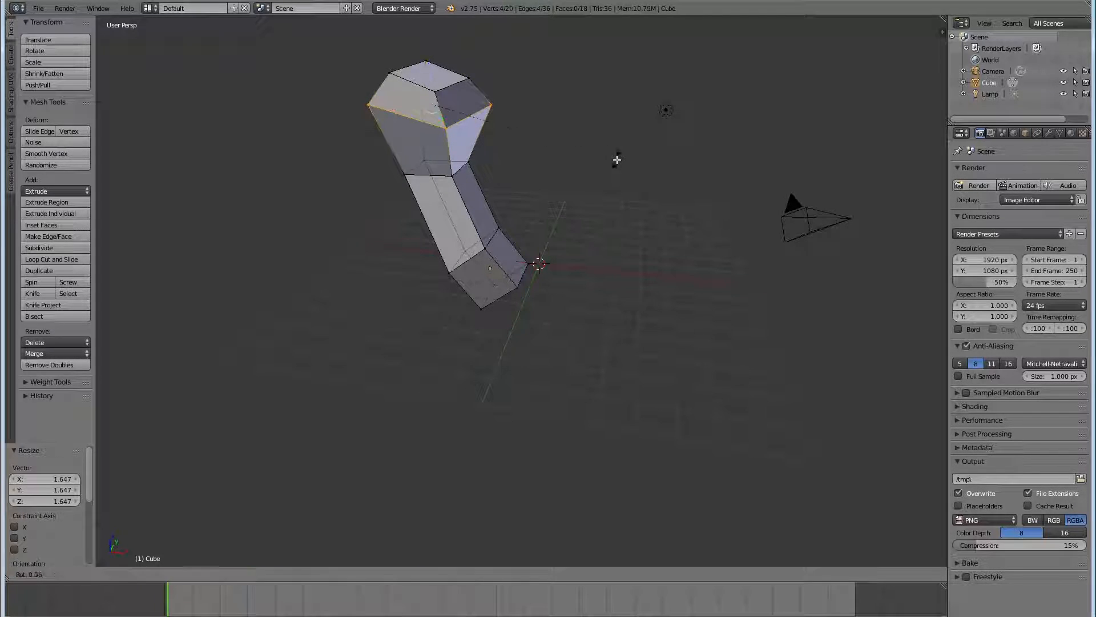
# - Rotate the enlarged edge loop, move it about X -0.330, Y -0.373, Z -0.471, and inspect the shape from other angles
pyautogui.click(551, 182)
pyautogui.press('g')
pyautogui.click(560, 197)
pyautogui.moveTo(649, 120); pyautogui.dragTo(487, 139, button='middle')
pyautogui.moveTo(604, 201); pyautogui.dragTo(498, 240, button='middle')
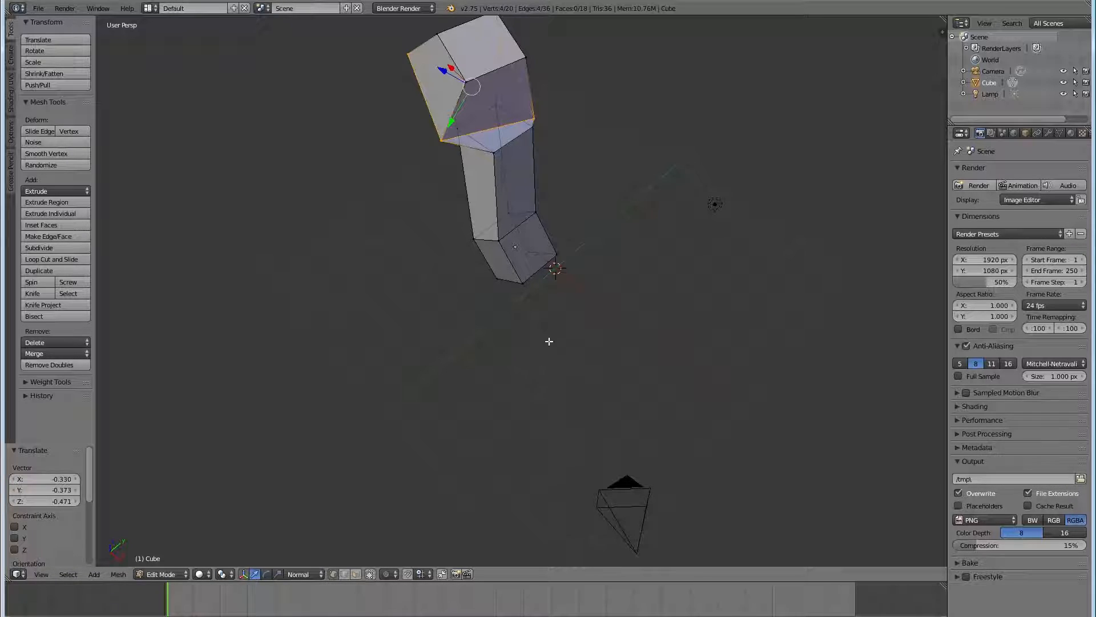
pyautogui.moveTo(558, 320); pyautogui.dragTo(566, 249, button='middle')
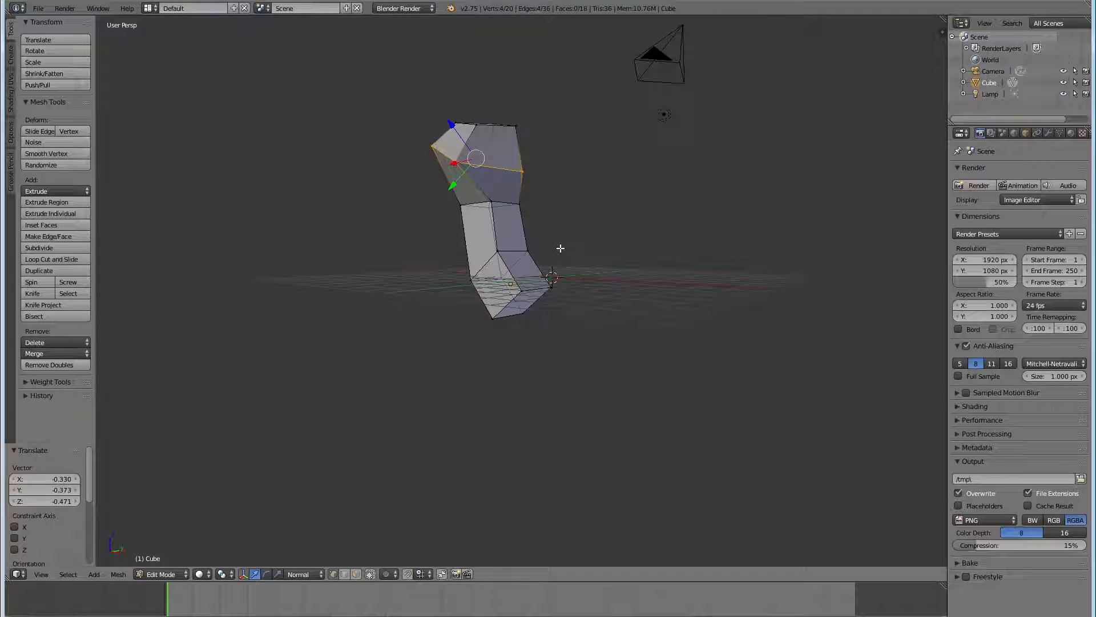
# - Deselect everything and select the four corner vertices of the slanted side face between the top face and the widened loop
pyautogui.press('a')
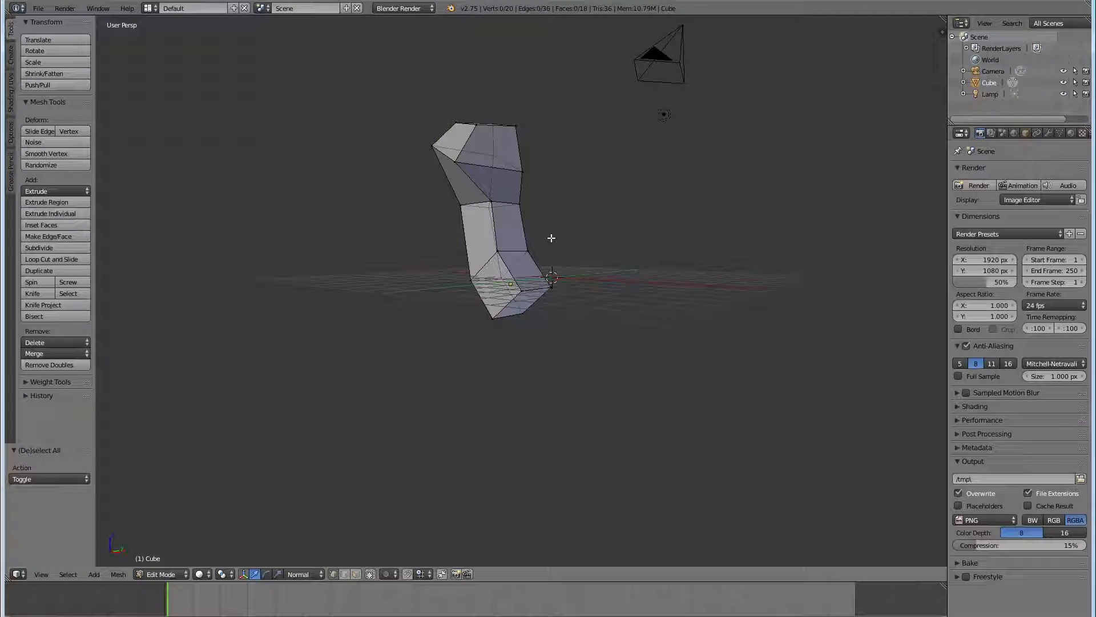
pyautogui.moveTo(577, 257)
pyautogui.mouseDown(button='middle')
pyautogui.moveTo(578, 274)
pyautogui.moveTo(579, 248)
pyautogui.mouseUp(button='middle')
pyautogui.moveTo(607, 172)
pyautogui.mouseDown(button='middle')
pyautogui.moveTo(626, 206)
pyautogui.moveTo(609, 198)
pyautogui.moveTo(623, 172)
pyautogui.mouseUp(button='middle')
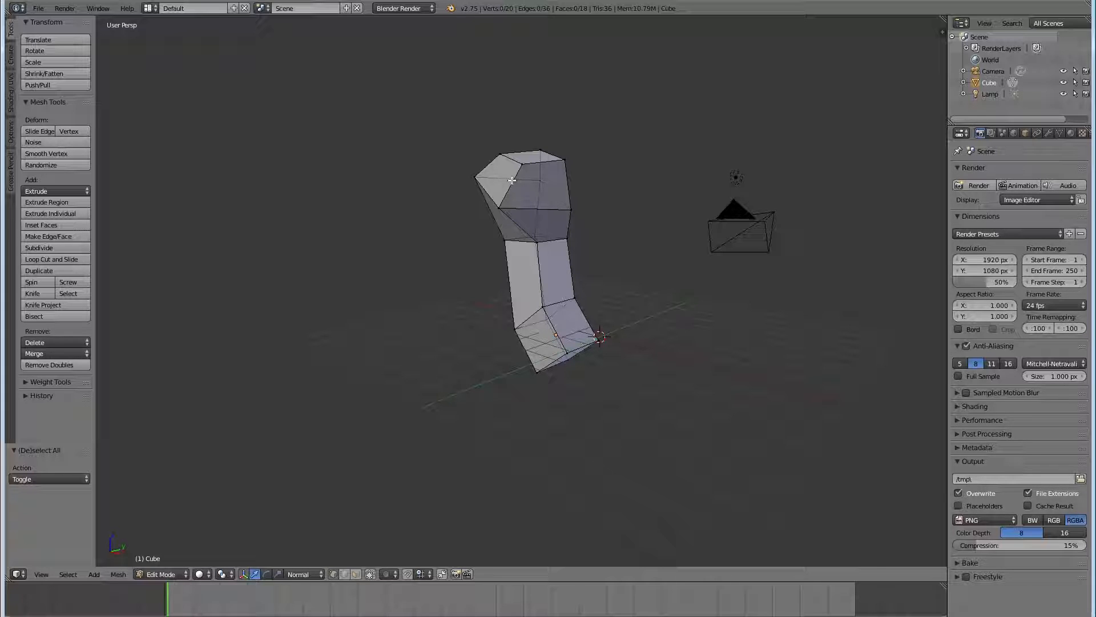
pyautogui.scroll(3, 531, 184)
pyautogui.moveTo(534, 183); pyautogui.dragTo(567, 250, button='middle')
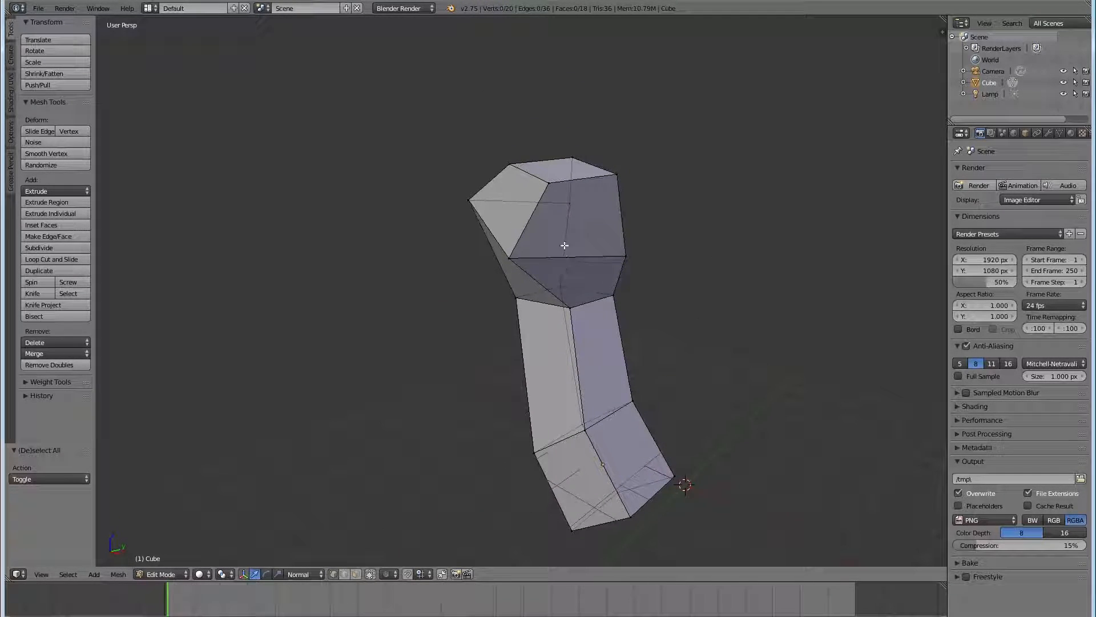
pyautogui.rightClick(550, 184)
pyautogui.keyDown('shift'); pyautogui.rightClick(509, 258); pyautogui.keyUp('shift')
pyautogui.keyDown('shift'); pyautogui.rightClick(469, 199); pyautogui.keyUp('shift')
pyautogui.keyDown('shift'); pyautogui.rightClick(509, 164); pyautogui.keyUp('shift')
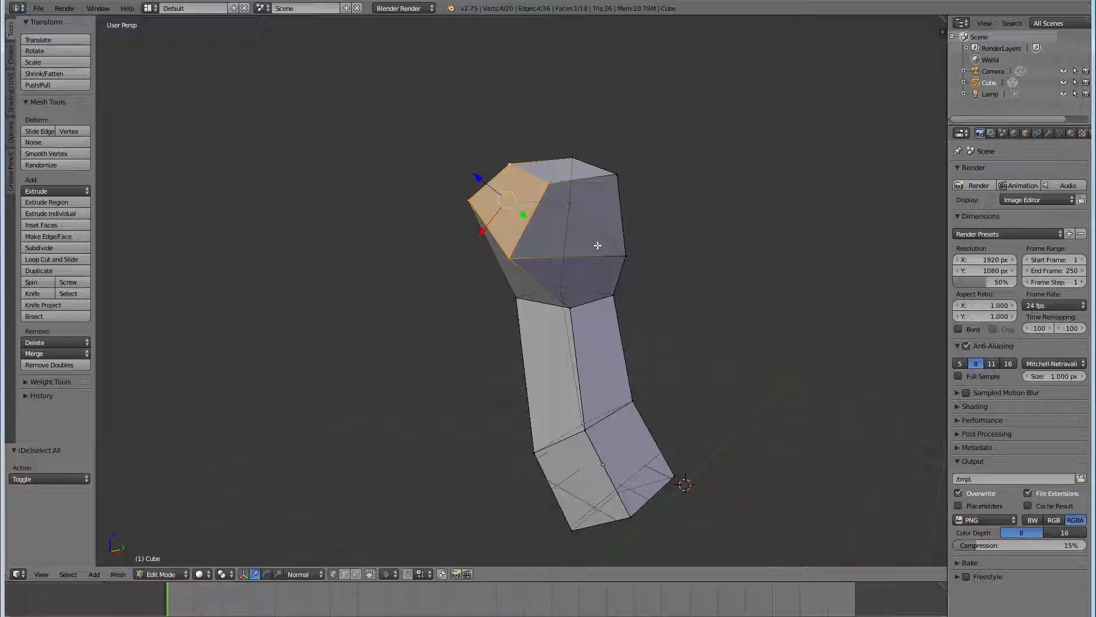
# - Try deleting the selected face's vertices, inspect the mesh, and undo the deletion
pyautogui.press('x')
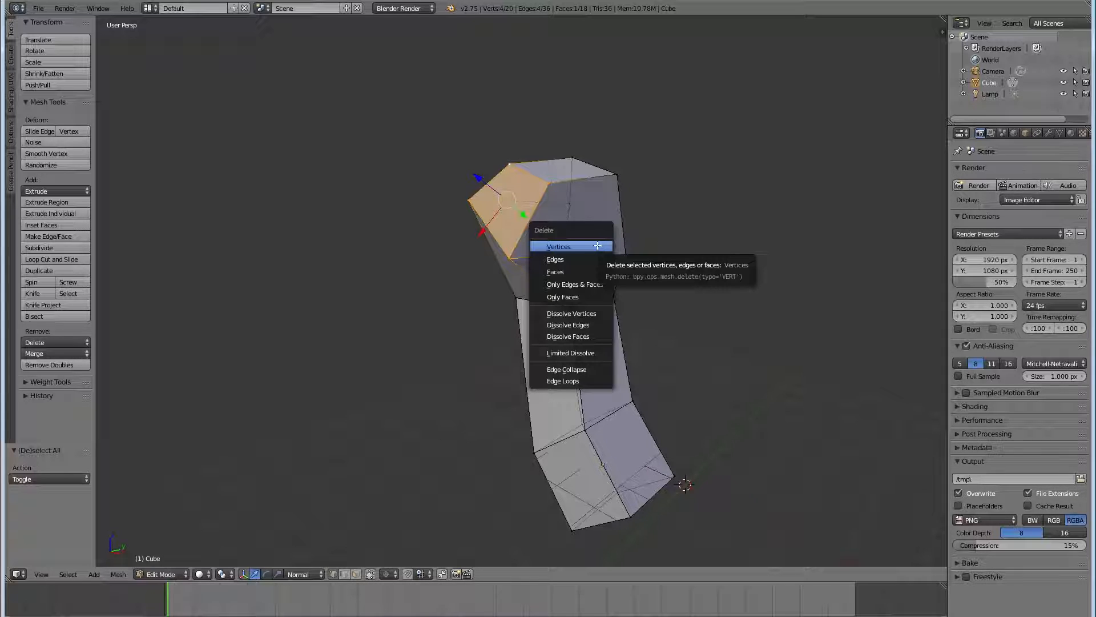
pyautogui.click(597, 245)
pyautogui.moveTo(741, 319); pyautogui.dragTo(585, 290, button='middle')
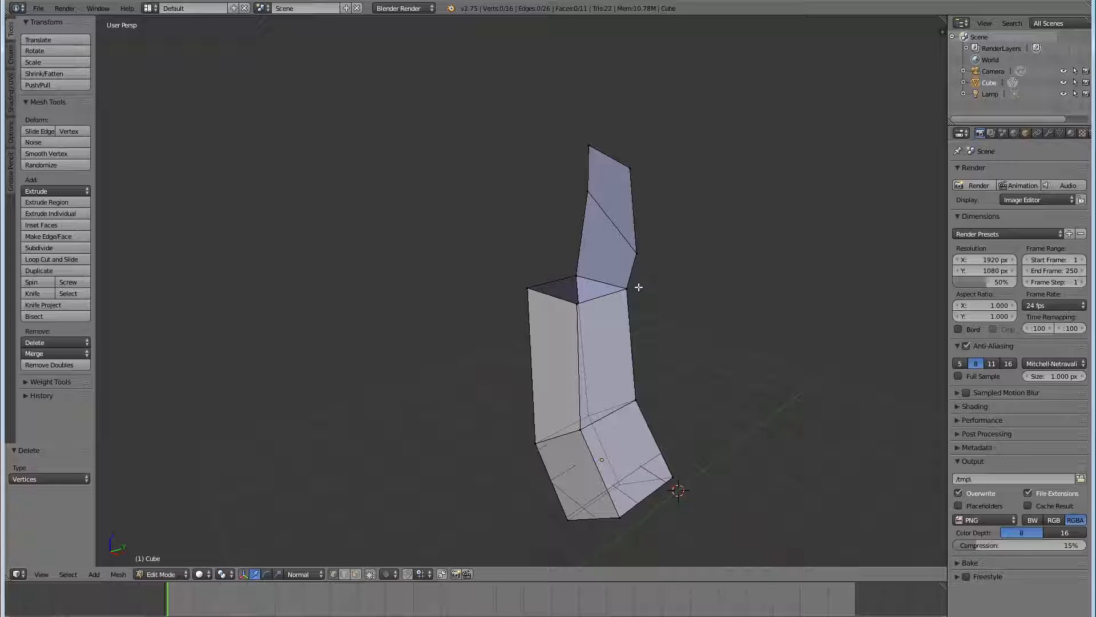
pyautogui.hotkey('ctrl', 'z')
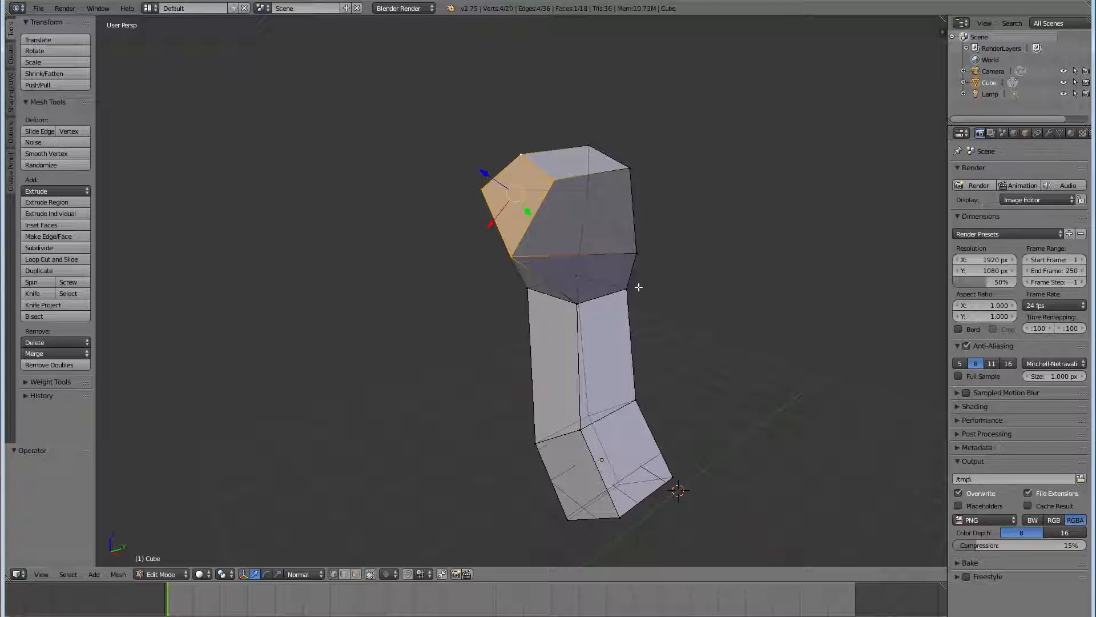
# - Delete the edges of the selected slanted face and inspect the opened mesh from other angles
pyautogui.press('x')
pyautogui.click(609, 277)
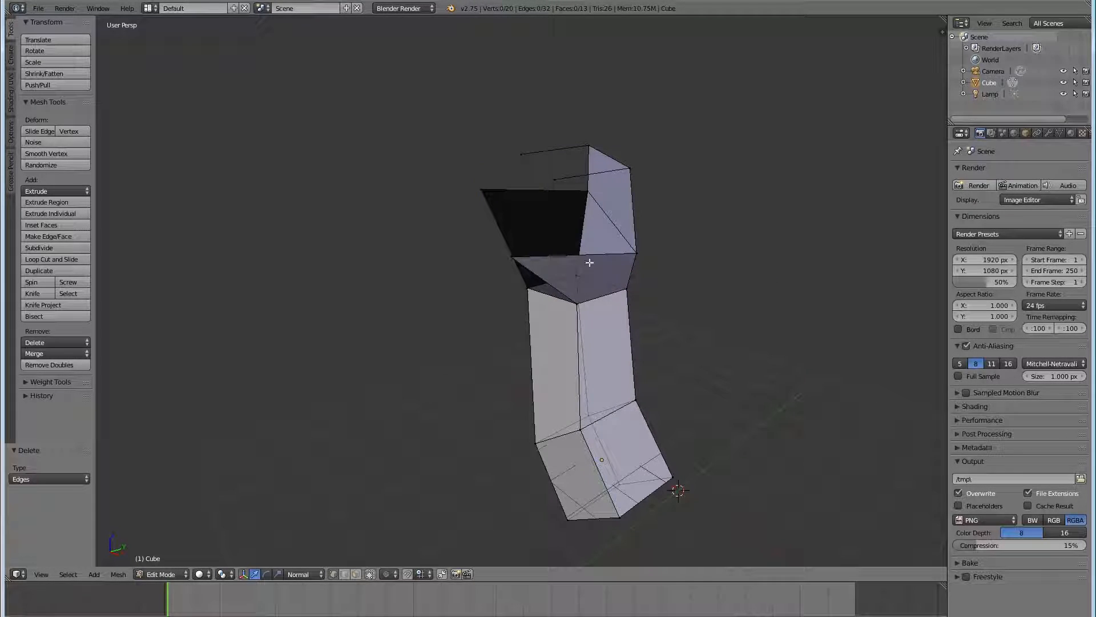
pyautogui.moveTo(601, 188); pyautogui.dragTo(533, 205, button='middle')
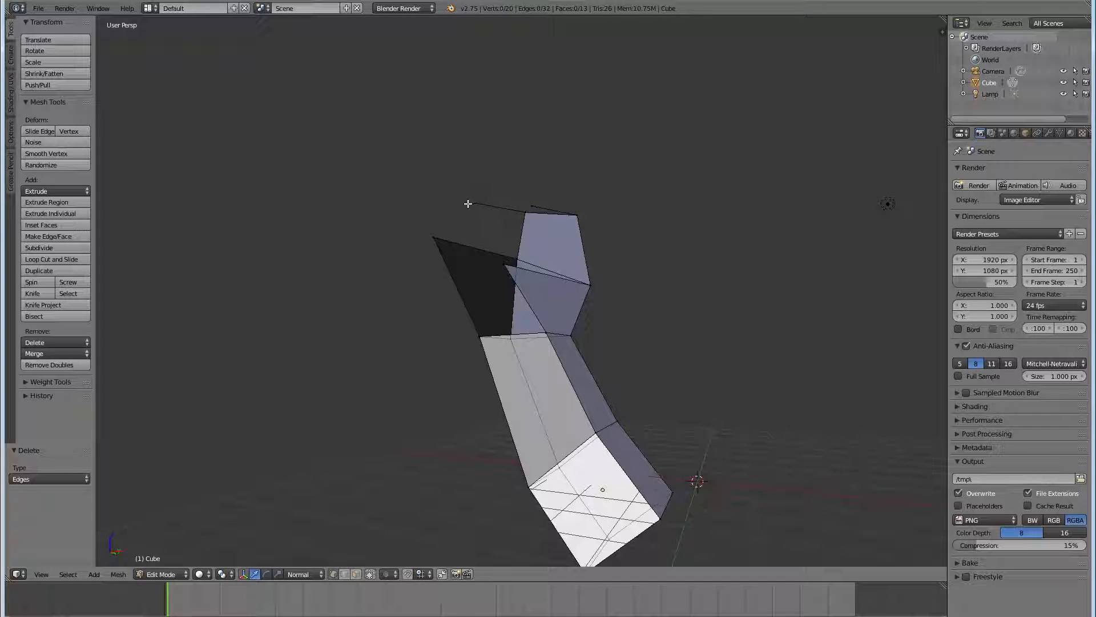
pyautogui.moveTo(558, 203); pyautogui.dragTo(616, 225, button='middle')
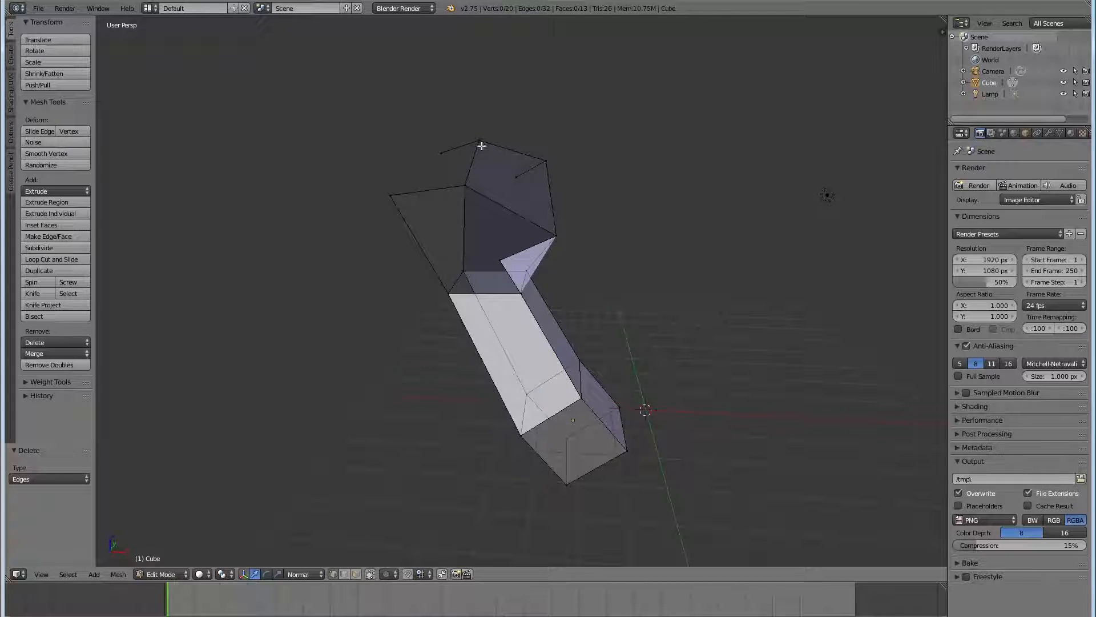
# - Undo the edge deletion, delete only the slanted face with the Faces option, and inspect the opening from other angles
pyautogui.hotkey('ctrl', 'z')
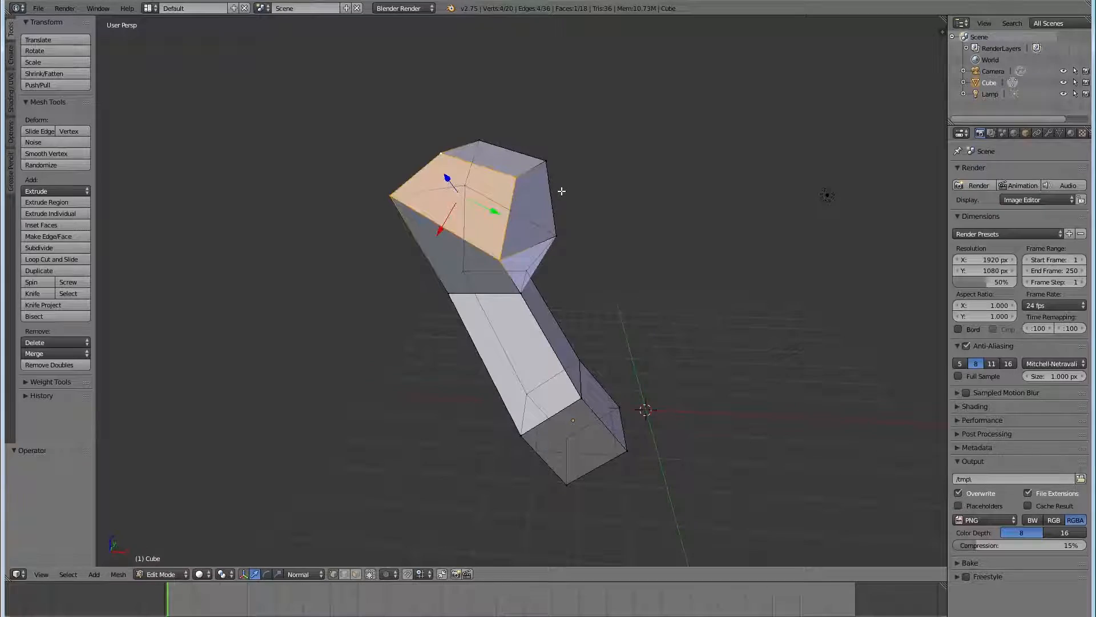
pyautogui.press('x')
pyautogui.click(545, 226)
pyautogui.moveTo(737, 179); pyautogui.dragTo(521, 285, button='middle')
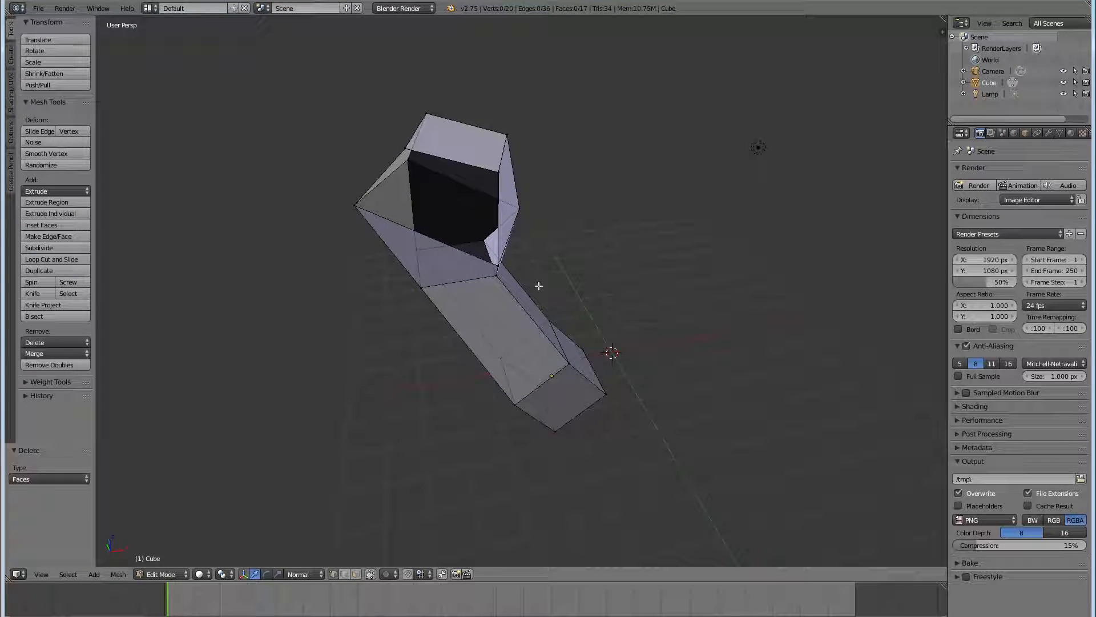
pyautogui.scroll(-3, 603, 328)
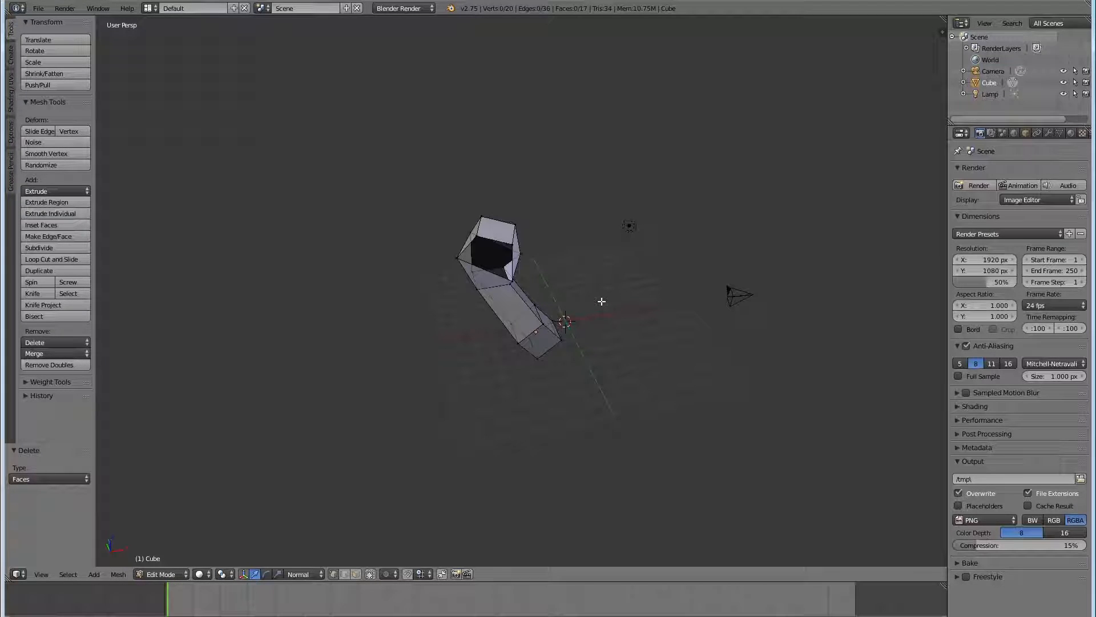
pyautogui.moveTo(522, 338); pyautogui.dragTo(495, 294, button='middle')
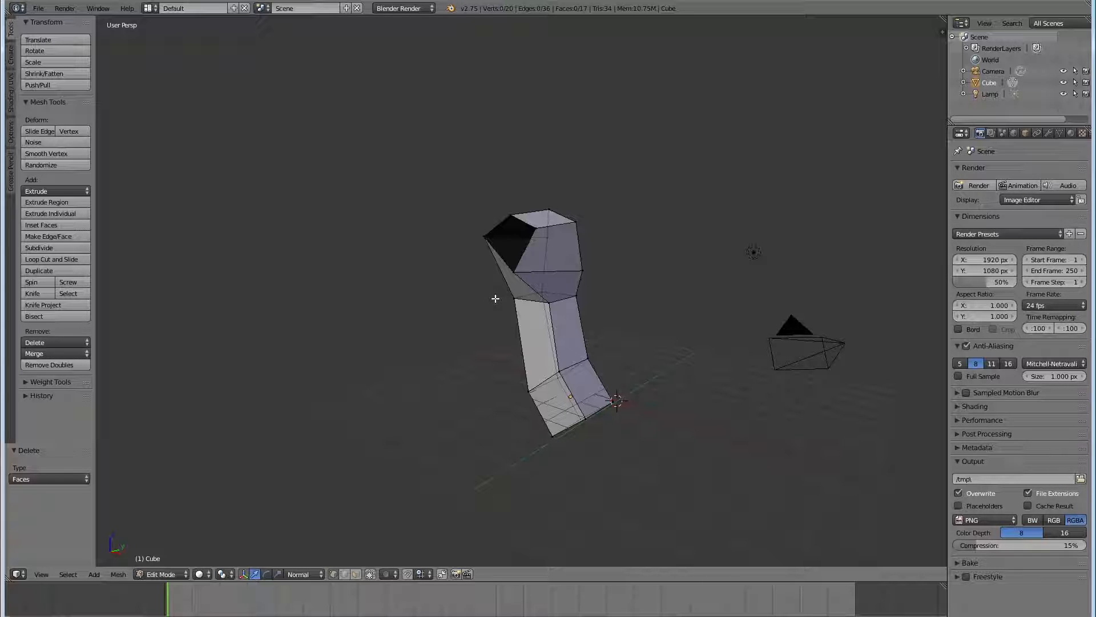
# - Box-select the four vertices around the opening and fill them with a new face
pyautogui.moveTo(643, 280); pyautogui.dragTo(604, 247, button='middle')
pyautogui.press('b')
pyautogui.moveTo(495, 216); pyautogui.dragTo(534, 275)
pyautogui.moveTo(534, 276); pyautogui.dragTo(522, 301, button='middle')
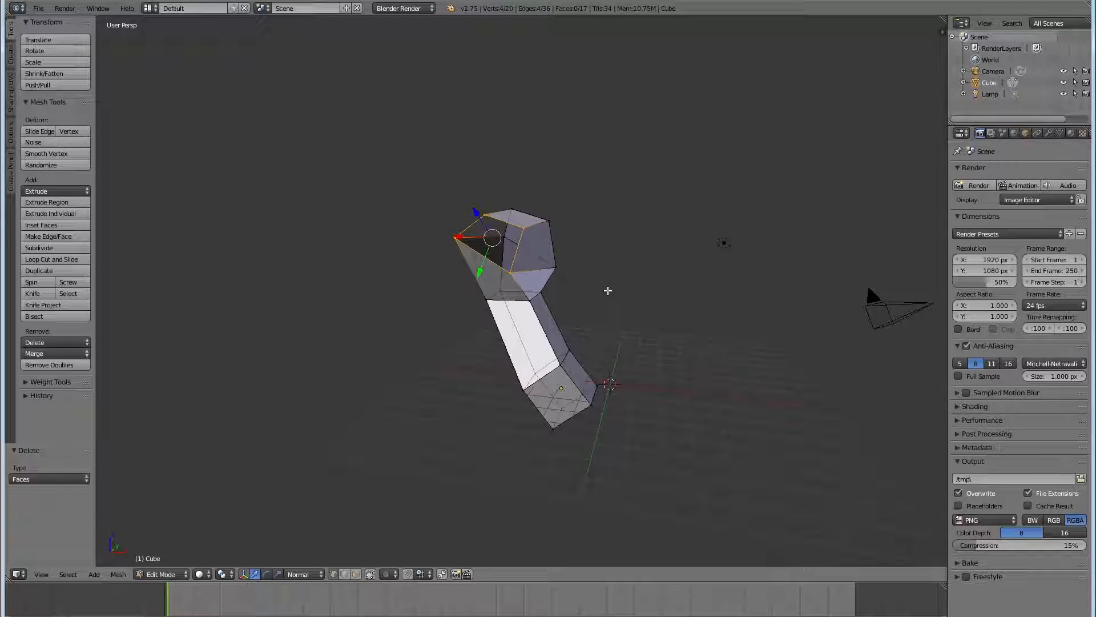
pyautogui.press('f')
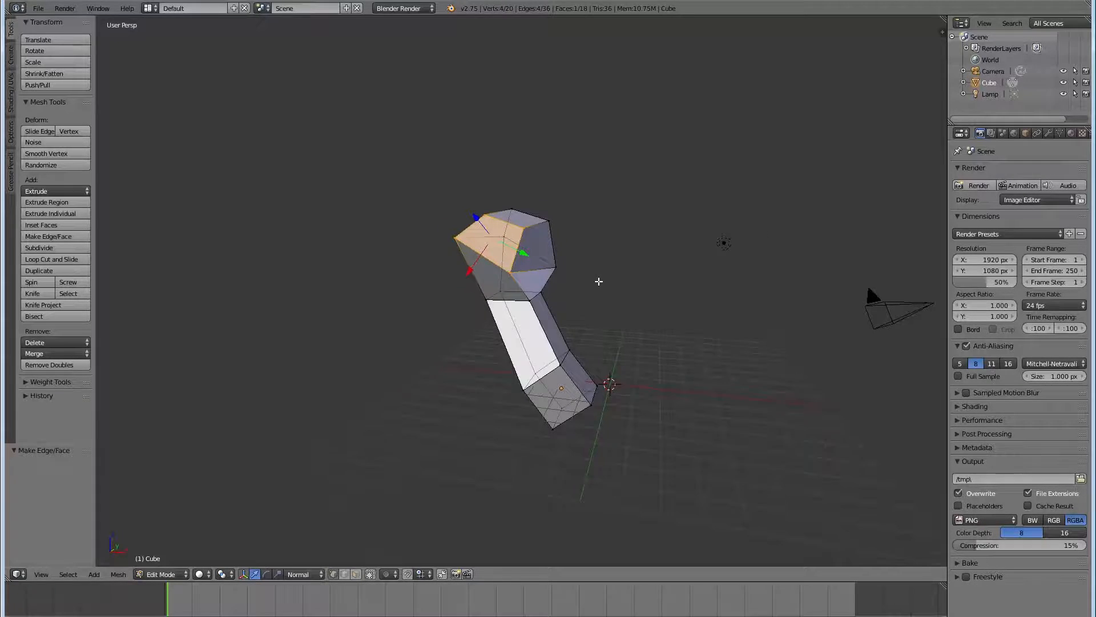
# - Move the upper corner vertex of the new face slightly outward and inspect the reshaped head from other angles
pyautogui.scroll(3, 606, 285)
pyautogui.moveTo(622, 284); pyautogui.dragTo(571, 289, button='middle')
pyautogui.rightClick(544, 153)
pyautogui.press('g')
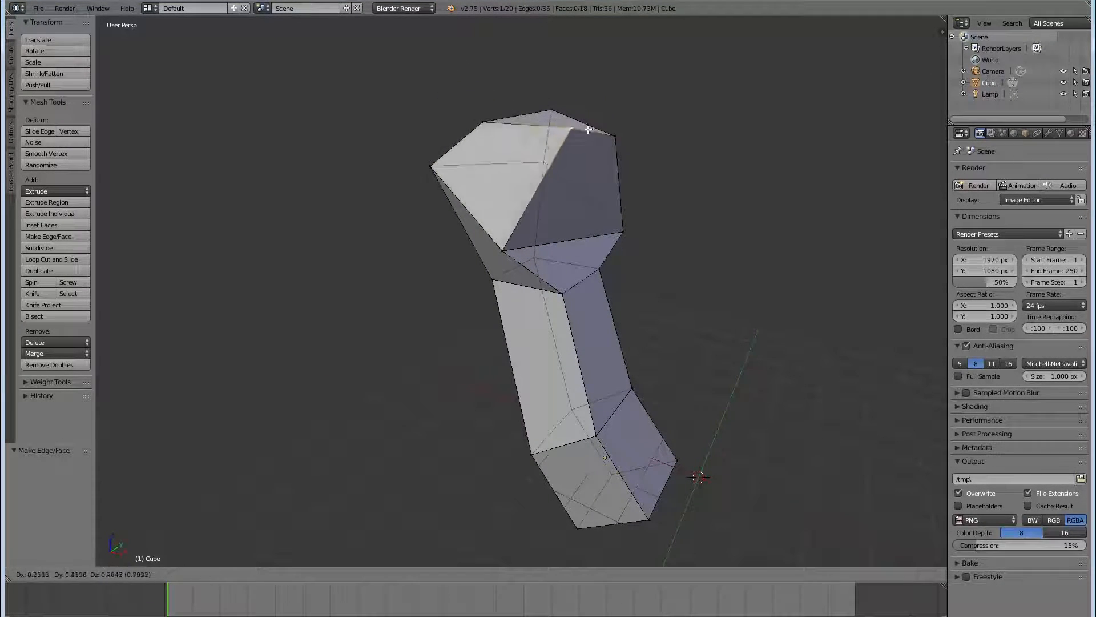
pyautogui.click(547, 152)
pyautogui.moveTo(546, 152); pyautogui.dragTo(465, 183, button='middle')
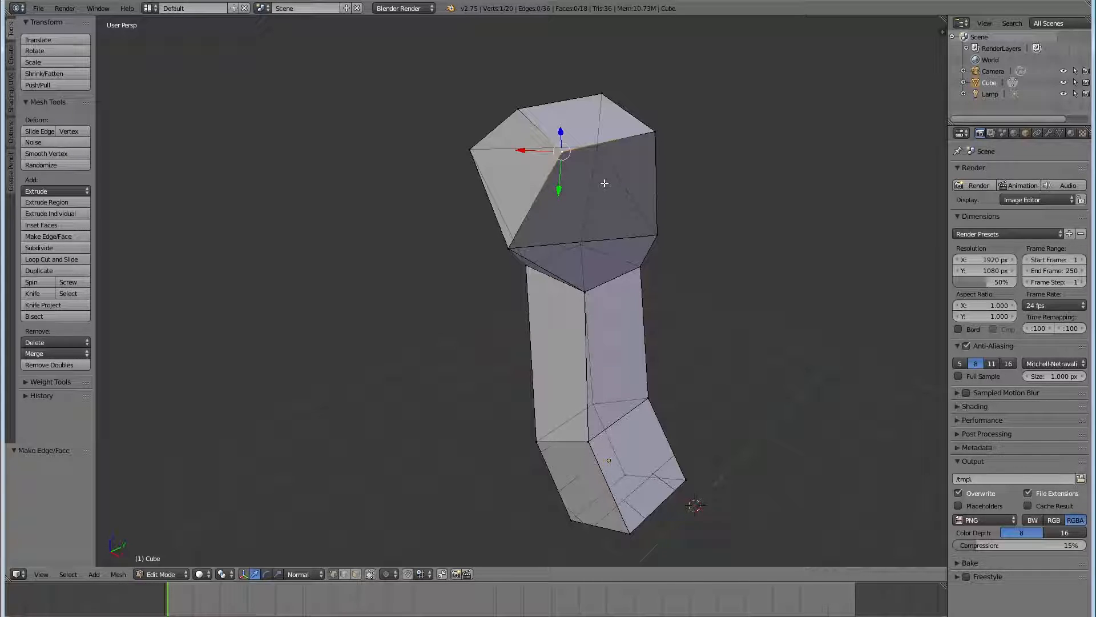
pyautogui.moveTo(463, 192); pyautogui.dragTo(583, 179, button='middle')
# - Add one centred loop cut running lengthwise through the head and the neck
pyautogui.hotkey('ctrl', 'r')
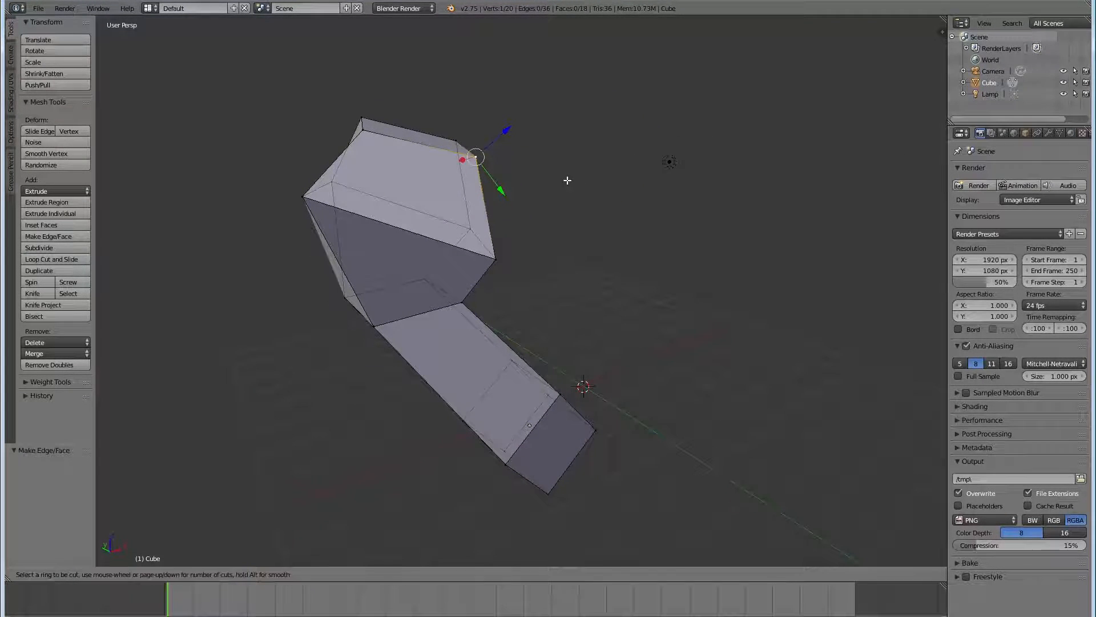
pyautogui.click(415, 212)
pyautogui.click(415, 212)
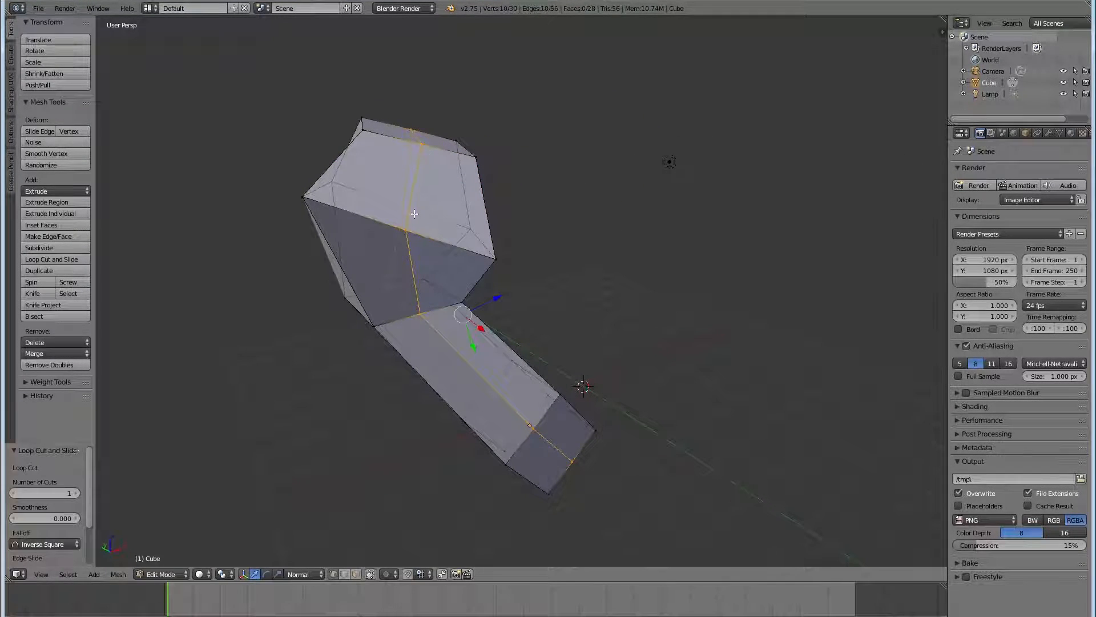
# - Select all six vertices of the slanted side's two halves and delete their faces
pyautogui.rightClick(406, 229)
pyautogui.press('z')
pyautogui.press('z')
pyautogui.keyDown('shift'); pyautogui.rightClick(303, 197); pyautogui.keyUp('shift')
pyautogui.keyDown('shift'); pyautogui.rightClick(420, 150); pyautogui.keyUp('shift')
pyautogui.keyDown('shift'); pyautogui.rightClick(495, 259); pyautogui.keyUp('shift')
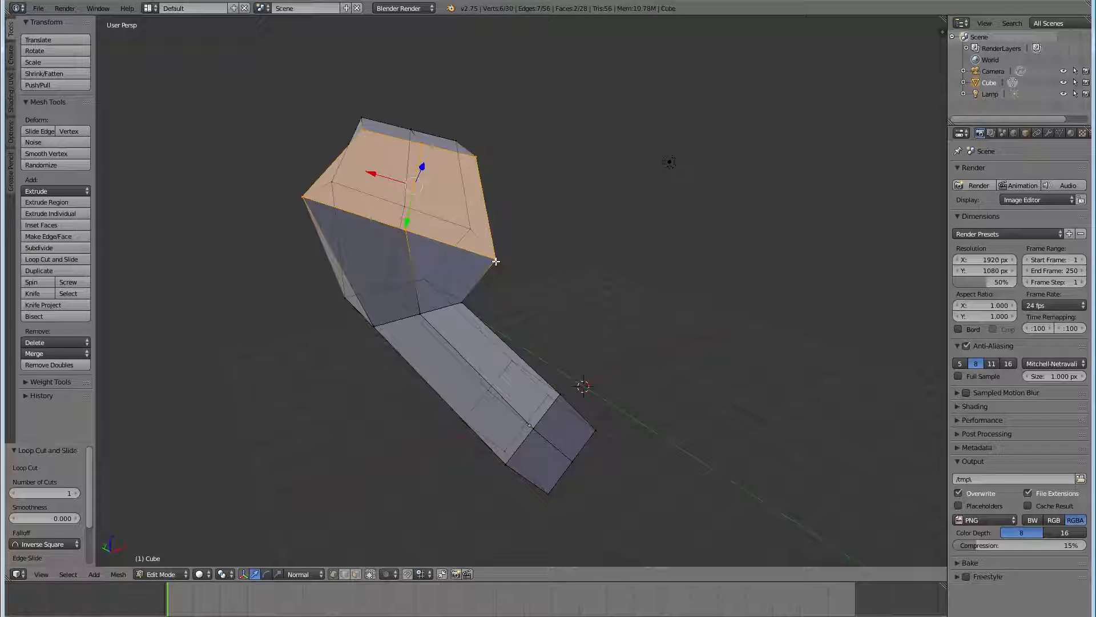
pyautogui.press('x')
pyautogui.click(484, 257)
# - Box-select the six vertices around the opening and fill them with a single face
pyautogui.moveTo(557, 179); pyautogui.dragTo(543, 134, button='middle')
pyautogui.press('b')
pyautogui.moveTo(463, 135); pyautogui.dragTo(604, 266)
pyautogui.moveTo(430, 205); pyautogui.dragTo(507, 211, button='middle')
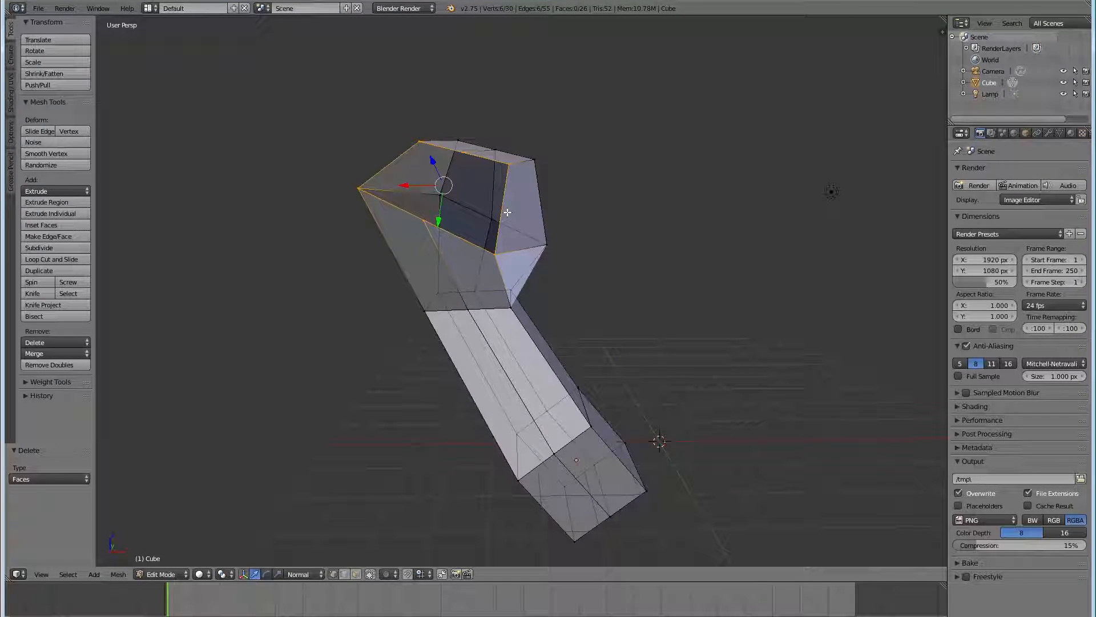
pyautogui.press('f')
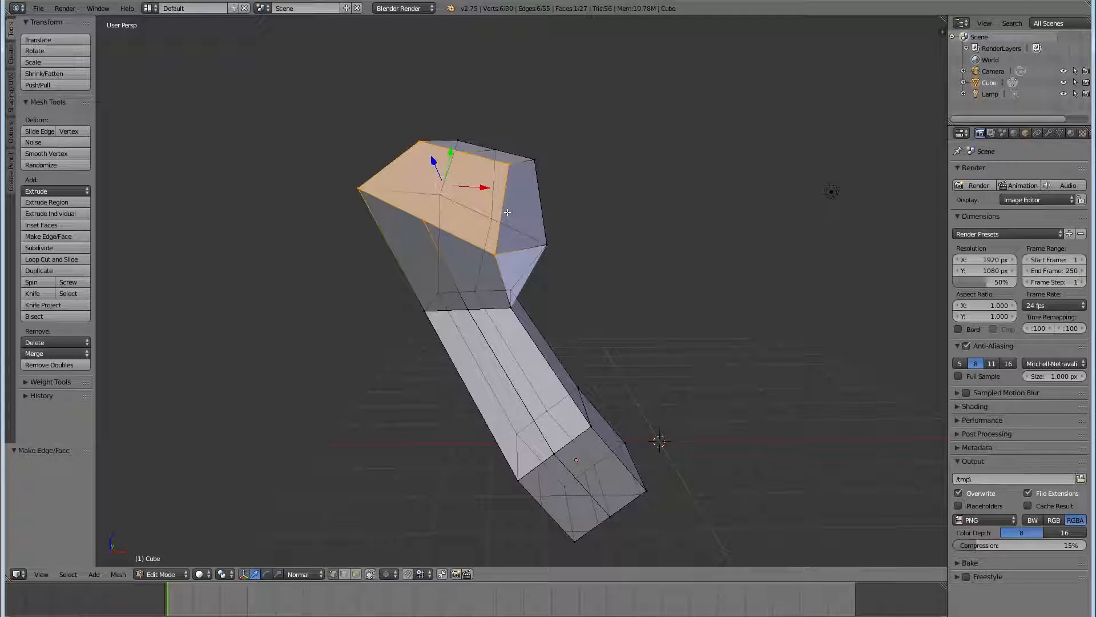
# - Examine the middle vertices on the filled face's upper and lower edges, selecting them and viewing the face from several angles
pyautogui.scroll(4, 503, 206)
pyautogui.keyDown('shift'); pyautogui.moveTo(417, 148); pyautogui.dragTo(532, 331, button='middle'); pyautogui.keyUp('shift')
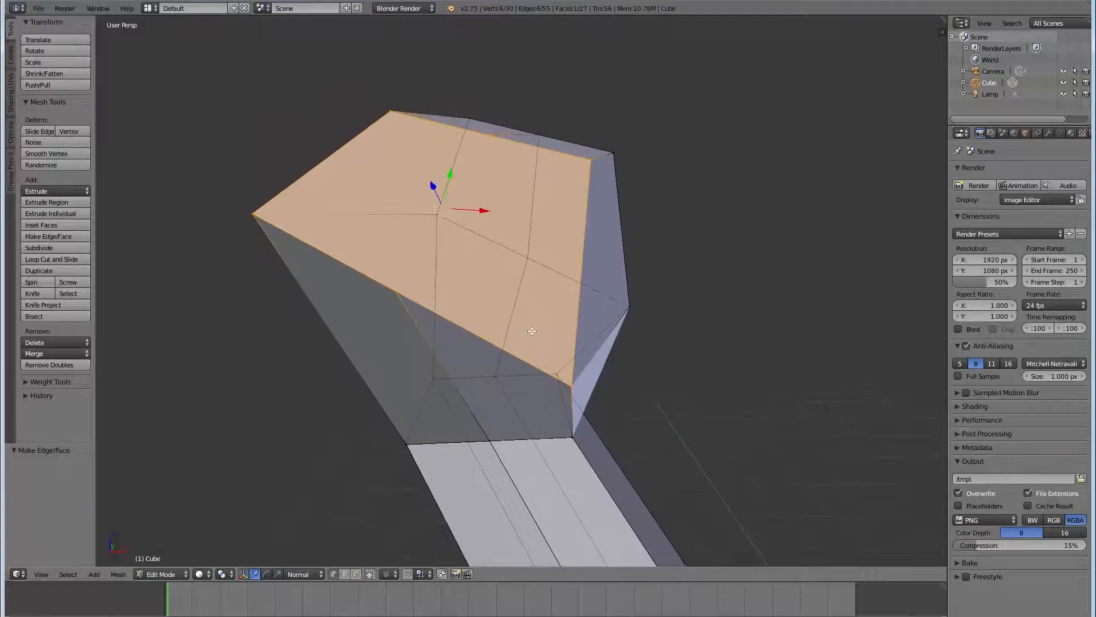
pyautogui.rightClick(393, 292)
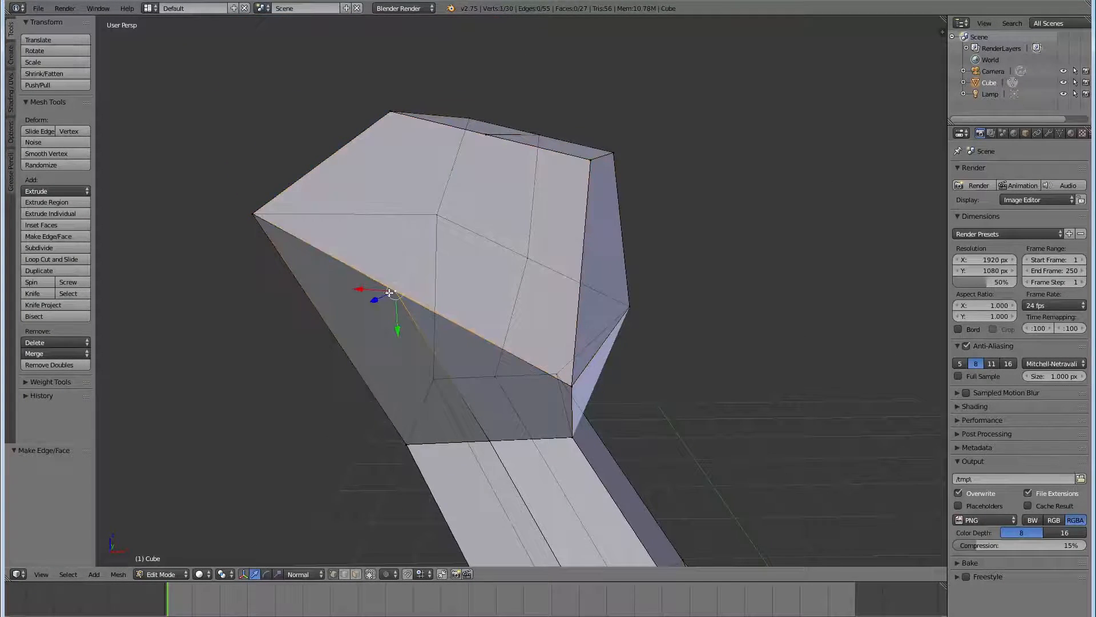
pyautogui.rightClick(483, 134)
pyautogui.keyDown('shift'); pyautogui.rightClick(392, 300); pyautogui.keyUp('shift')
pyautogui.rightClick(474, 139)
pyautogui.moveTo(673, 152); pyautogui.dragTo(488, 203, button='middle')
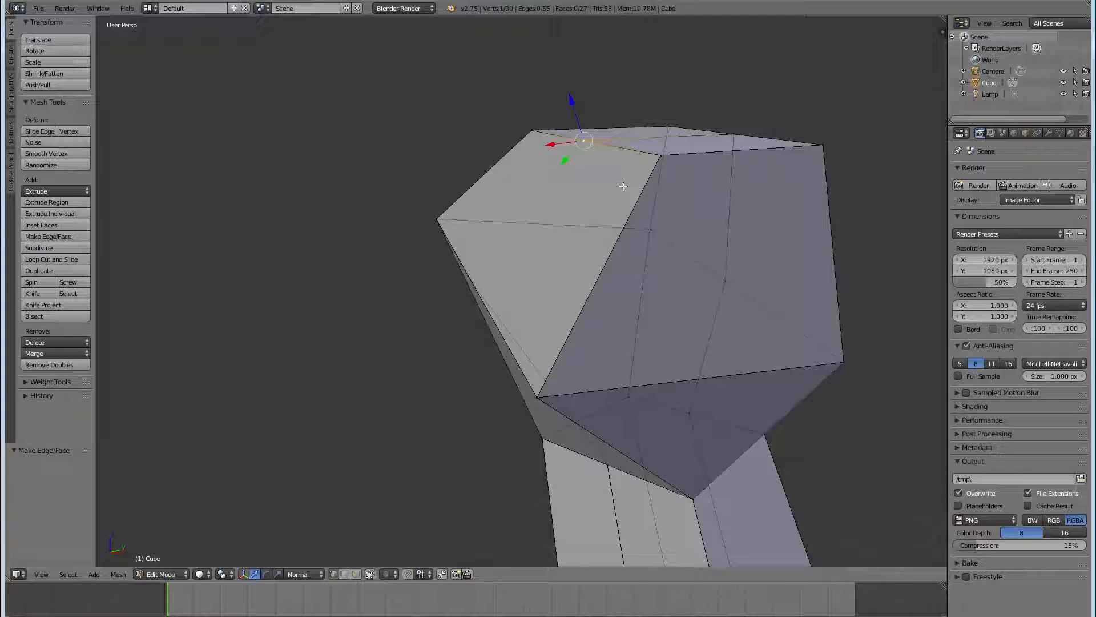
pyautogui.moveTo(581, 278); pyautogui.dragTo(513, 257, button='middle')
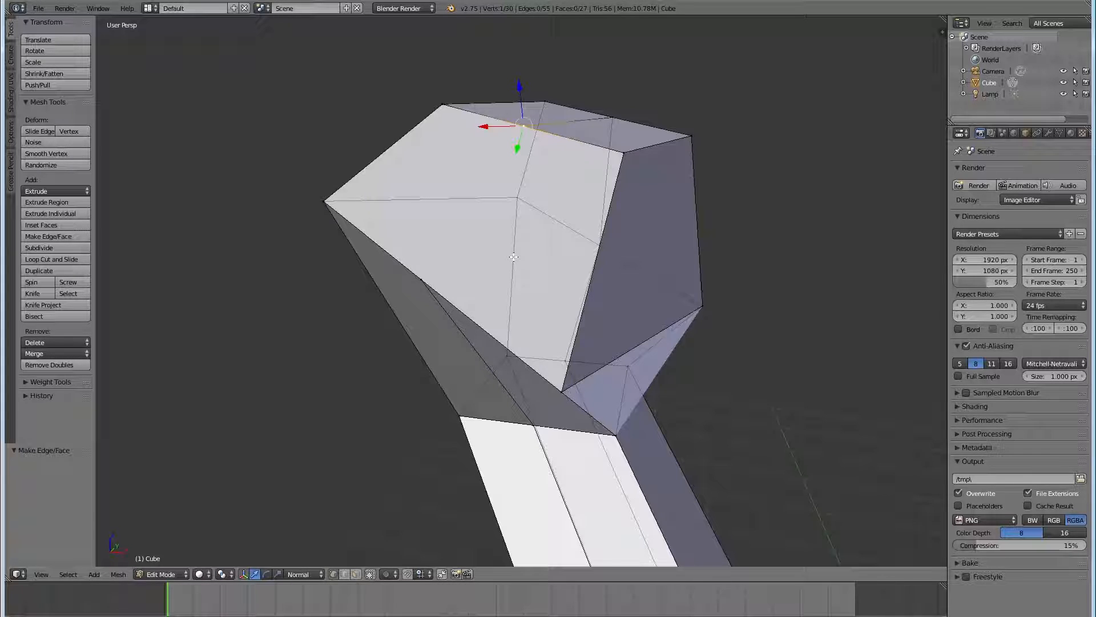
# - Select the lower corner vertex of the filled face and move it sideways and outward along its normal-oriented axes
pyautogui.rightClick(573, 419)
pyautogui.moveTo(573, 419); pyautogui.dragTo(587, 348, button='middle')
pyautogui.moveTo(552, 430); pyautogui.dragTo(553, 365)
pyautogui.moveTo(506, 328); pyautogui.dragTo(643, 329)
pyautogui.moveTo(714, 345); pyautogui.dragTo(685, 349, button='middle')
# - Raise the filled face's upper middle vertex along its Z axis by X 0.015, Y -0.161, Z 0.240 and inspect the bent face
pyautogui.rightClick(616, 145)
pyautogui.moveTo(646, 191); pyautogui.dragTo(752, 229, button='middle')
pyautogui.moveTo(496, 62); pyautogui.dragTo(498, 32)
pyautogui.moveTo(674, 162); pyautogui.dragTo(628, 142, button='middle')
pyautogui.moveTo(651, 256); pyautogui.dragTo(646, 123, button='middle')
pyautogui.moveTo(558, 235); pyautogui.dragTo(645, 215, button='middle')
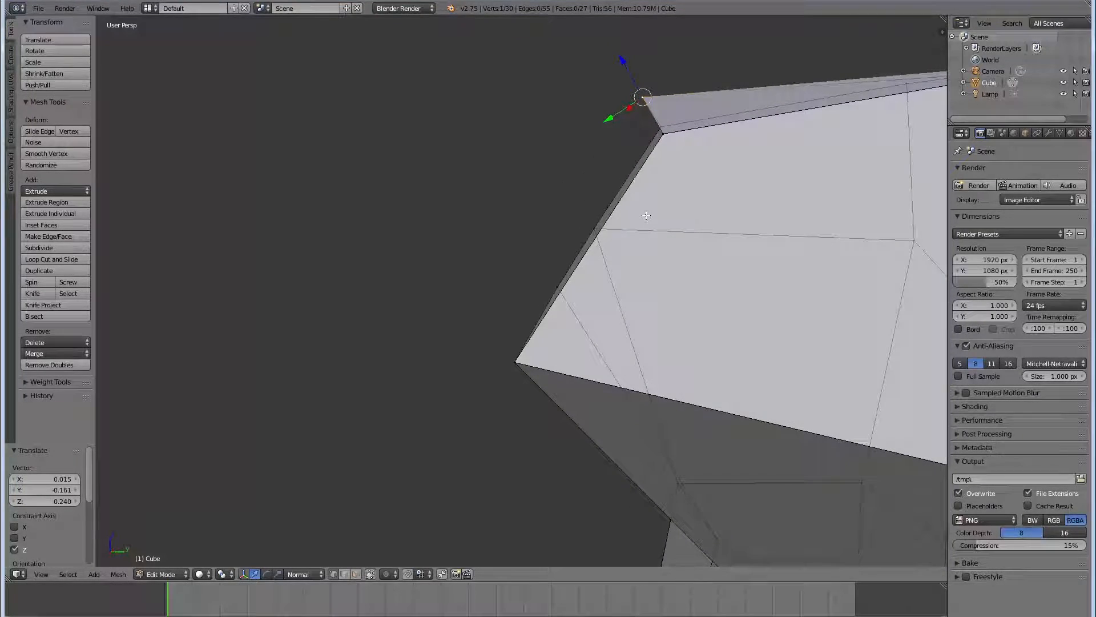
pyautogui.moveTo(601, 295); pyautogui.dragTo(713, 291, button='middle')
pyautogui.moveTo(600, 258); pyautogui.dragTo(604, 262, button='middle')
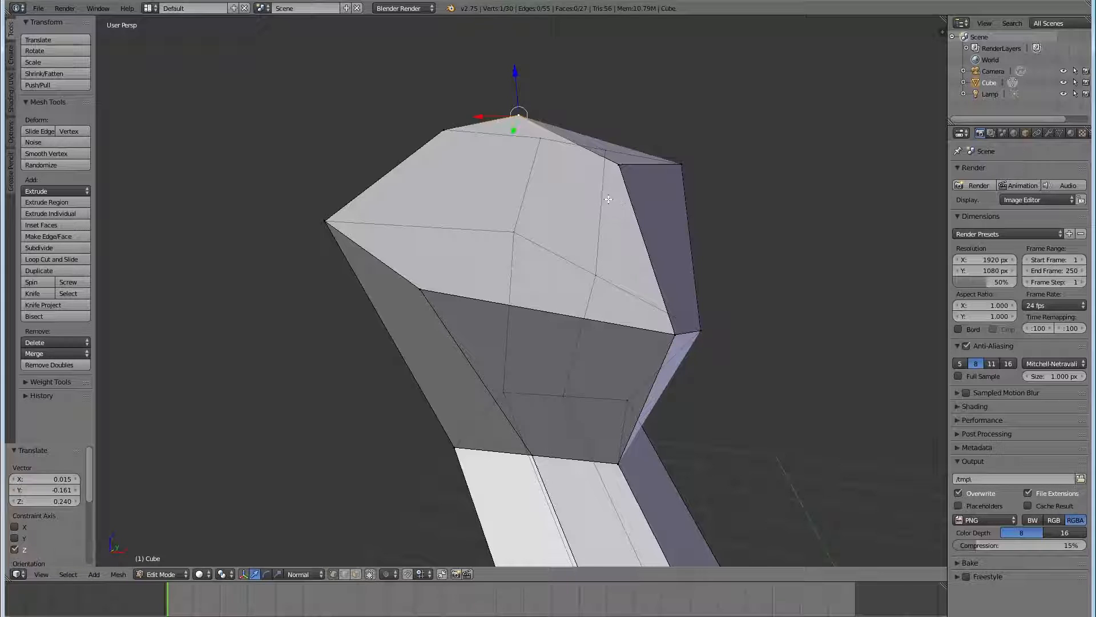
pyautogui.moveTo(433, 169); pyautogui.dragTo(455, 187, button='middle')
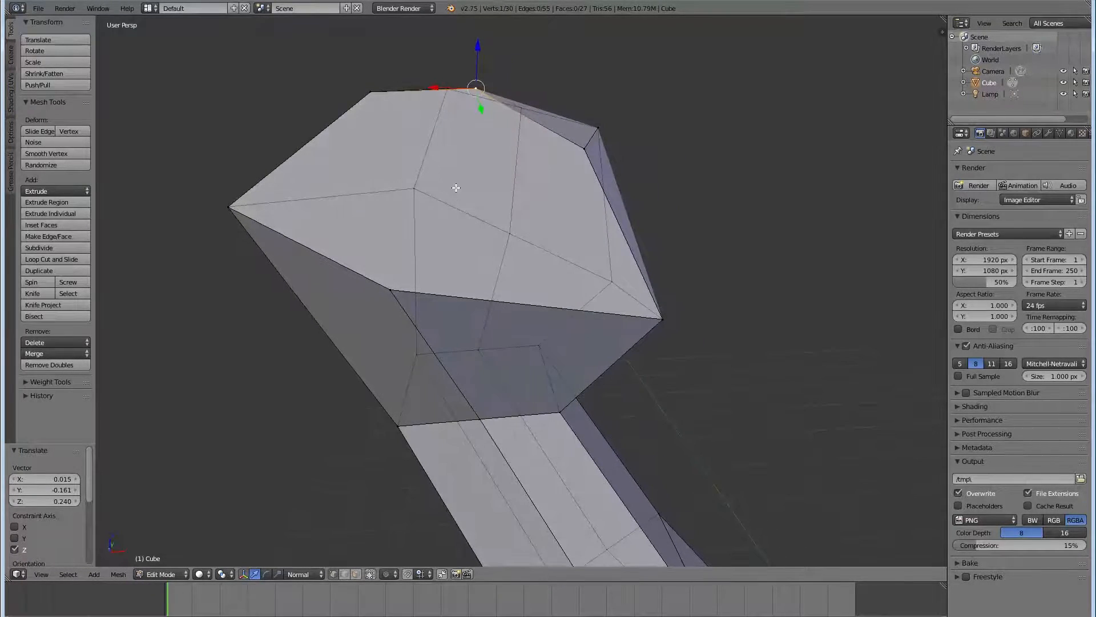
# - Knife-cut an edge across the filled face from its upper middle vertex to its lower middle vertex and inspect the split
pyautogui.click(50, 294)
pyautogui.click(477, 88)
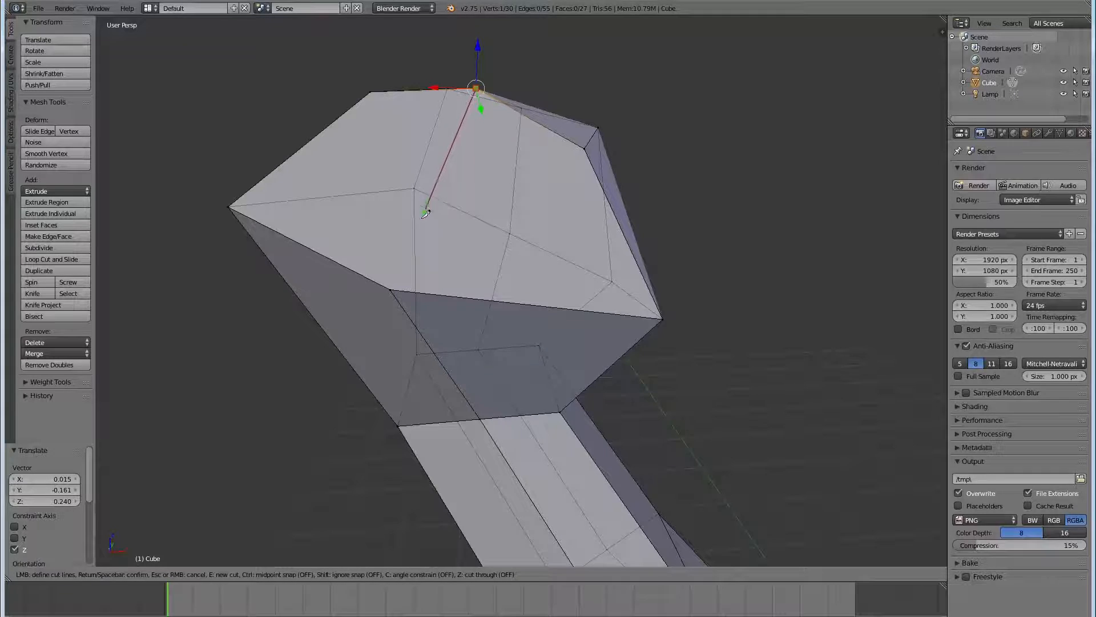
pyautogui.click(394, 284)
pyautogui.press('Return')
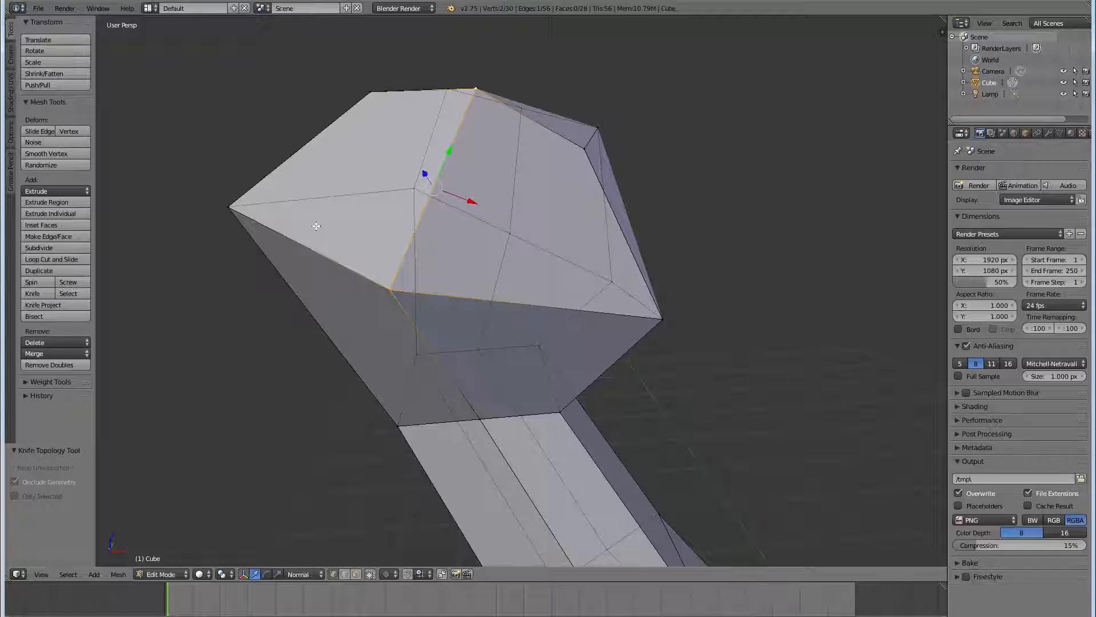
pyautogui.moveTo(721, 249); pyautogui.dragTo(630, 235, button='middle')
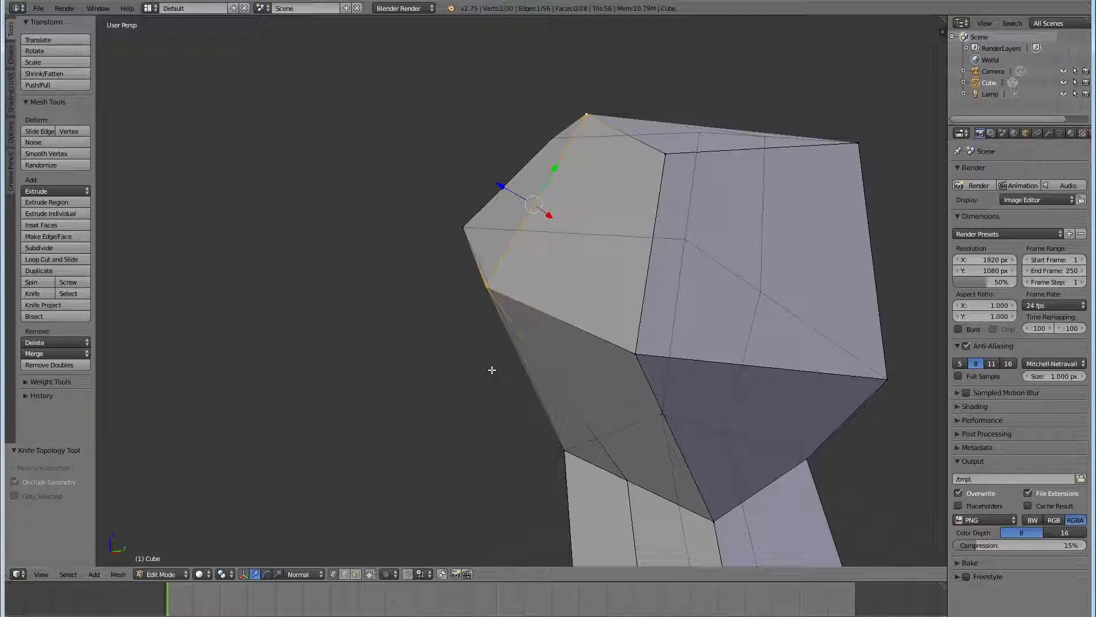
pyautogui.moveTo(624, 290); pyautogui.dragTo(576, 281, button='middle')
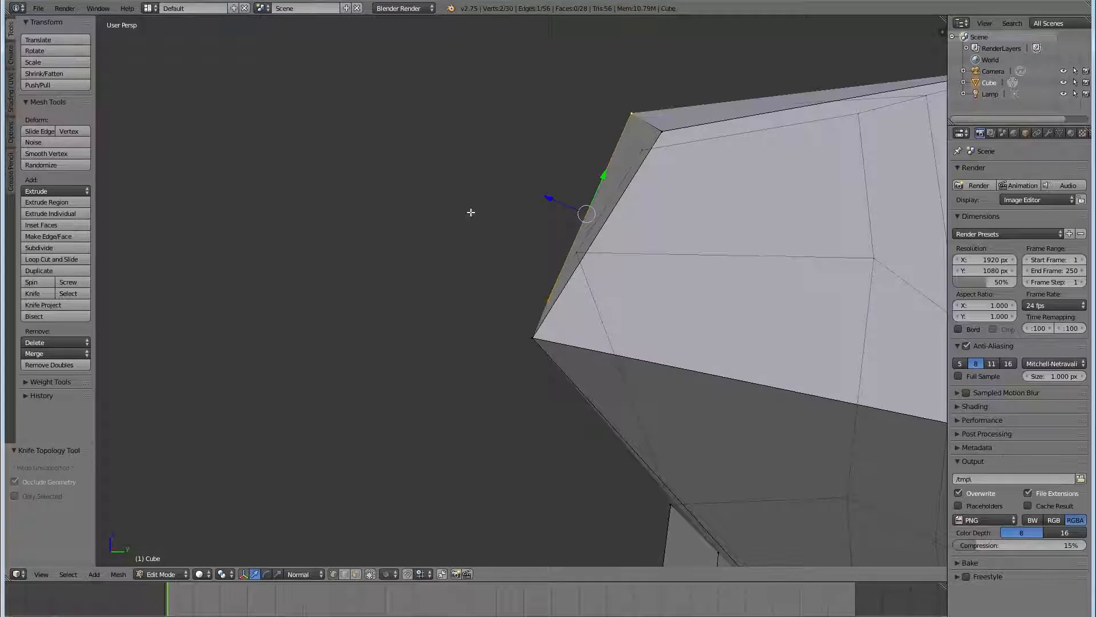
# - Deselect everything, box-select the outer half of the split face, extrude it, and cancel the extrusion's movement
pyautogui.press('a')
pyautogui.moveTo(440, 195); pyautogui.dragTo(475, 215, button='middle')
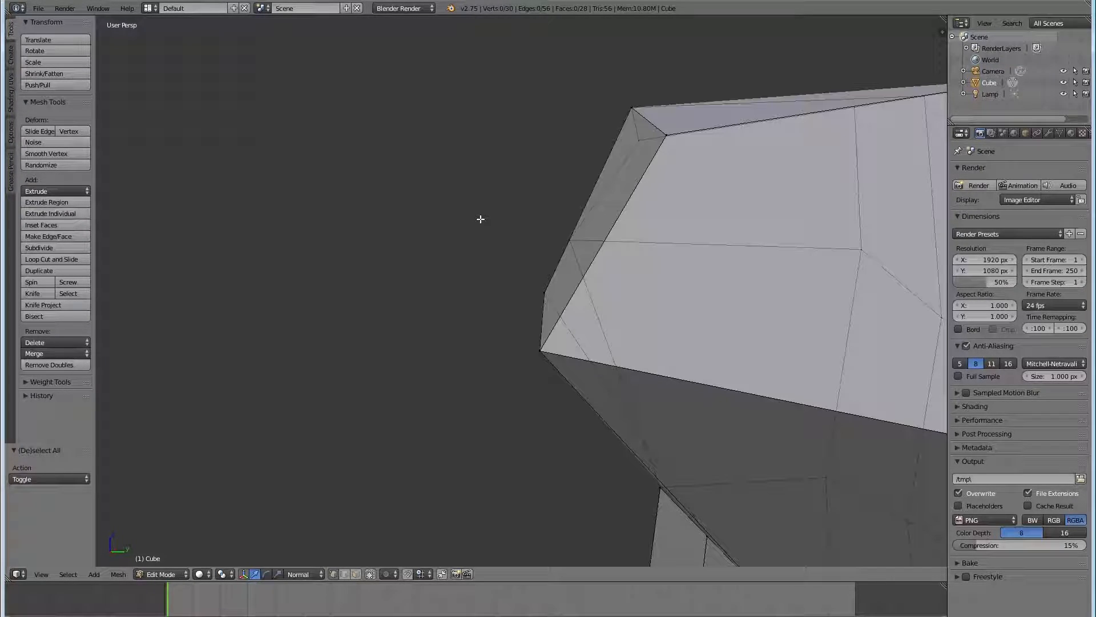
pyautogui.moveTo(480, 219); pyautogui.dragTo(648, 266, button='middle')
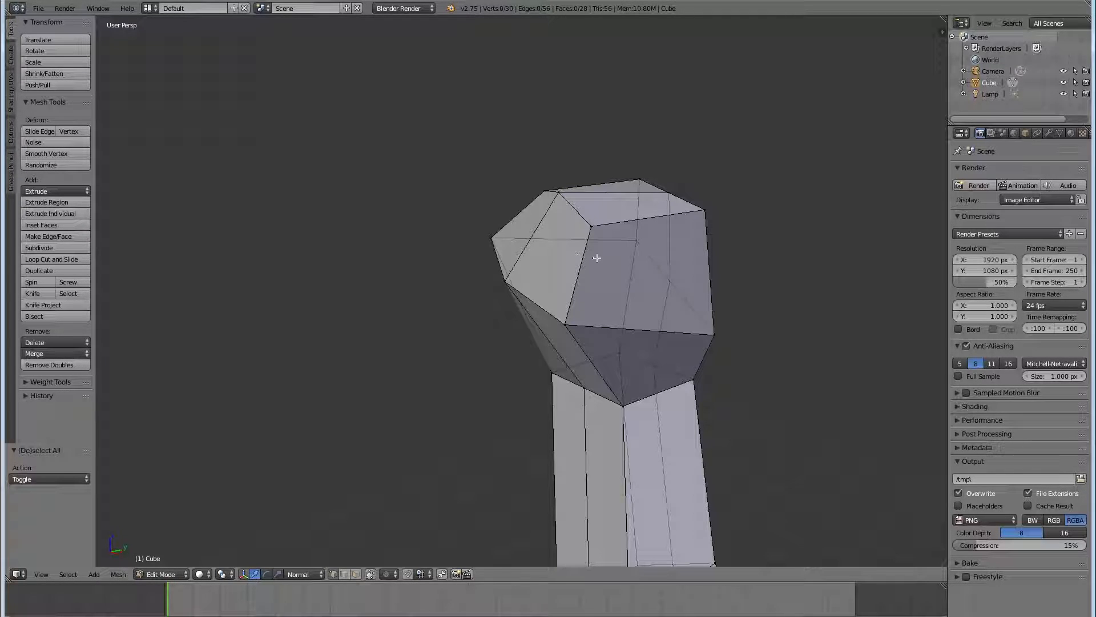
pyautogui.moveTo(440, 154); pyautogui.dragTo(573, 295)
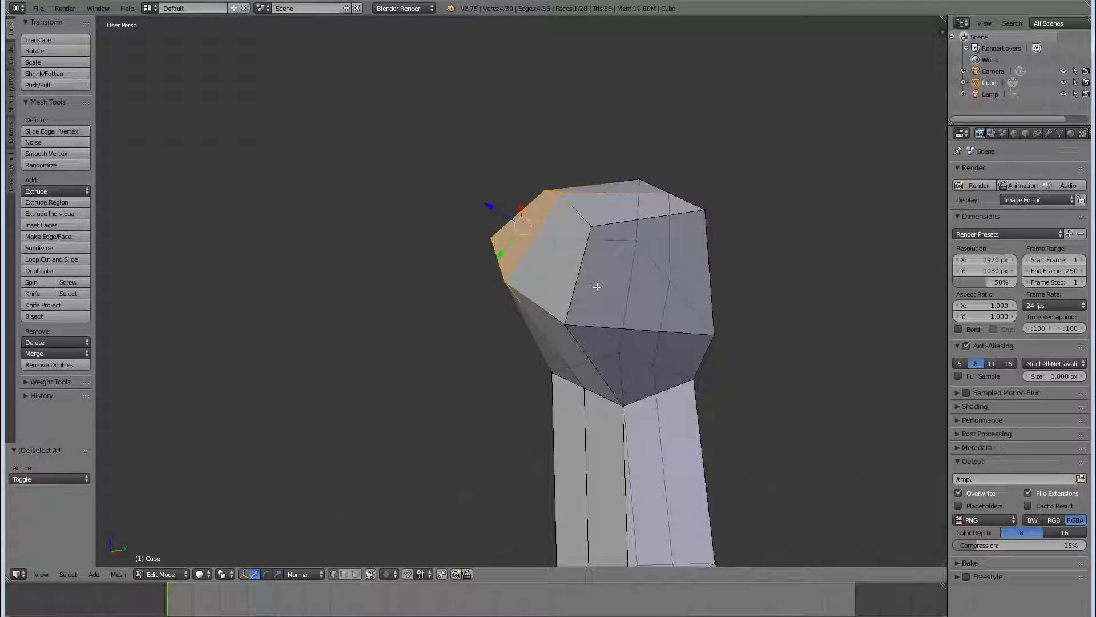
pyautogui.press('e')
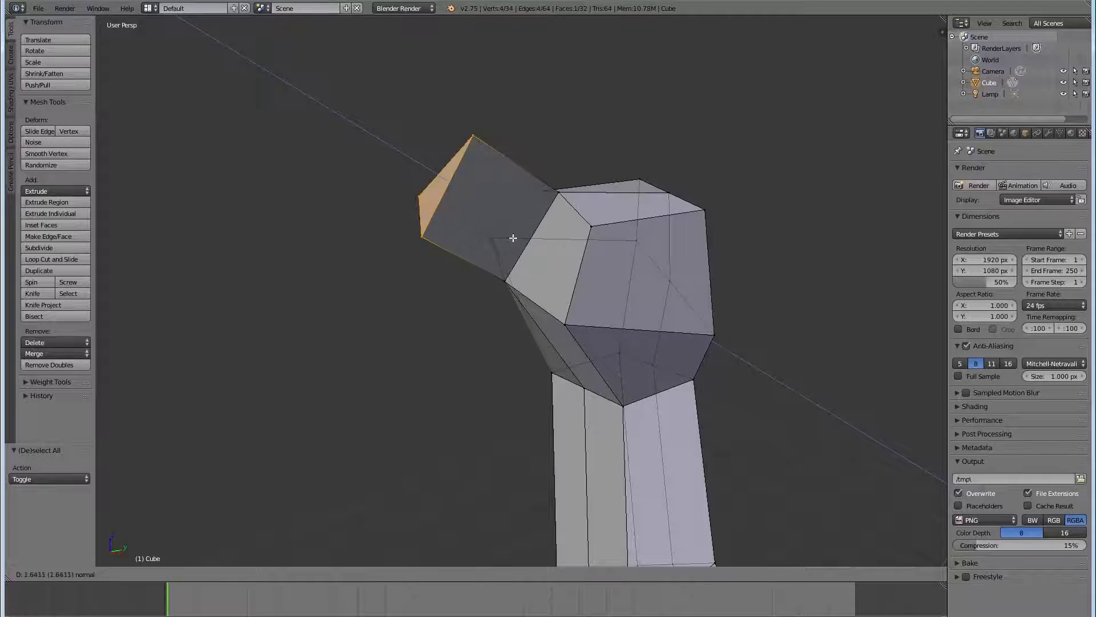
pyautogui.rightClick(317, 215)
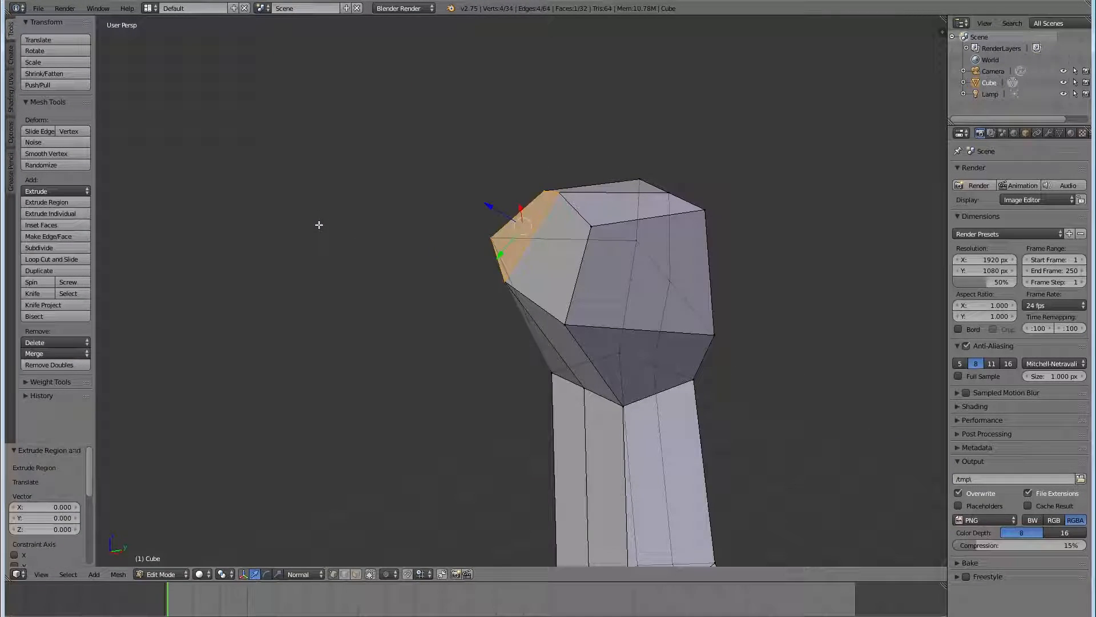
# - Deselect everything, move the inner half-face's lower corner vertex by X 0.043, Y 0.027, Z -0.084, and inspect the head
pyautogui.press('a')
pyautogui.rightClick(585, 310)
pyautogui.press('g')
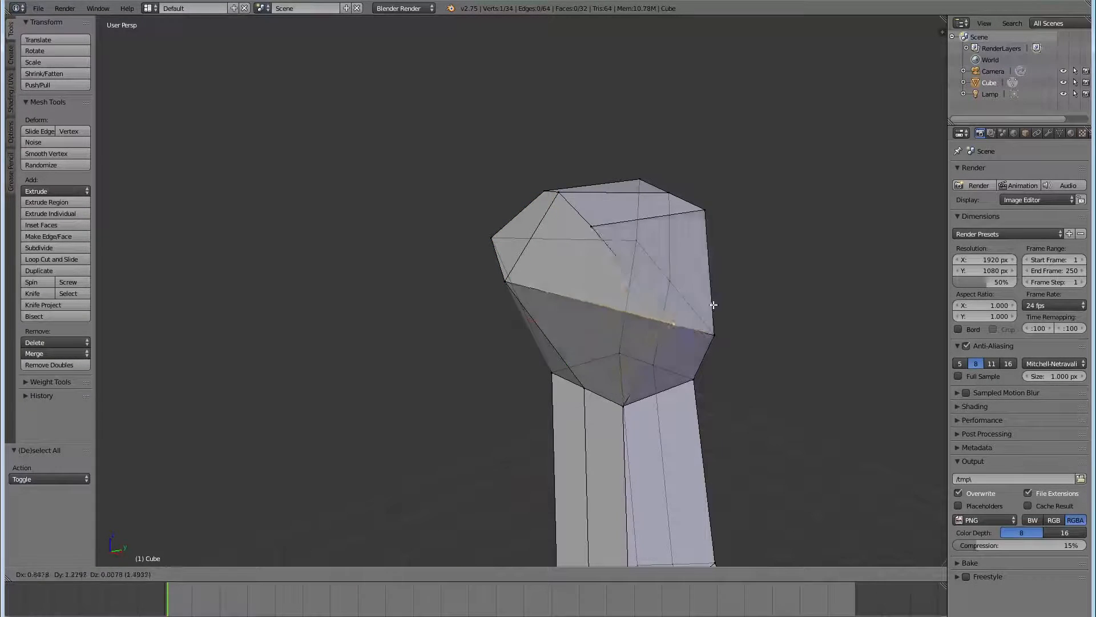
pyautogui.click(604, 316)
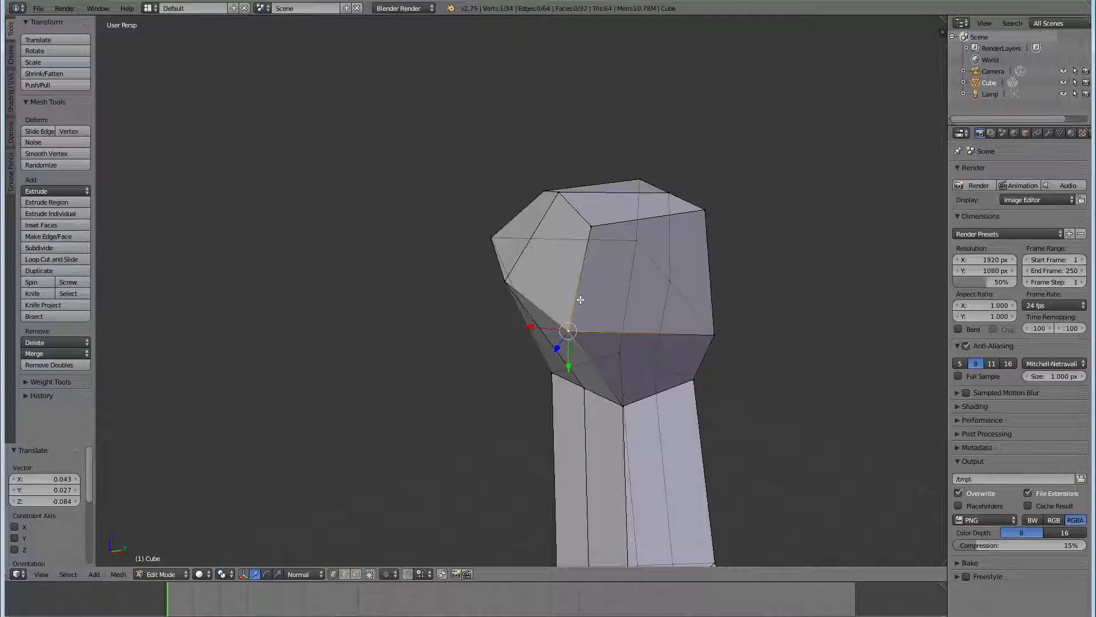
pyautogui.moveTo(581, 299); pyautogui.dragTo(600, 282, button='middle')
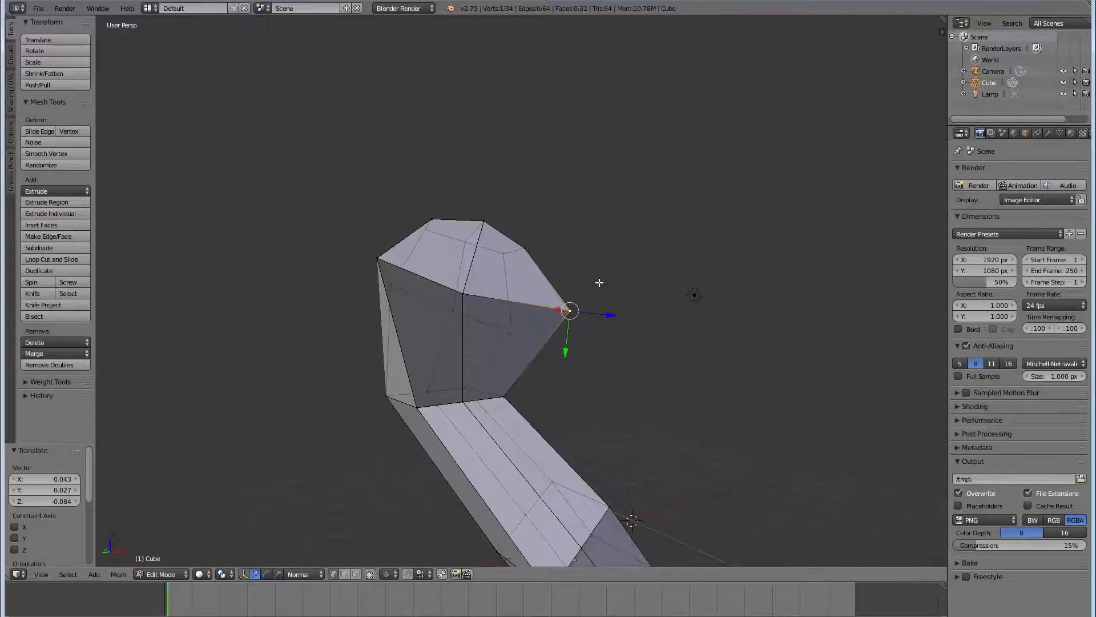
pyautogui.moveTo(722, 252); pyautogui.dragTo(624, 301, button='middle')
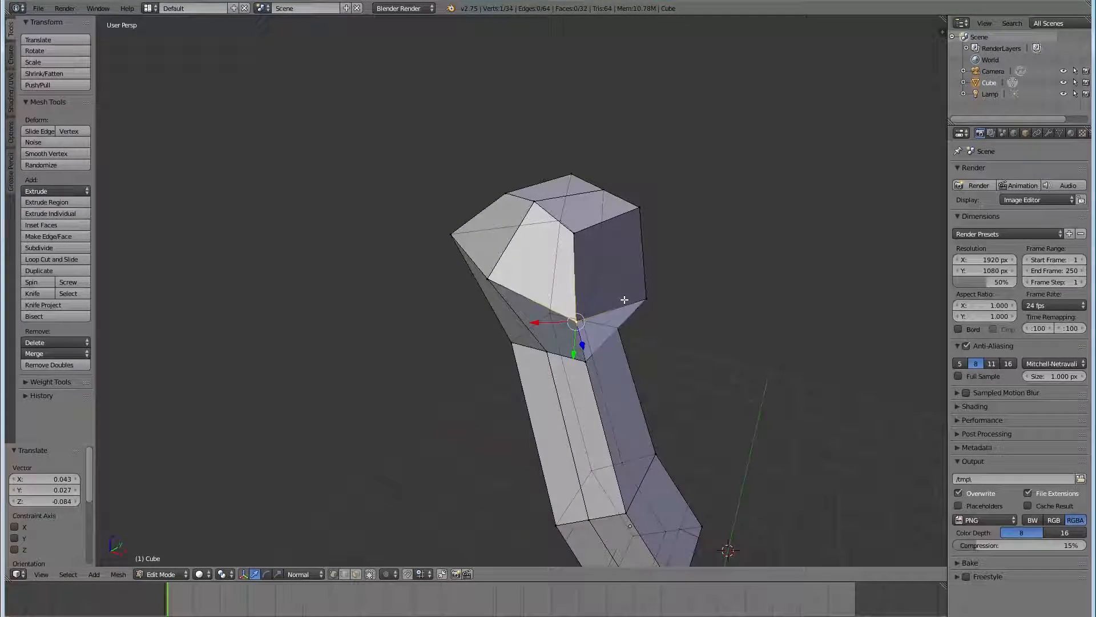
# - Try moving the head's upper middle vertex to test for duplicate vertices, and cancel the move
pyautogui.rightClick(533, 203)
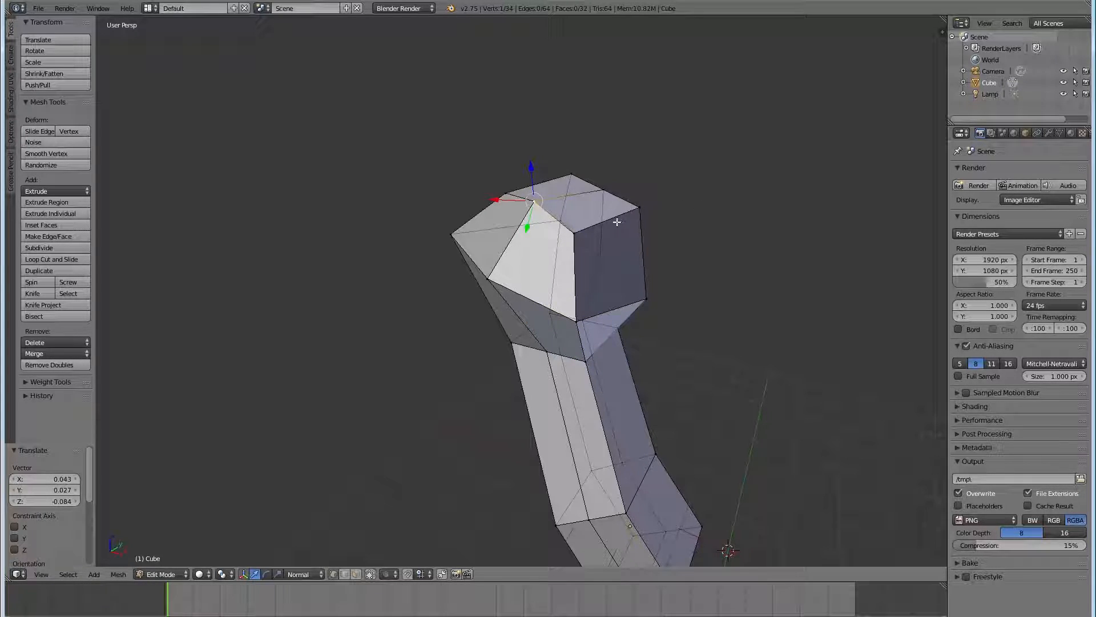
pyautogui.press('g')
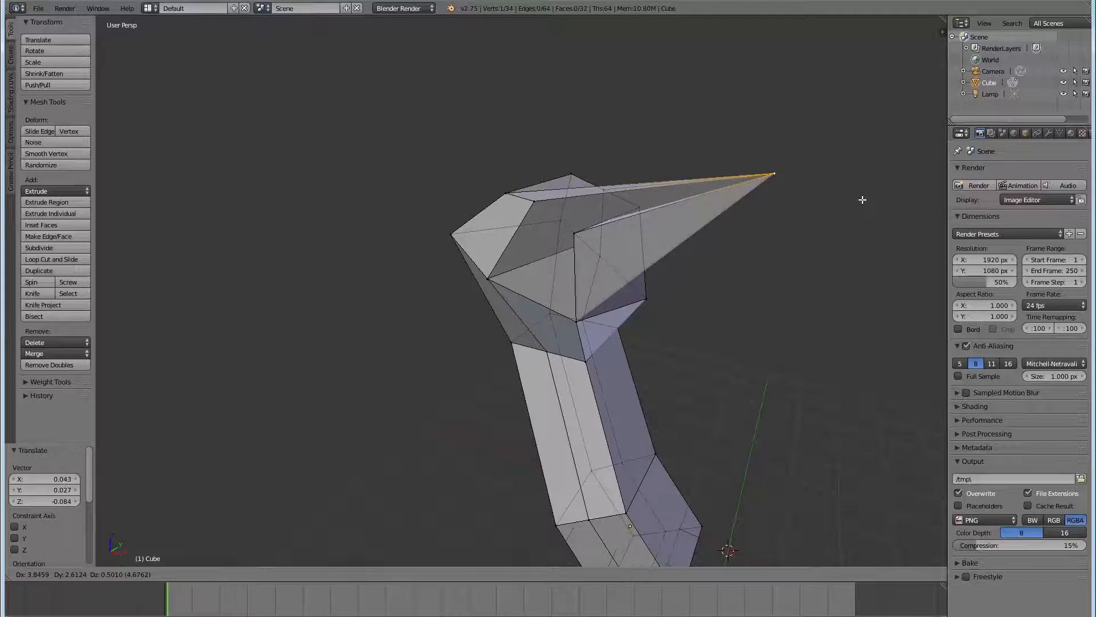
pyautogui.press('Escape')
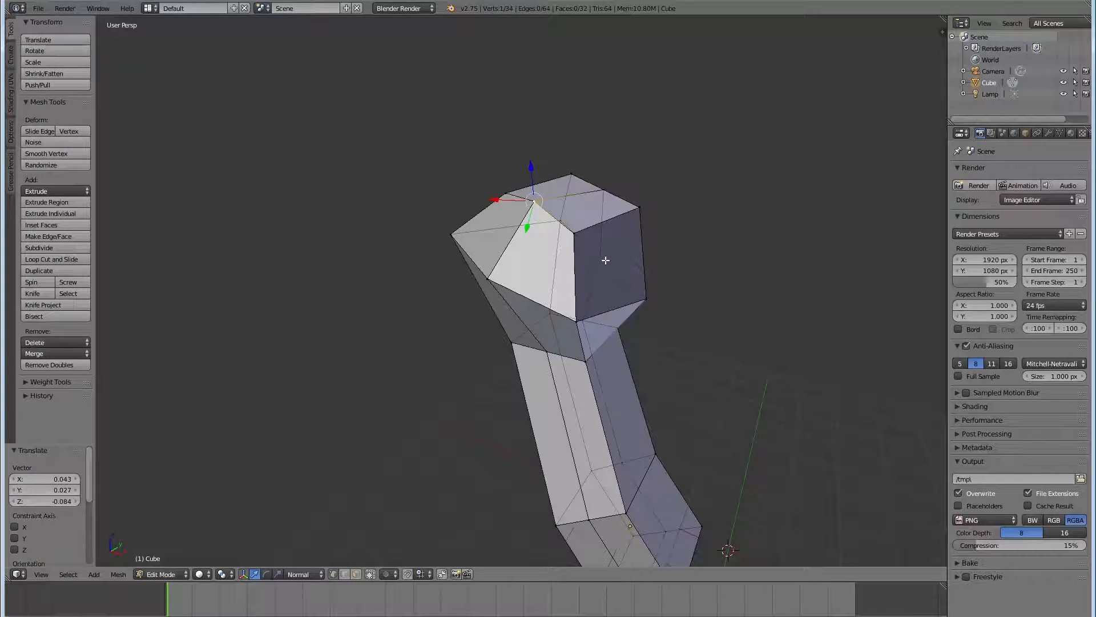
# - Select the whole mesh and remove its doubled vertices with a merge distance of 0.0001
pyautogui.scroll(3, 602, 257)
pyautogui.moveTo(600, 250); pyautogui.dragTo(617, 282, button='middle')
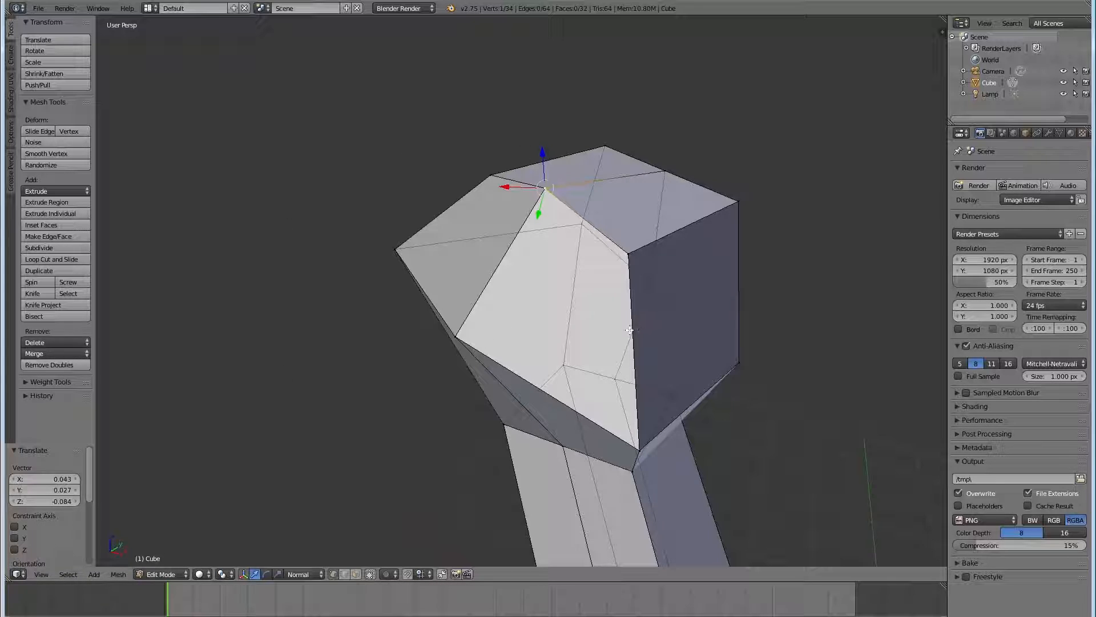
pyautogui.press('a')
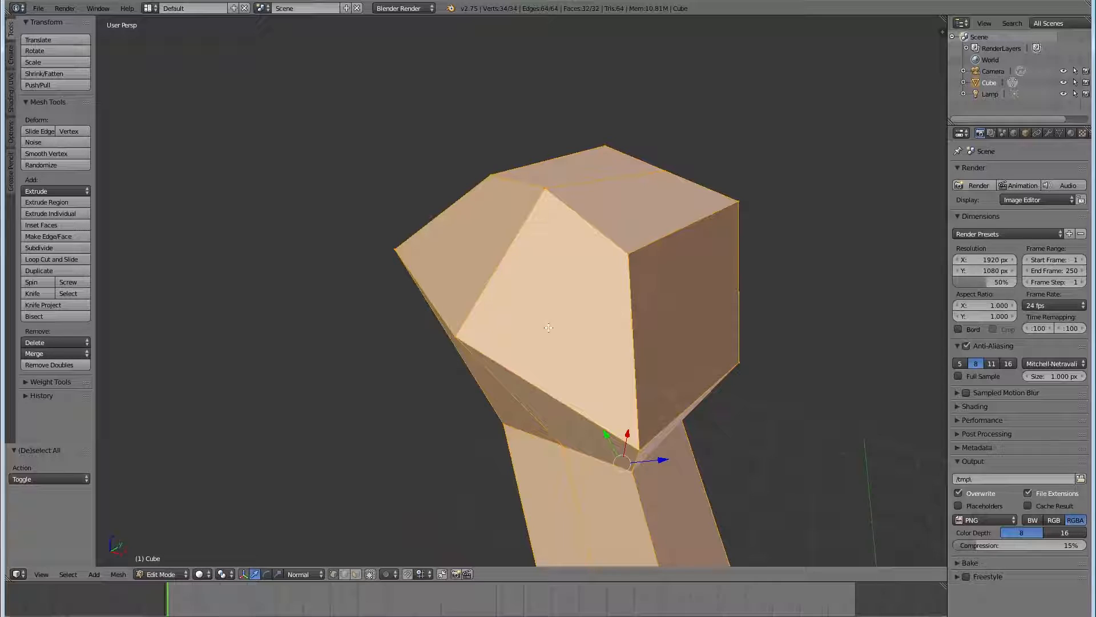
pyautogui.click(55, 365)
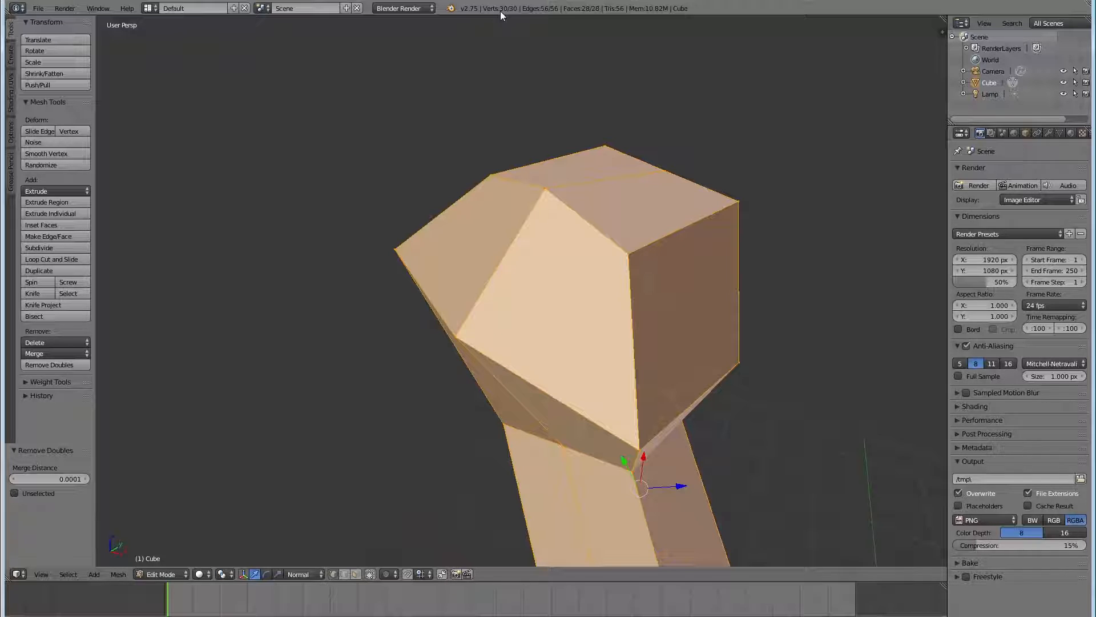
# - Select the head's upper middle vertex, test-move it, and inspect the merged mesh from several sides
pyautogui.rightClick(561, 191)
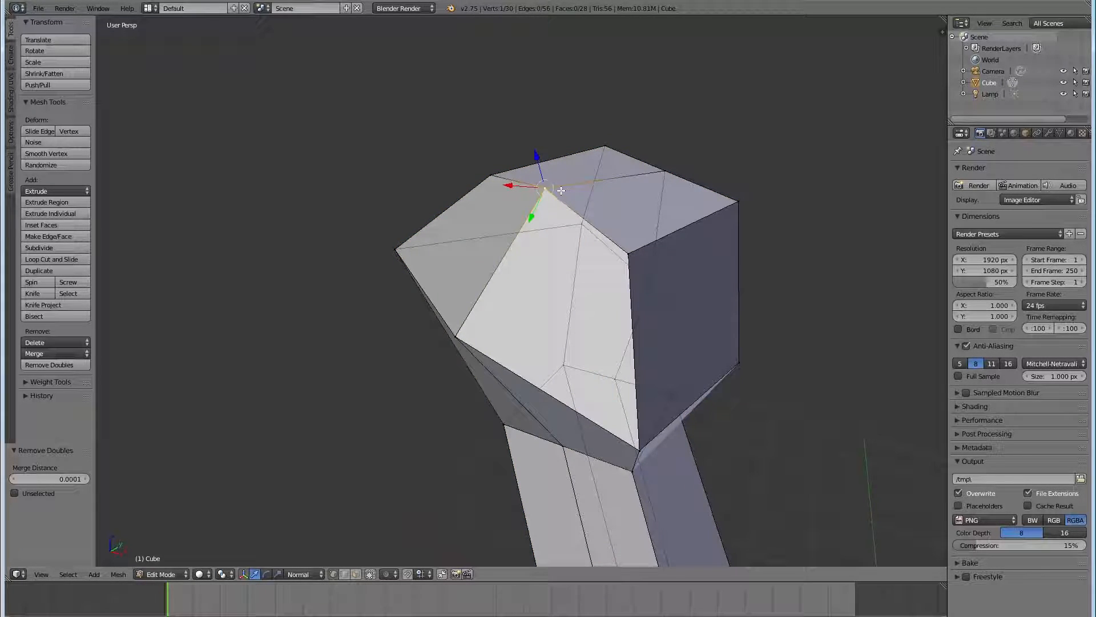
pyautogui.press('g')
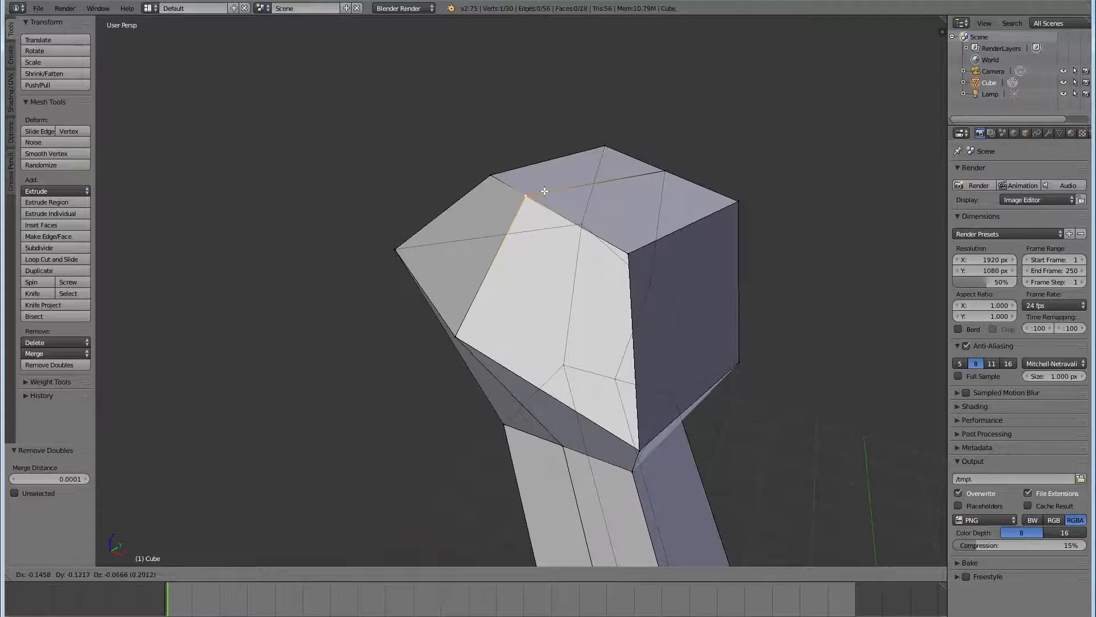
pyautogui.click(545, 191)
pyautogui.scroll(-3, 554, 207)
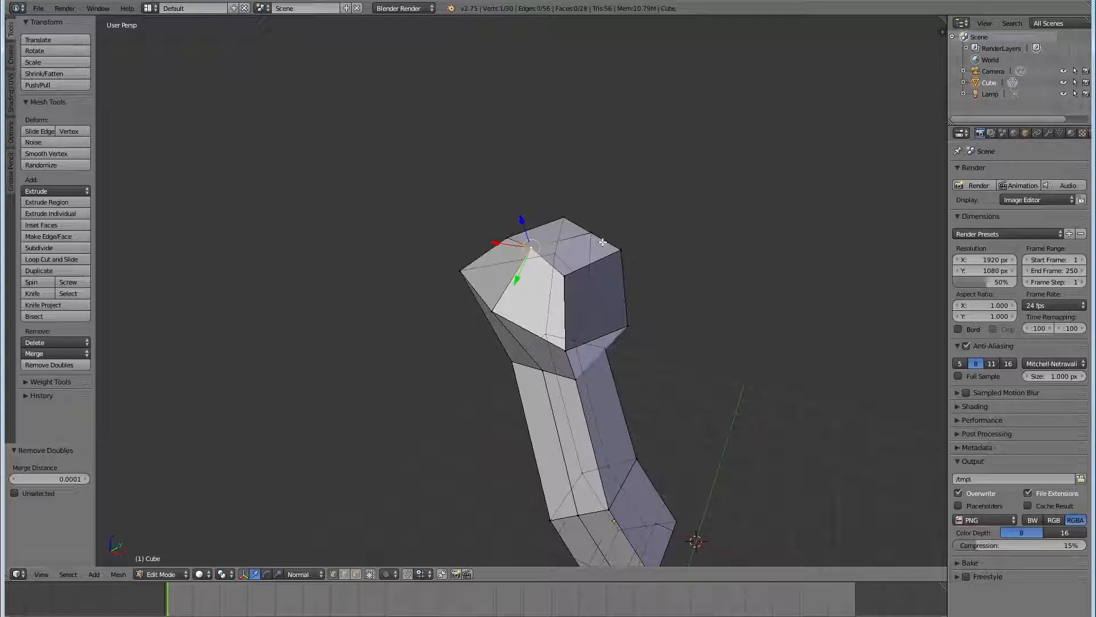
pyautogui.moveTo(771, 414); pyautogui.dragTo(474, 349, button='middle')
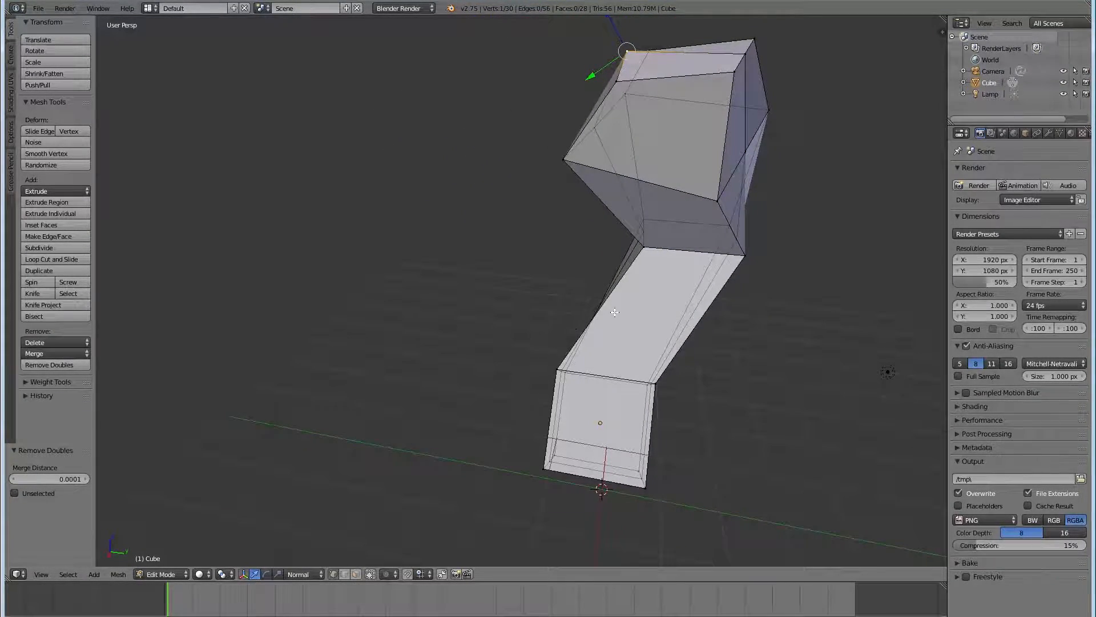
pyautogui.moveTo(596, 305); pyautogui.dragTo(513, 308, button='middle')
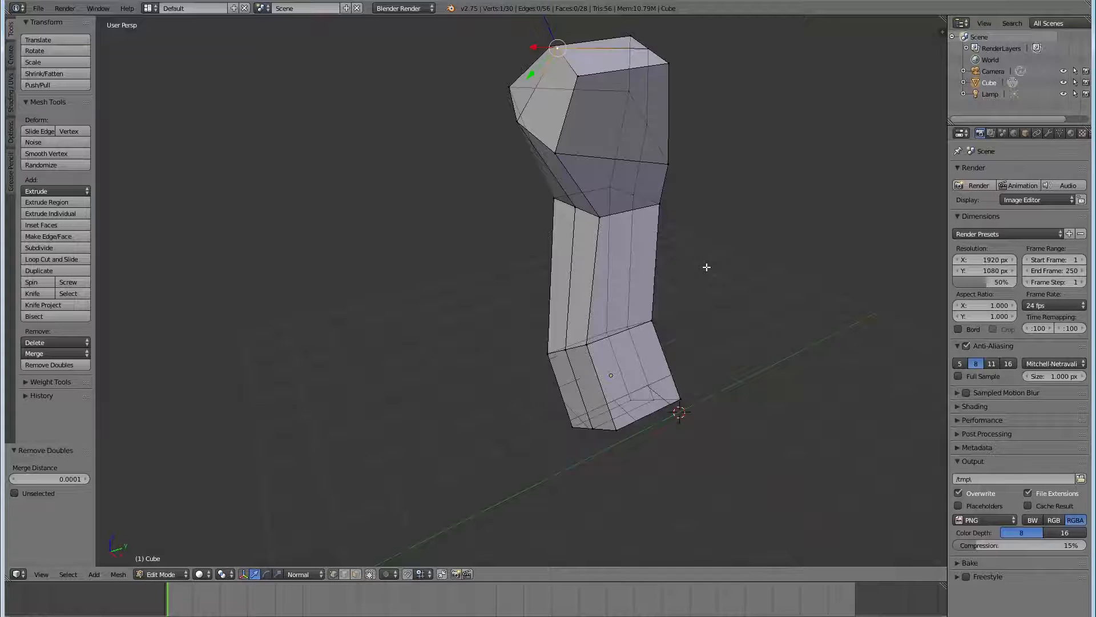
# - Return to Object Mode, add a Subdivision Surface modifier to the mesh, and inspect the smoothed shape
pyautogui.press('Tab')
pyautogui.moveTo(702, 266); pyautogui.dragTo(634, 276, button='middle')
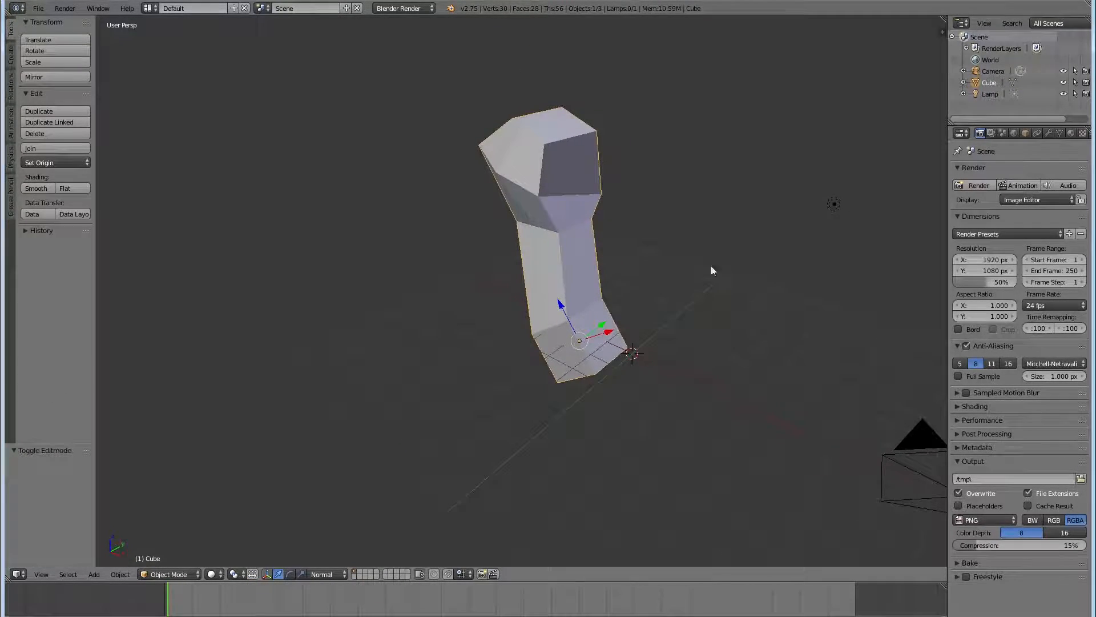
pyautogui.click(1047, 133)
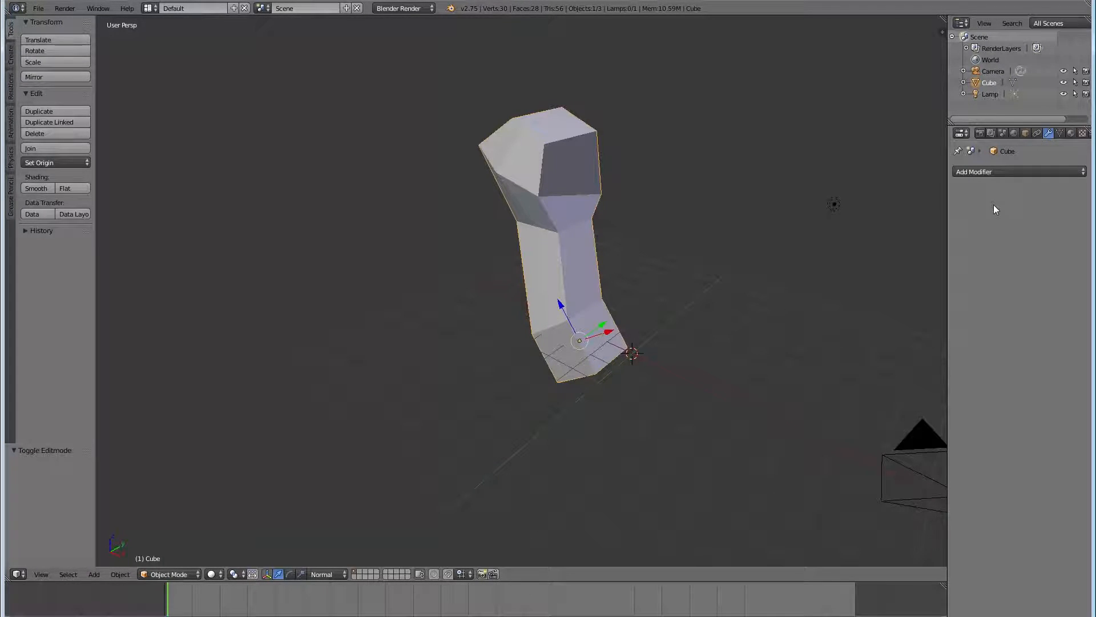
pyautogui.click(998, 174)
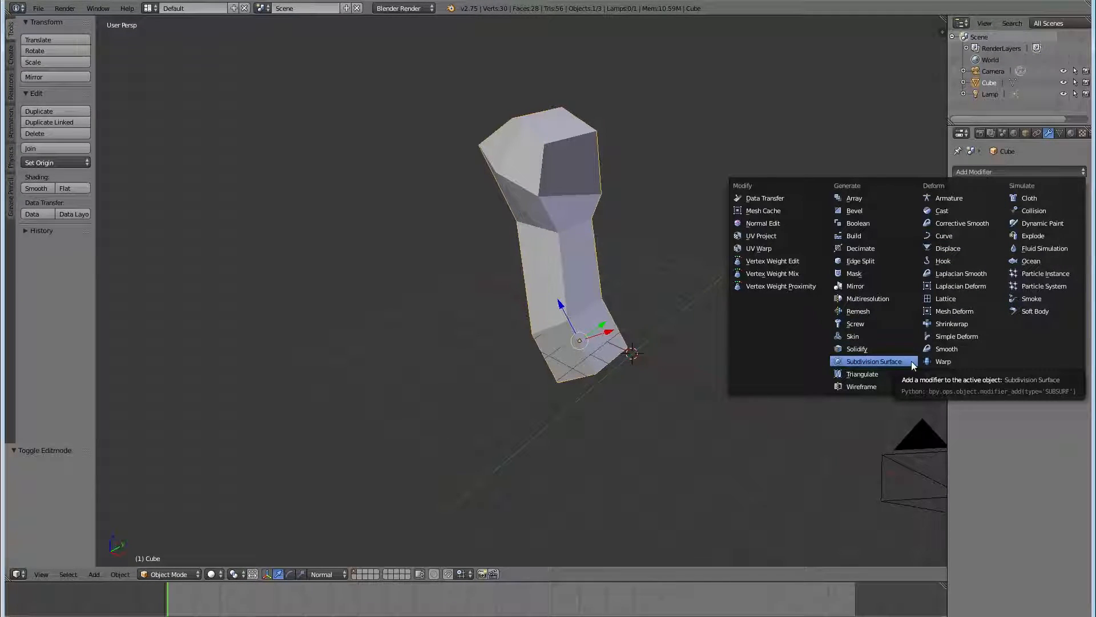
pyautogui.click(874, 362)
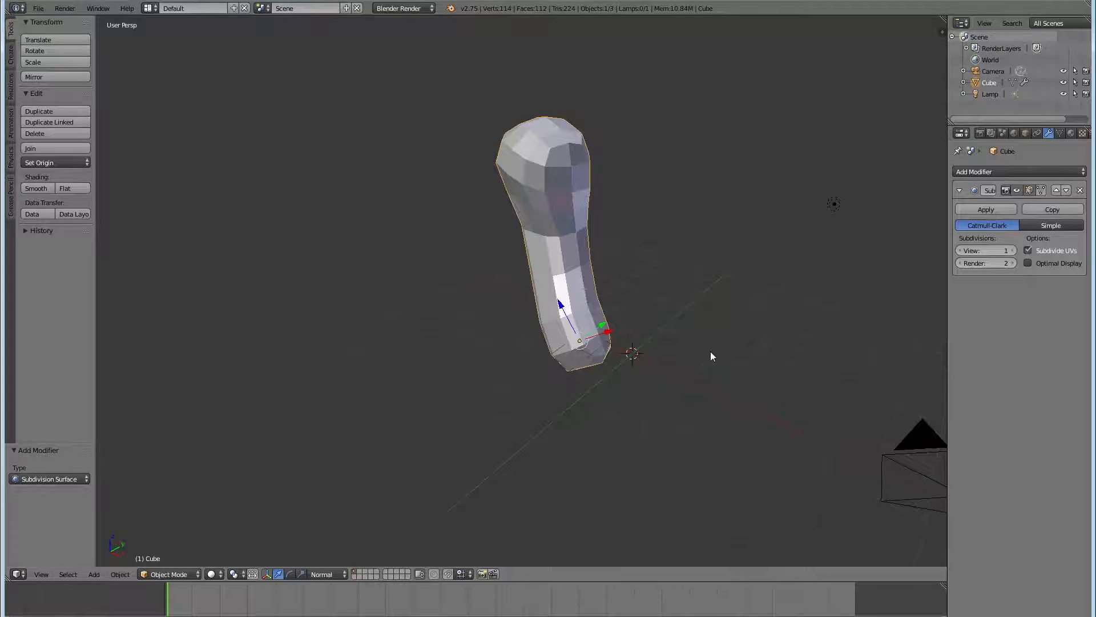
pyautogui.moveTo(746, 293)
pyautogui.mouseDown(button='middle')
pyautogui.moveTo(742, 274)
pyautogui.moveTo(704, 264)
pyautogui.moveTo(723, 291)
pyautogui.moveTo(776, 293)
pyautogui.moveTo(753, 284)
pyautogui.mouseUp(button='middle')
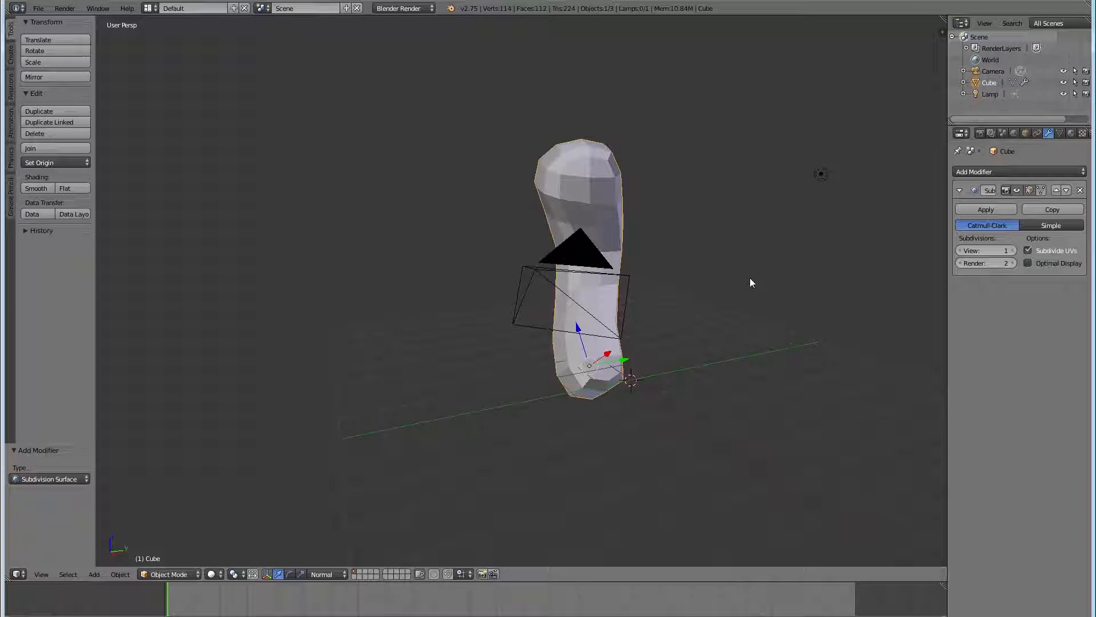
pyautogui.moveTo(521, 274); pyautogui.dragTo(613, 298, button='middle')
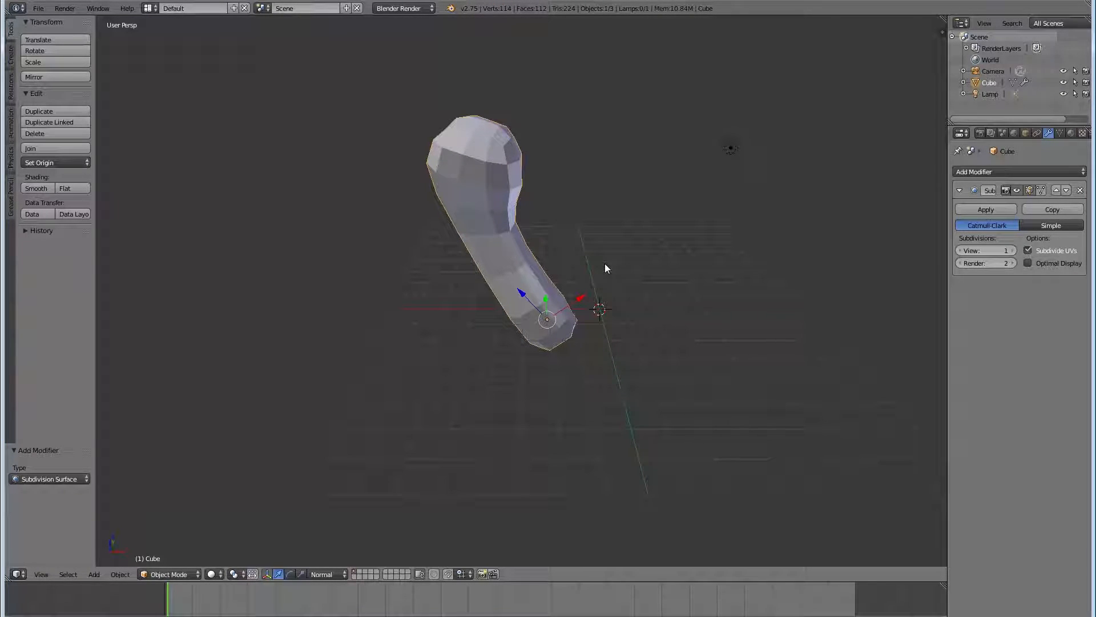
# - In Edit Mode, pull the head's upper middle vertex along its Z axis by X 1.275, Y -1.418, Z 1.663 and inspect it
pyautogui.press('Tab')
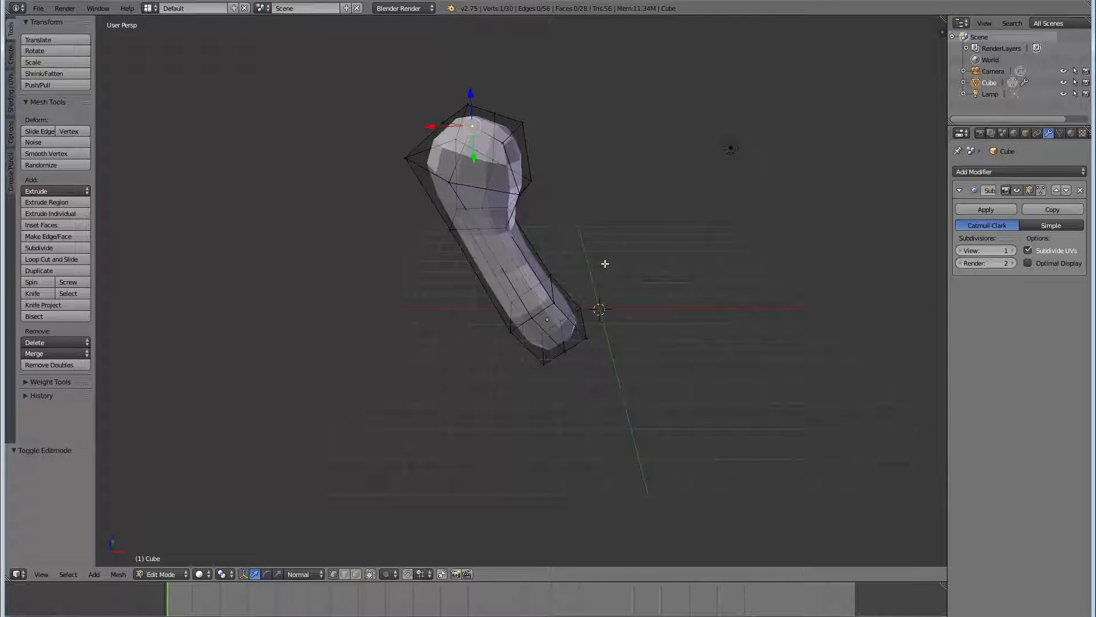
pyautogui.moveTo(605, 263); pyautogui.dragTo(574, 156, button='middle')
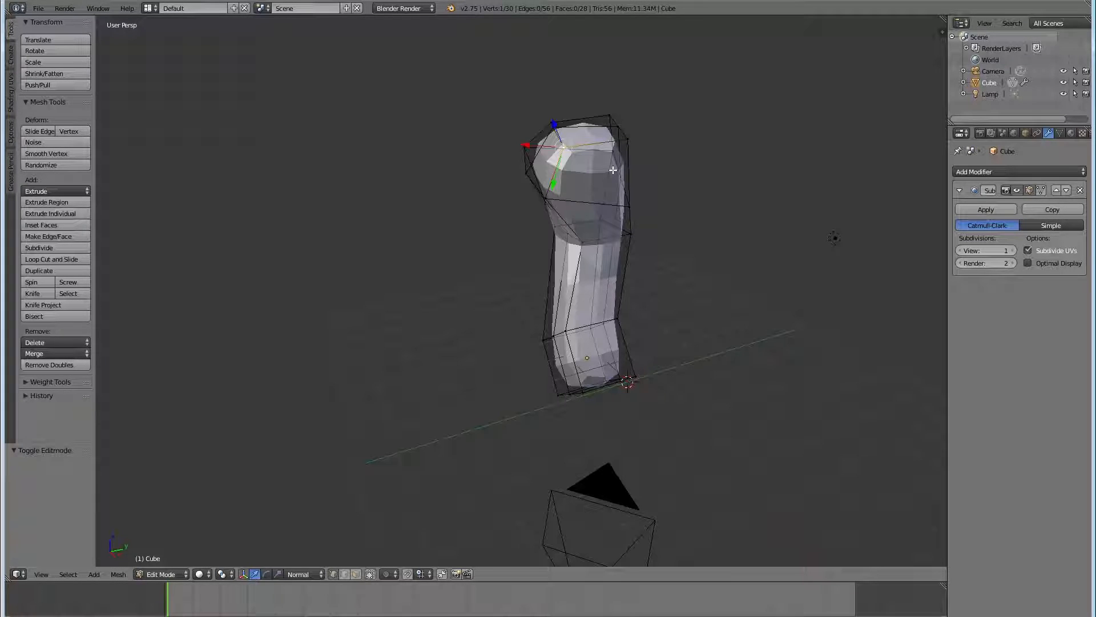
pyautogui.moveTo(558, 134); pyautogui.dragTo(529, 97)
pyautogui.moveTo(519, 162); pyautogui.dragTo(553, 184, button='middle')
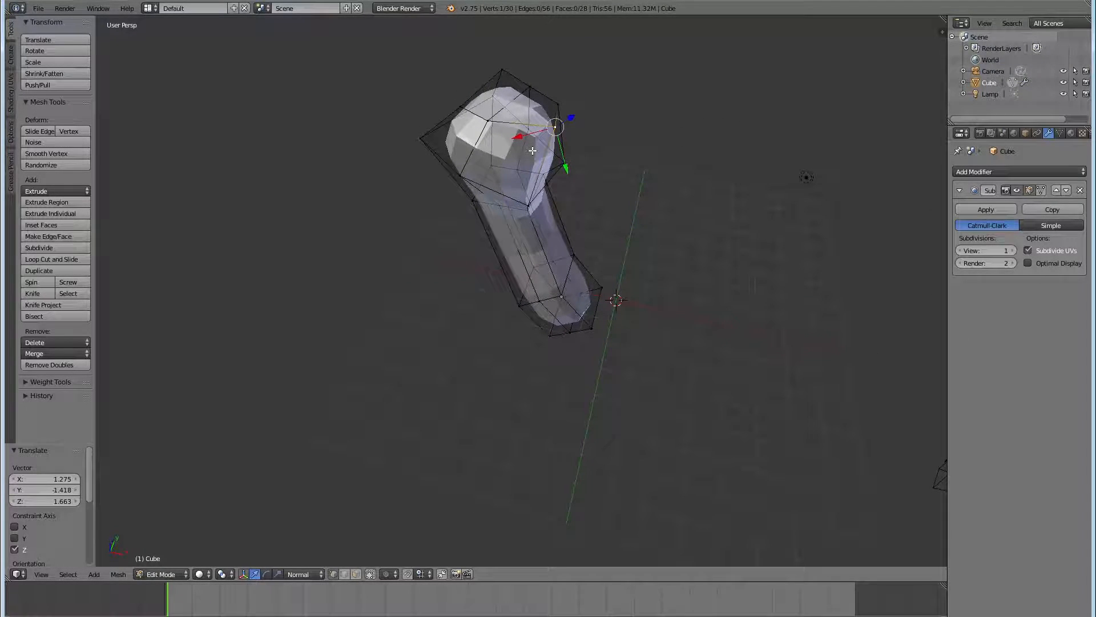
pyautogui.moveTo(525, 145); pyautogui.dragTo(570, 136, button='middle')
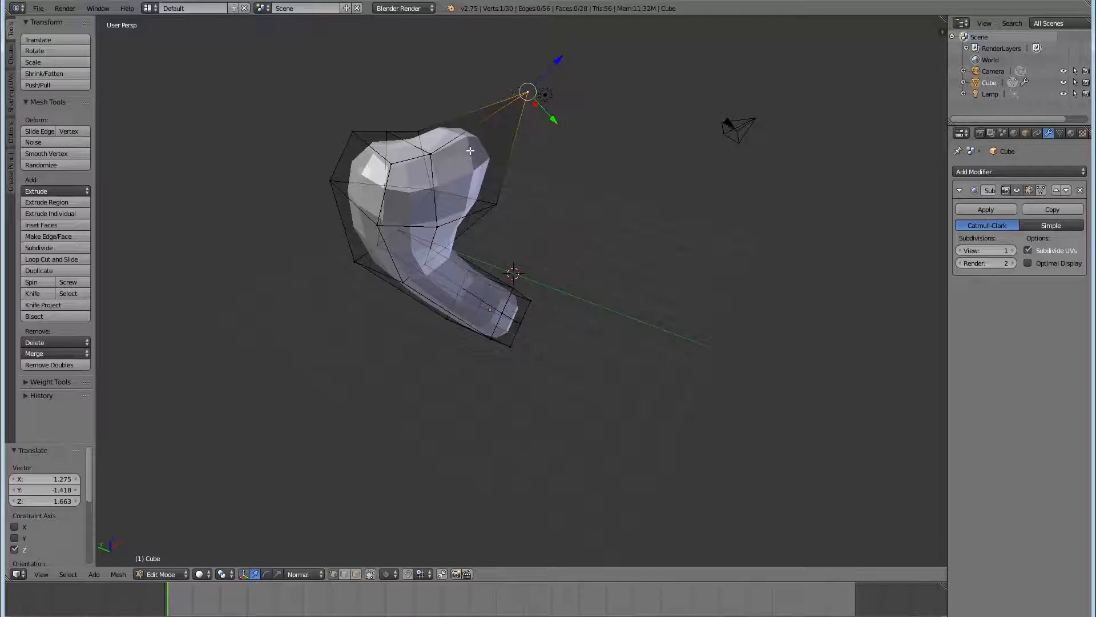
# - Compare the mesh with and without the subdivision modifier's viewport display, and leave the display on
pyautogui.click(1016, 190)
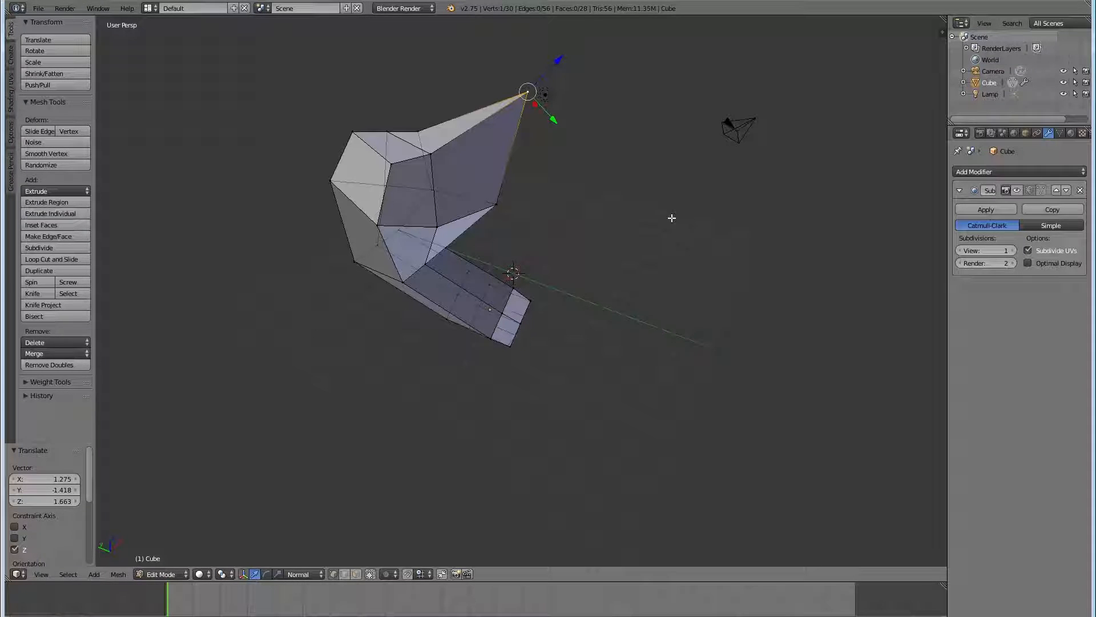
pyautogui.moveTo(672, 218); pyautogui.dragTo(604, 268, button='middle')
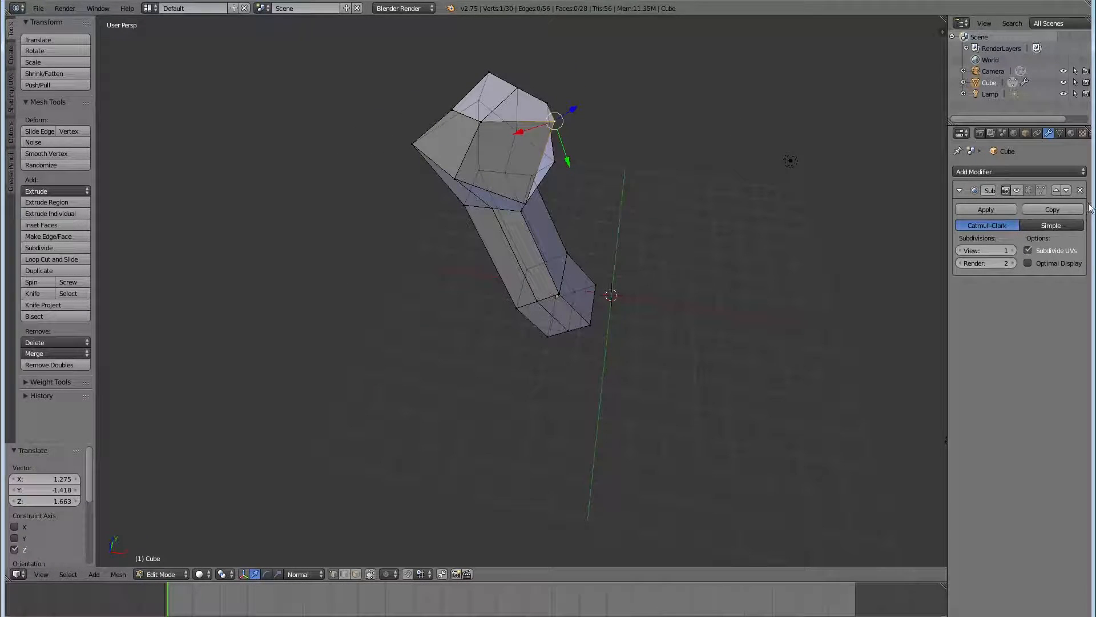
pyautogui.click(1018, 193)
pyautogui.click(1017, 191)
pyautogui.click(1017, 190)
pyautogui.moveTo(644, 294); pyautogui.dragTo(778, 245, button='middle')
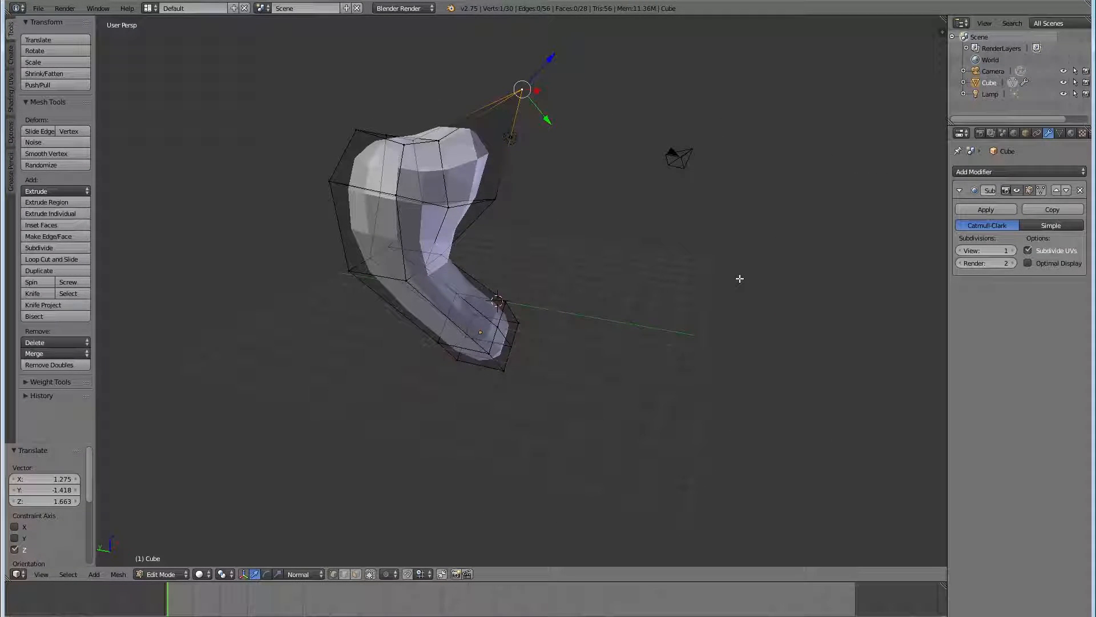
# - Apply the Subdivision Surface modifier in Object Mode, and inspect the resulting real geometry in Edit Mode
pyautogui.press('Tab')
pyautogui.moveTo(727, 242); pyautogui.dragTo(628, 257, button='middle')
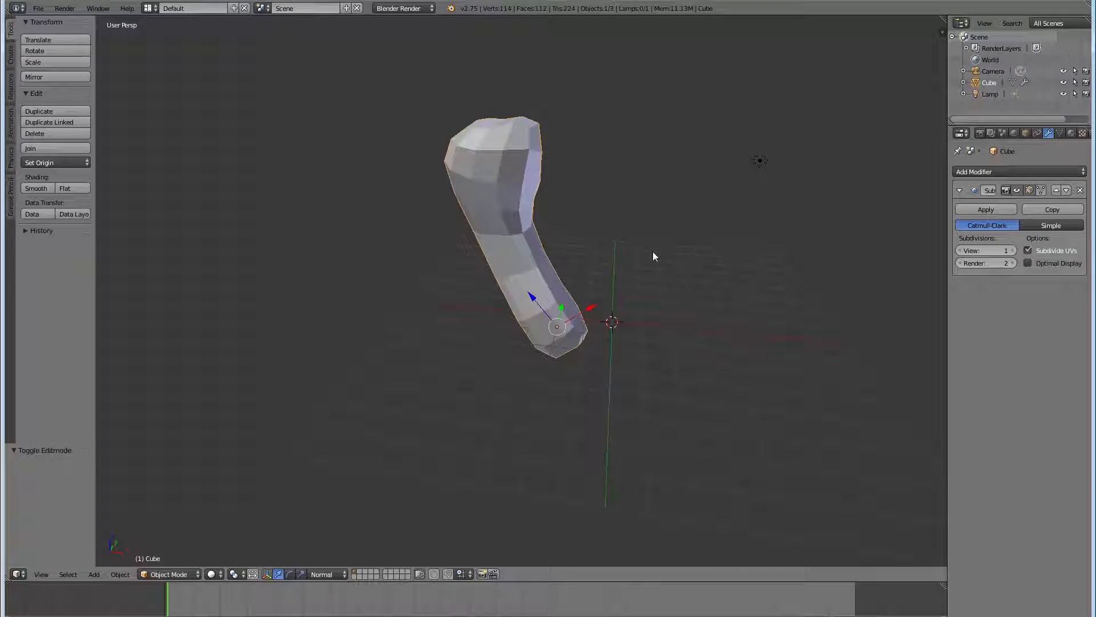
pyautogui.click(965, 208)
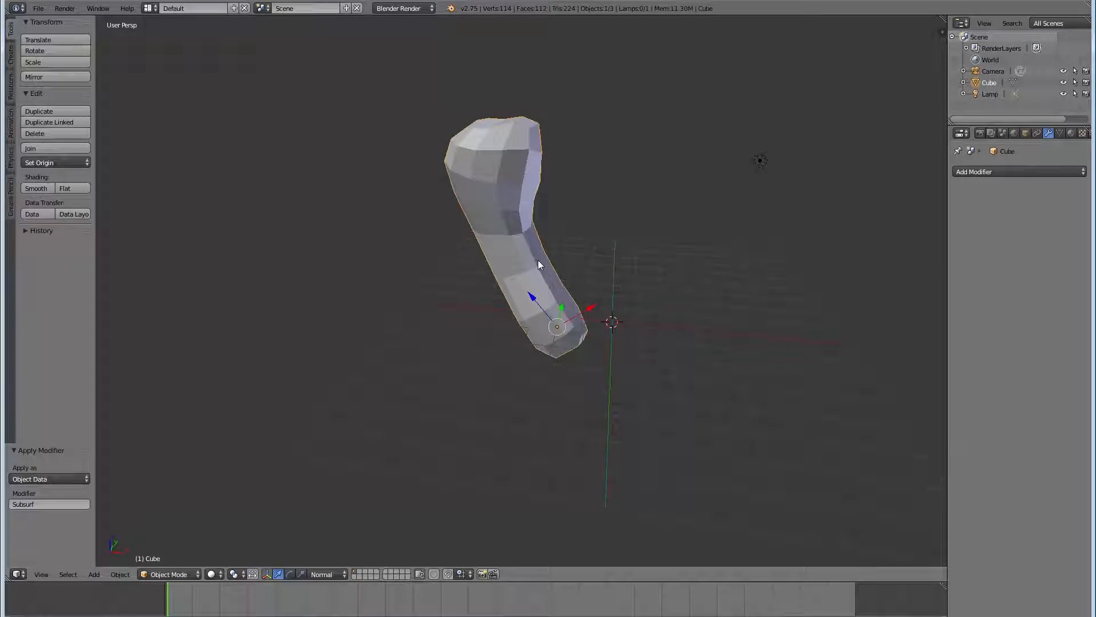
pyautogui.press('Tab')
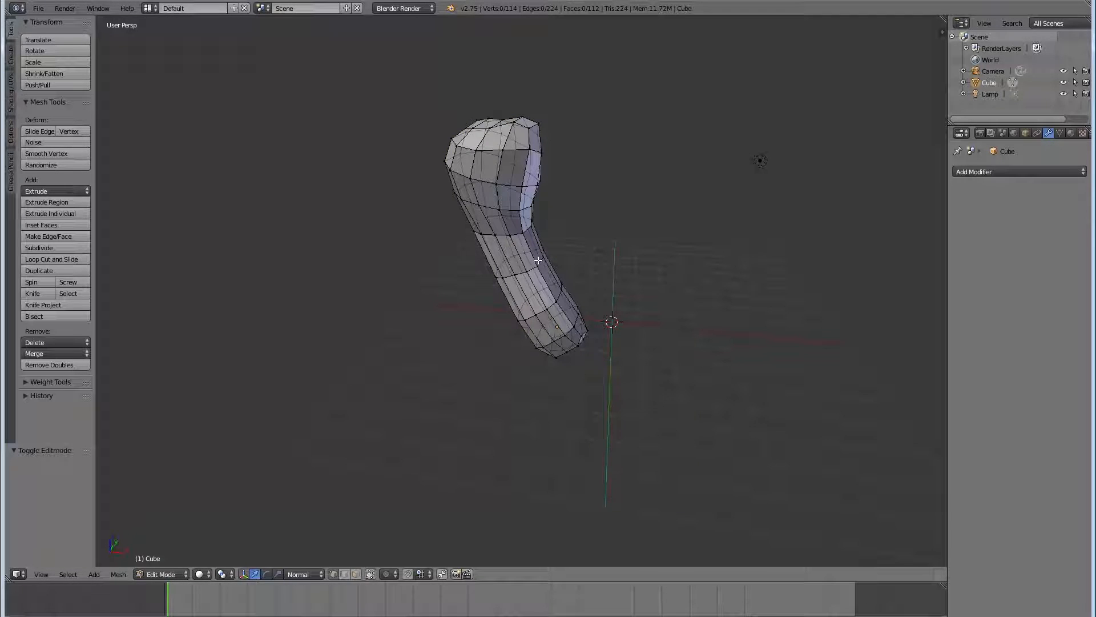
pyautogui.moveTo(594, 186); pyautogui.dragTo(572, 168, button='middle')
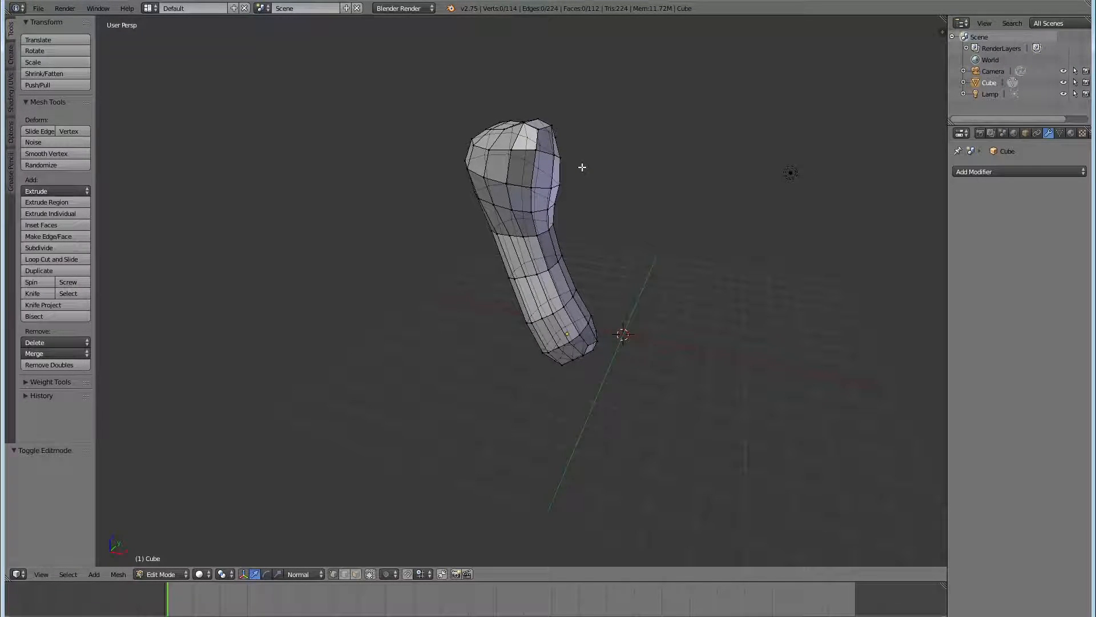
# - Box-select the small face patch on the head's front, pull it along its Z axis by X 4.587, Y -0.777, Z -2.082, and undo the move
pyautogui.moveTo(517, 240); pyautogui.dragTo(568, 211, button='middle')
pyautogui.press('b')
pyautogui.moveTo(472, 189); pyautogui.dragTo(511, 237)
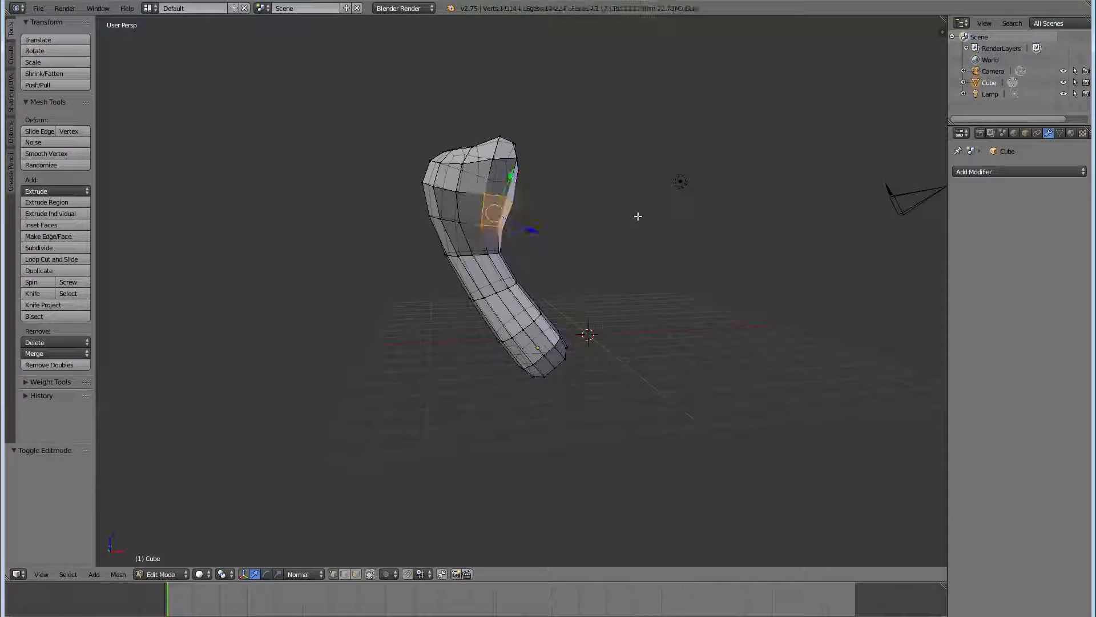
pyautogui.moveTo(511, 237); pyautogui.dragTo(580, 245, button='middle')
pyautogui.press('e')
pyautogui.click(719, 279)
pyautogui.moveTo(719, 278); pyautogui.dragTo(571, 273, button='middle')
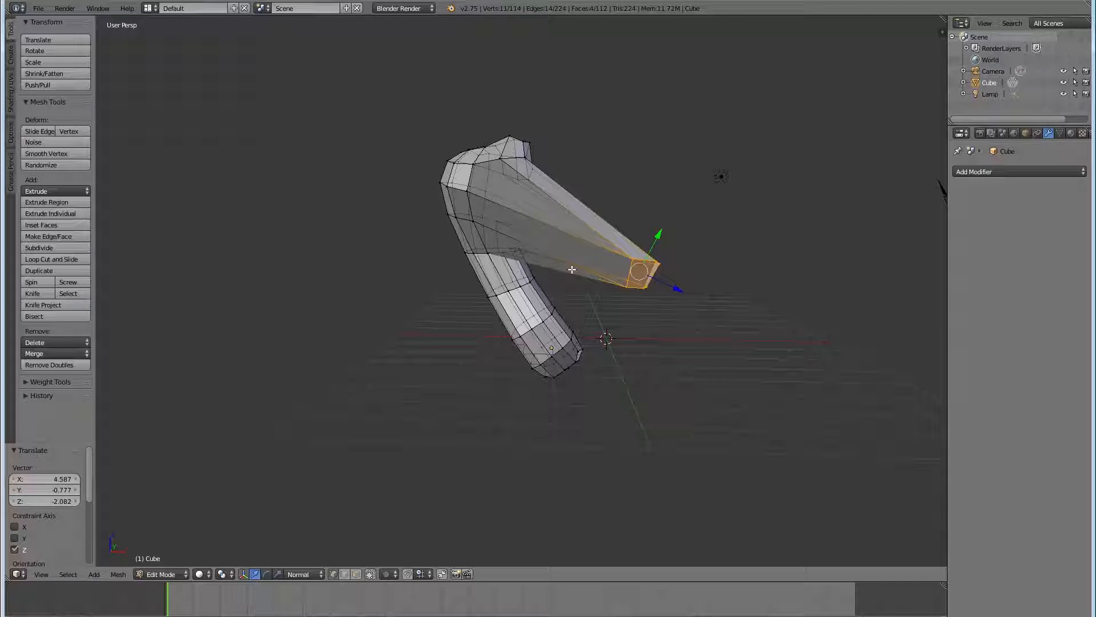
pyautogui.hotkey('ctrl', 'z')
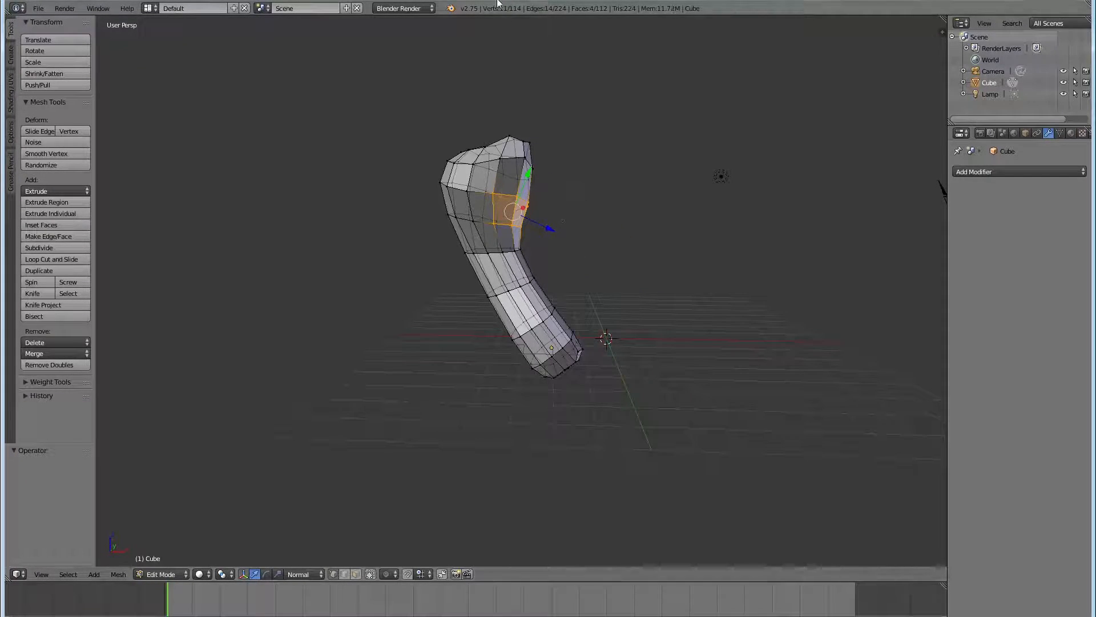
pyautogui.moveTo(572, 269); pyautogui.dragTo(624, 225, button='middle')
pyautogui.scroll(-3, 624, 225)
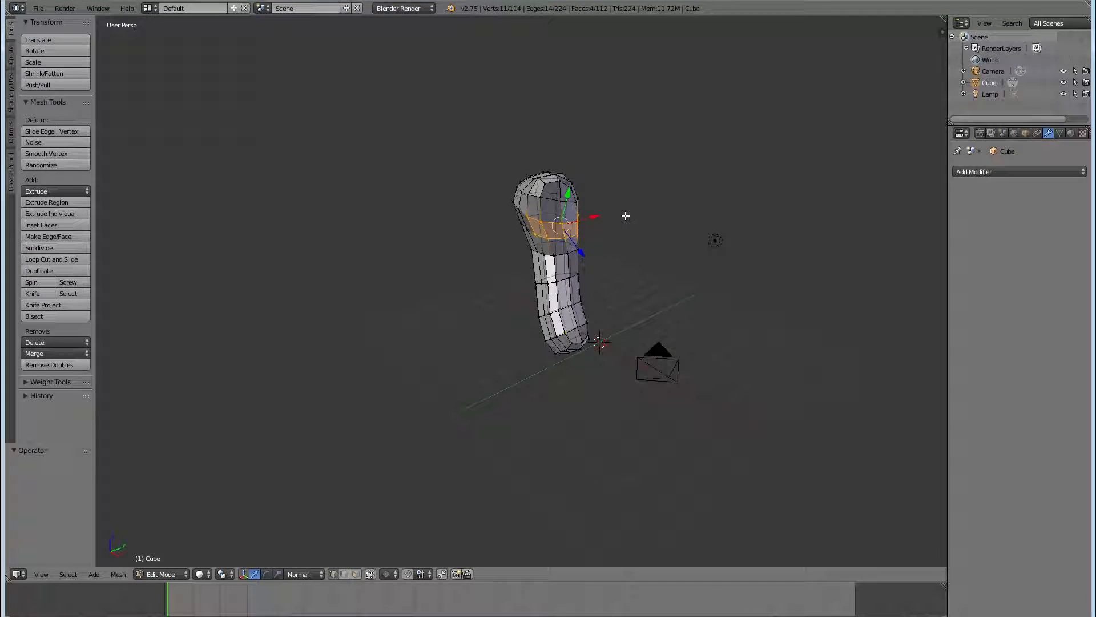
# - Return to Object Mode and empty the scene by deleting the mesh, the camera and the lamp
pyautogui.press('Tab')
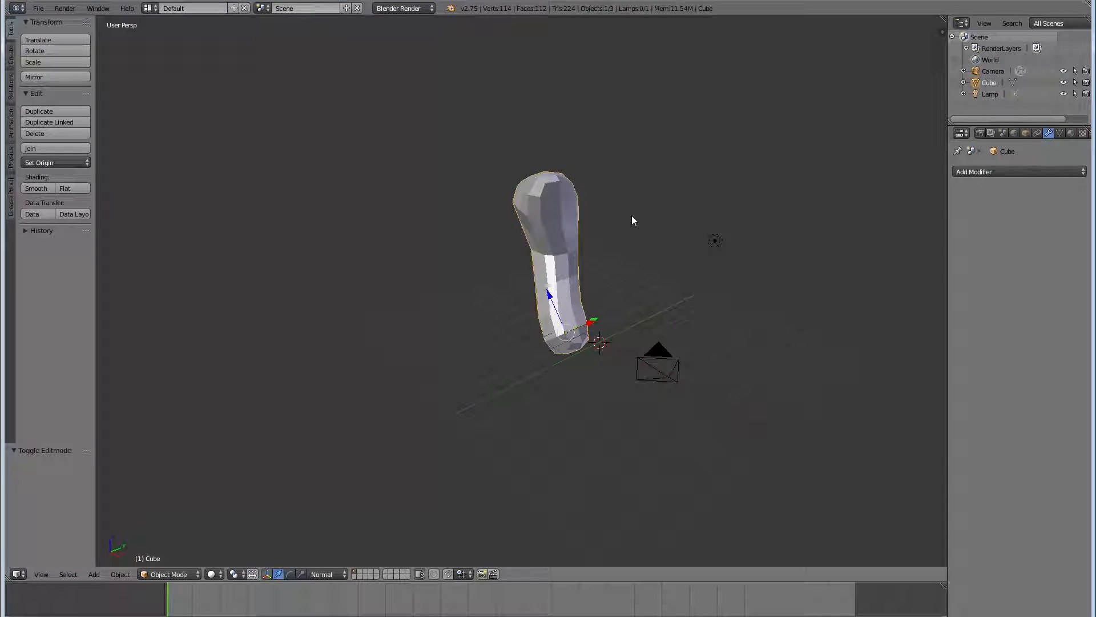
pyautogui.press('x')
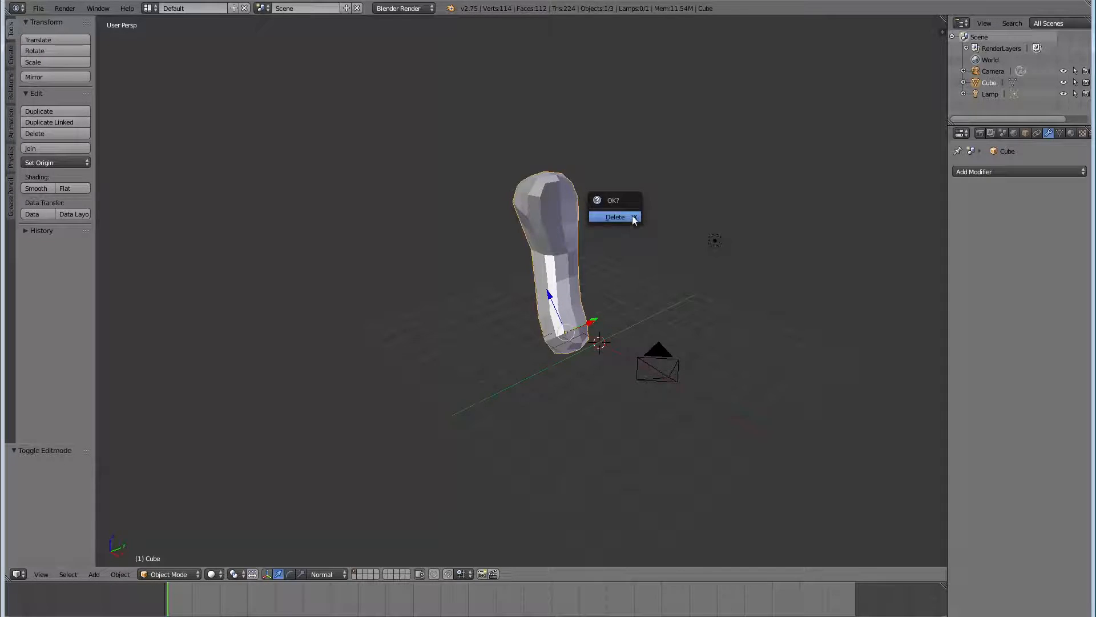
pyautogui.click(632, 217)
pyautogui.press('b')
pyautogui.moveTo(583, 173); pyautogui.dragTo(802, 432)
pyautogui.press('x')
pyautogui.click(797, 429)
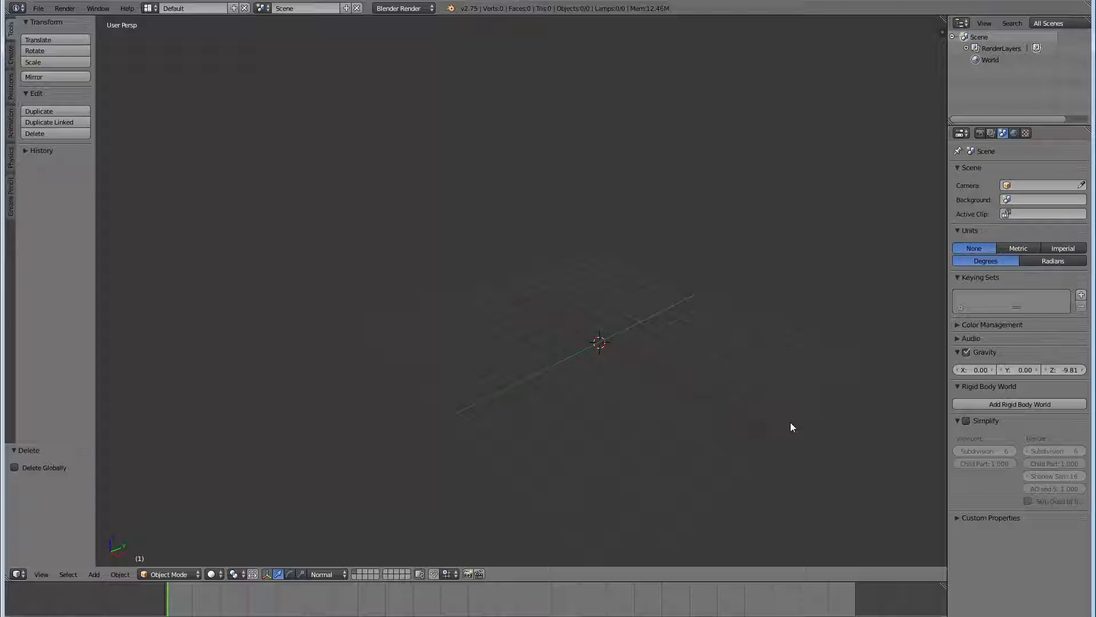
# - Add a Monkey mesh to the empty scene, inspect it up close, and delete it
pyautogui.click(10, 55)
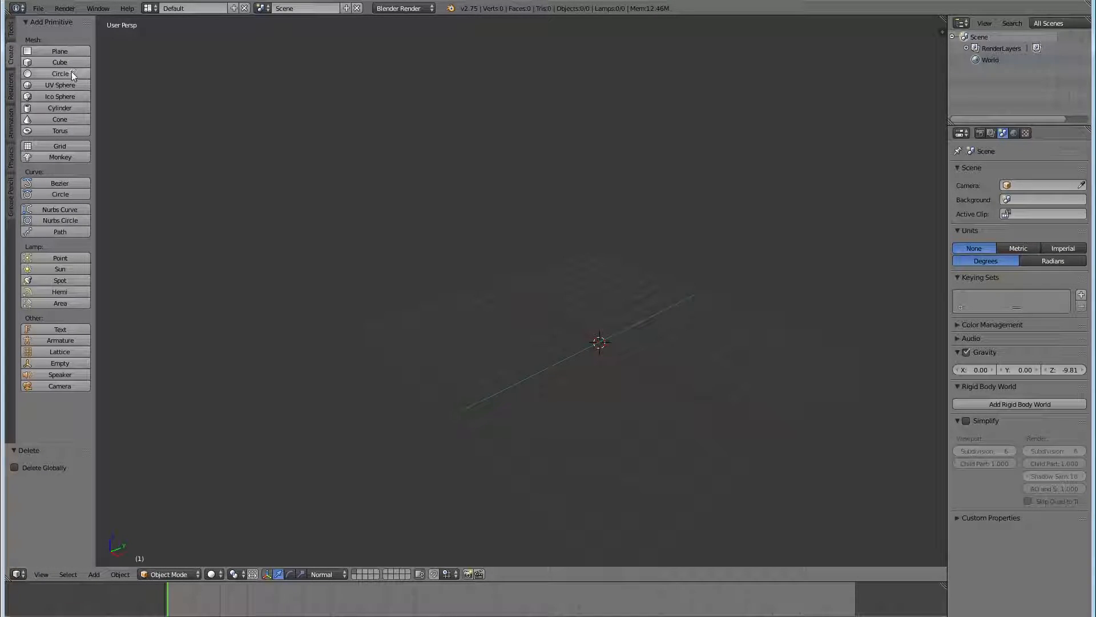
pyautogui.click(78, 156)
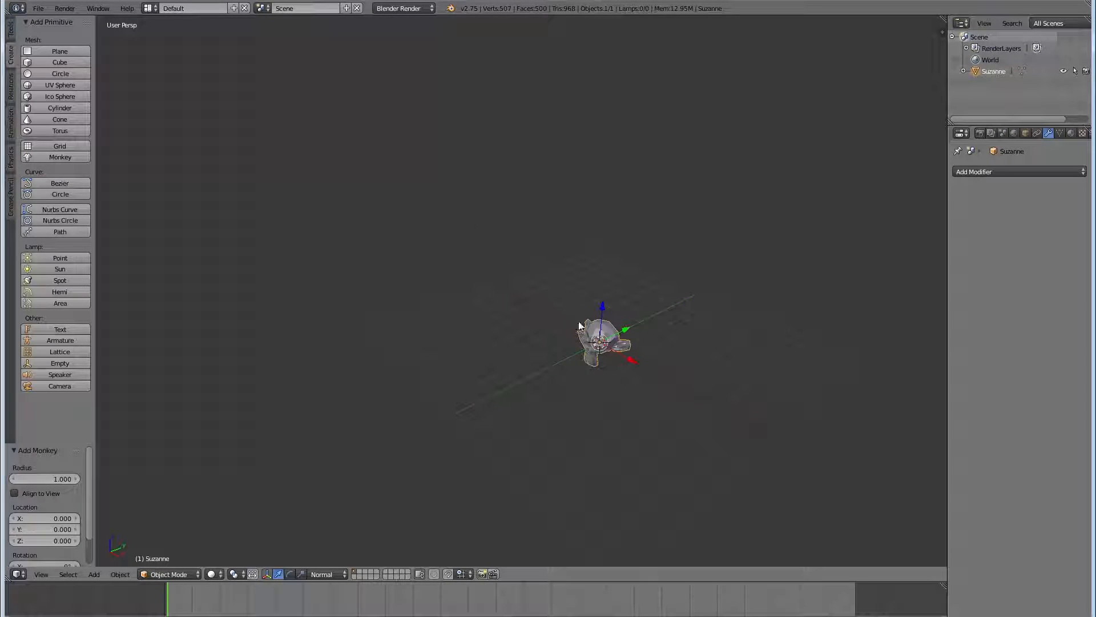
pyautogui.scroll(7, 617, 376)
pyautogui.keyDown('shift'); pyautogui.moveTo(660, 374); pyautogui.dragTo(579, 288, button='middle'); pyautogui.keyUp('shift')
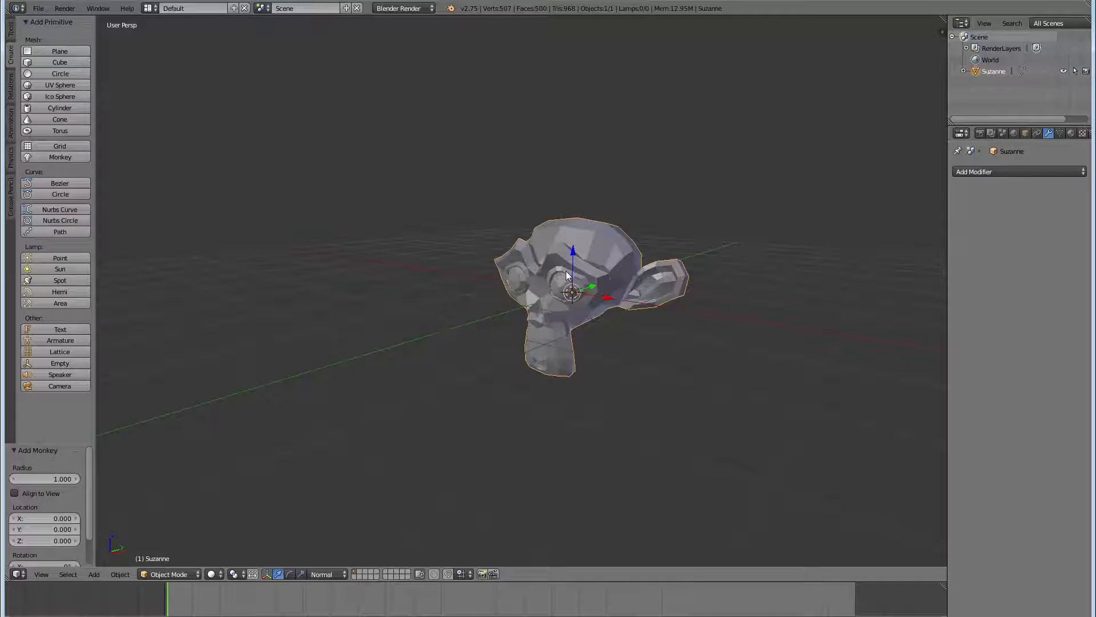
pyautogui.press('x')
pyautogui.click(537, 267)
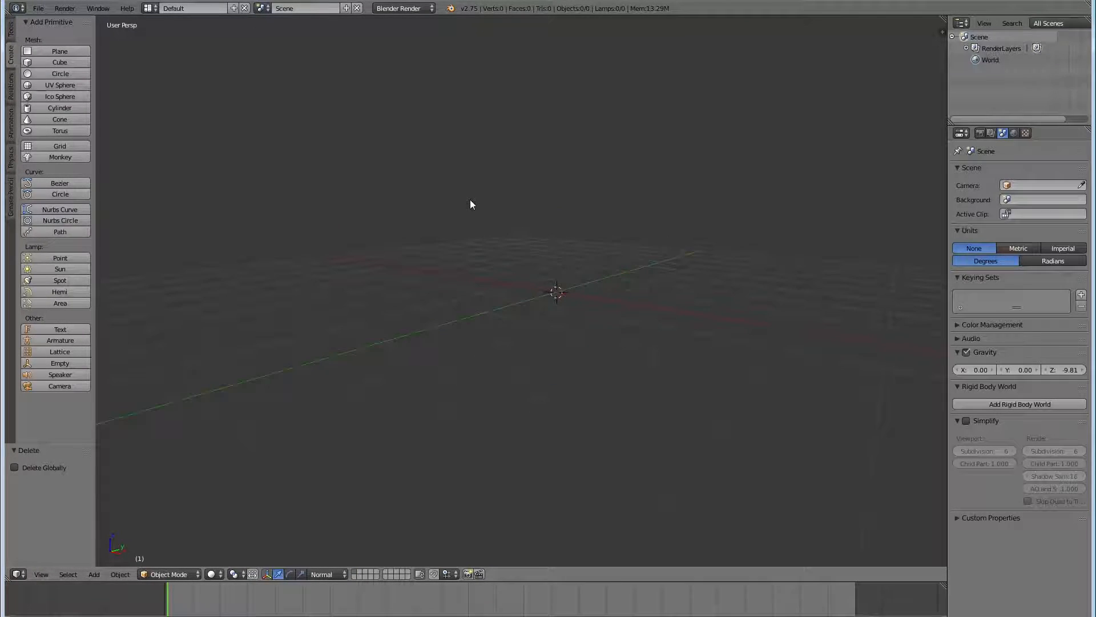
# - Add a Cube mesh at the center of the empty scene
pyautogui.moveTo(605, 292); pyautogui.dragTo(599, 337, button='middle')
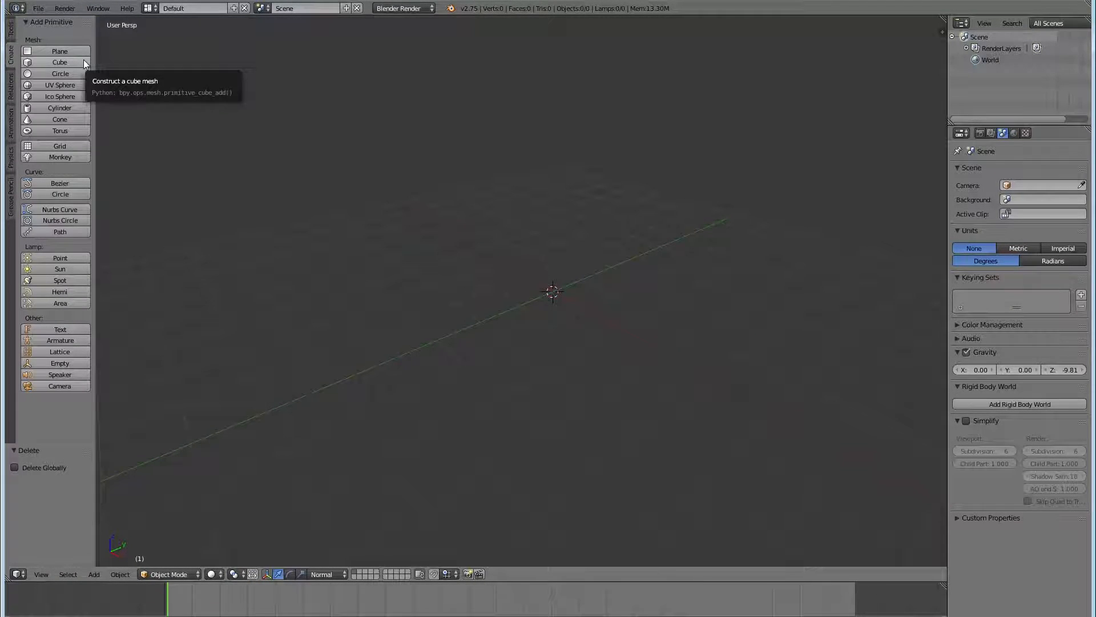
pyautogui.hotkey('shift', 'a')
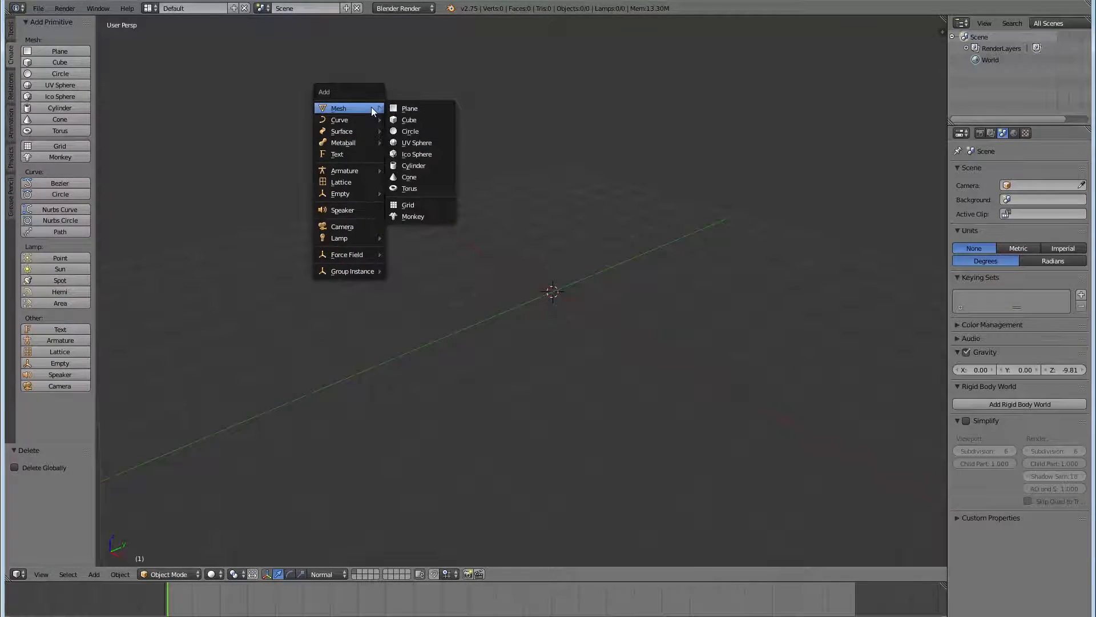
pyautogui.click(409, 120)
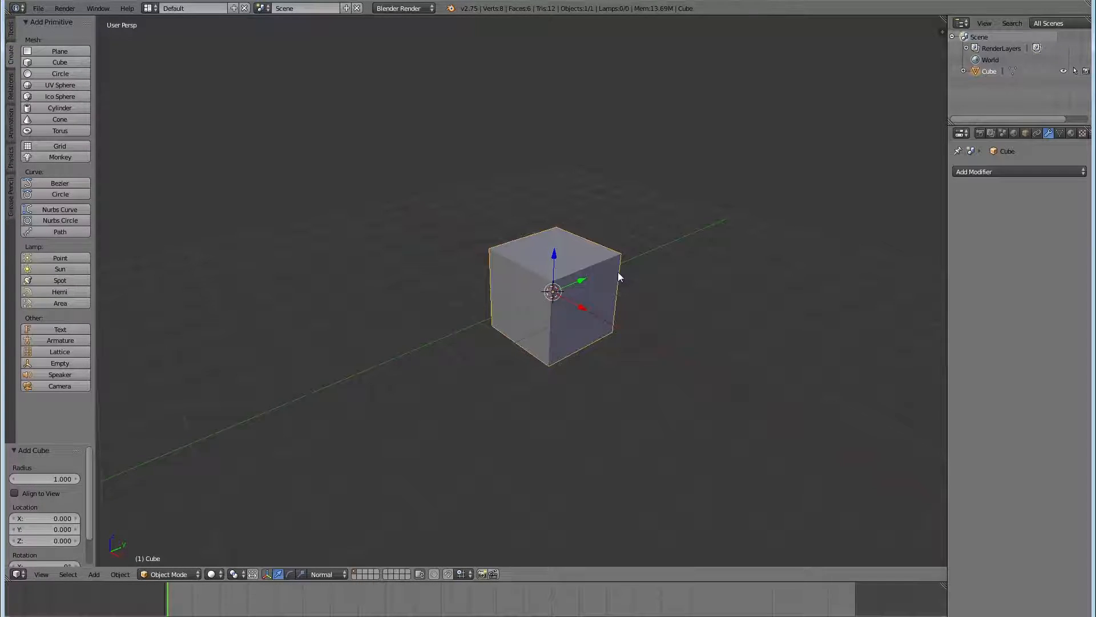
# - In Edit Mode with the orthographic front view, cut the cube with one centered vertical edge loop
pyautogui.press('Tab')
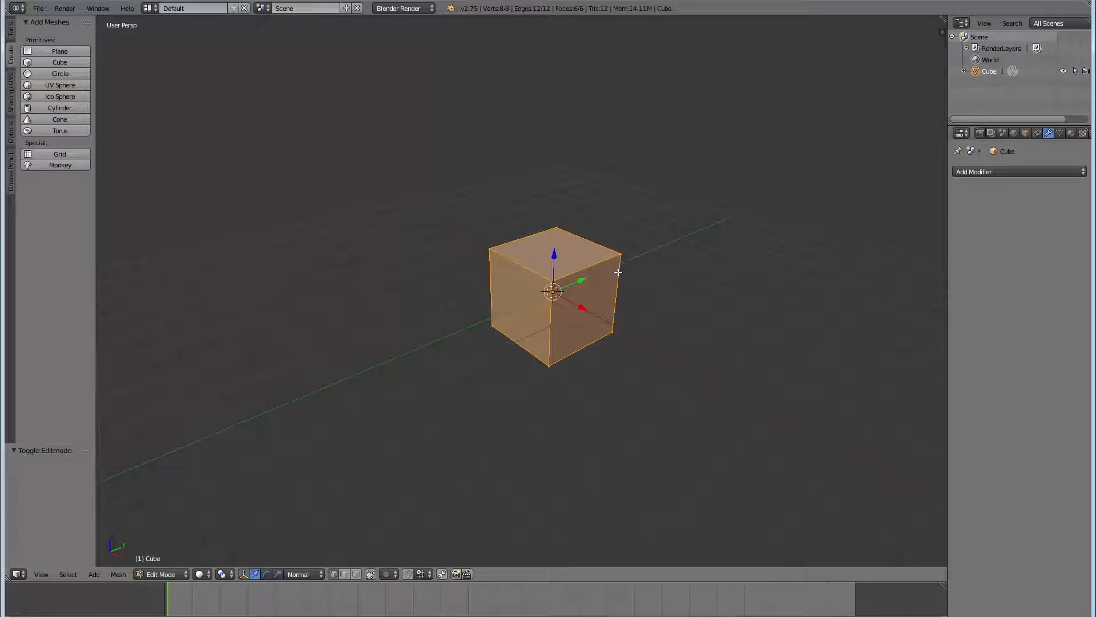
pyautogui.press('KP_5')
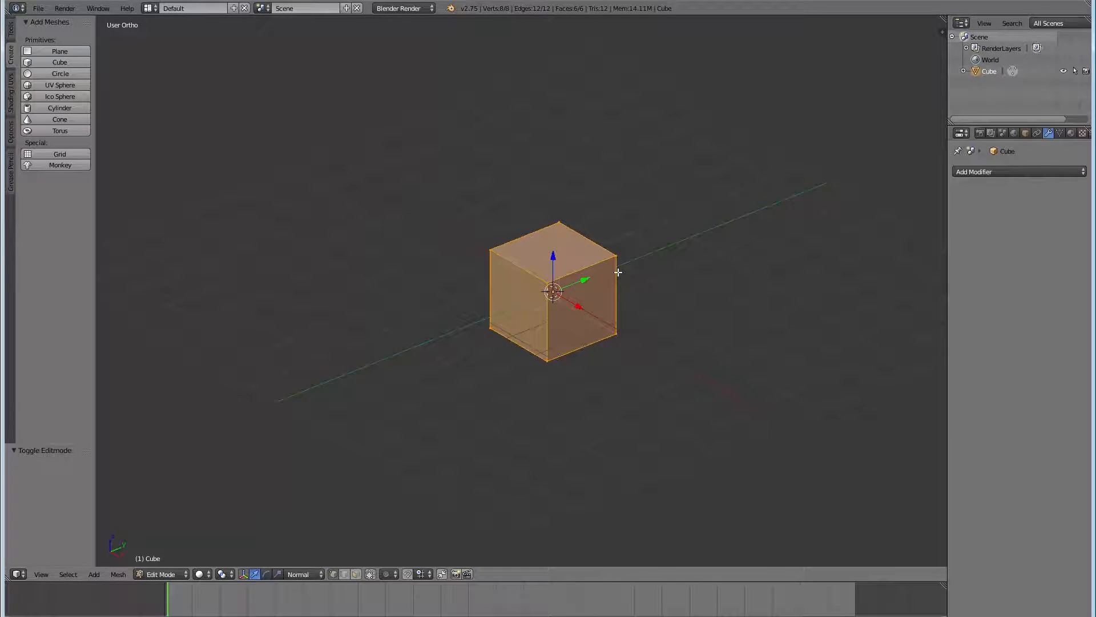
pyautogui.press('KP_1')
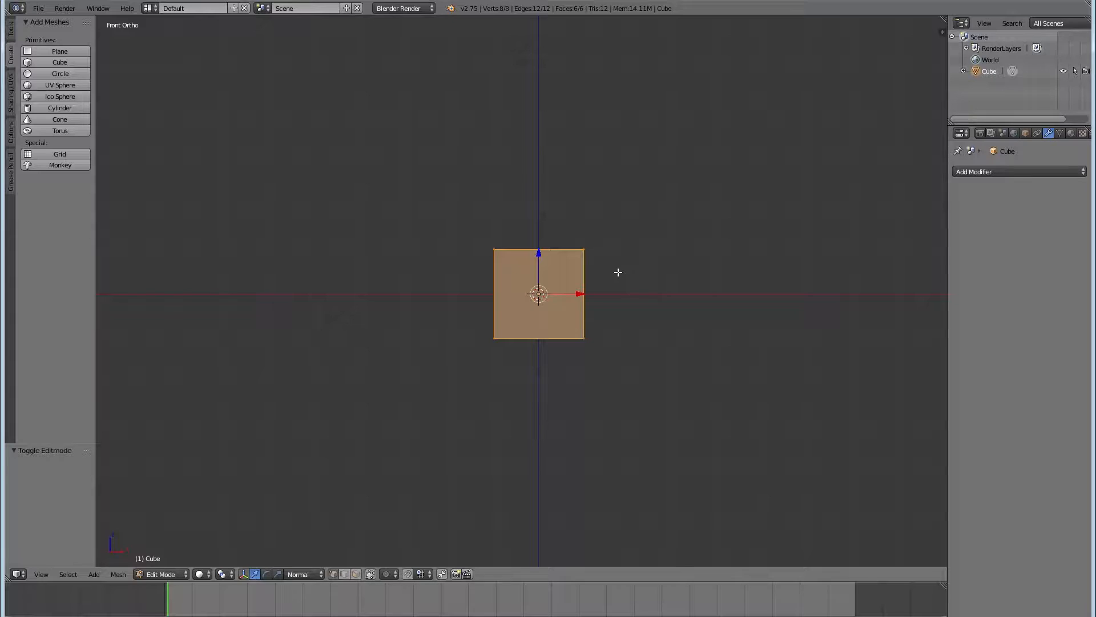
pyautogui.hotkey('ctrl', 'r')
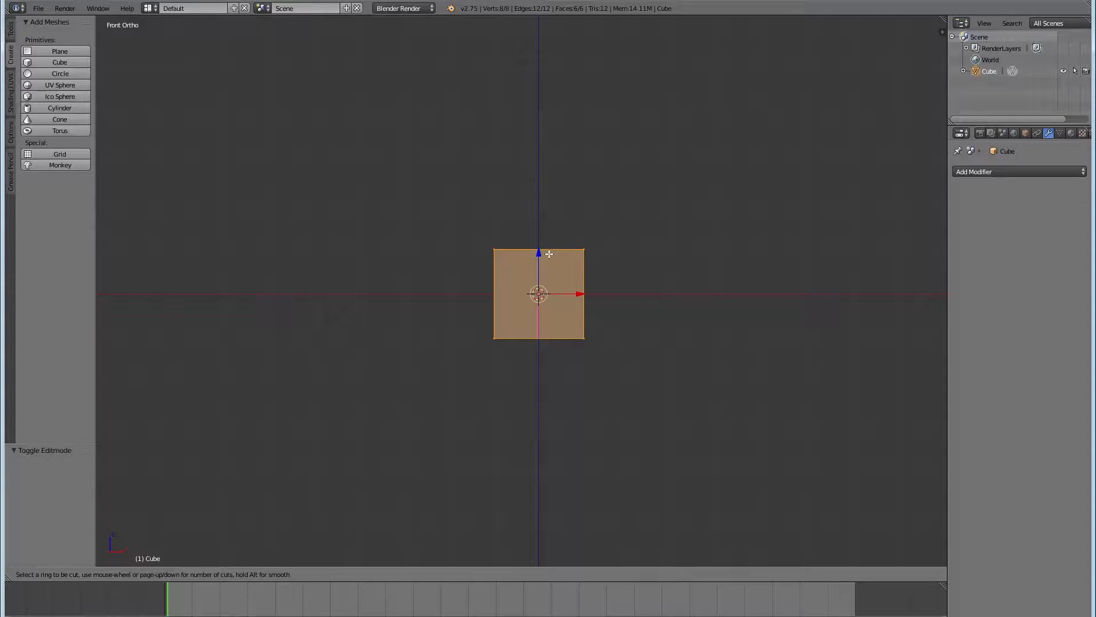
pyautogui.click(548, 253)
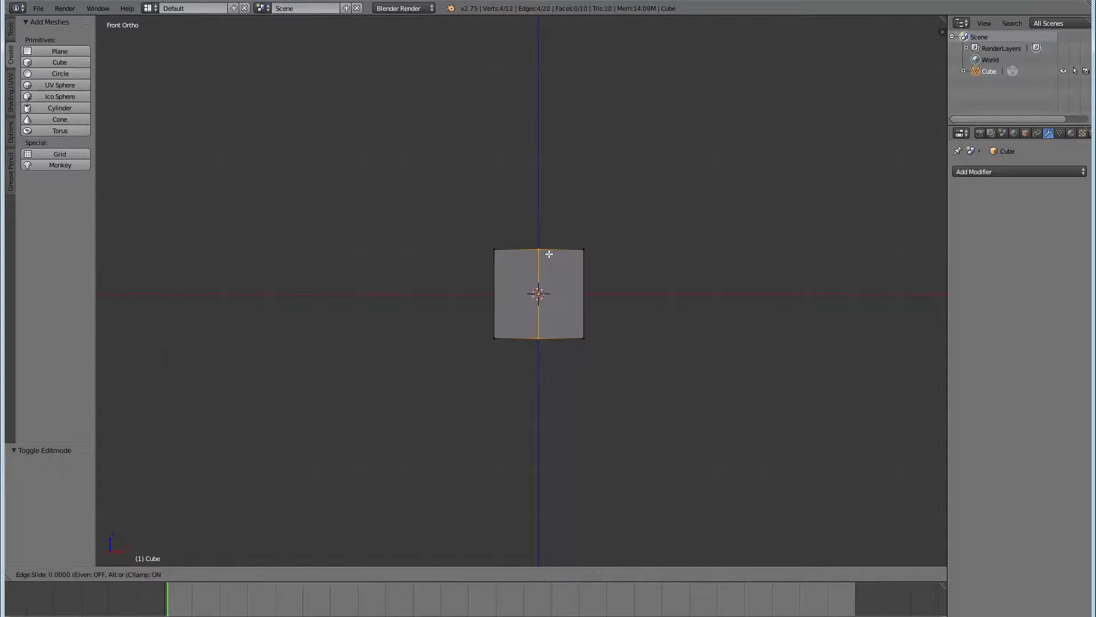
pyautogui.rightClick(549, 254)
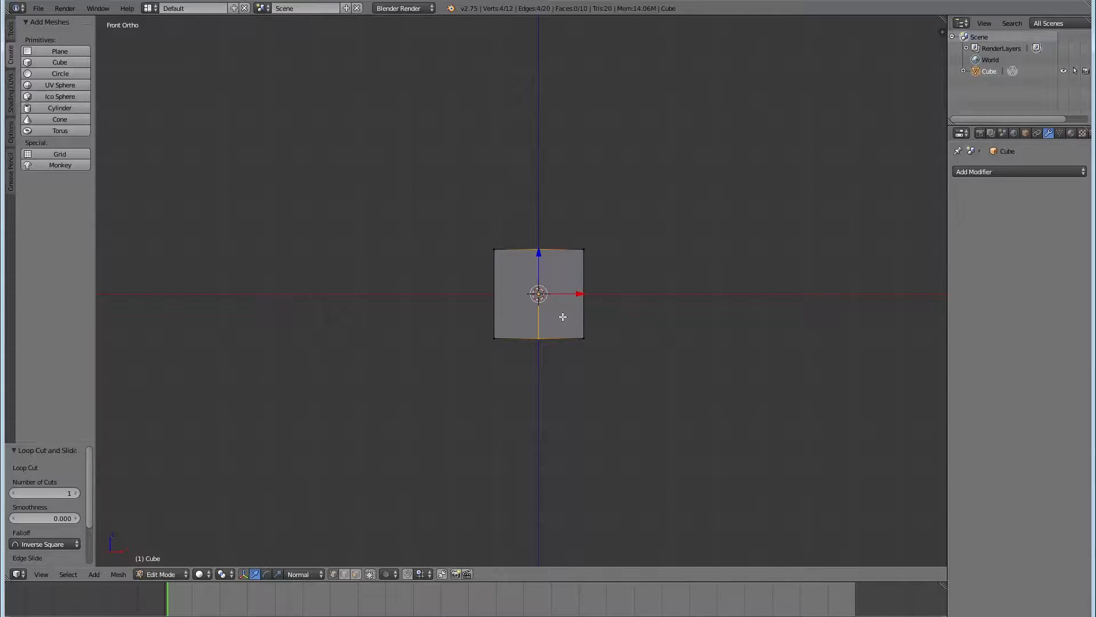
# - Delete the vertices of the cube's negative-X side so that only half of the cube remains
pyautogui.press('a')
pyautogui.keyDown('alt'); pyautogui.rightClick(495, 309); pyautogui.keyUp('alt')
pyautogui.press('x')
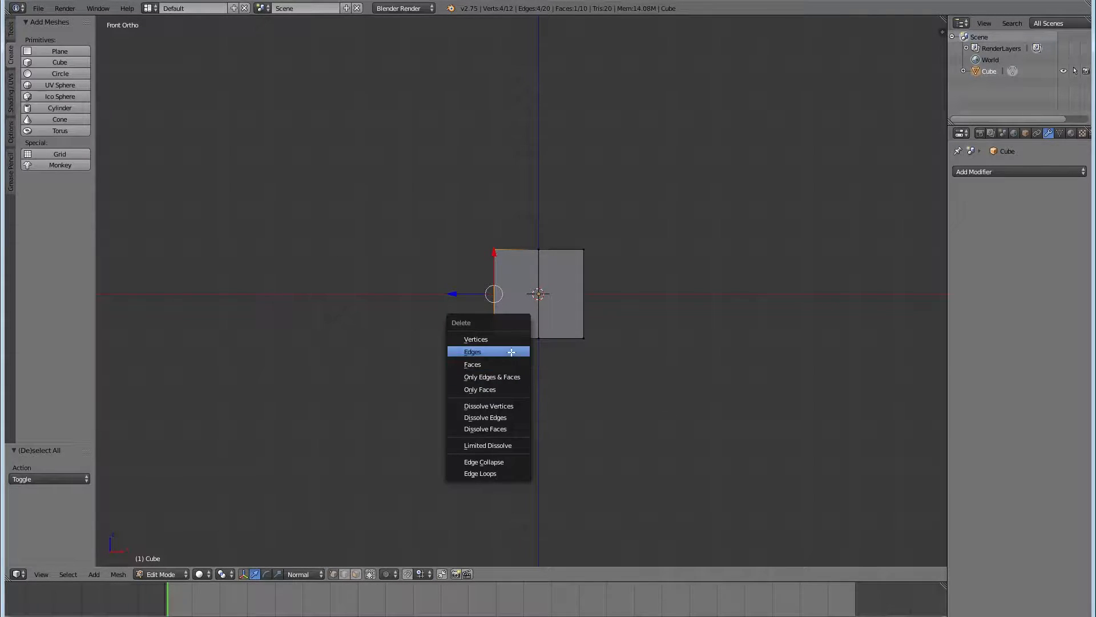
pyautogui.click(506, 343)
pyautogui.moveTo(469, 276); pyautogui.dragTo(519, 298, button='middle')
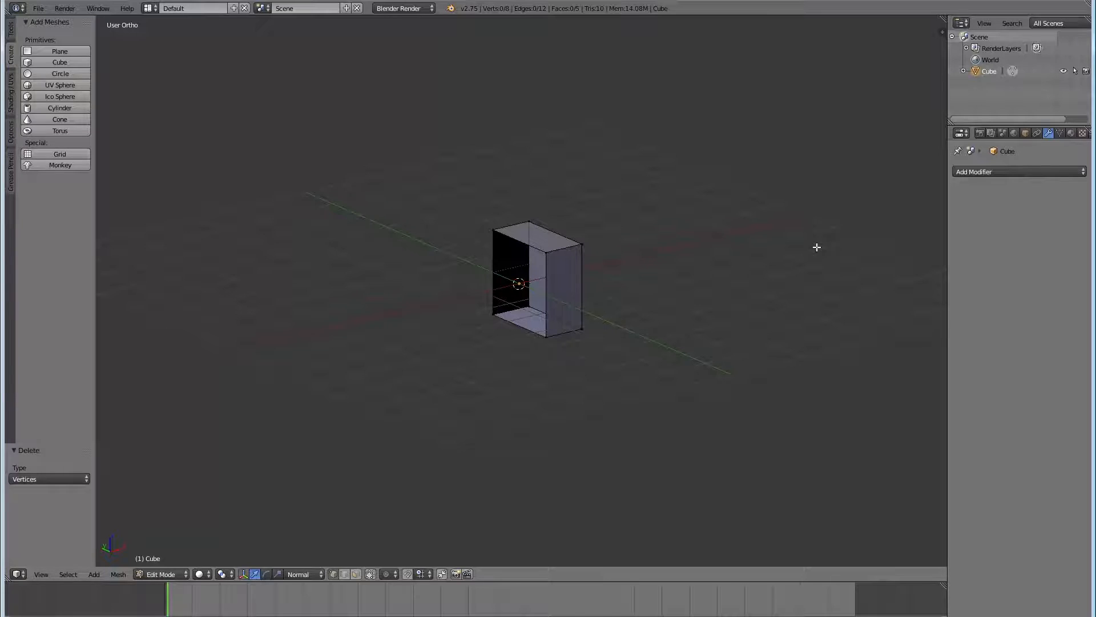
# - Add a Mirror modifier on the X axis to the half cube, and compare it in Object Mode and Edit Mode
pyautogui.click(1020, 172)
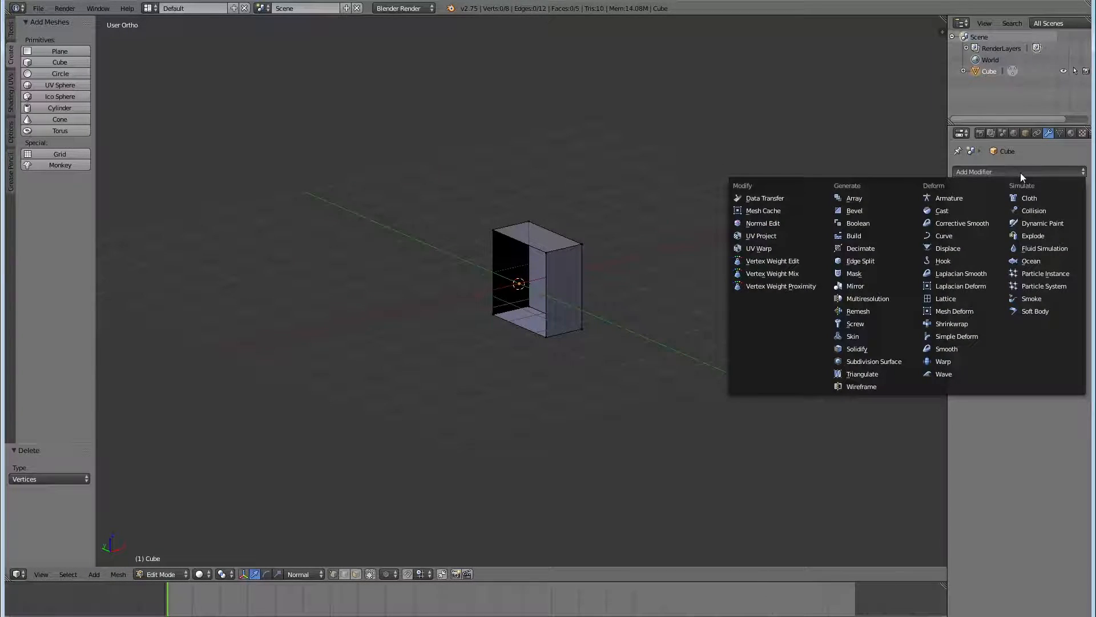
pyautogui.click(883, 288)
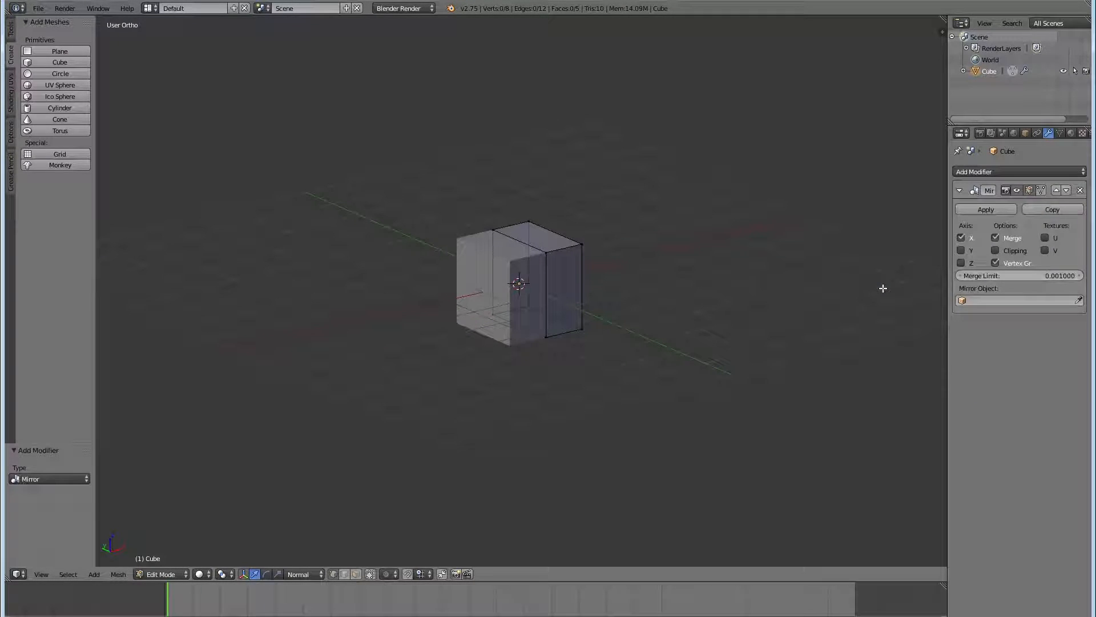
pyautogui.moveTo(811, 260); pyautogui.dragTo(707, 263, button='middle')
pyautogui.press('Tab')
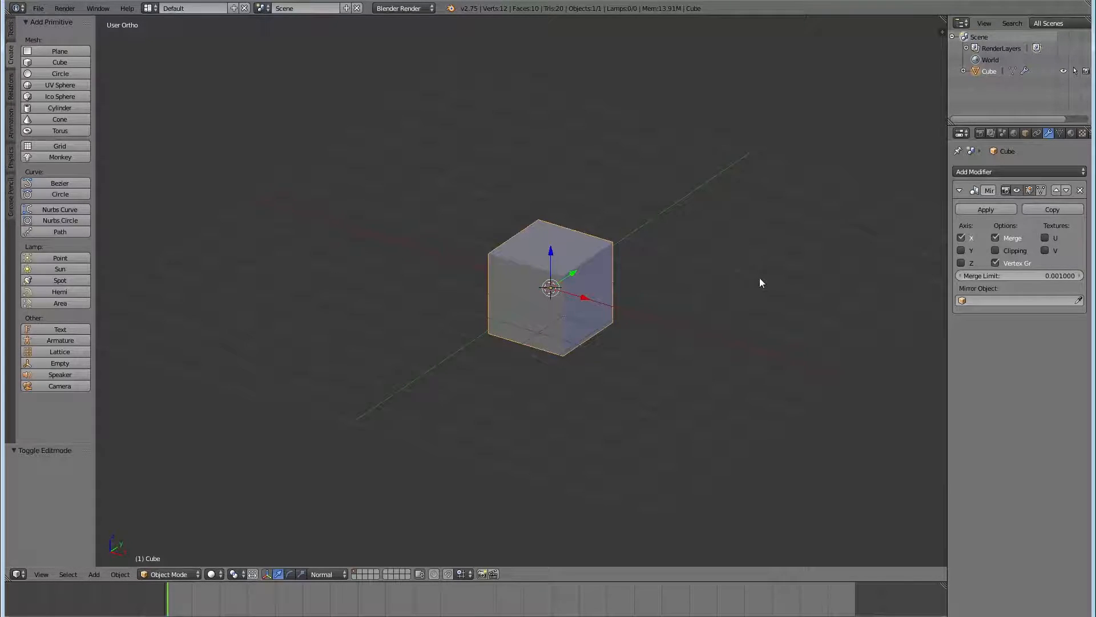
pyautogui.press('Tab')
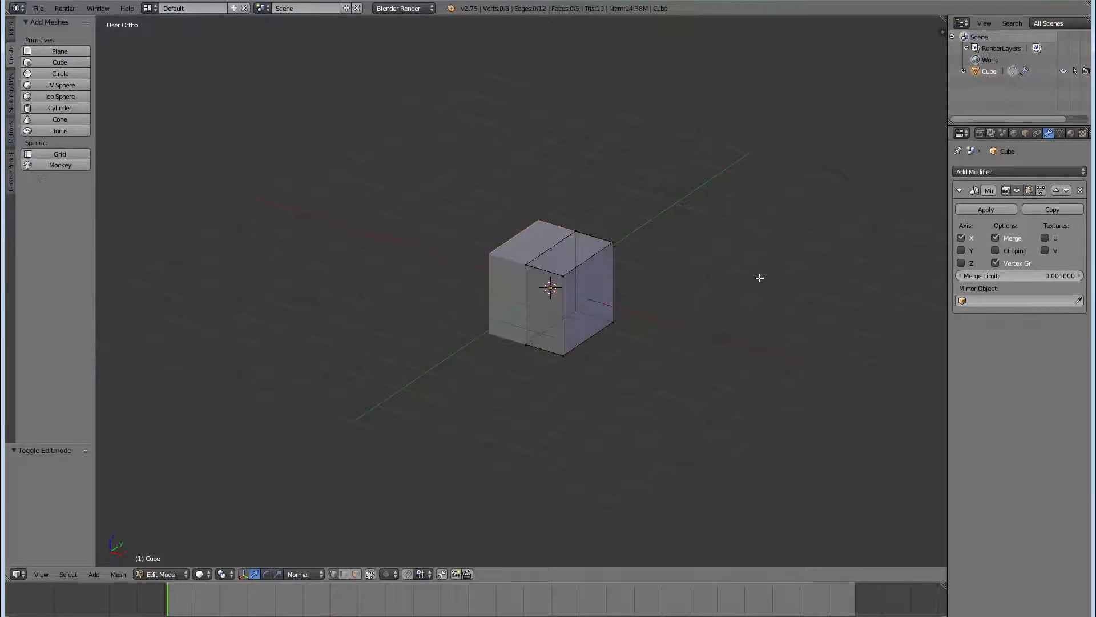
# - Move the upper front outer corner vertex by X 1.855, Y 0.417, Z 0.149, and back by X -1.046, Z -0.268
pyautogui.press('KP_1')
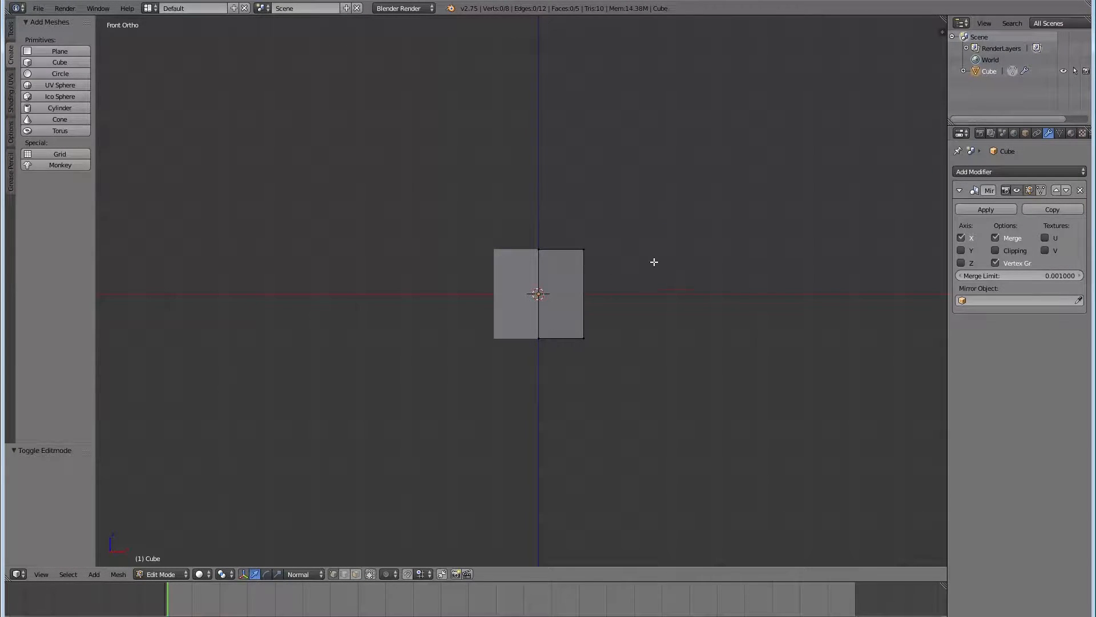
pyautogui.moveTo(653, 233); pyautogui.dragTo(638, 251, button='middle')
pyautogui.rightClick(575, 262)
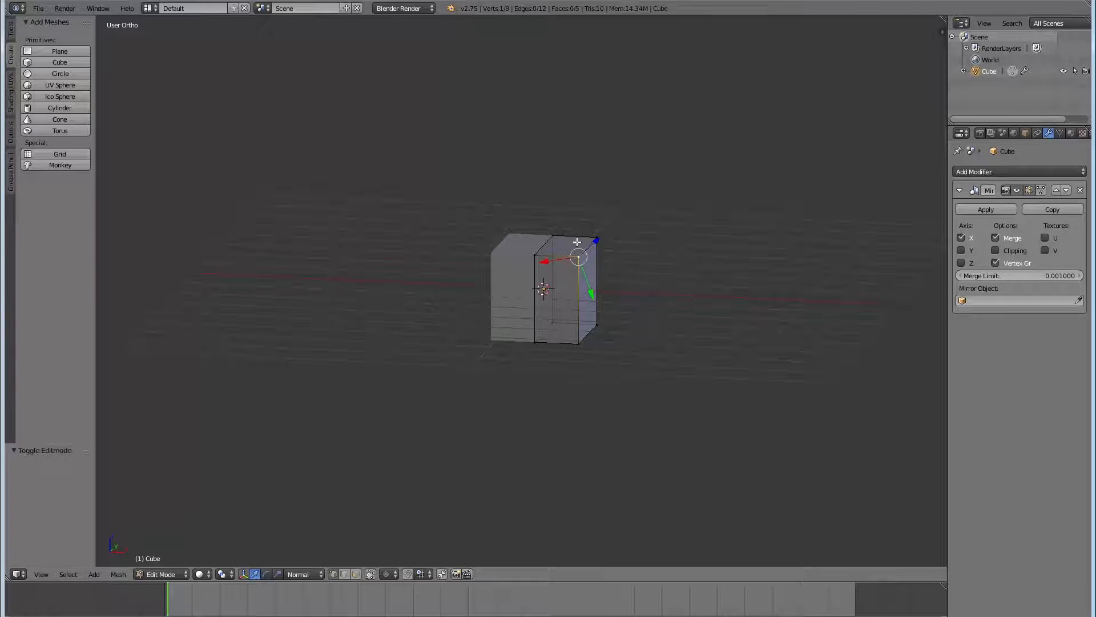
pyautogui.press('g')
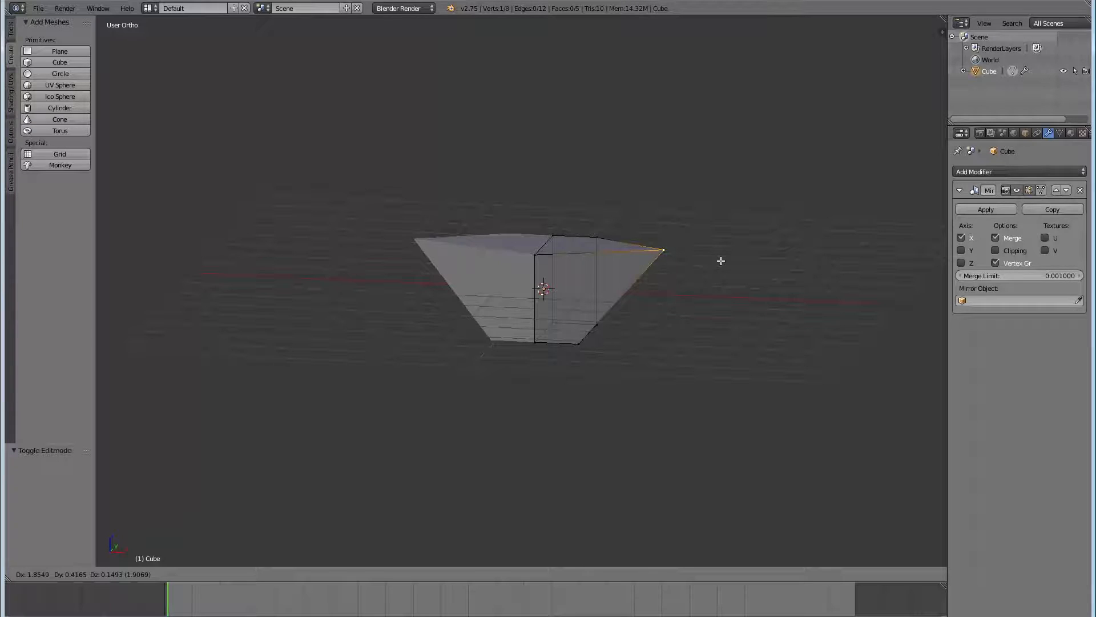
pyautogui.click(720, 260)
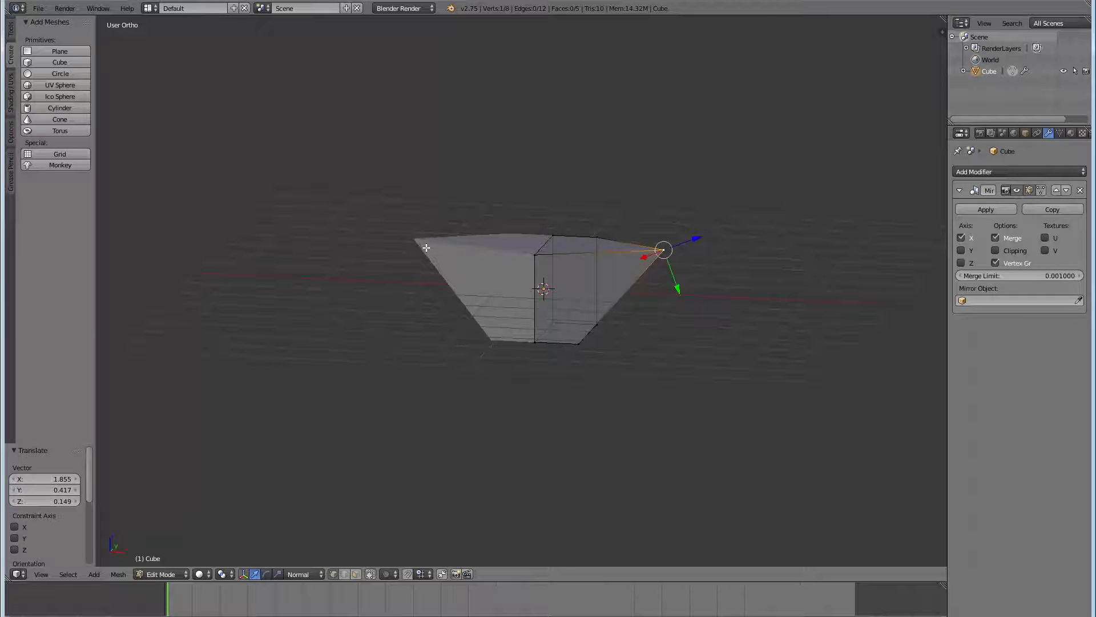
pyautogui.press('a')
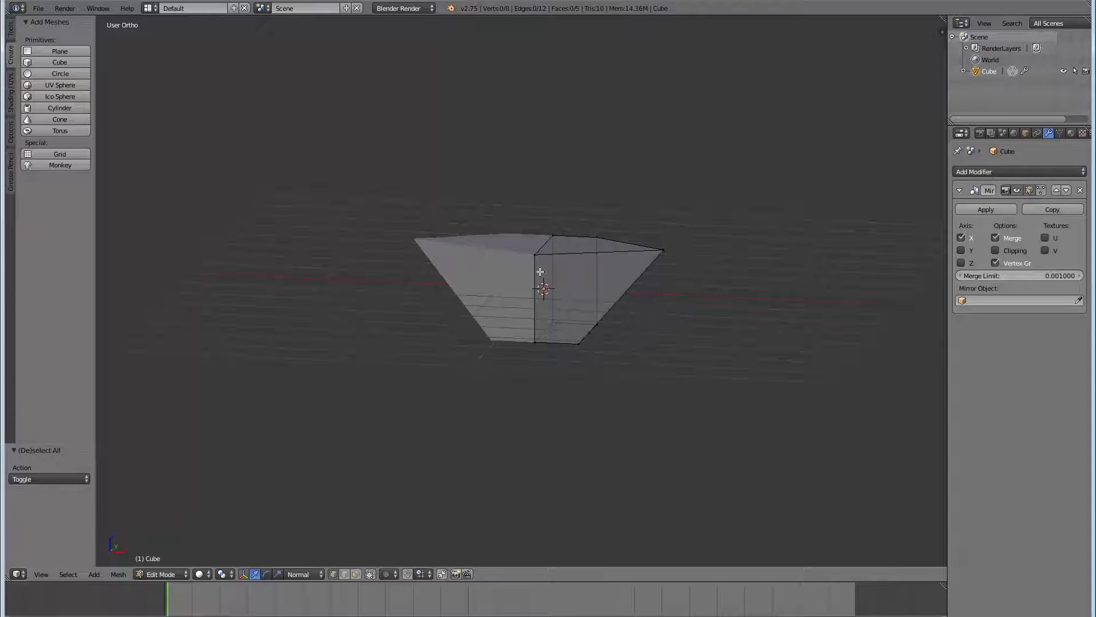
pyautogui.press('KP_1')
pyautogui.moveTo(671, 247); pyautogui.dragTo(634, 262, button='right')
# - Circle-select the half cube's four top vertices and extrude the top face upward
pyautogui.press('c')
pyautogui.moveTo(546, 250); pyautogui.dragTo(631, 256)
pyautogui.rightClick(644, 258)
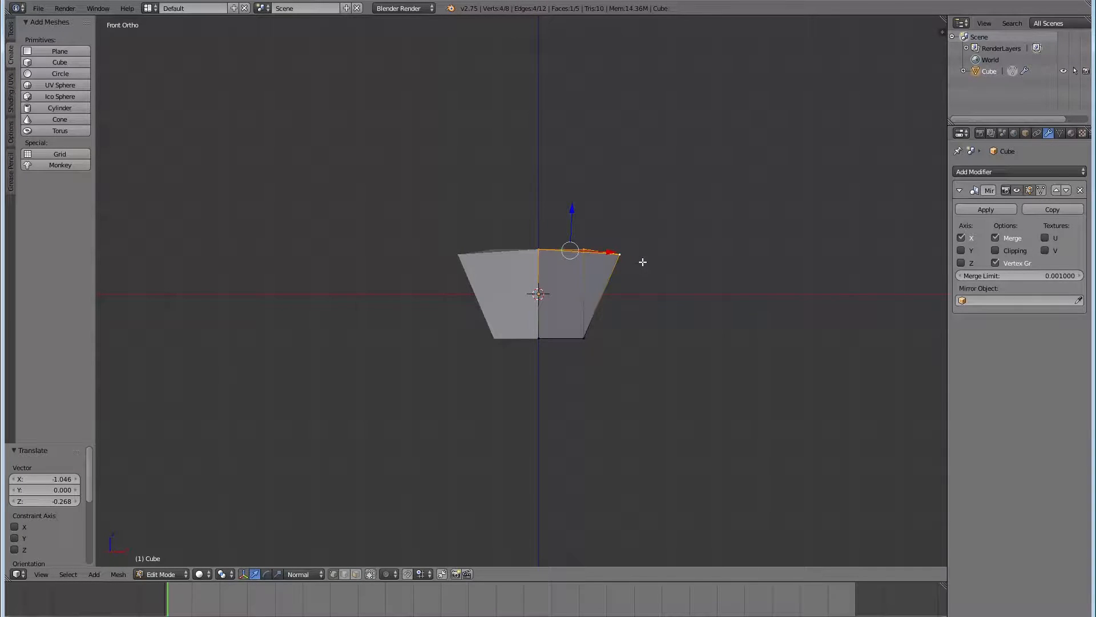
pyautogui.moveTo(643, 262); pyautogui.dragTo(643, 251, button='middle')
pyautogui.press('e')
pyautogui.click(642, 146)
# - Move the extruded top face outward and scale it down into a narrow tip
pyautogui.moveTo(660, 186); pyautogui.dragTo(655, 214, button='middle')
pyautogui.press('g')
pyautogui.click(706, 185)
pyautogui.moveTo(762, 238); pyautogui.dragTo(697, 200, button='middle')
pyautogui.press('s')
pyautogui.click(601, 150)
# - Add one loop cut around the tapered extrusion and slide it toward the extrusion's base
pyautogui.moveTo(601, 151); pyautogui.dragTo(640, 238, button='middle')
pyautogui.hotkey('ctrl', 'r')
pyautogui.click(602, 223)
pyautogui.click(603, 245)
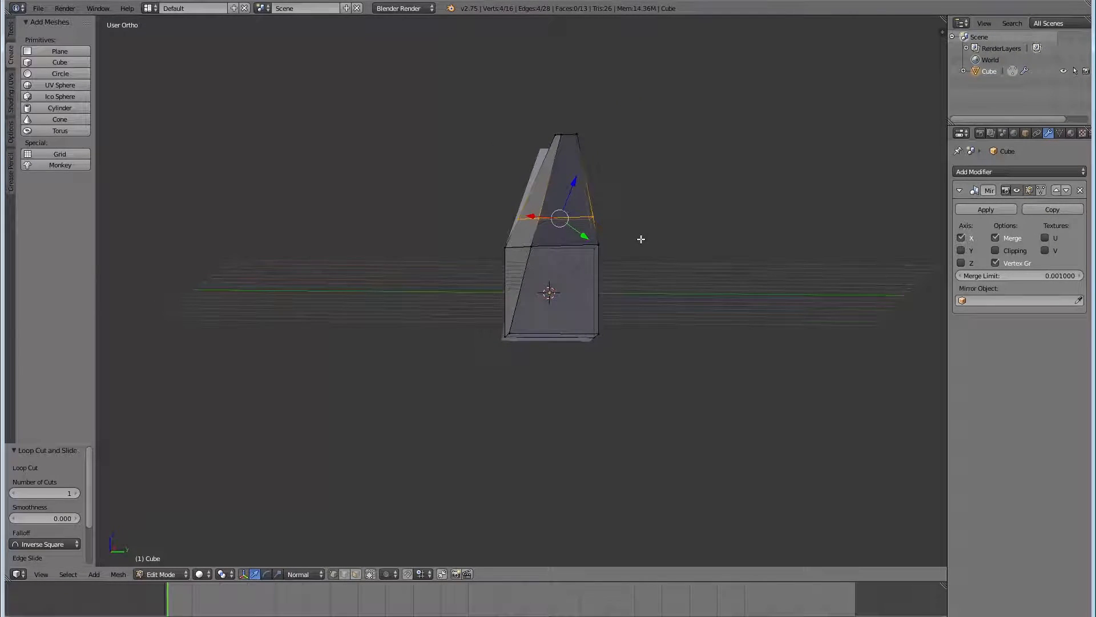
# - Select the new loop's front edge, move it backward to form a ledge, and deselect everything
pyautogui.press('a')
pyautogui.rightClick(529, 219)
pyautogui.press('g')
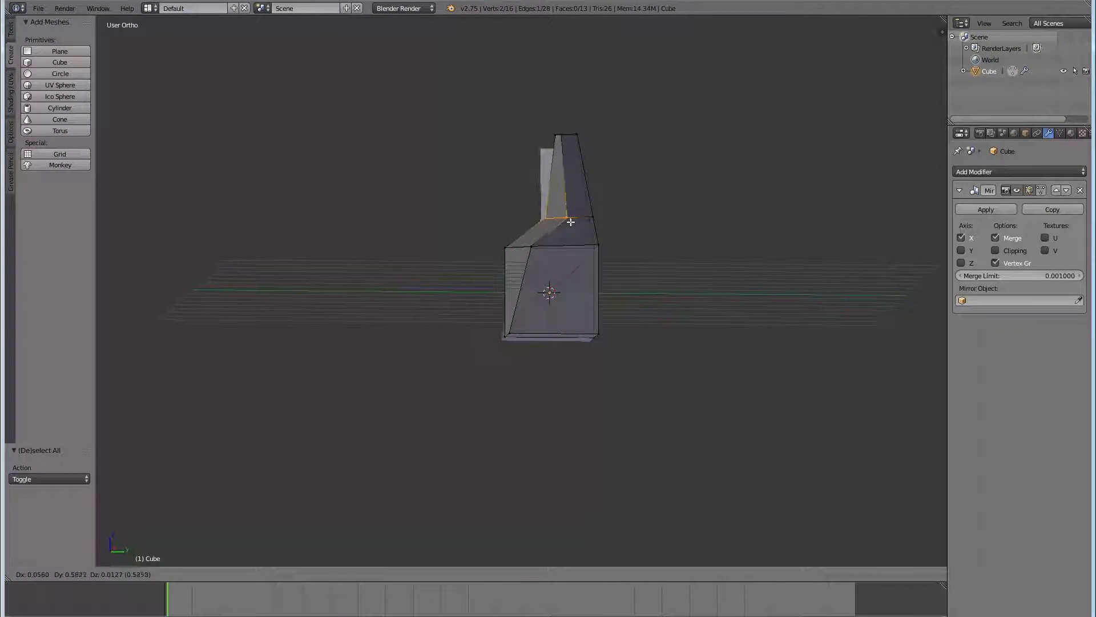
pyautogui.click(563, 223)
pyautogui.moveTo(542, 263); pyautogui.dragTo(636, 323, button='middle')
pyautogui.press('a')
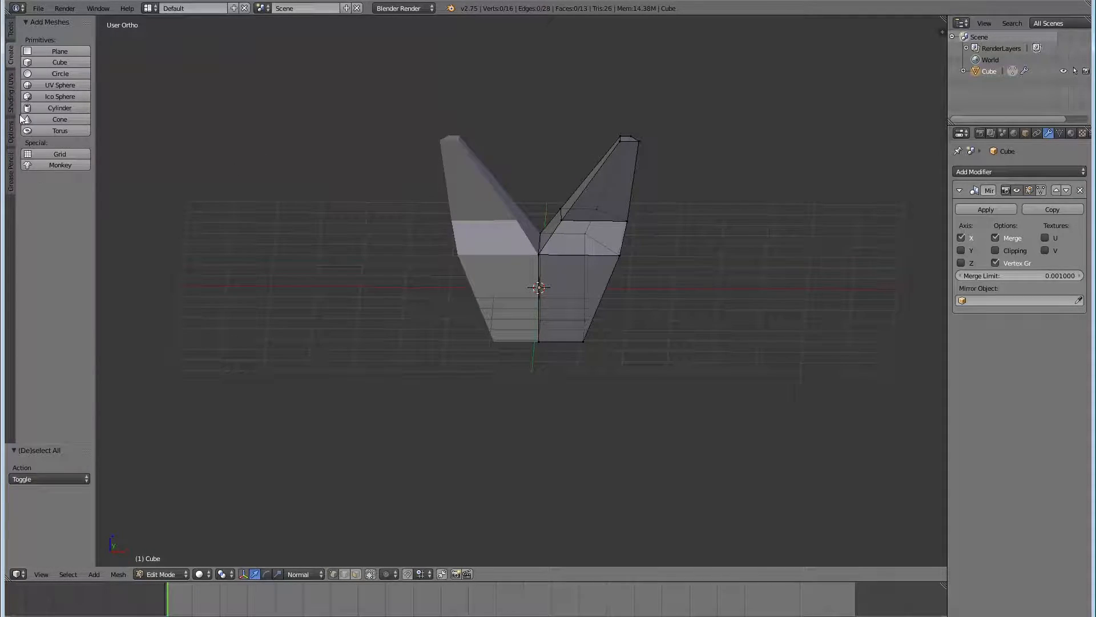
# - Inspect the mirrored shape from several angles and remove its Mirror modifier
pyautogui.moveTo(548, 225); pyautogui.dragTo(441, 213, button='middle')
pyautogui.scroll(4, 458, 247)
pyautogui.scroll(3, 458, 247)
pyautogui.scroll(-4, 465, 257)
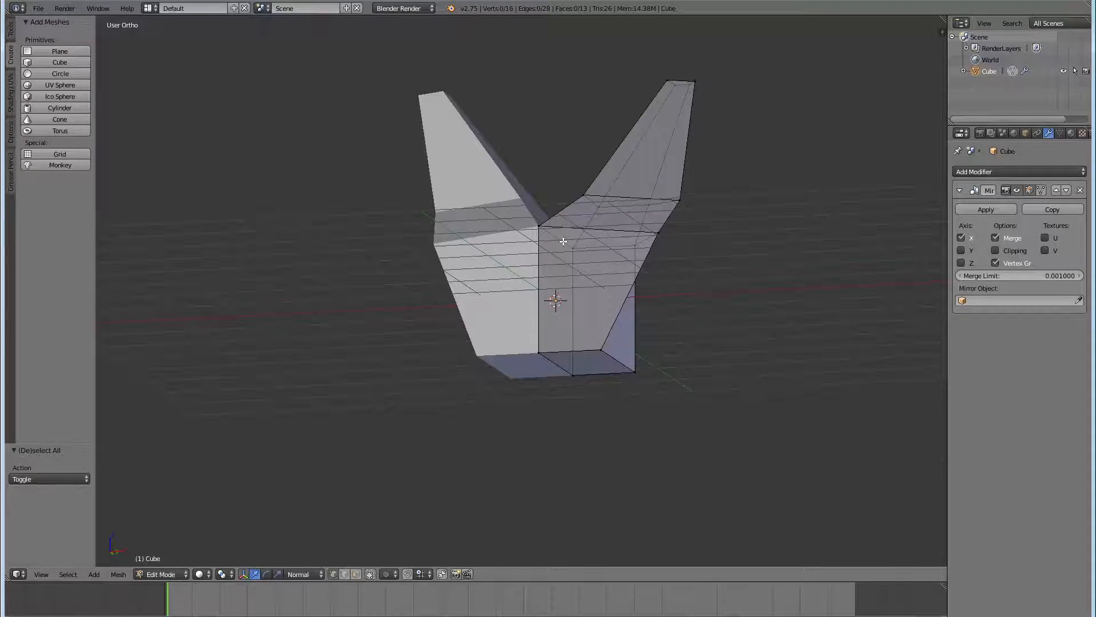
pyautogui.moveTo(558, 152); pyautogui.dragTo(605, 188, button='middle')
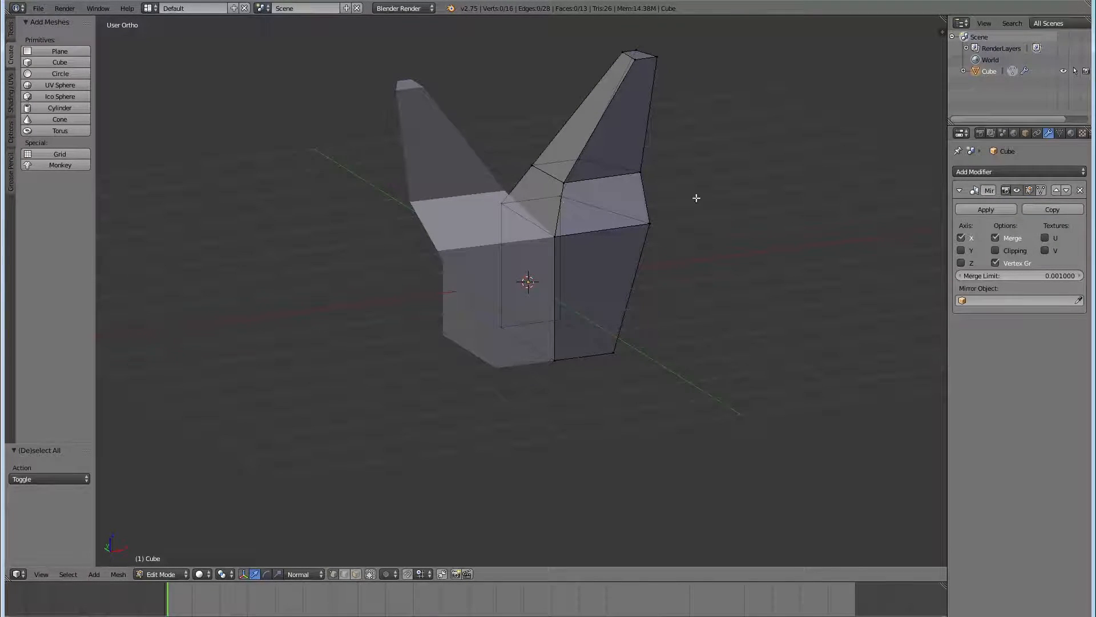
pyautogui.click(1080, 192)
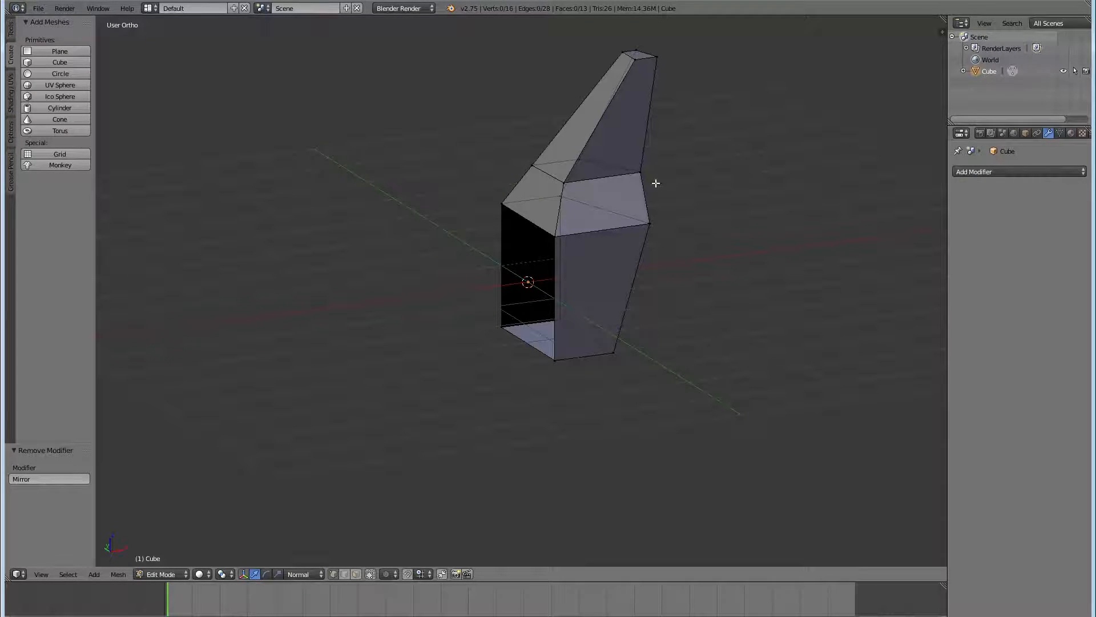
# - Switch to Object Mode and delete the half mesh from the scene
pyautogui.click(165, 574)
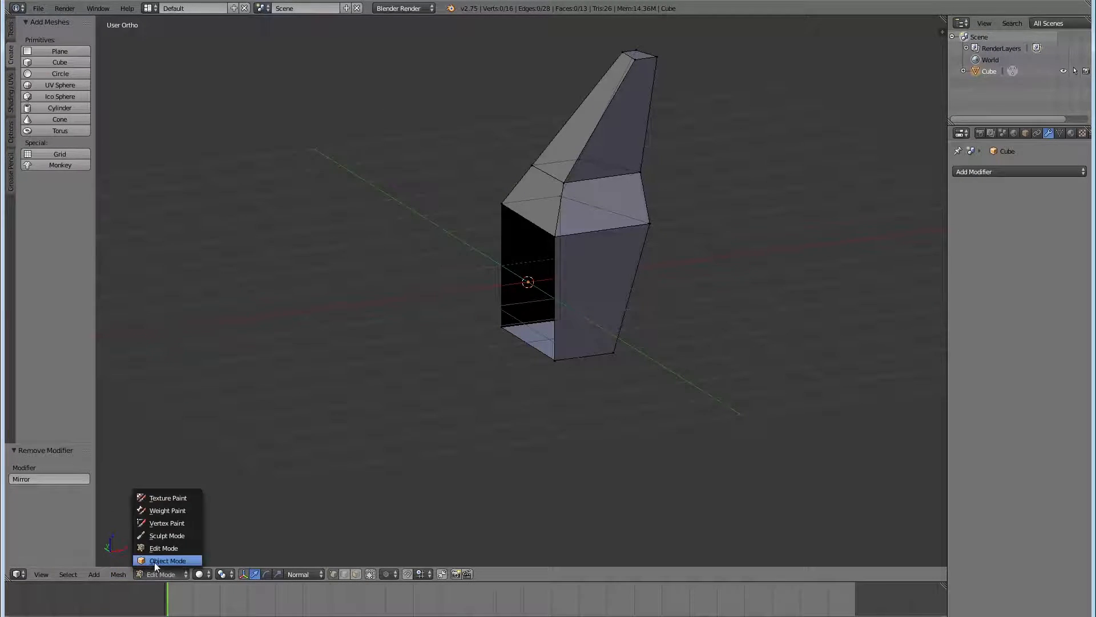
pyautogui.click(153, 562)
pyautogui.press('x')
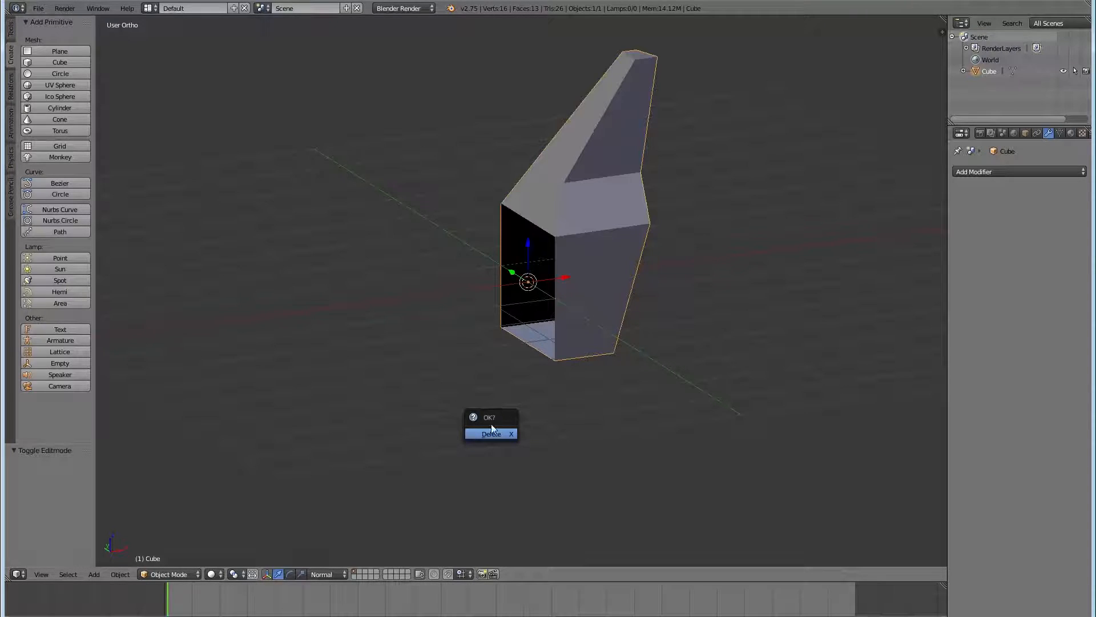
pyautogui.click(491, 434)
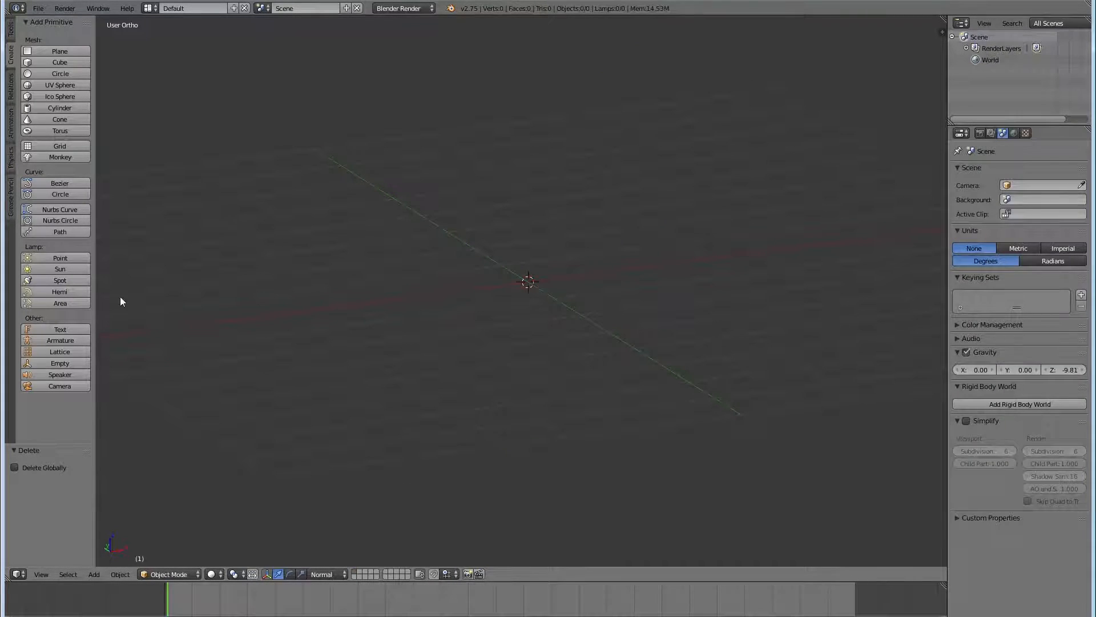
# - Add a new Monkey mesh and view it from the front
pyautogui.click(40, 154)
pyautogui.moveTo(601, 314); pyautogui.dragTo(315, 273, button='middle')
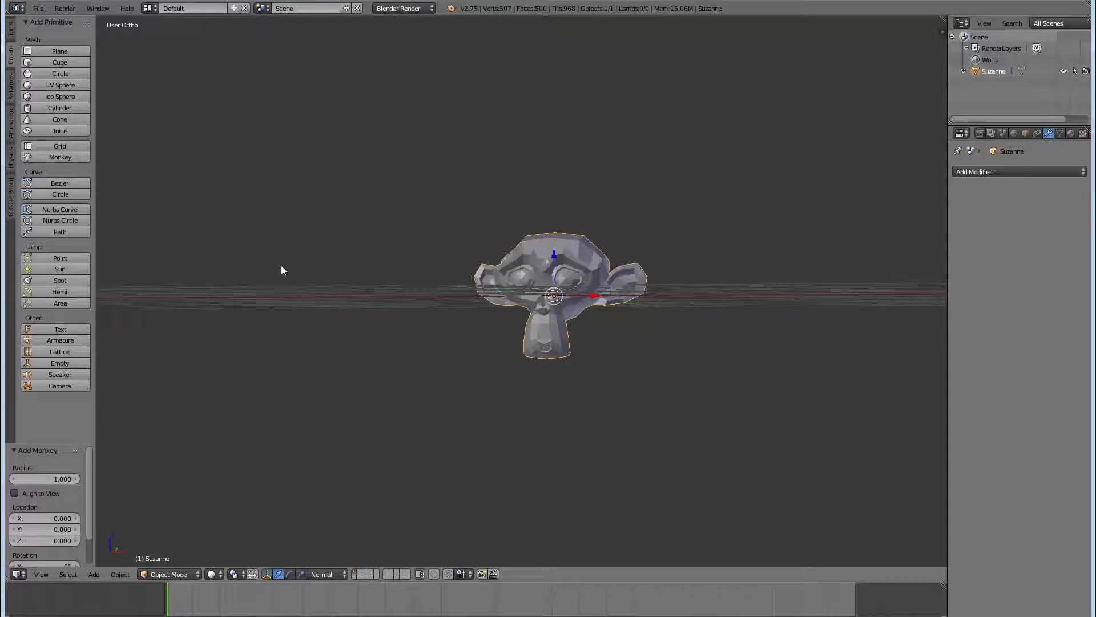
# - Compare smooth and flat shading on the monkey by alternating between them, finishing on flat
pyautogui.click(10, 28)
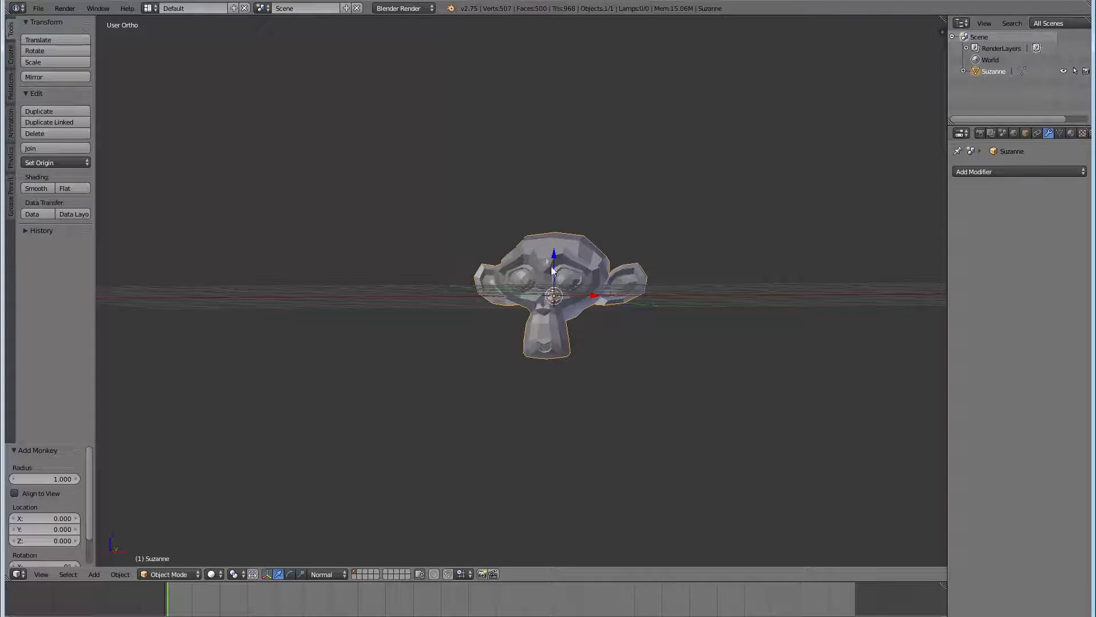
pyautogui.scroll(2, 587, 302)
pyautogui.scroll(1, 587, 300)
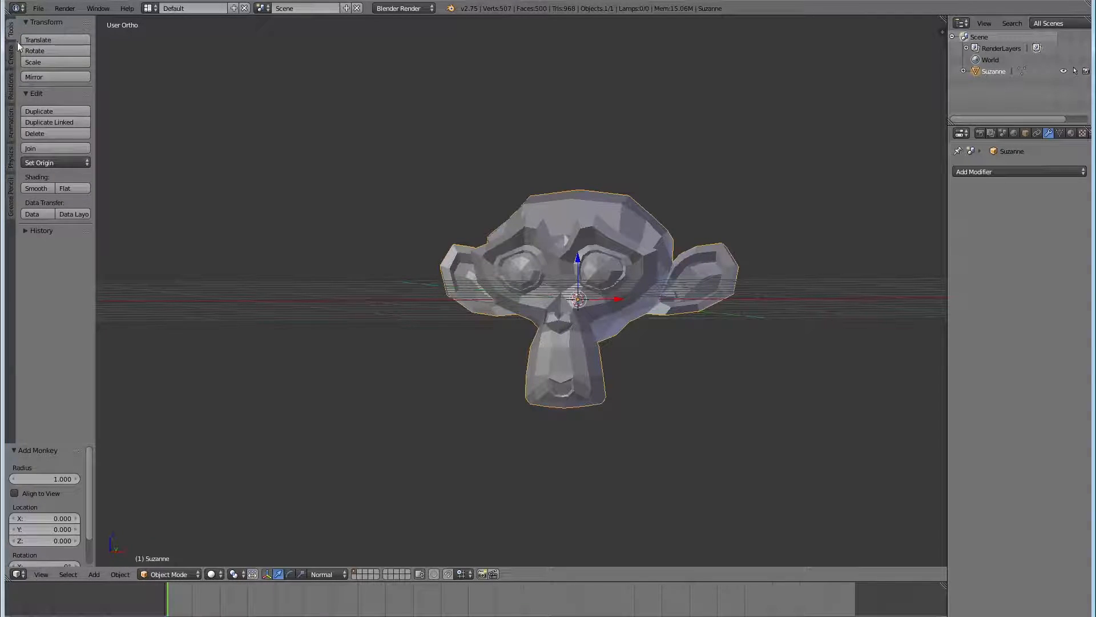
pyautogui.click(50, 191)
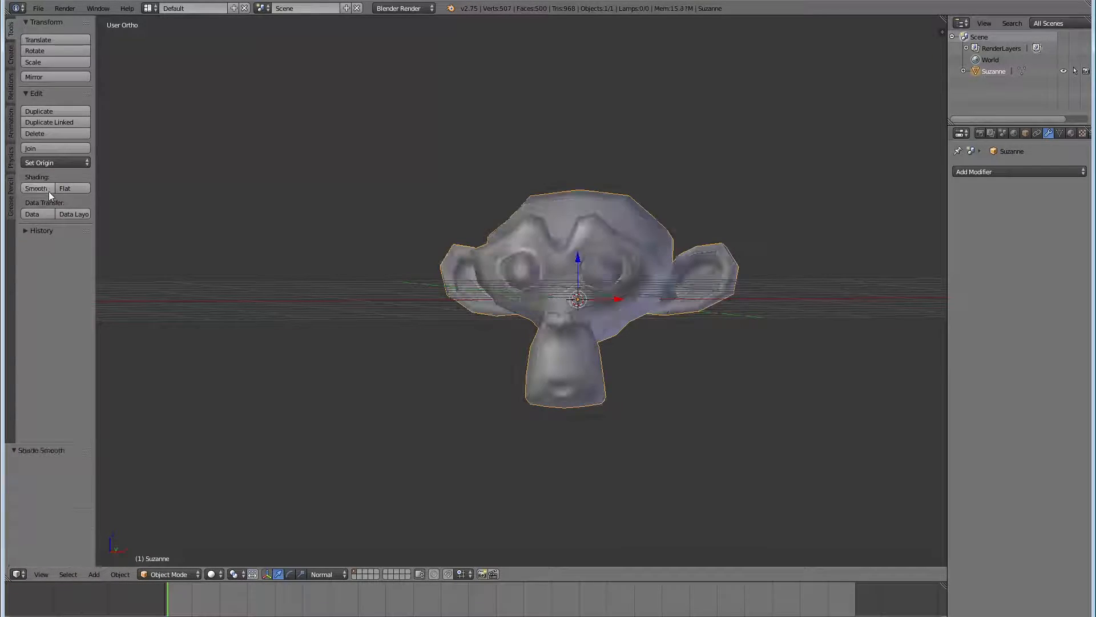
pyautogui.click(67, 188)
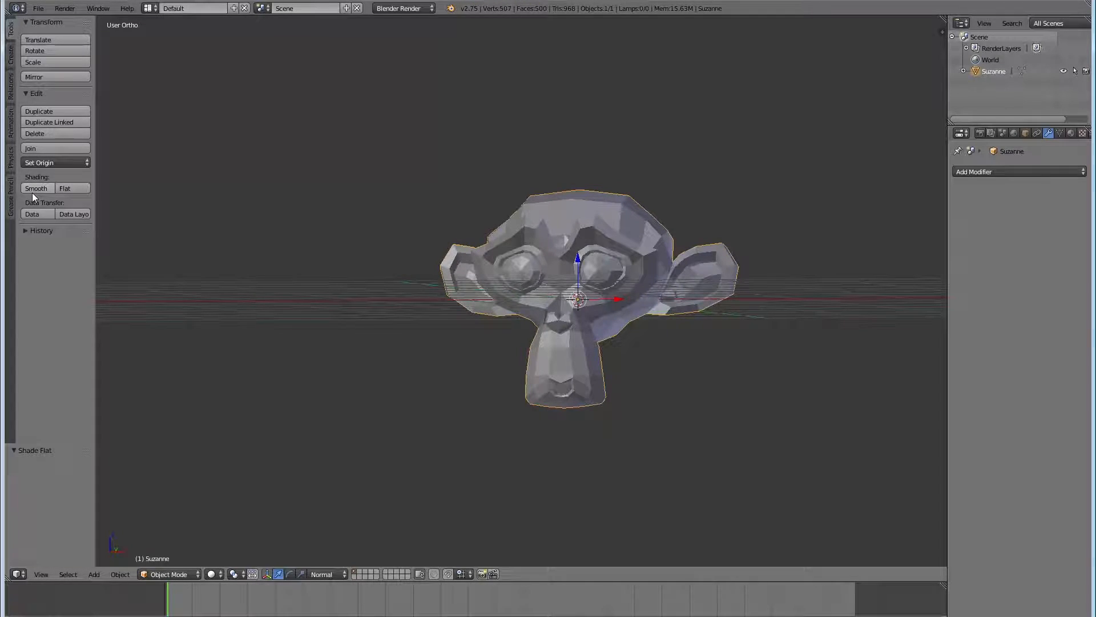
pyautogui.click(33, 189)
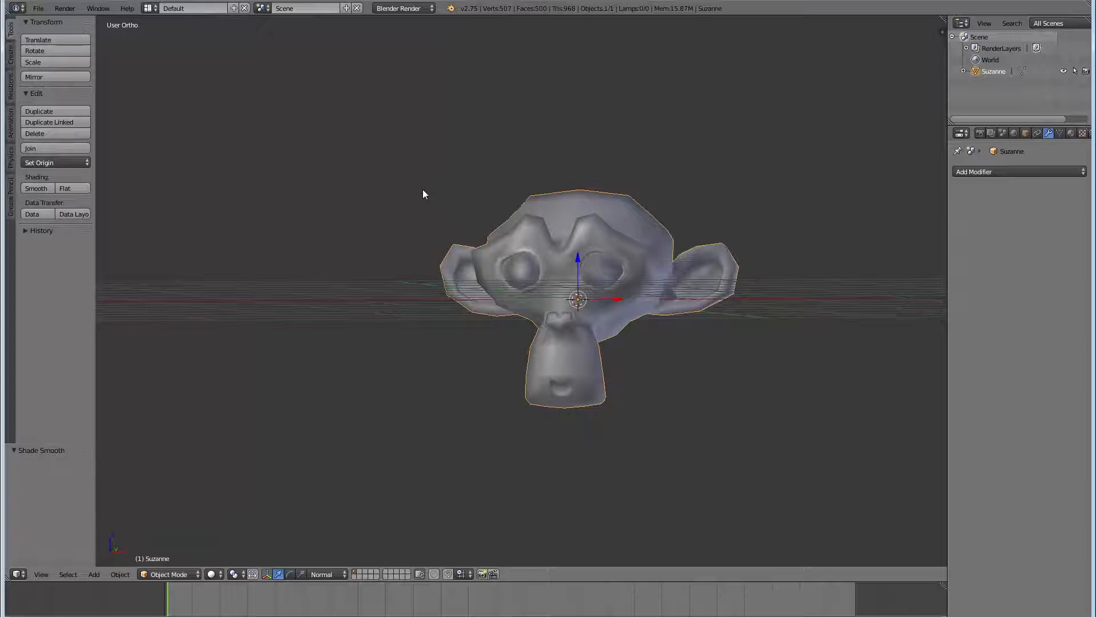
pyautogui.click(67, 189)
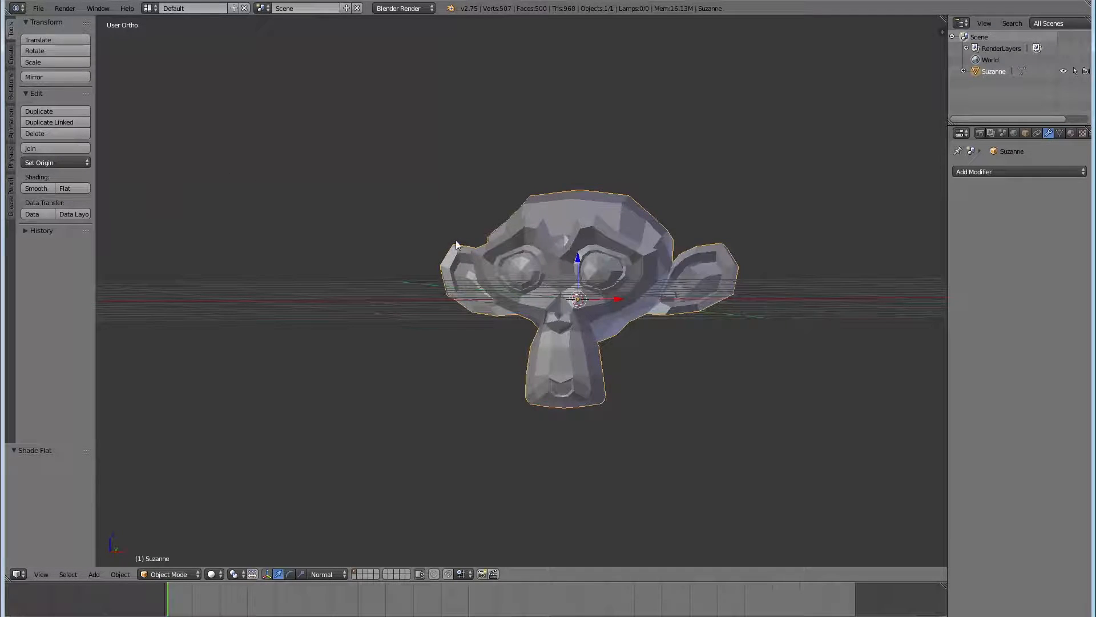
# - Inspect the monkey's faceted surface from several sides and apply smooth shading to it
pyautogui.moveTo(499, 237); pyautogui.dragTo(562, 234, button='middle')
pyautogui.scroll(2, 543, 222)
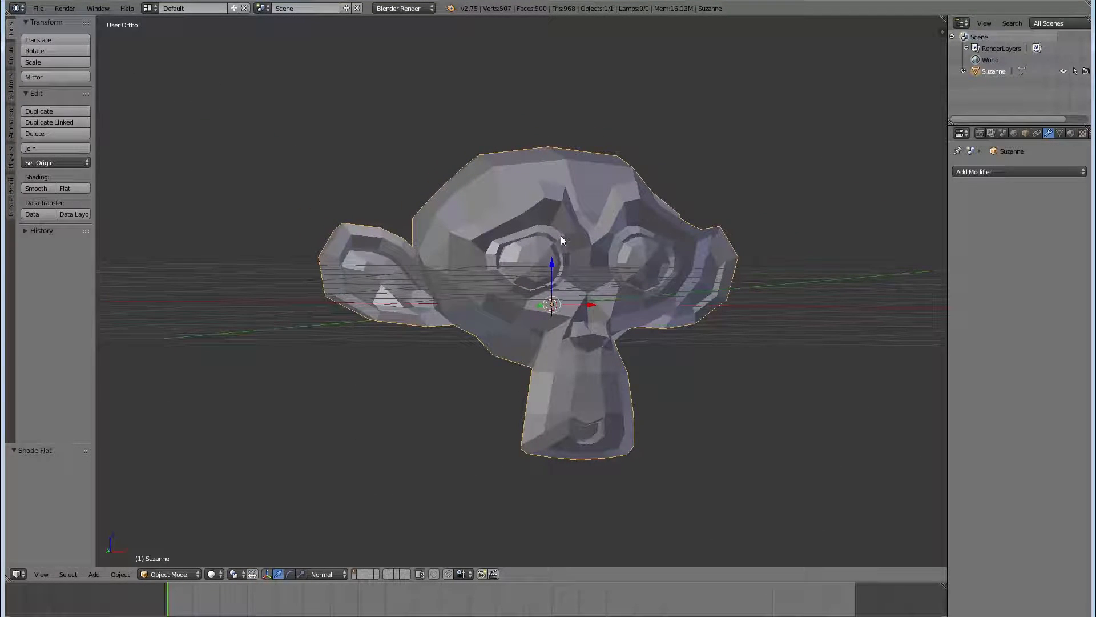
pyautogui.moveTo(553, 195); pyautogui.dragTo(568, 232, button='middle')
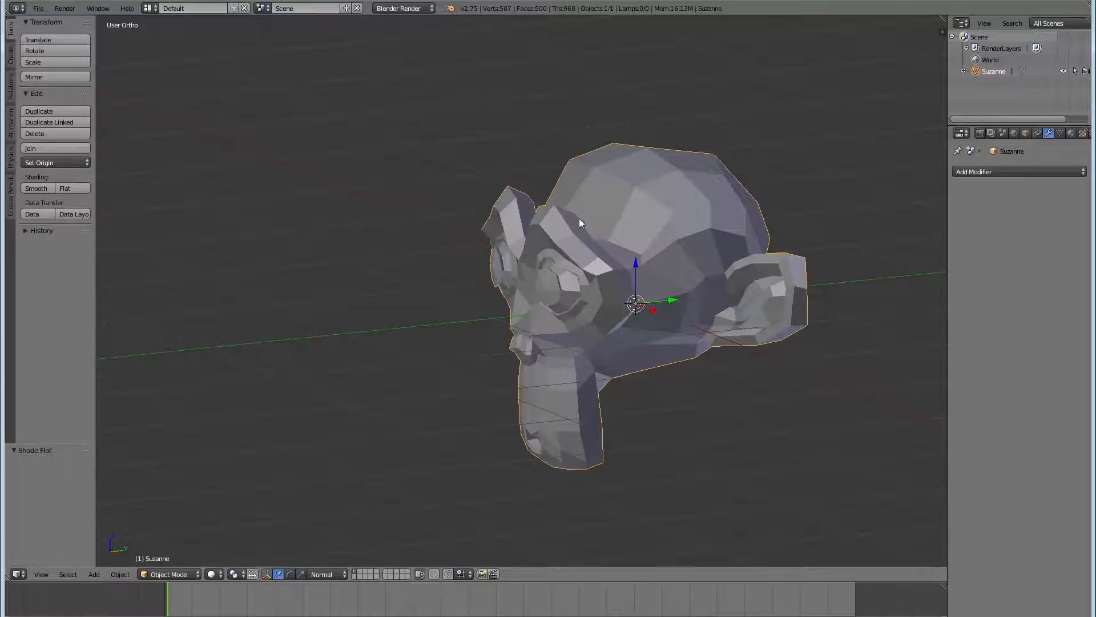
pyautogui.moveTo(563, 188); pyautogui.dragTo(239, 206, button='middle')
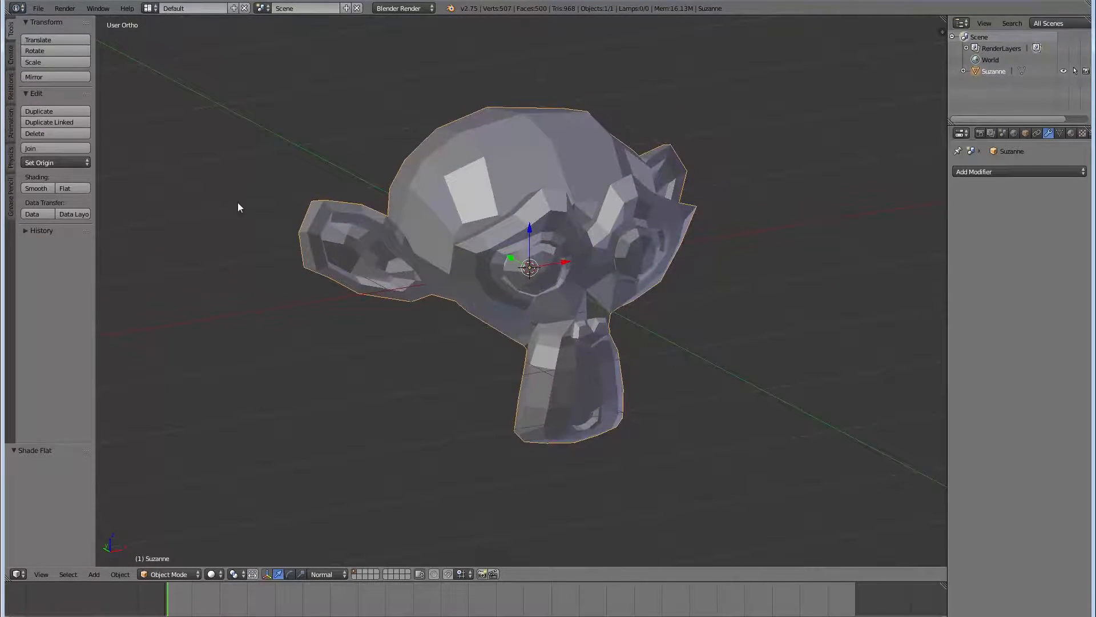
pyautogui.click(50, 188)
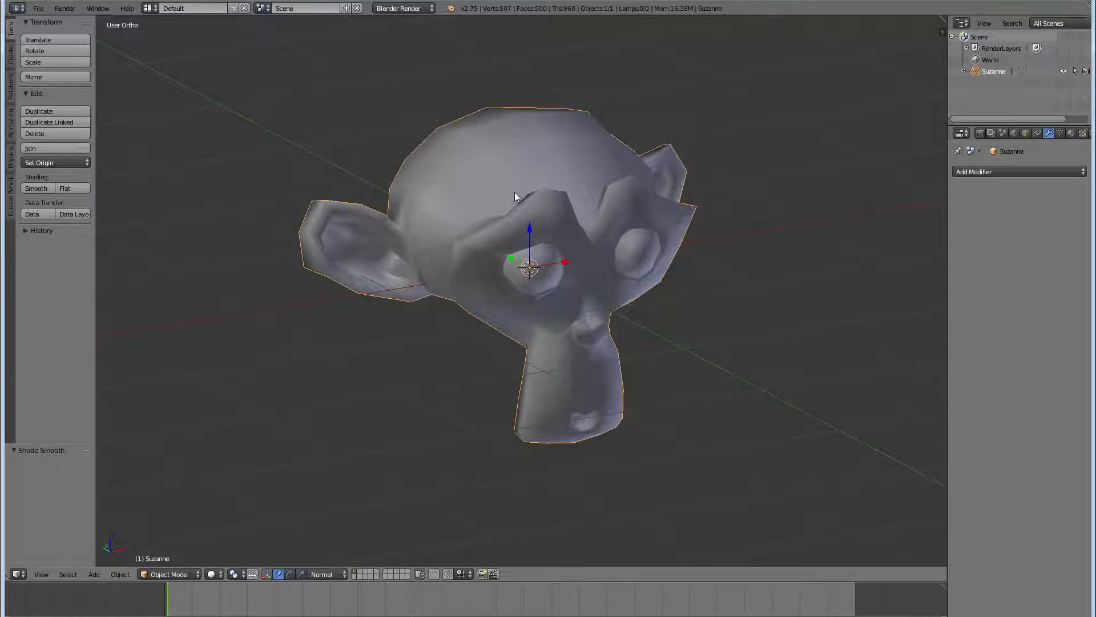
# - Add a Subdivision Surface modifier to the smooth-shaded monkey and view the head from the front
pyautogui.moveTo(492, 200); pyautogui.dragTo(397, 190, button='middle')
pyautogui.moveTo(594, 245); pyautogui.dragTo(719, 235, button='middle')
pyautogui.click(1034, 169)
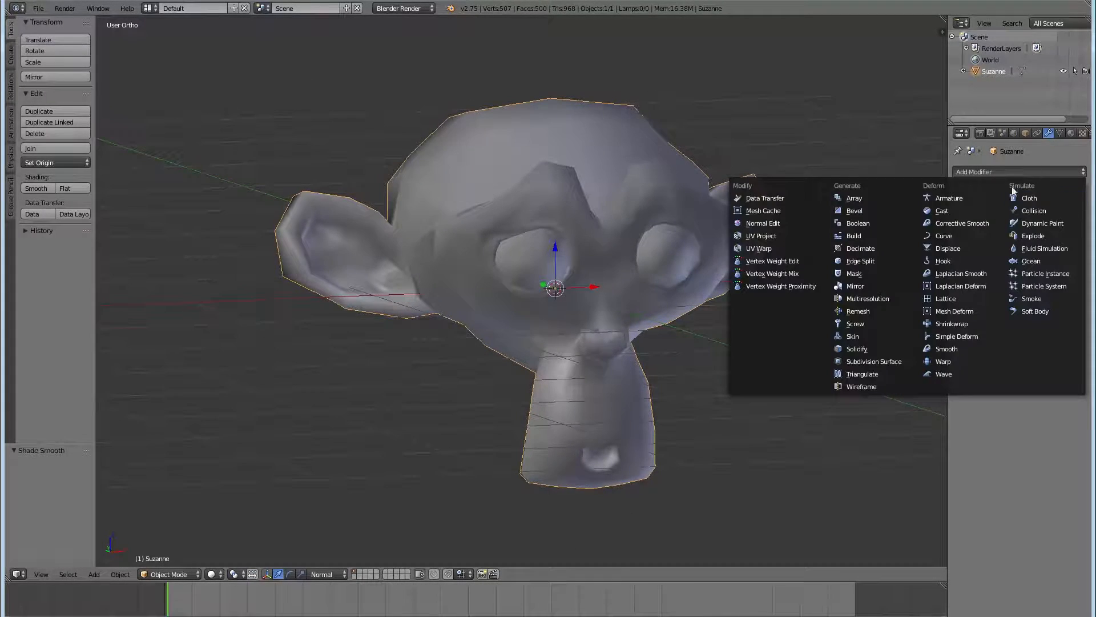
pyautogui.click(872, 358)
pyautogui.moveTo(643, 330); pyautogui.dragTo(653, 224, button='middle')
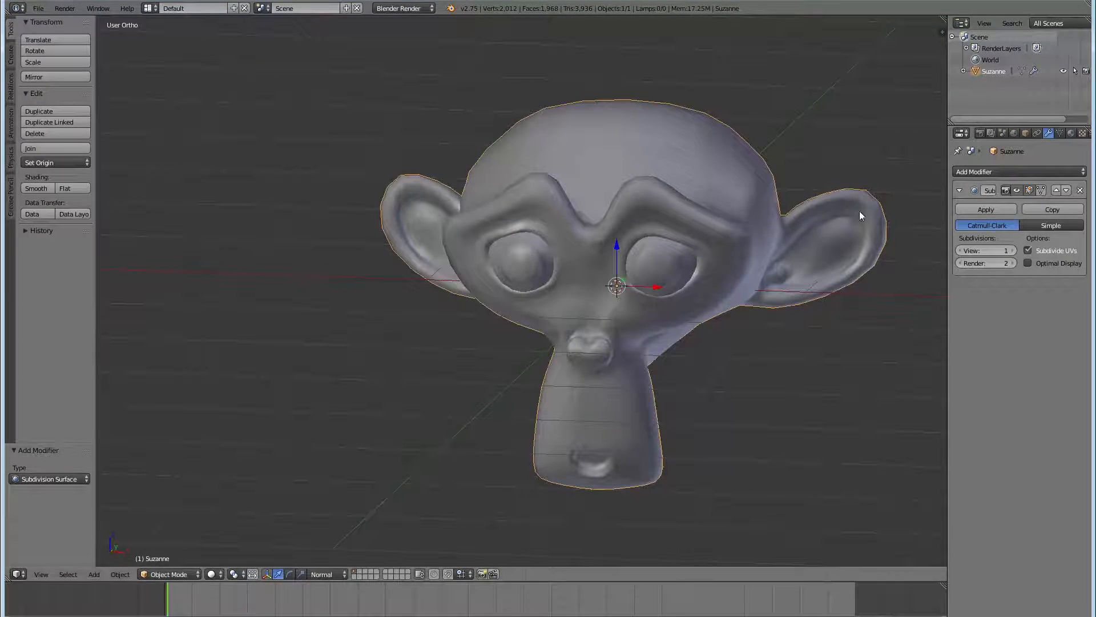
# - Create a new material for the monkey and set its diffuse intensity to 1.000
pyautogui.click(1071, 134)
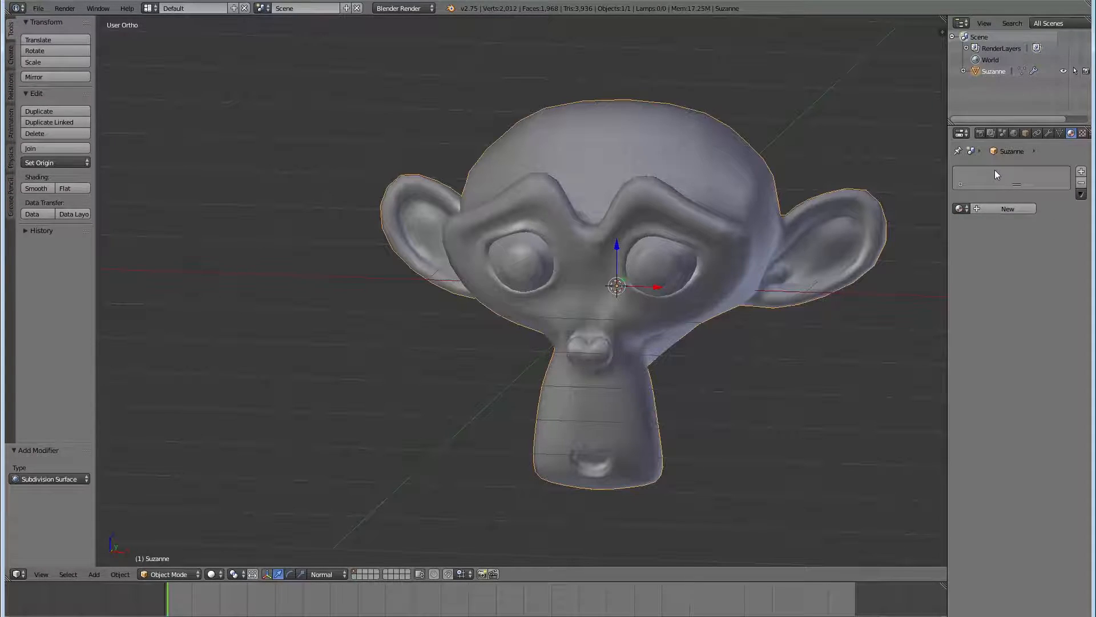
pyautogui.click(980, 209)
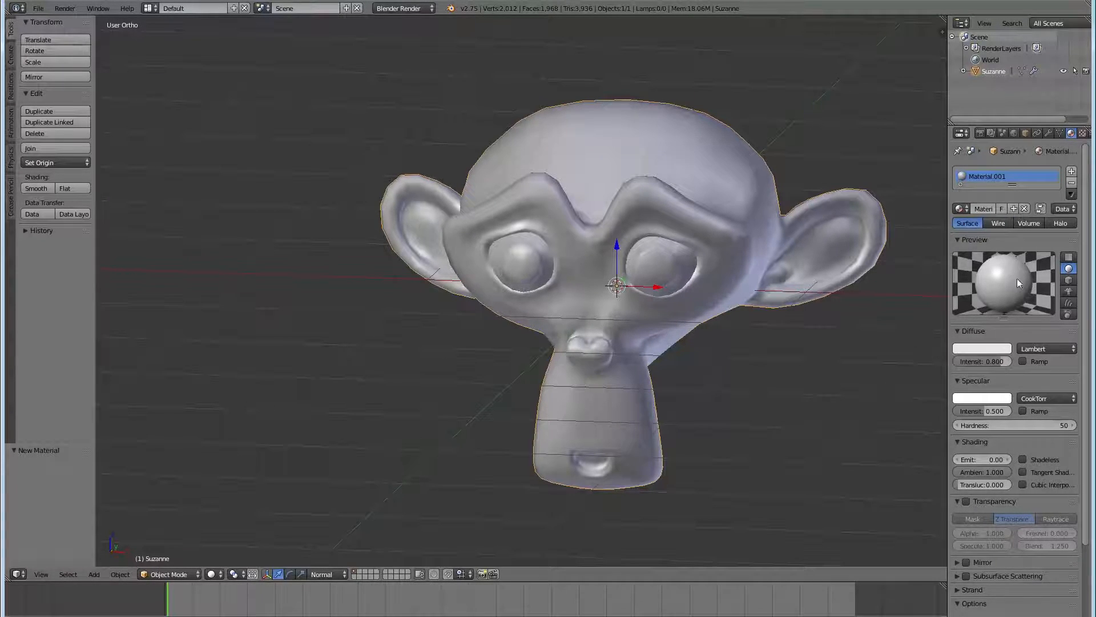
pyautogui.scroll(-1, 1015, 272)
pyautogui.moveTo(978, 333)
pyautogui.mouseDown()
pyautogui.moveTo(991, 334)
pyautogui.moveTo(948, 334)
pyautogui.moveTo(996, 334)
pyautogui.mouseUp()
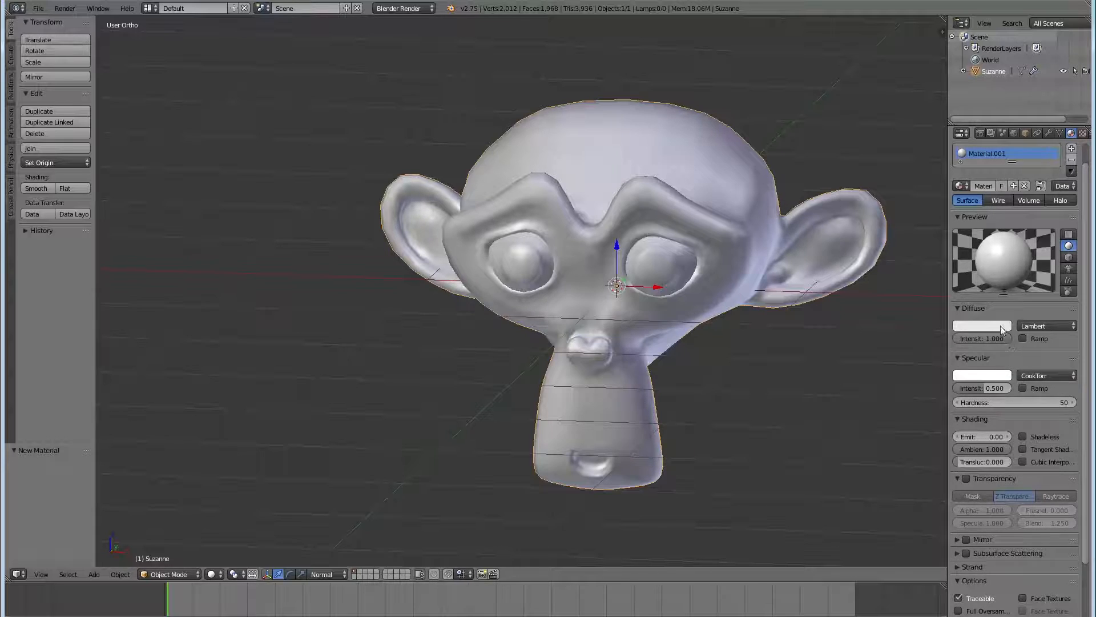
# - Set the material's diffuse color to a saturated green with R 0.000, G 0.800 and B about 0.001
pyautogui.click(999, 326)
pyautogui.moveTo(953, 216)
pyautogui.mouseDown()
pyautogui.moveTo(981, 197)
pyautogui.moveTo(983, 229)
pyautogui.moveTo(955, 231)
pyautogui.moveTo(967, 218)
pyautogui.moveTo(915, 193)
pyautogui.mouseUp()
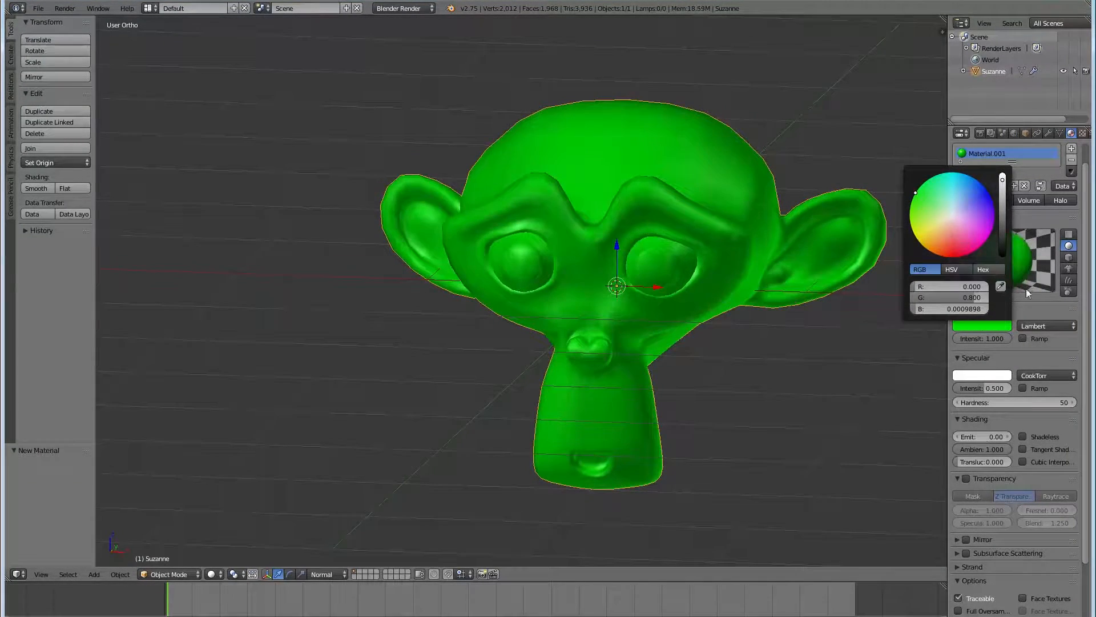
pyautogui.click(1050, 326)
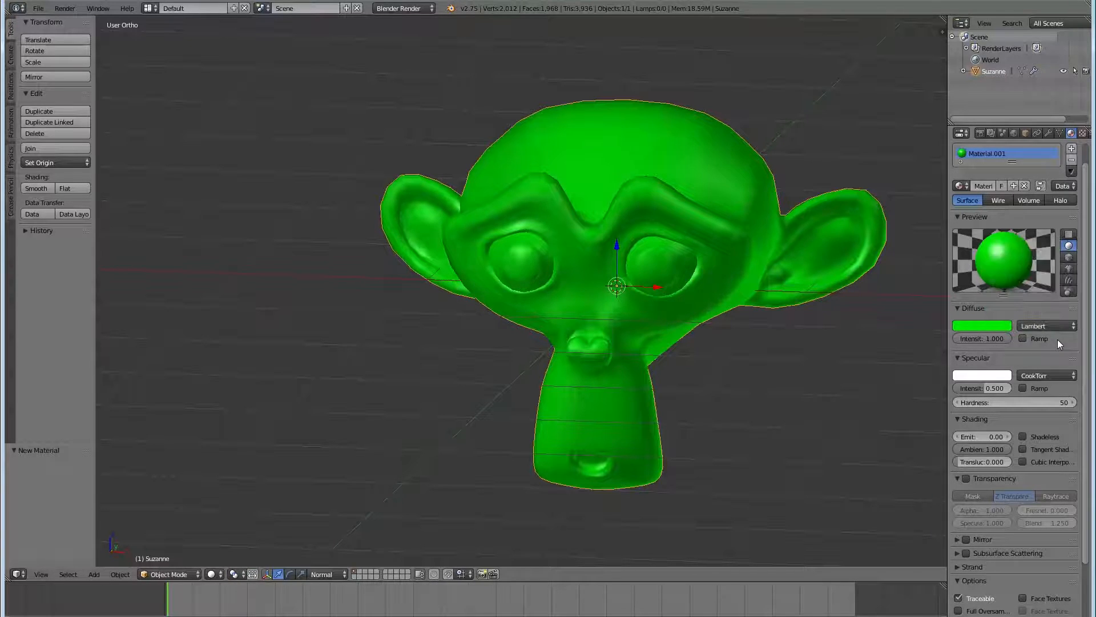
# - Try the Fresnel diffuse shader with Fresnel 5.000 and Factor 0.000, and return the shader to Lambert
pyautogui.click(1057, 327)
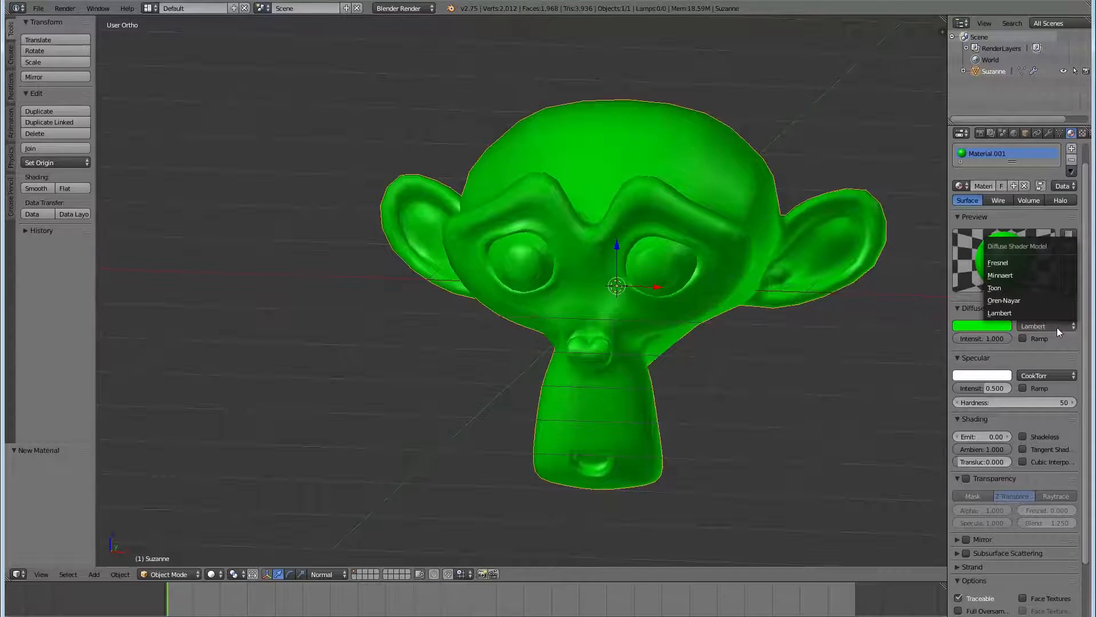
pyautogui.click(1021, 262)
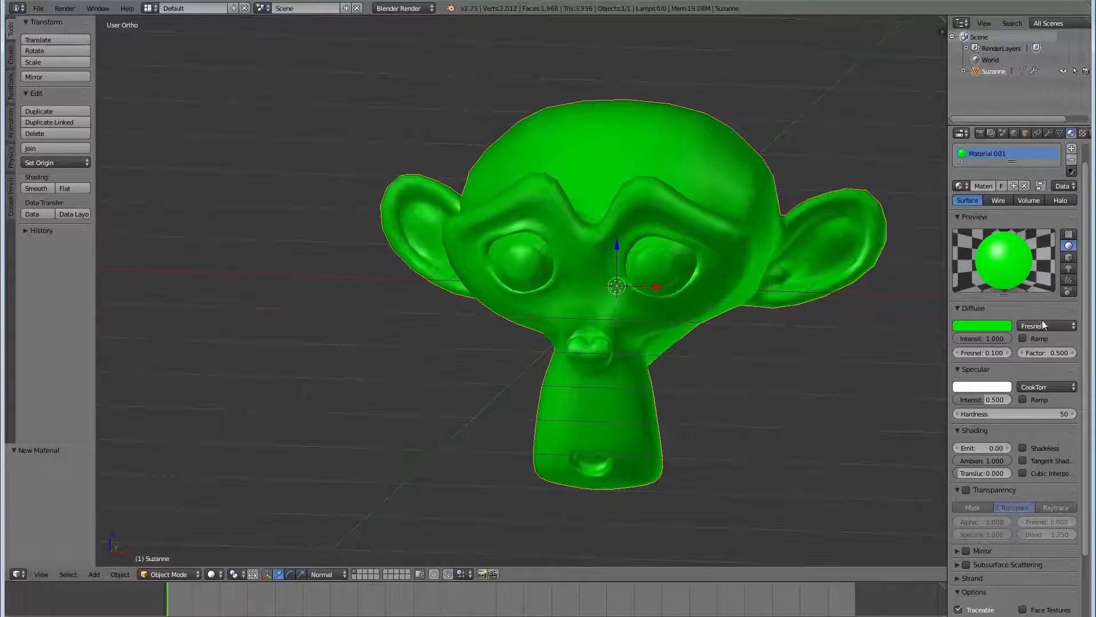
pyautogui.moveTo(1035, 354); pyautogui.dragTo(971, 353)
pyautogui.click(1028, 326)
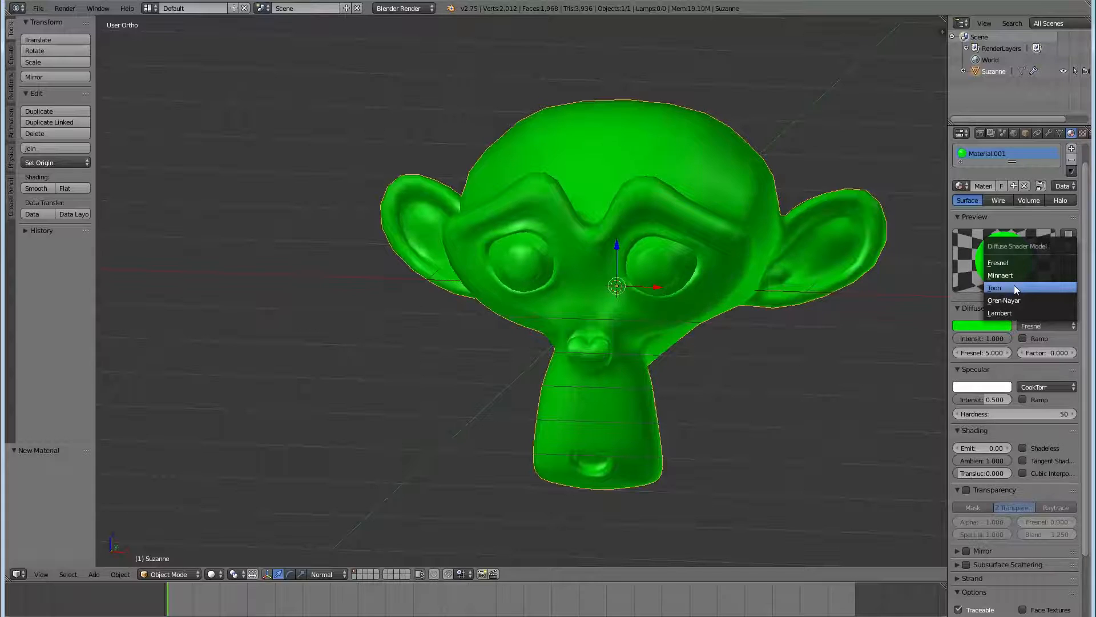
pyautogui.click(1009, 313)
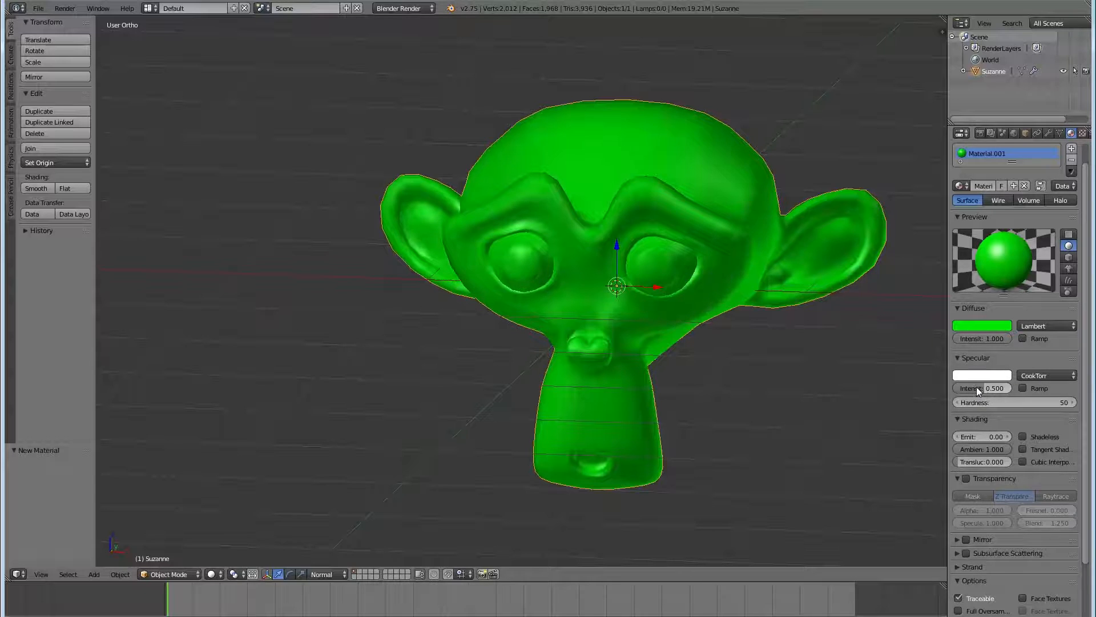
# - Set the green material's specular intensity to 1.000
pyautogui.moveTo(982, 388); pyautogui.dragTo(1012, 388)
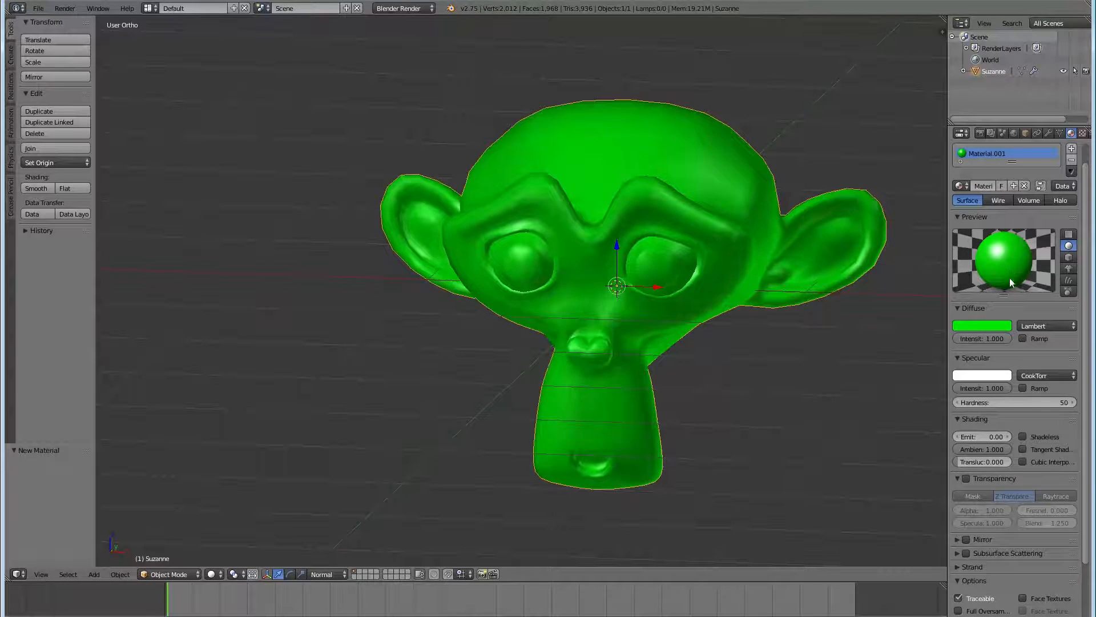
# - Remove the green material slot from Suzanne and create a new material in its place
pyautogui.click(1071, 160)
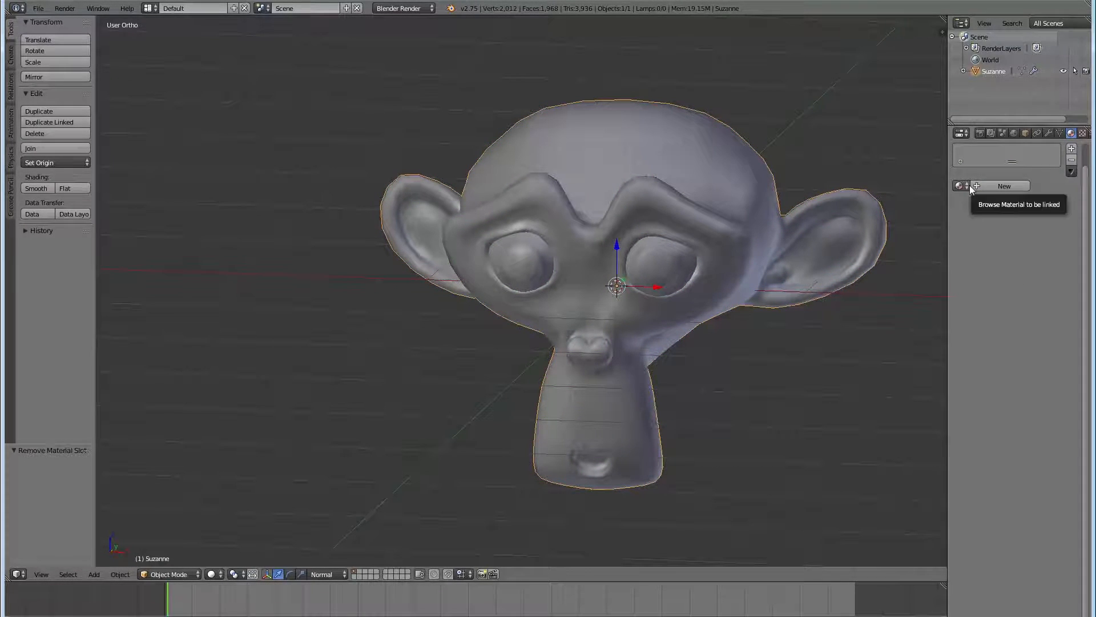
pyautogui.click(1005, 186)
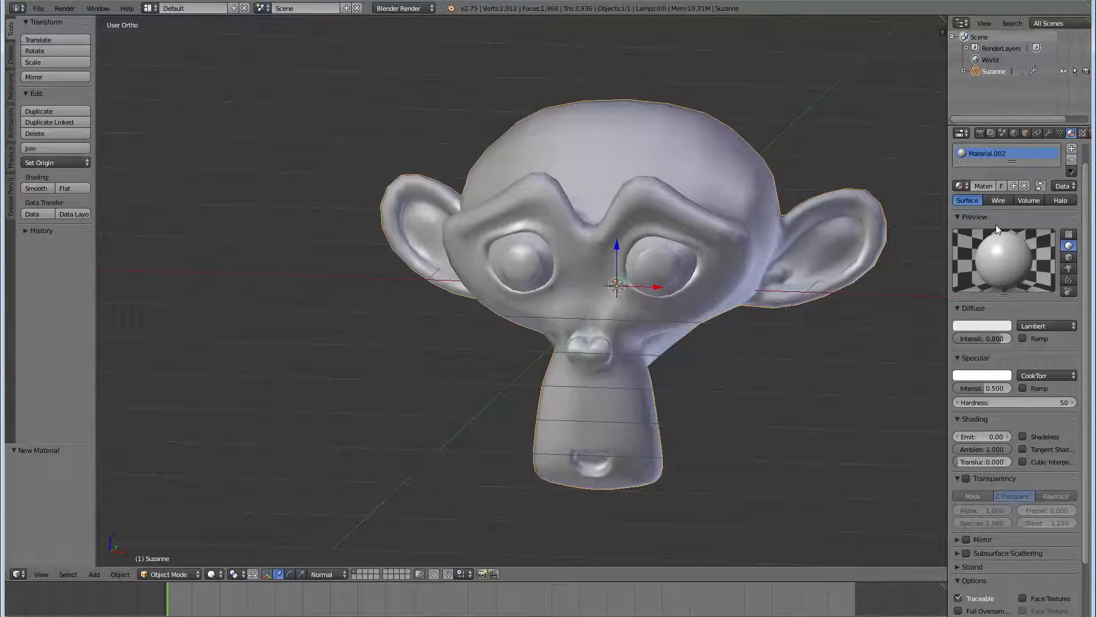
# - View the new material's preview on the flat, cube, monkey, hair and sky-sphere shapes, and return it to the sphere
pyautogui.click(1068, 234)
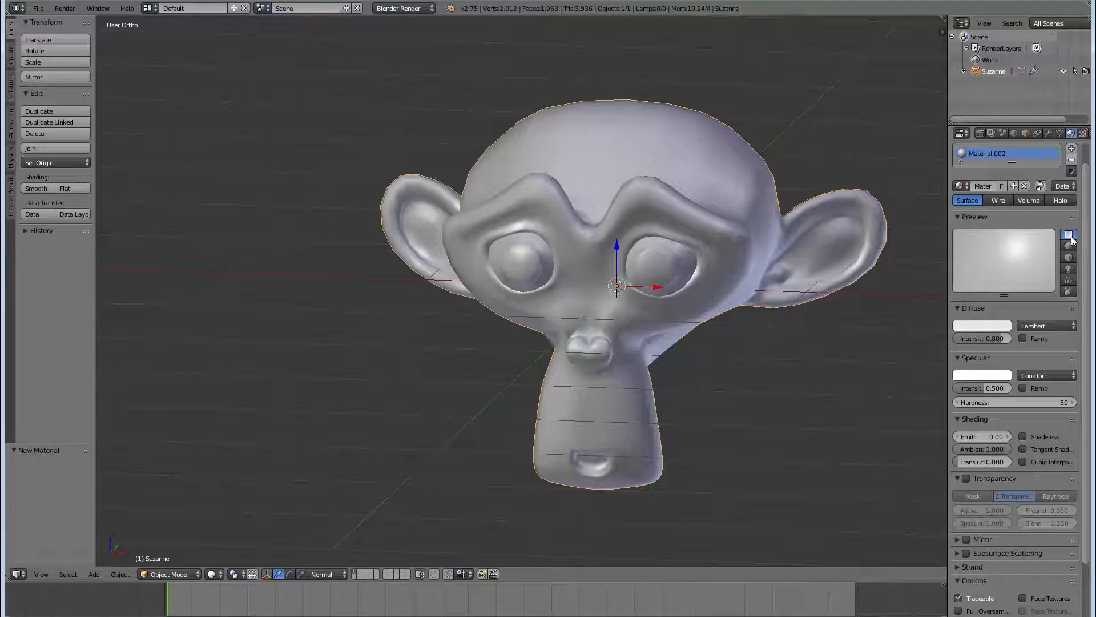
pyautogui.click(1068, 257)
pyautogui.click(1069, 269)
pyautogui.click(1068, 279)
pyautogui.click(1069, 291)
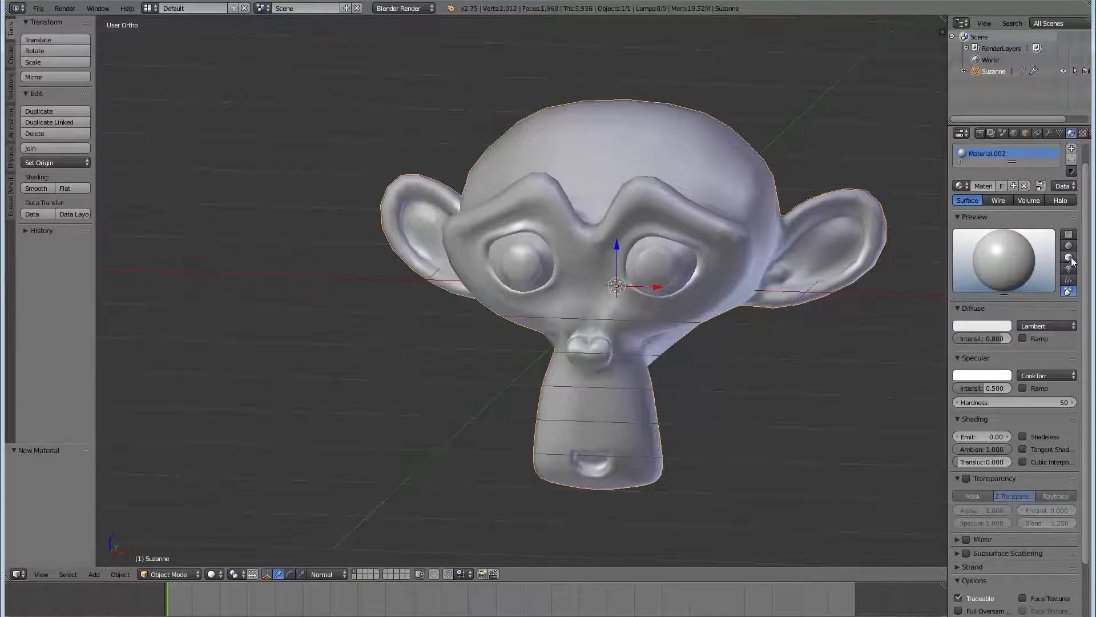
pyautogui.click(1069, 246)
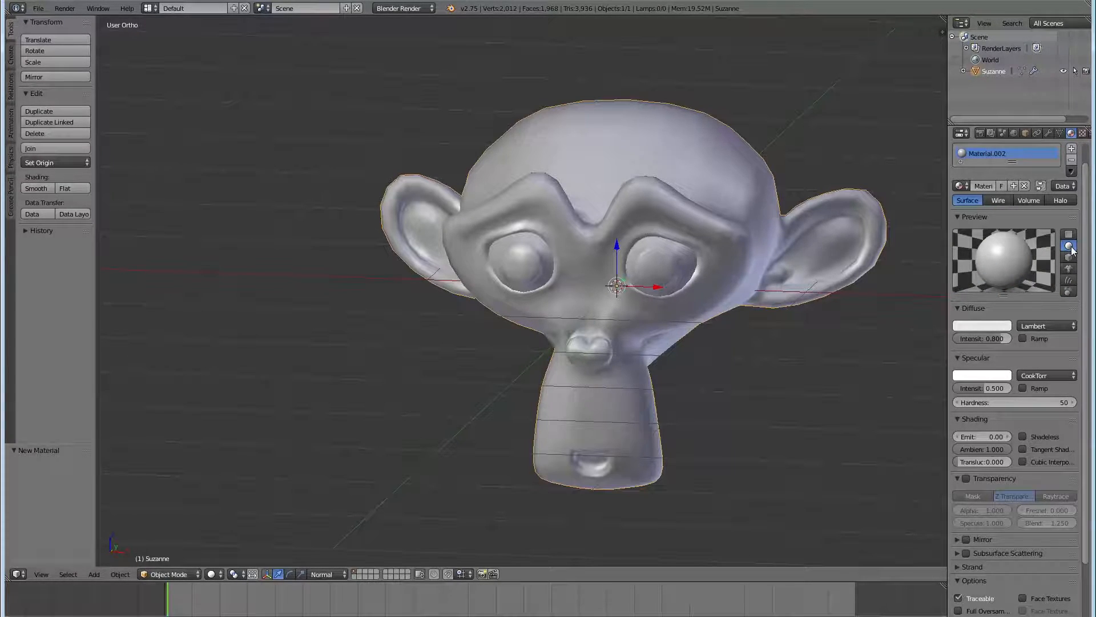
# - Deselect the monkey head and select it again
pyautogui.click(794, 131)
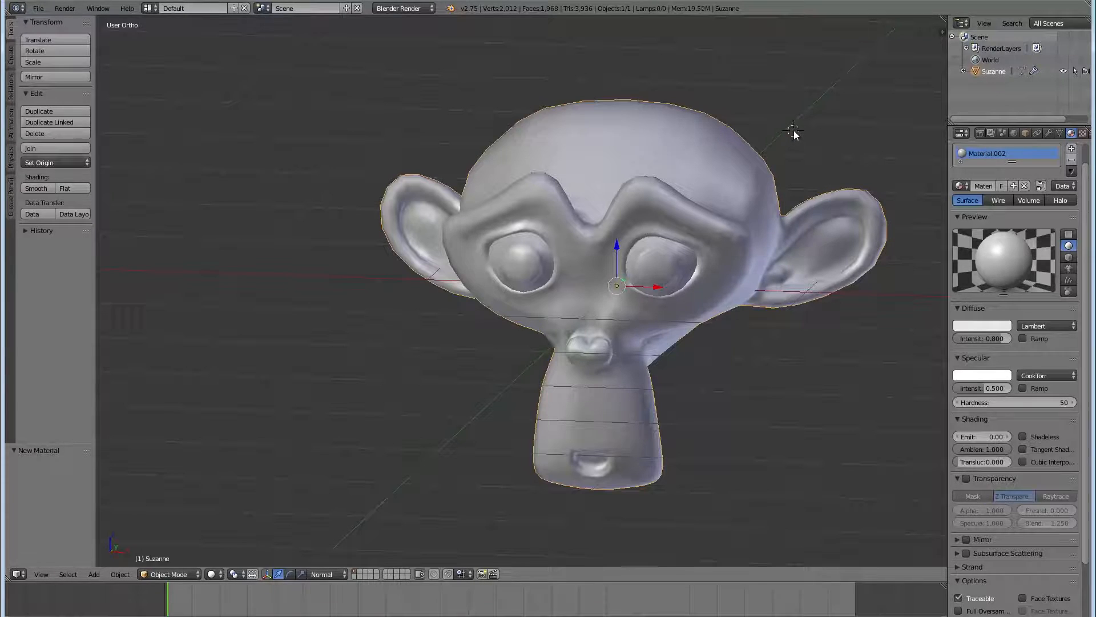
pyautogui.press('a')
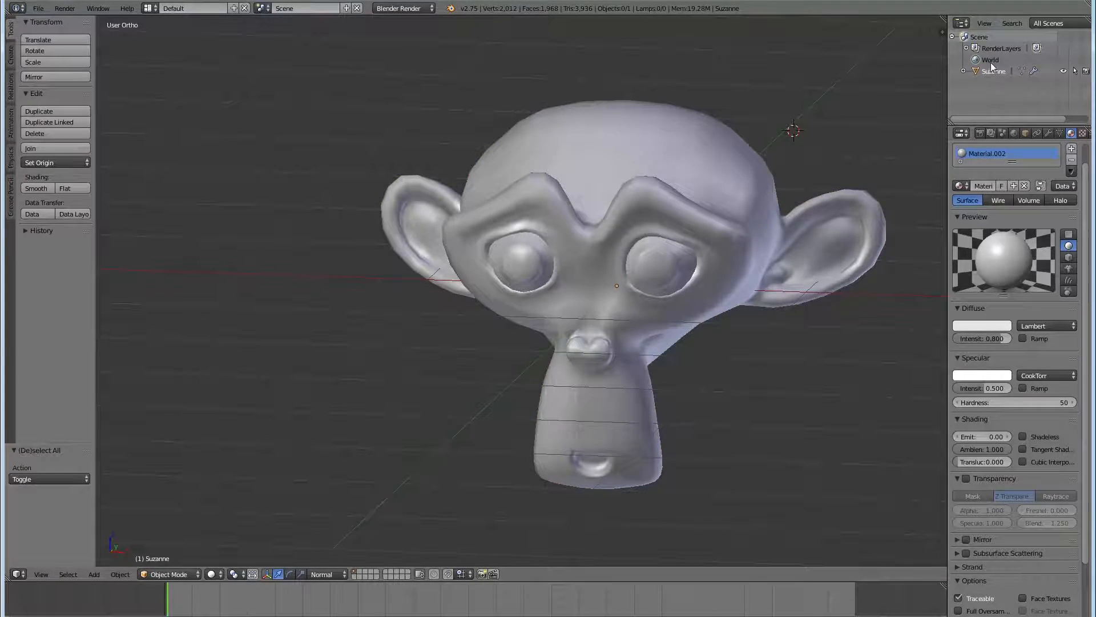
pyautogui.rightClick(718, 197)
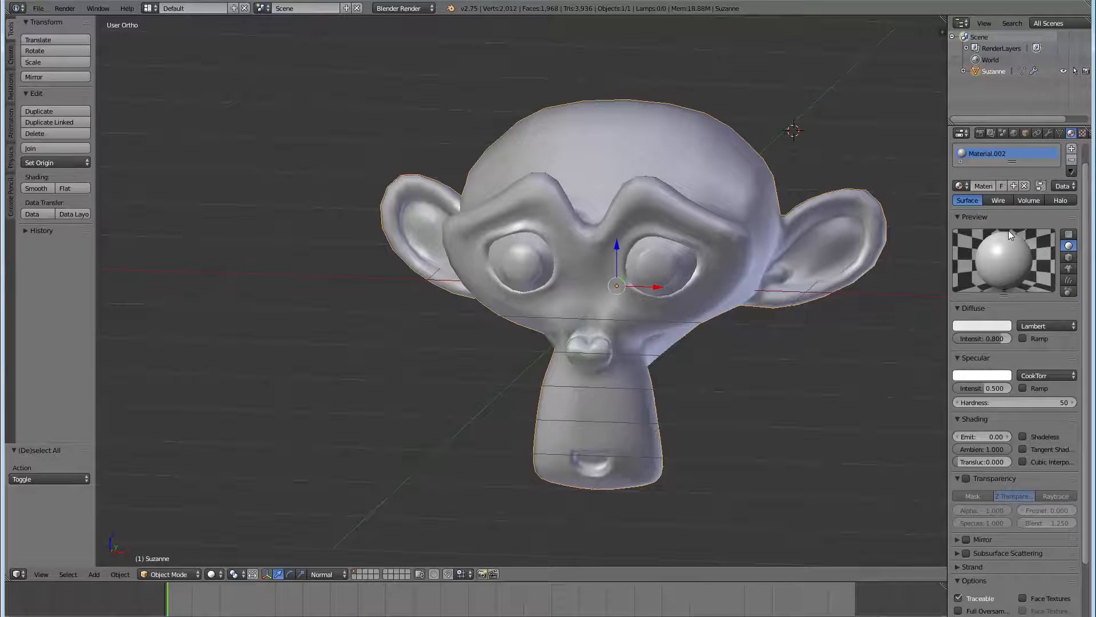
# - Set the material's specular intensity to 1.000 and its hardness to 279
pyautogui.scroll(-1, 1005, 228)
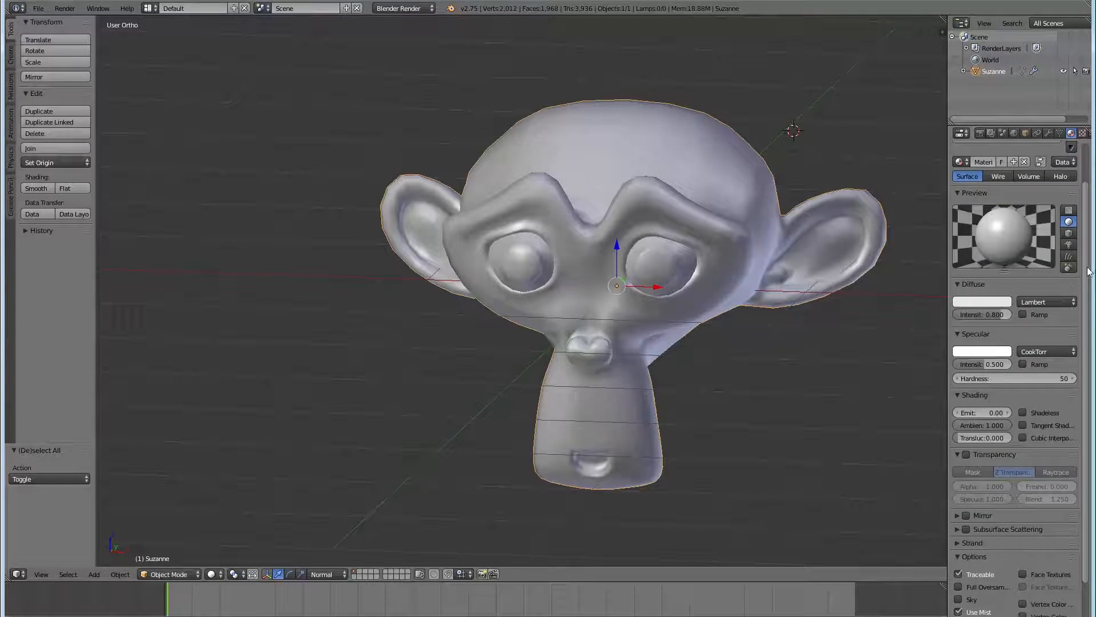
pyautogui.moveTo(979, 364)
pyautogui.mouseDown()
pyautogui.moveTo(1055, 363)
pyautogui.moveTo(1012, 364)
pyautogui.moveTo(1088, 379)
pyautogui.mouseUp()
# - View the head in Material and Texture viewport shading, and return to Solid shading
pyautogui.click(211, 574)
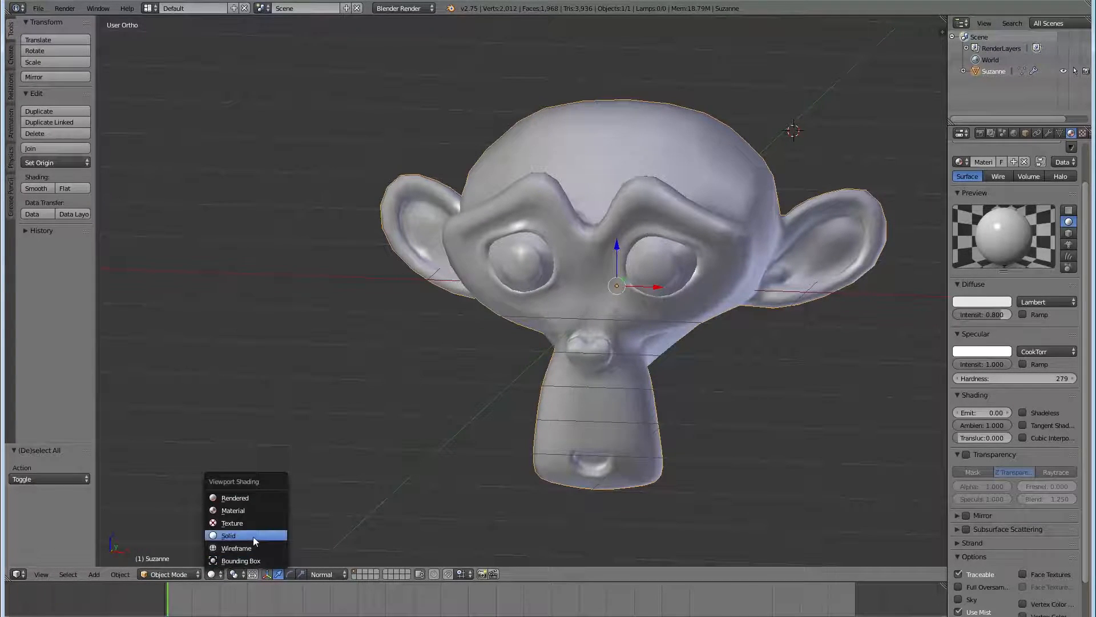
pyautogui.click(251, 509)
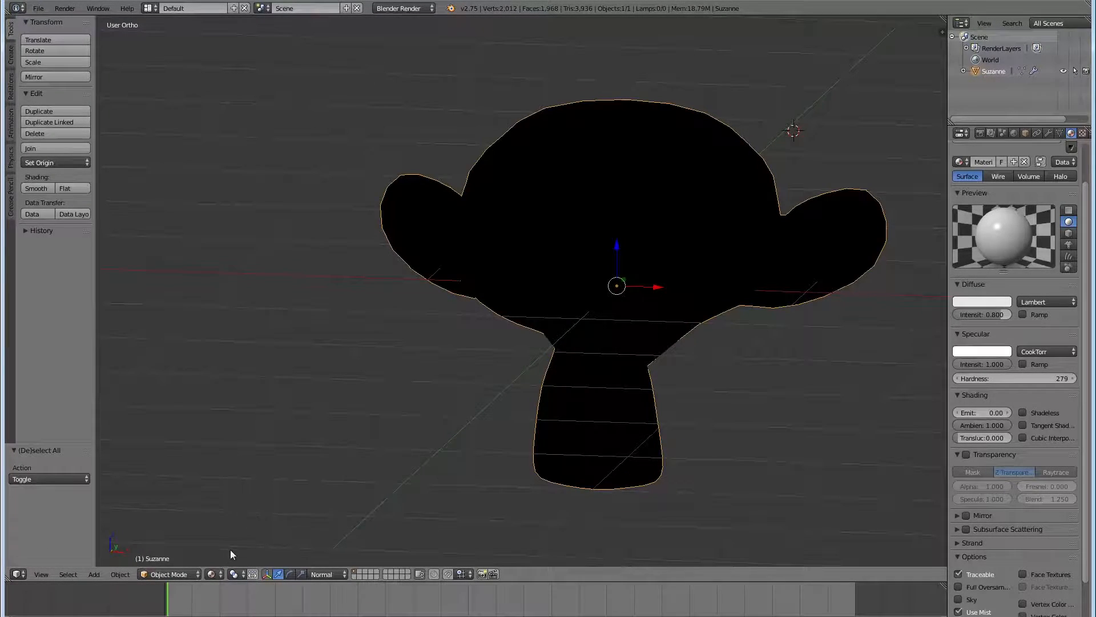
pyautogui.click(216, 570)
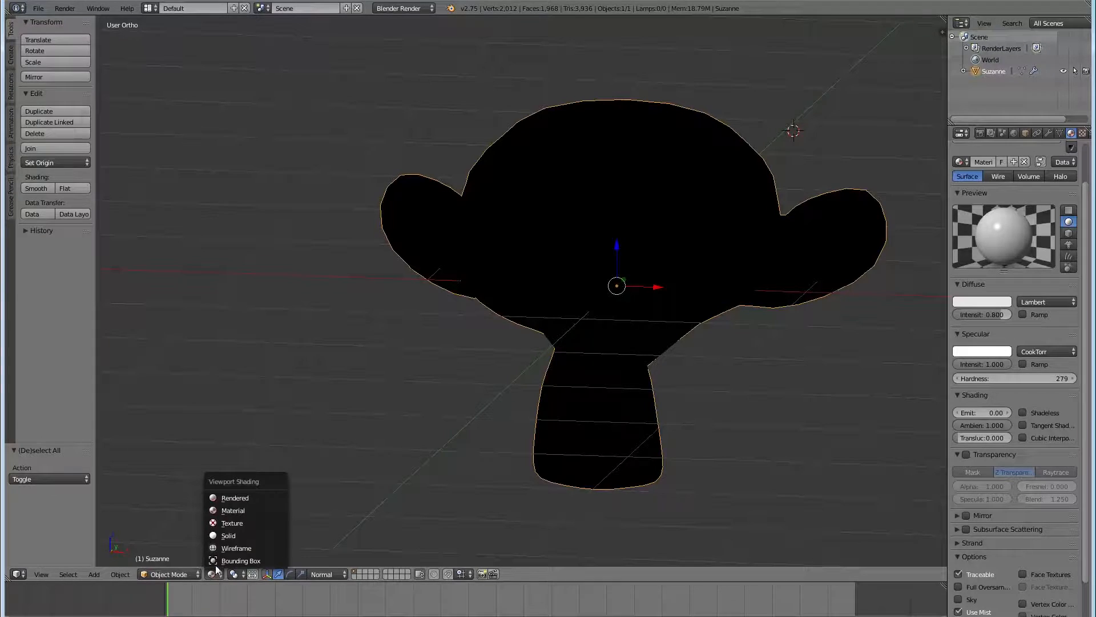
pyautogui.click(232, 522)
pyautogui.click(213, 574)
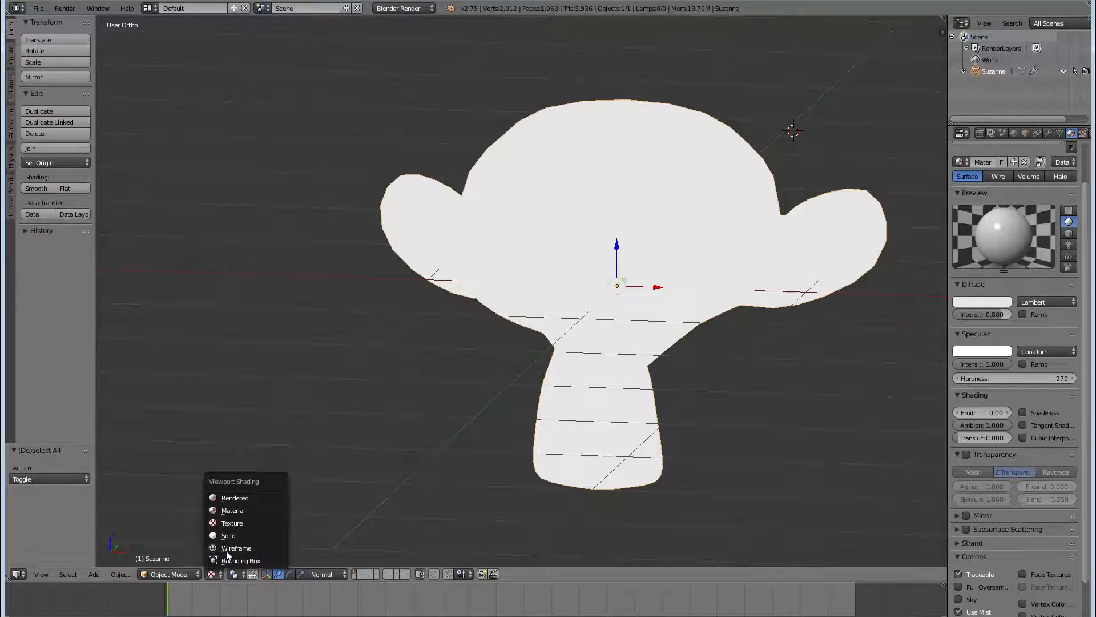
pyautogui.click(233, 537)
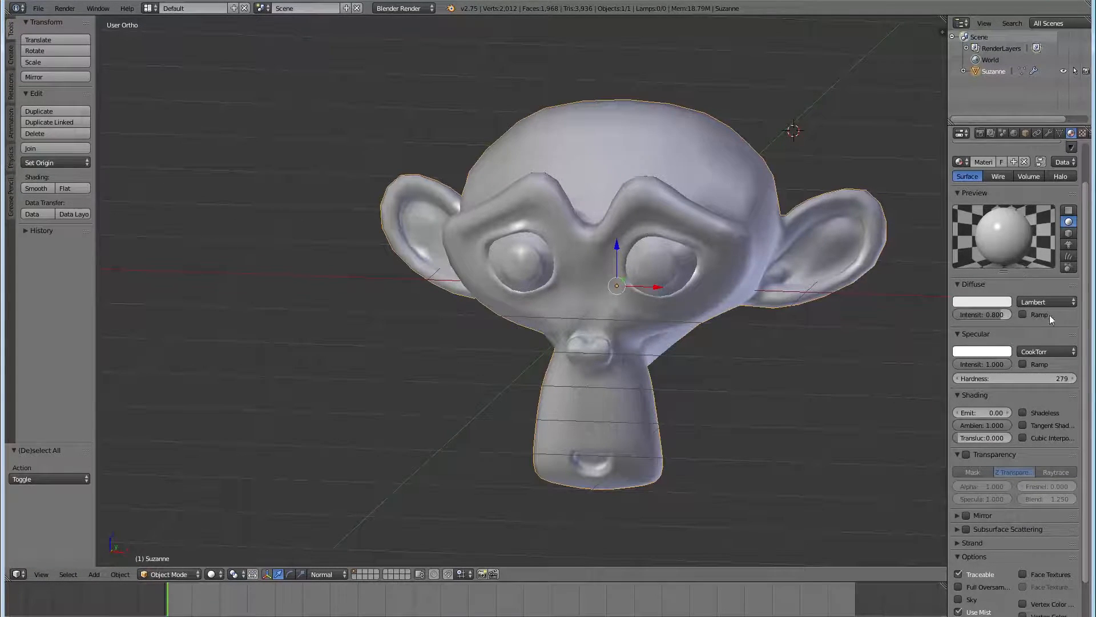
# - Try a mirror effect on the material with a reflectivity of about 0.905, and turn Mirror off again
pyautogui.scroll(-2, 1026, 395)
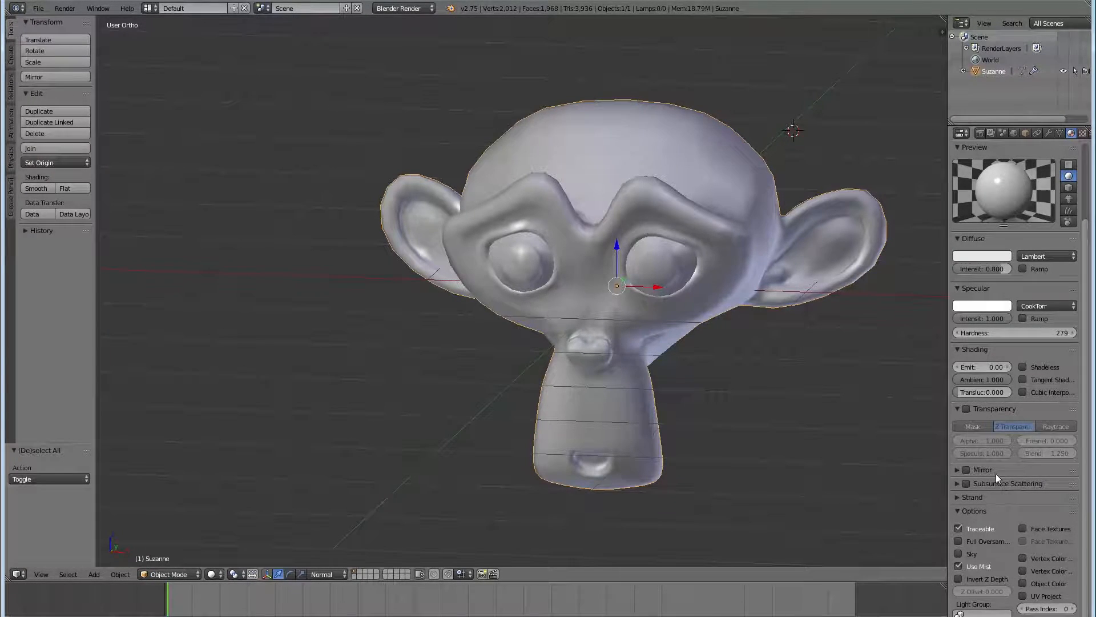
pyautogui.click(966, 468)
pyautogui.click(958, 471)
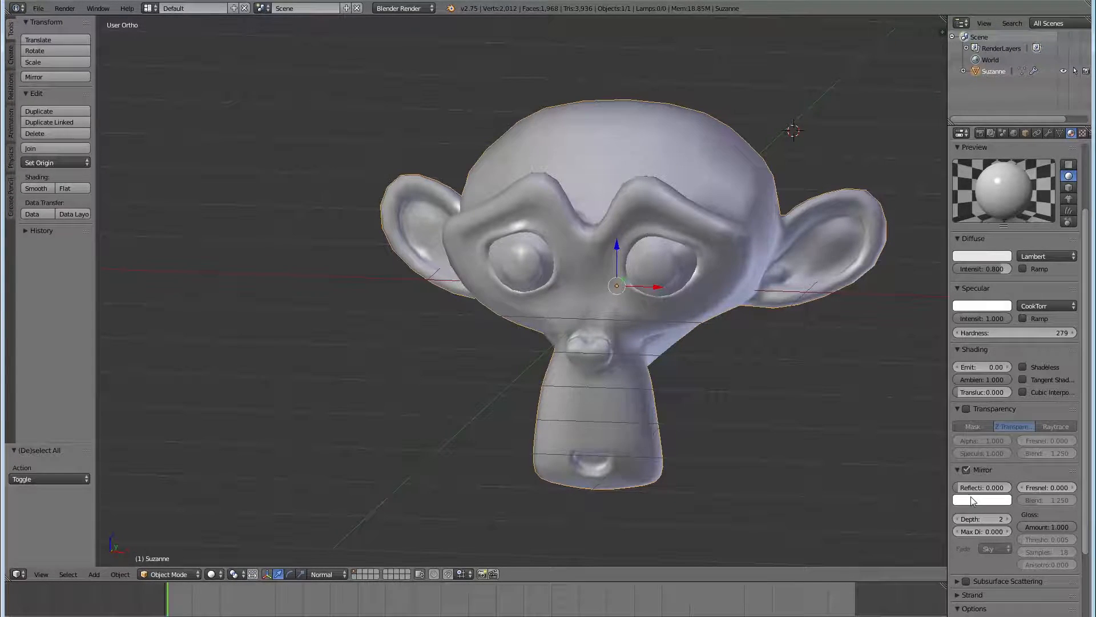
pyautogui.moveTo(1008, 488); pyautogui.dragTo(1006, 488)
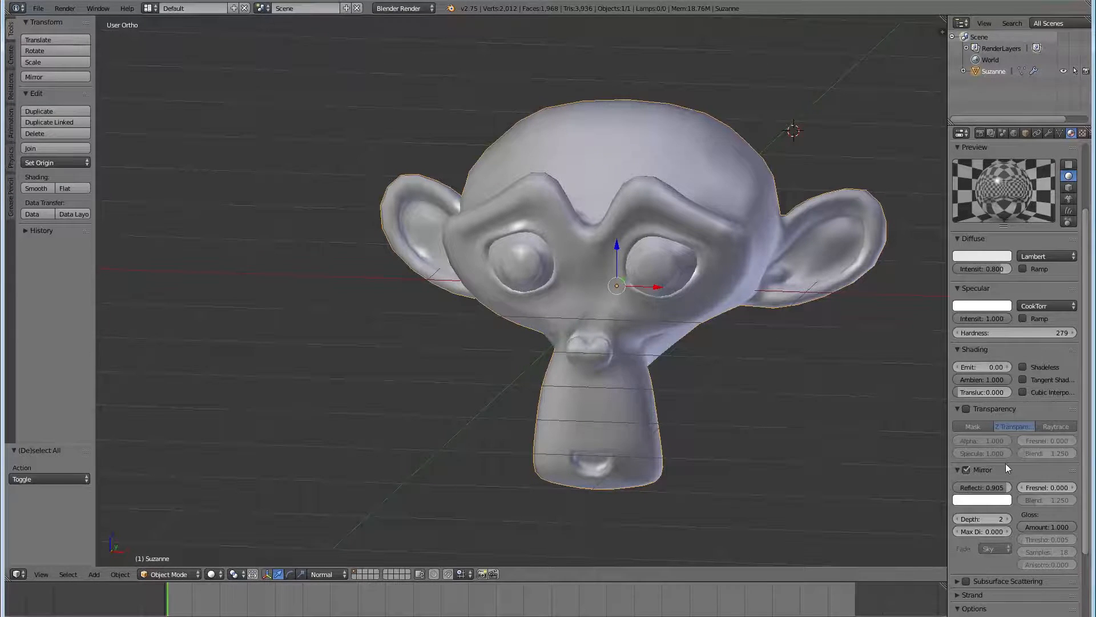
pyautogui.click(966, 470)
# - Try out Z Transparency on the material by varying its alpha, and turn Transparency off again
pyautogui.click(966, 409)
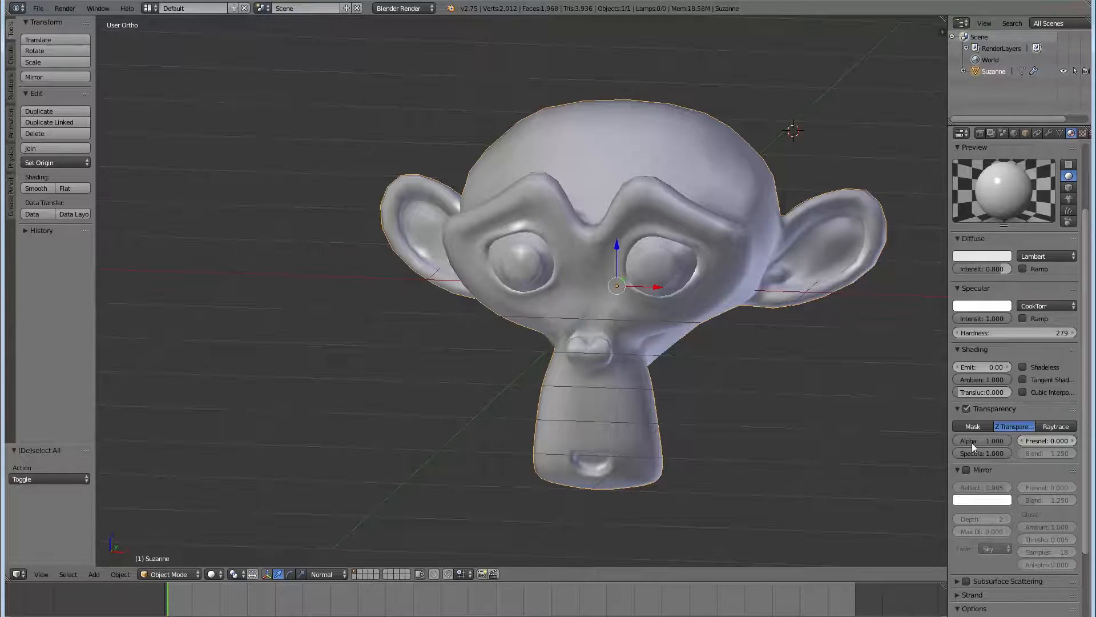
pyautogui.moveTo(988, 444)
pyautogui.mouseDown()
pyautogui.moveTo(948, 441)
pyautogui.moveTo(982, 441)
pyautogui.moveTo(986, 424)
pyautogui.mouseUp()
pyautogui.click(966, 409)
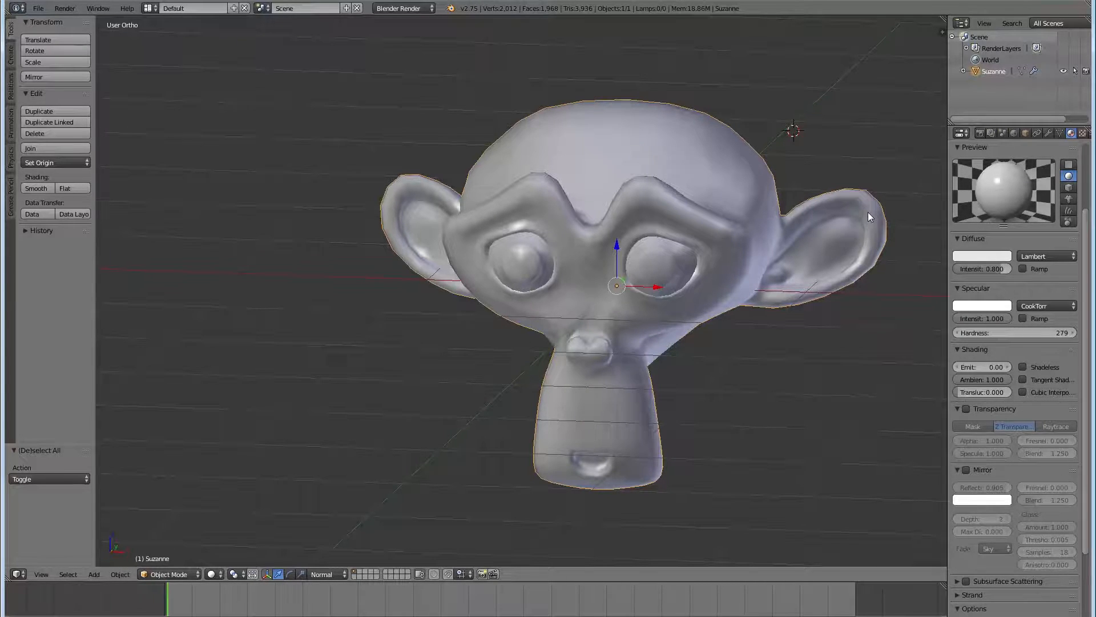
# - Create a new texture in the material's first texture slot
pyautogui.click(1082, 133)
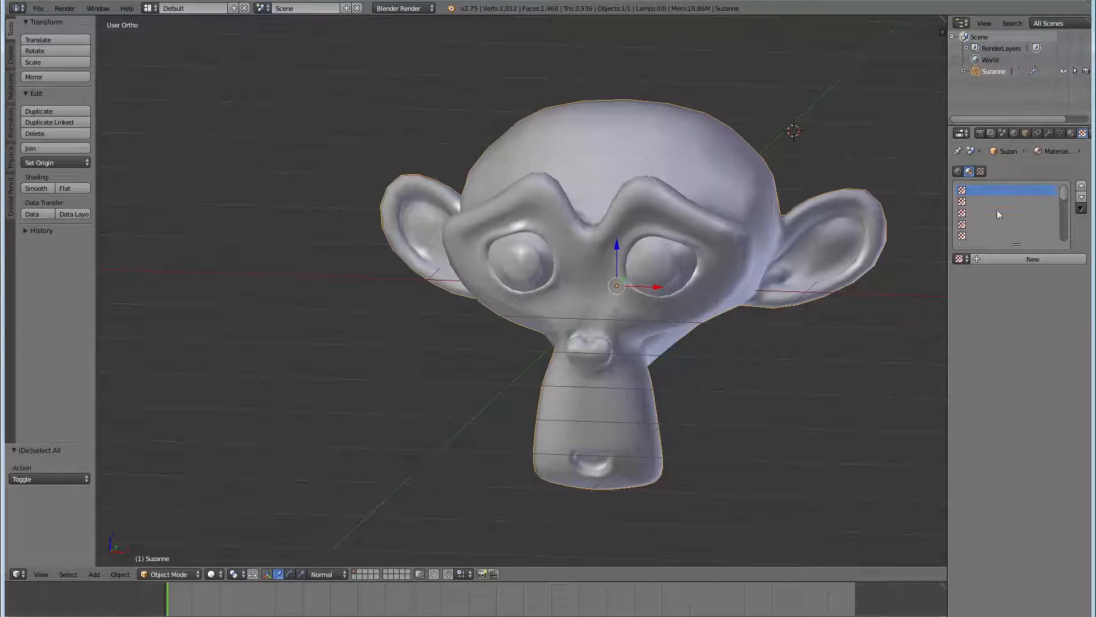
pyautogui.click(1022, 257)
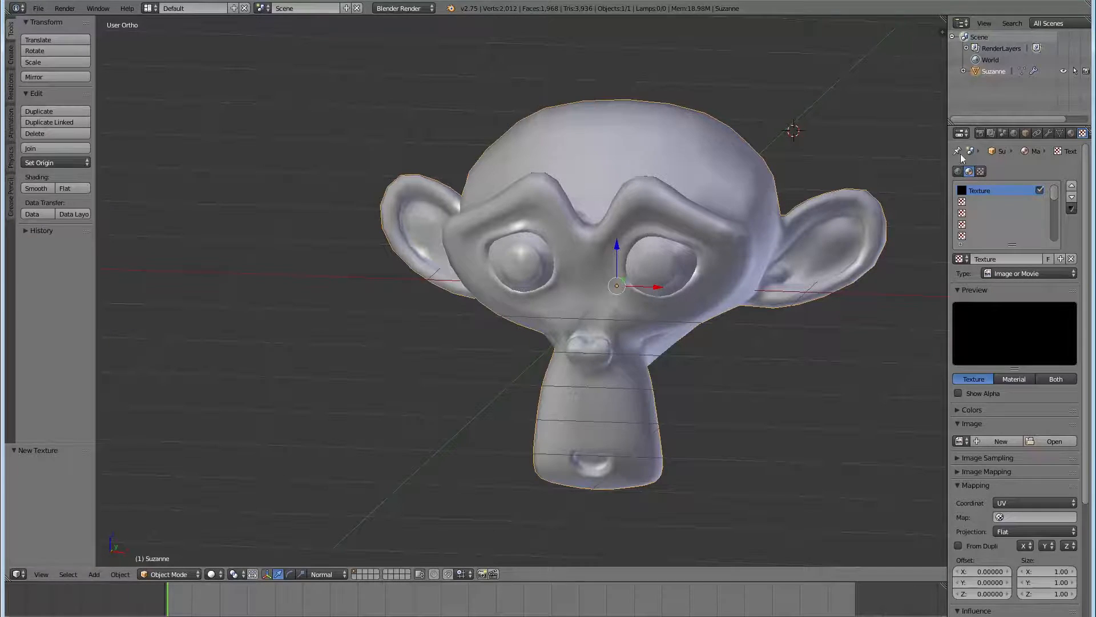
# - Try the Wood, Voxel Data, Voronoi, Stucci and Magic texture types, and set the type back to Image or Movie
pyautogui.click(1012, 273)
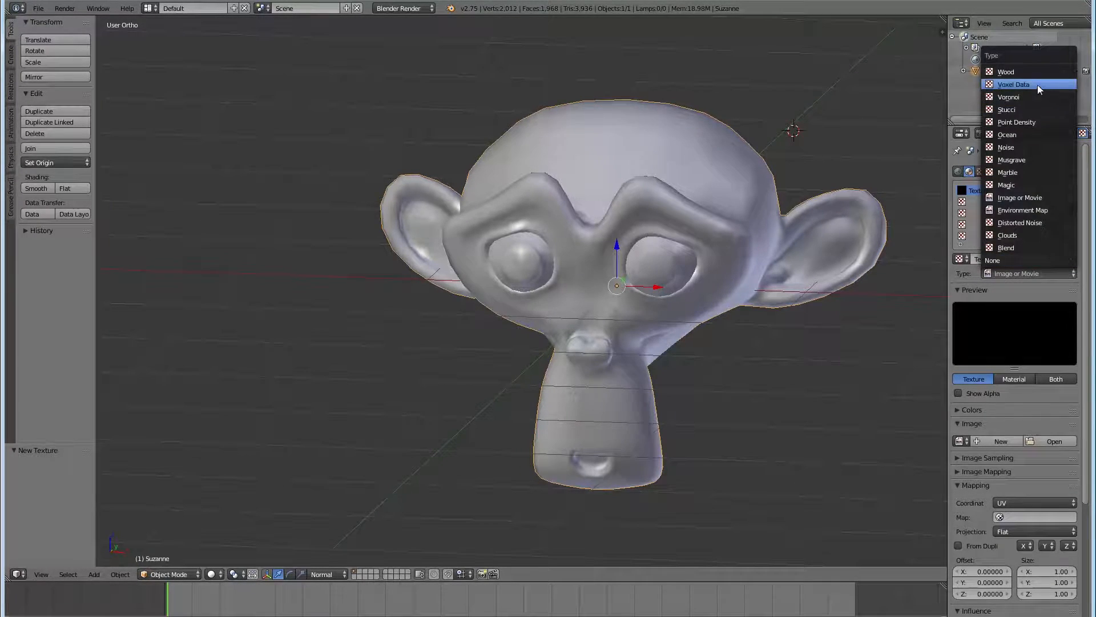
pyautogui.click(1023, 71)
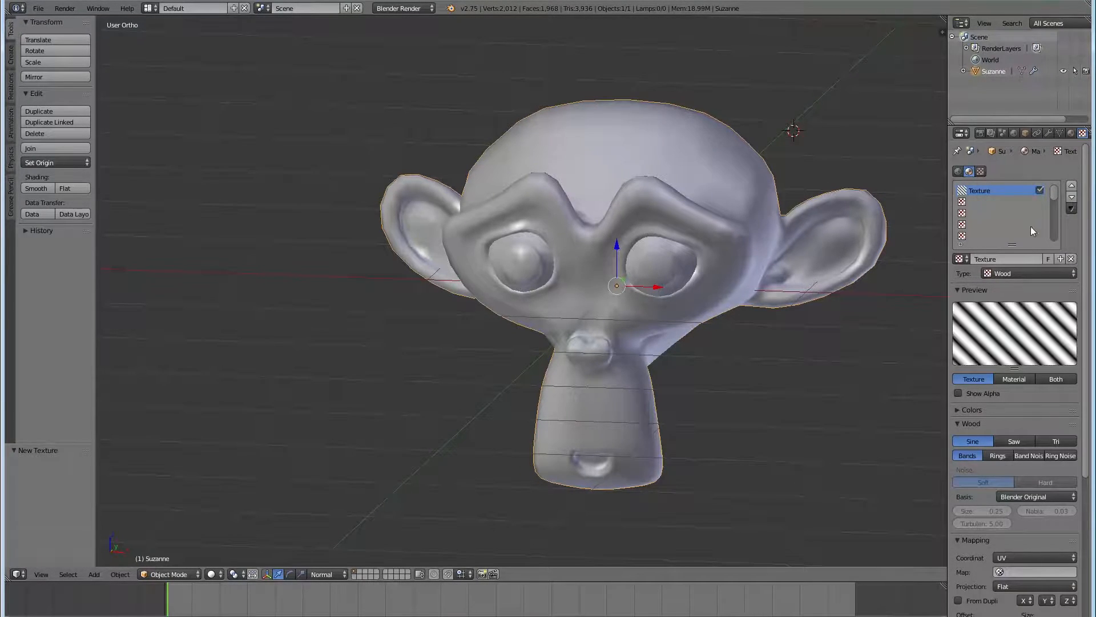
pyautogui.click(1039, 275)
pyautogui.click(1022, 85)
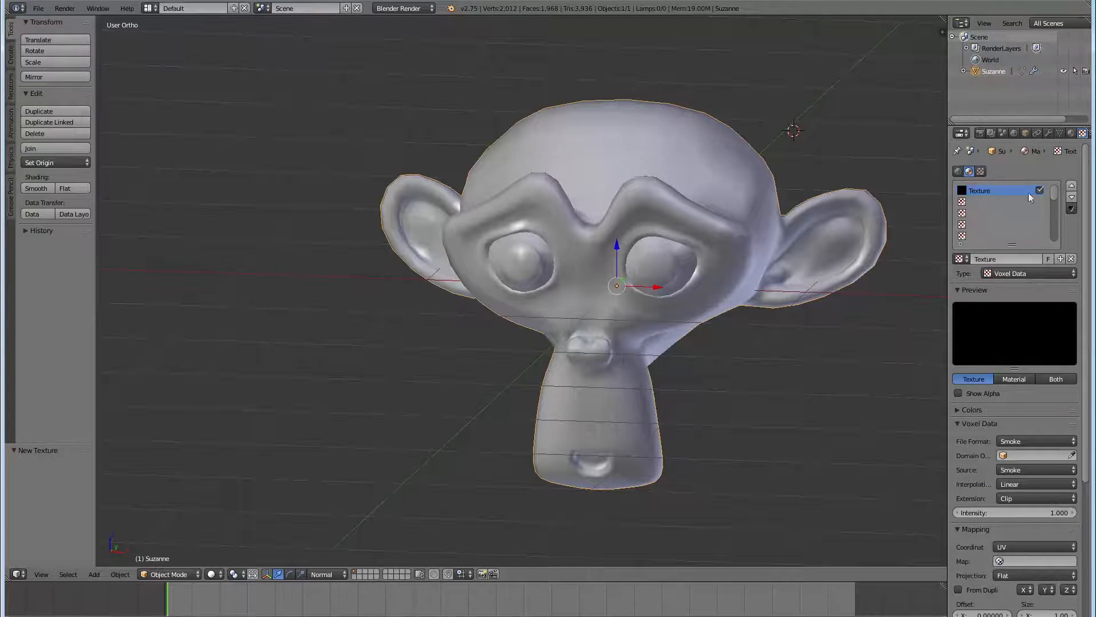
pyautogui.click(1022, 273)
pyautogui.click(1016, 96)
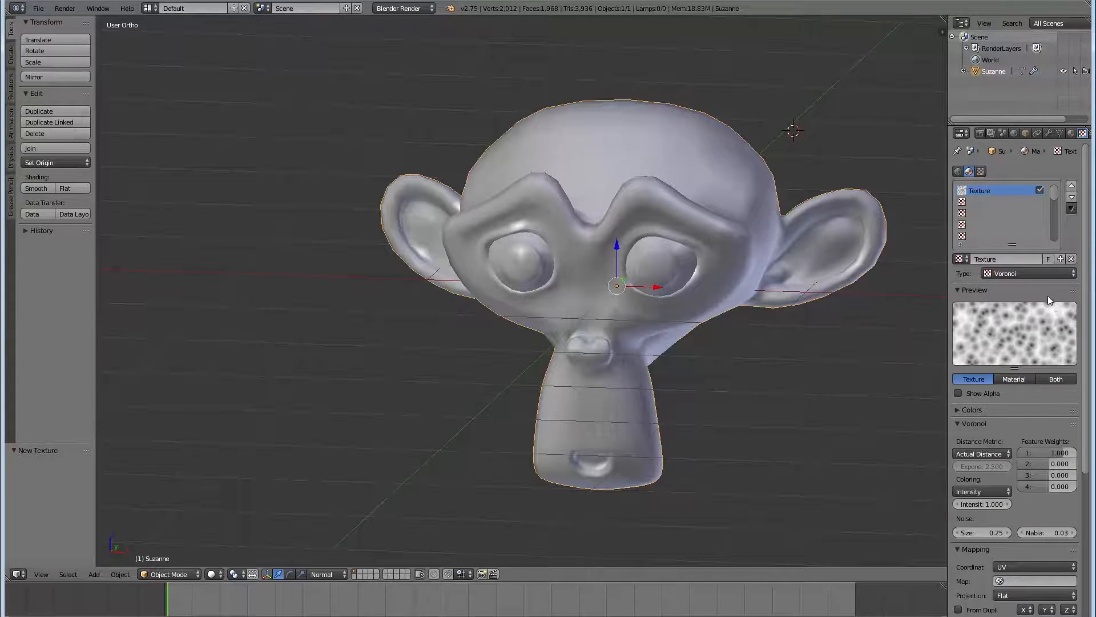
pyautogui.click(1031, 274)
pyautogui.click(1015, 110)
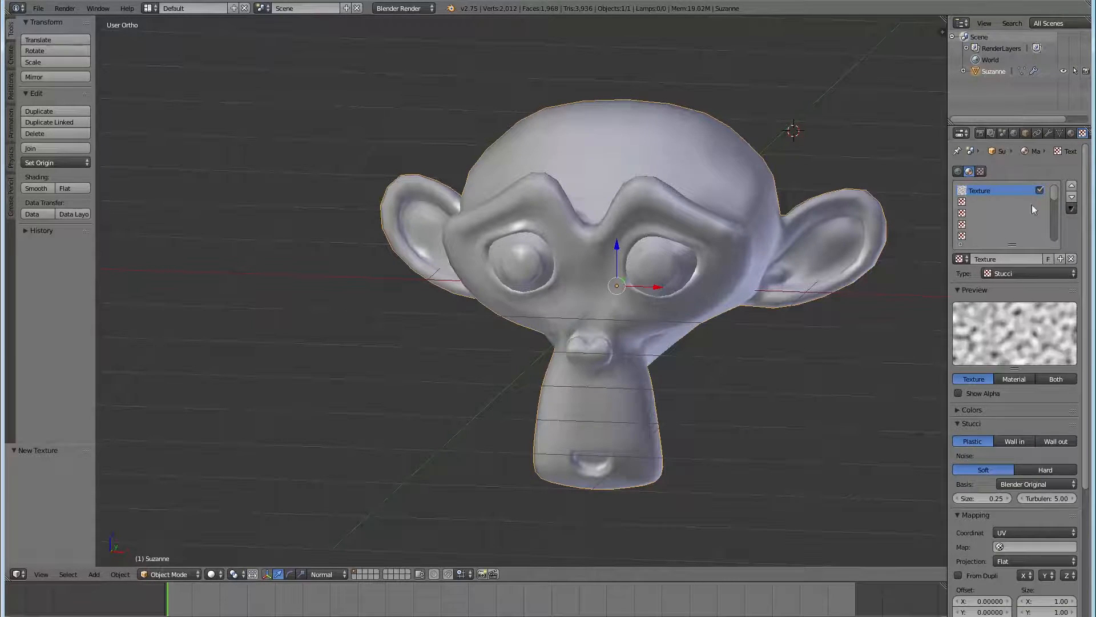
pyautogui.click(1032, 272)
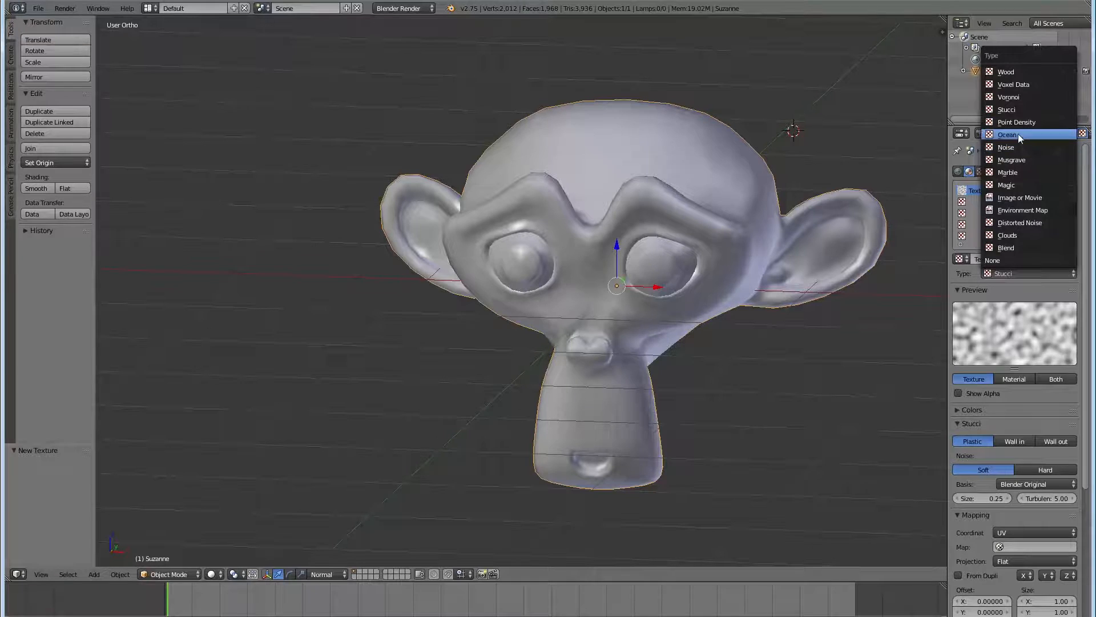
pyautogui.click(1030, 185)
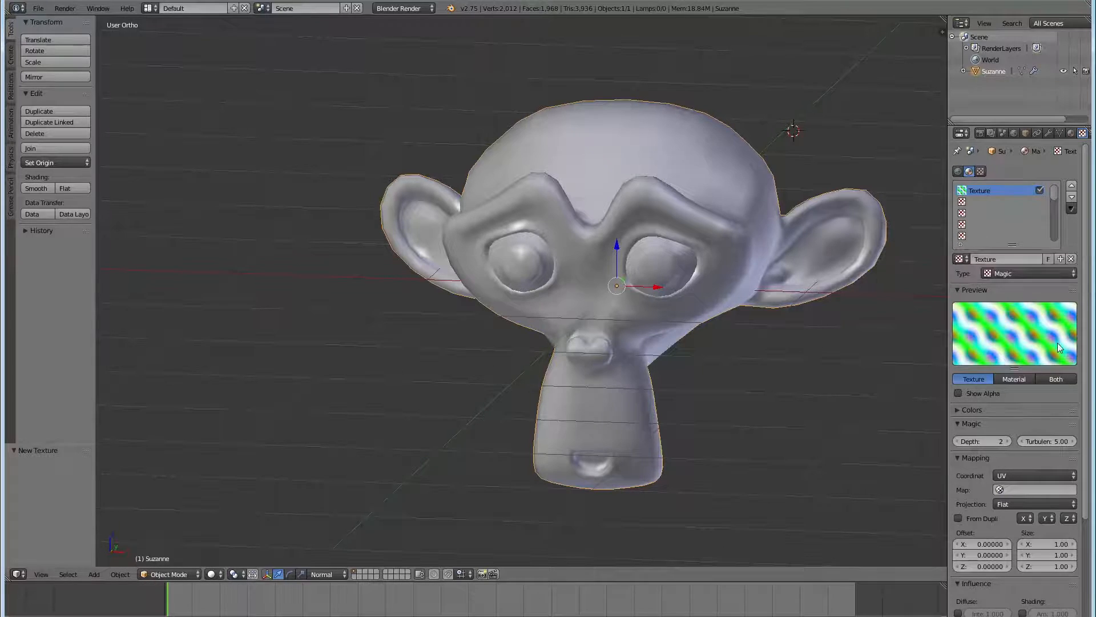
pyautogui.click(1031, 272)
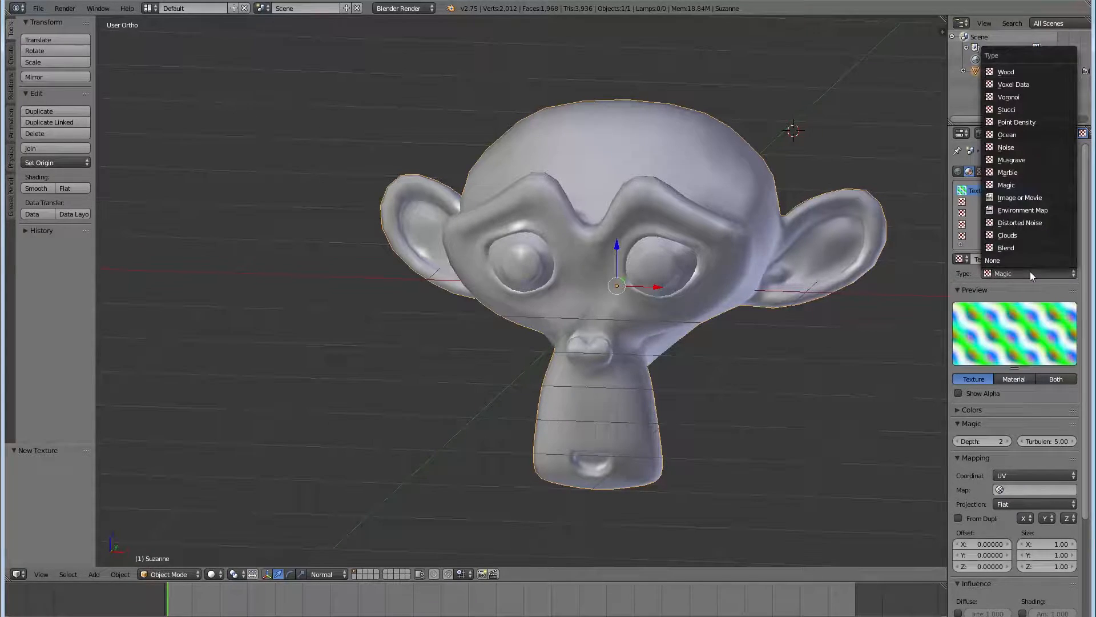
pyautogui.click(1031, 200)
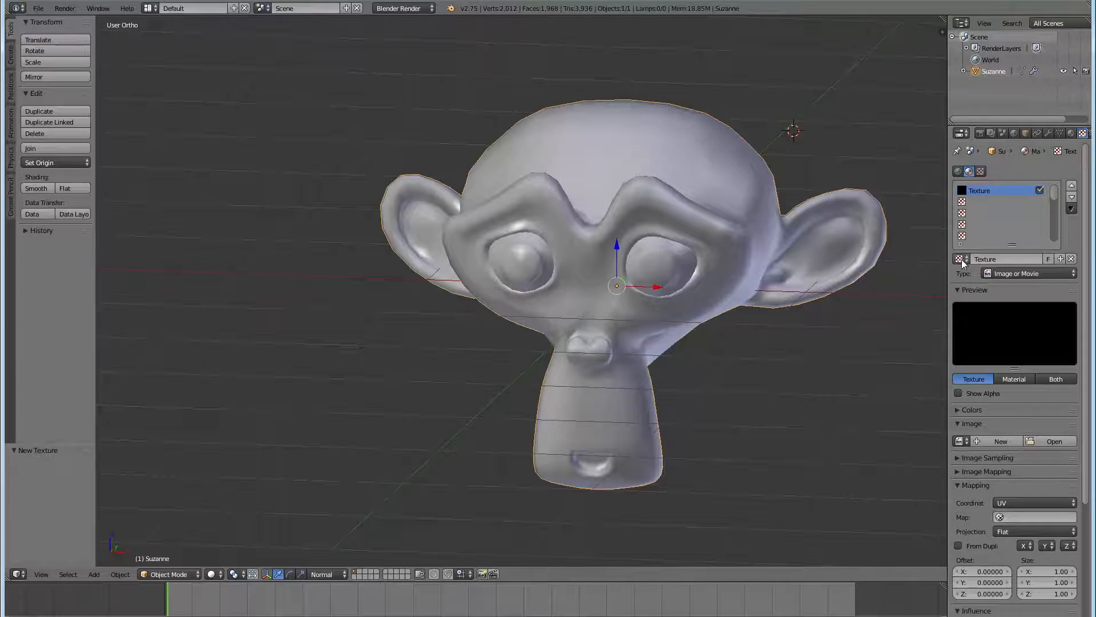
# - Load zelda.png from the Desktop as the texture's image
pyautogui.rightClick(817, 16)
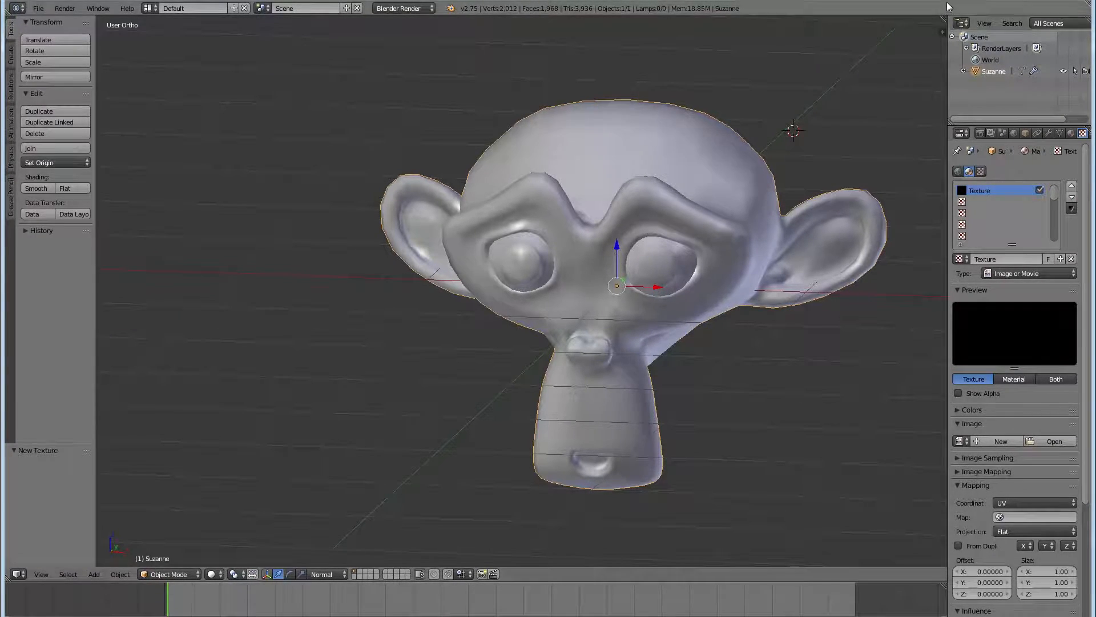
pyautogui.click(1054, 442)
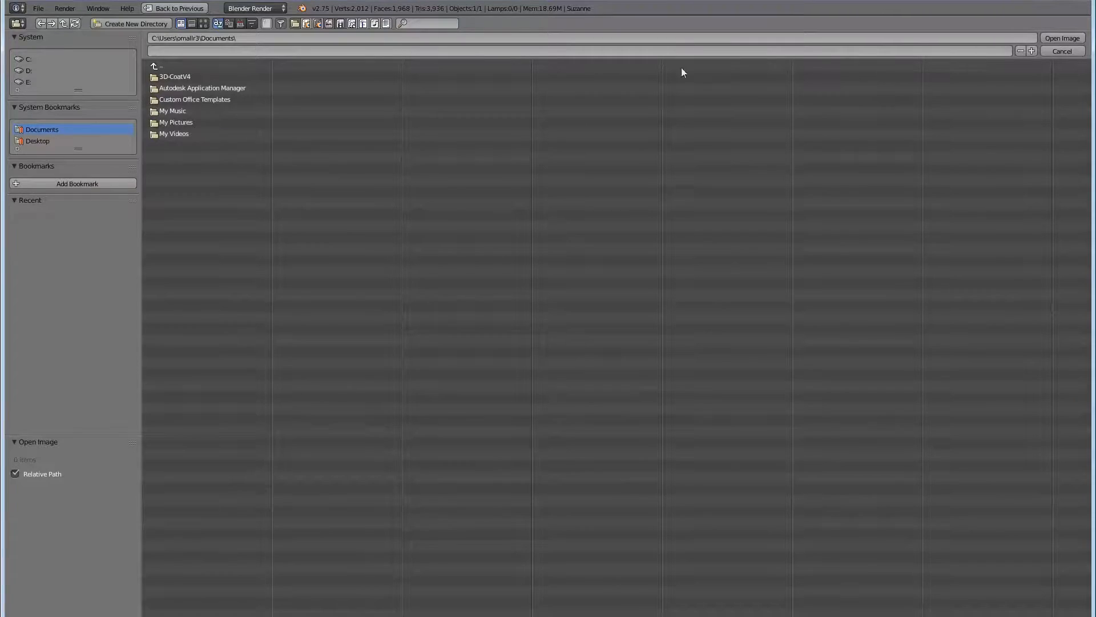
pyautogui.click(30, 141)
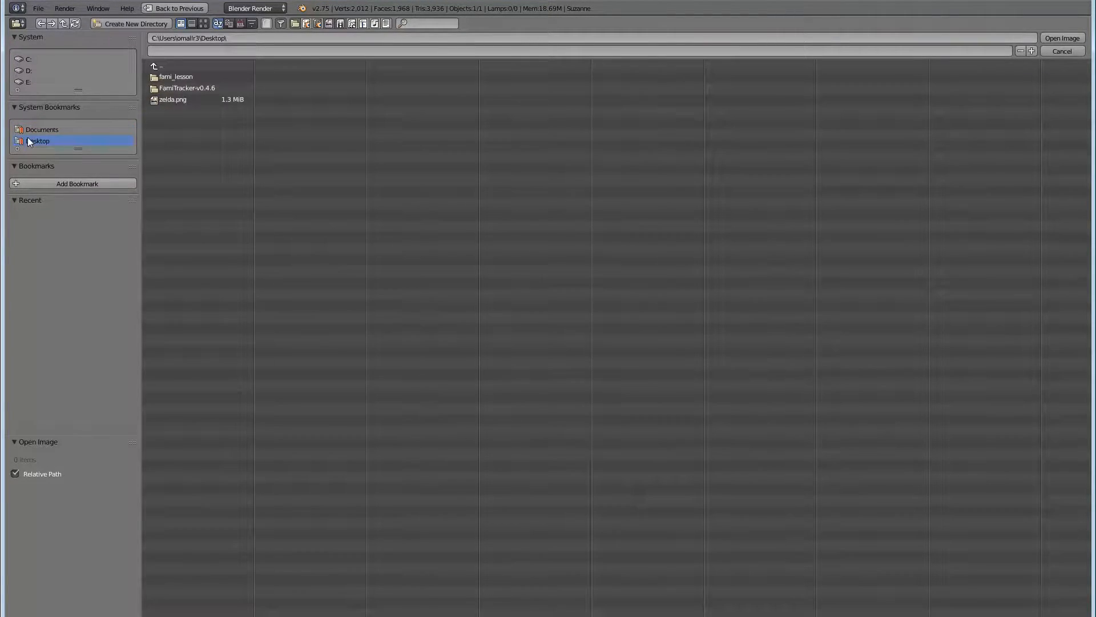
pyautogui.doubleClick(177, 101)
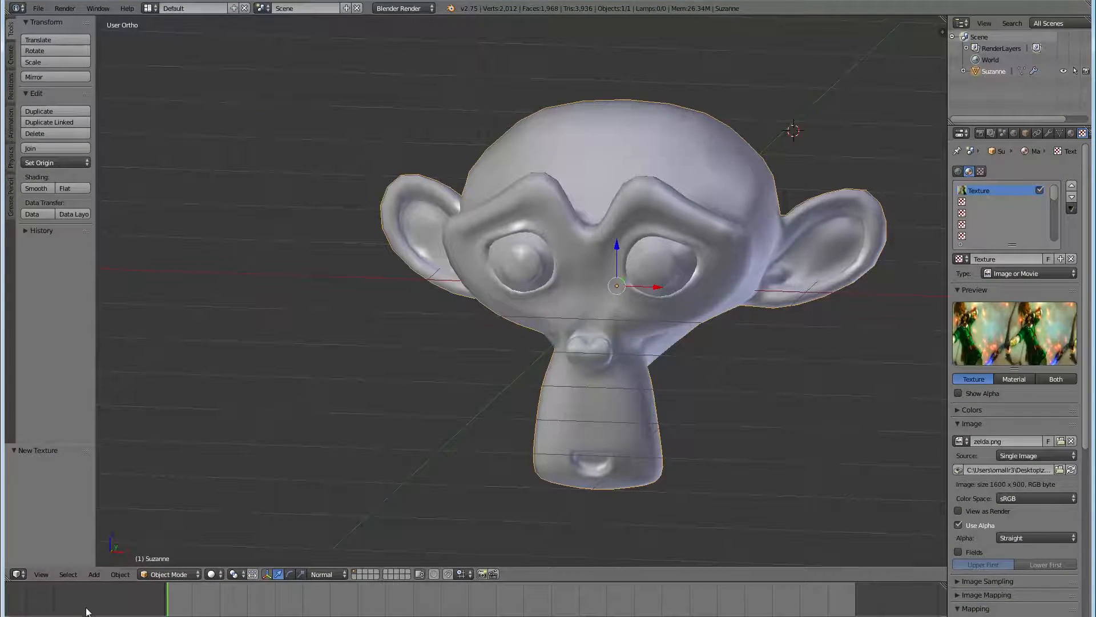
# - Preview the Suzanne head in Wireframe viewport shading and return to Solid shading
pyautogui.click(159, 575)
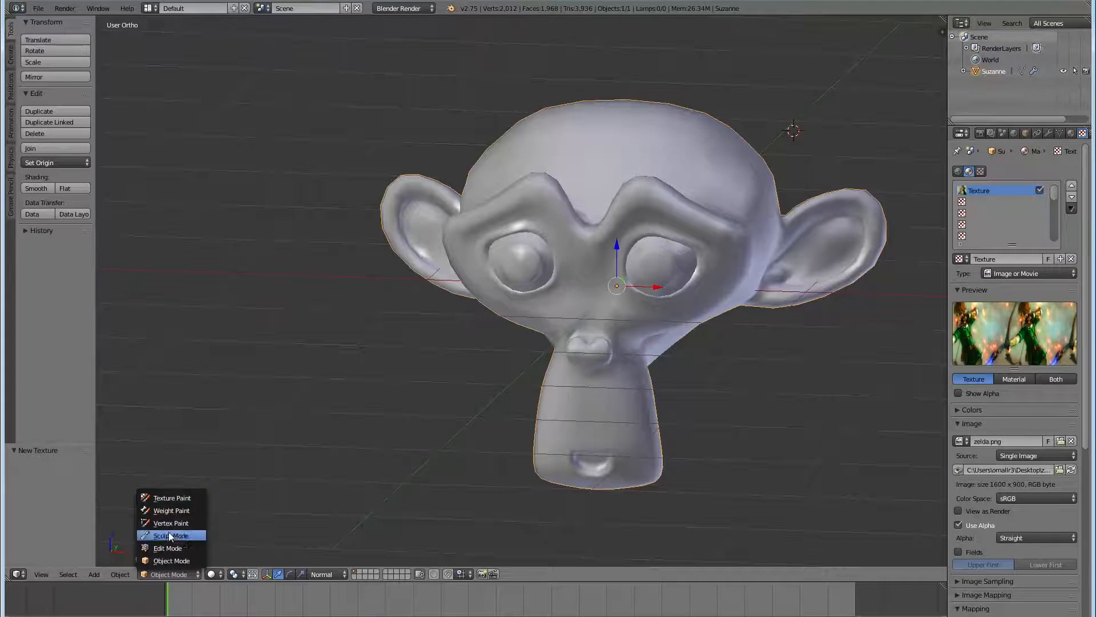
pyautogui.click(211, 573)
pyautogui.click(212, 574)
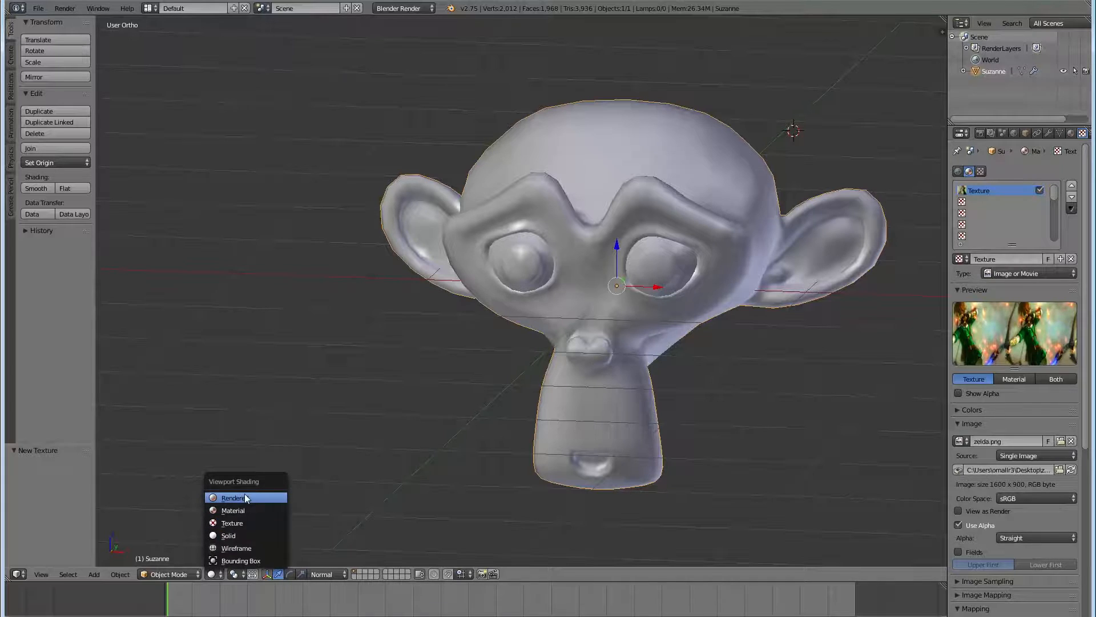
pyautogui.click(238, 548)
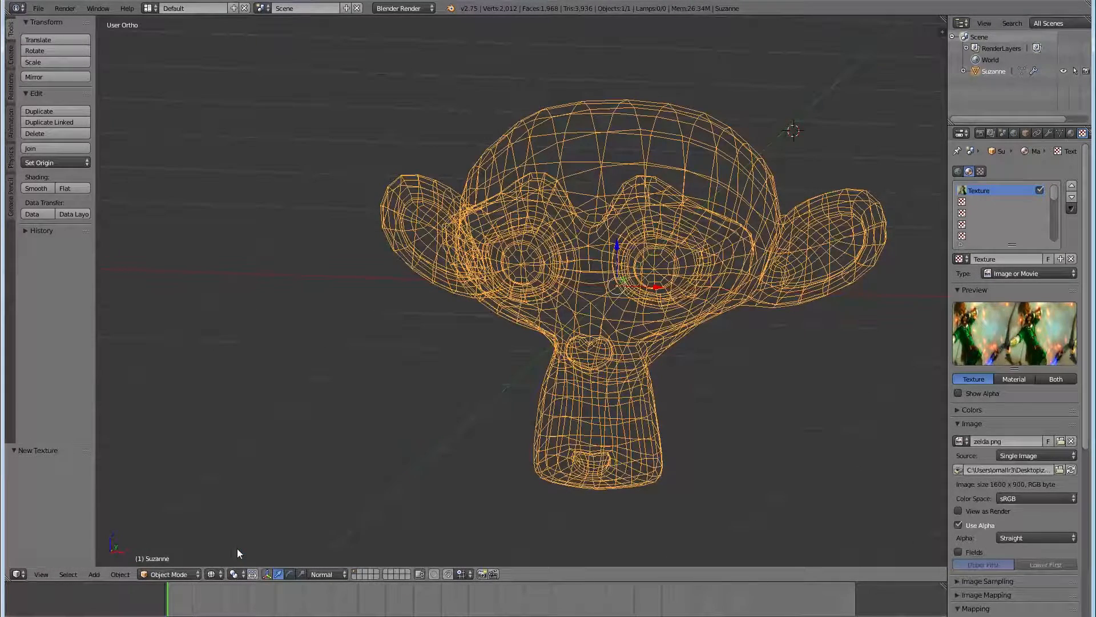
pyautogui.click(217, 575)
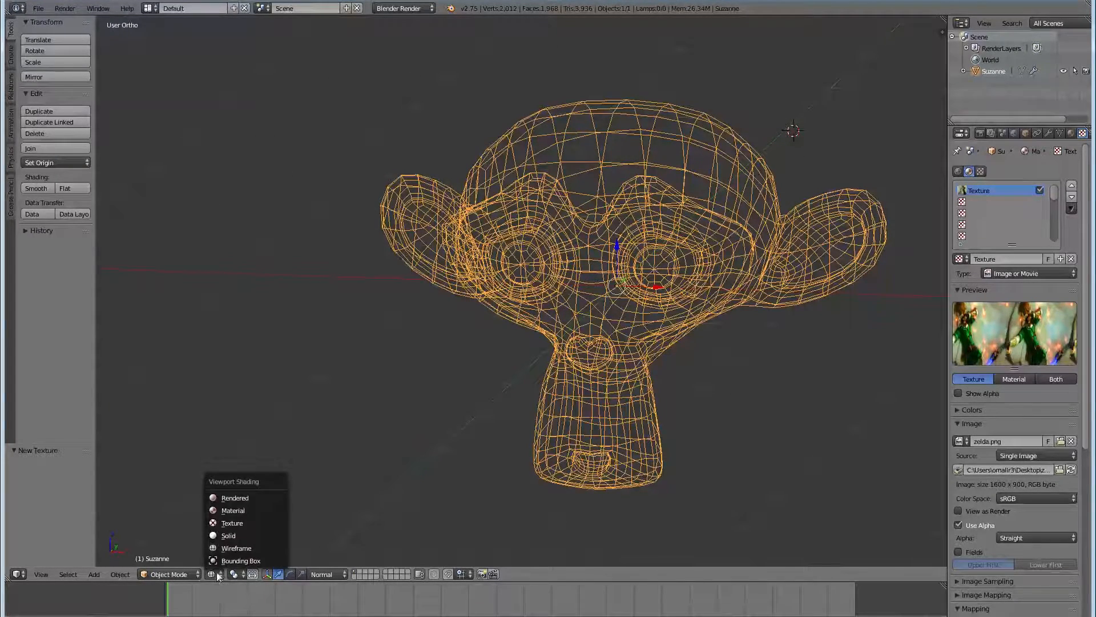
pyautogui.click(222, 535)
# - Try the Material and Rendered viewport shading modes on the head, and set the shading to Texture
pyautogui.click(211, 573)
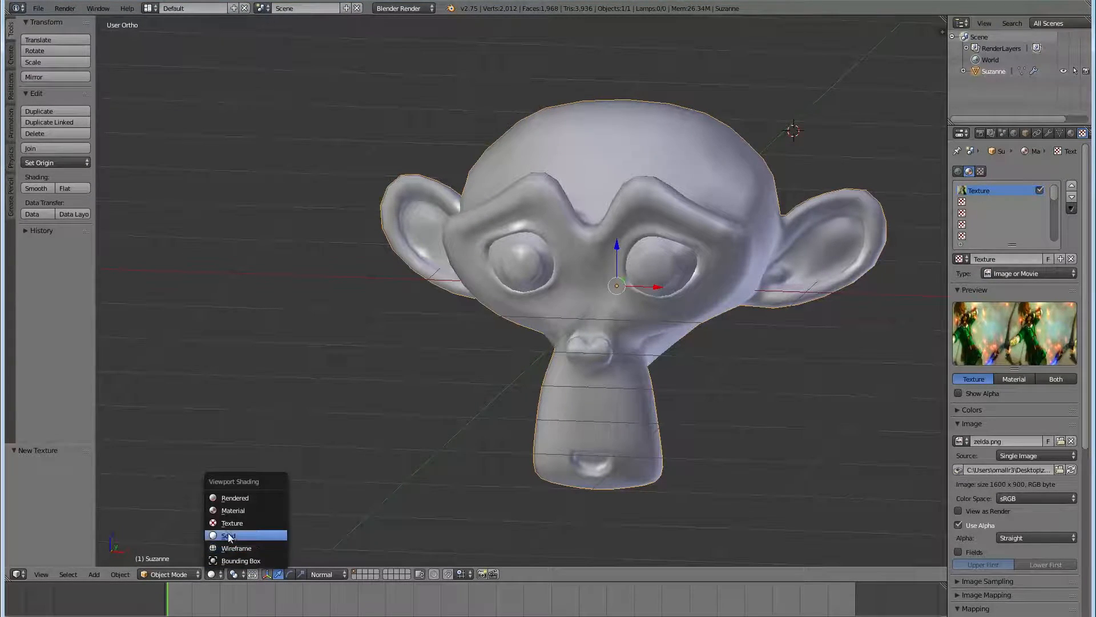
pyautogui.click(228, 511)
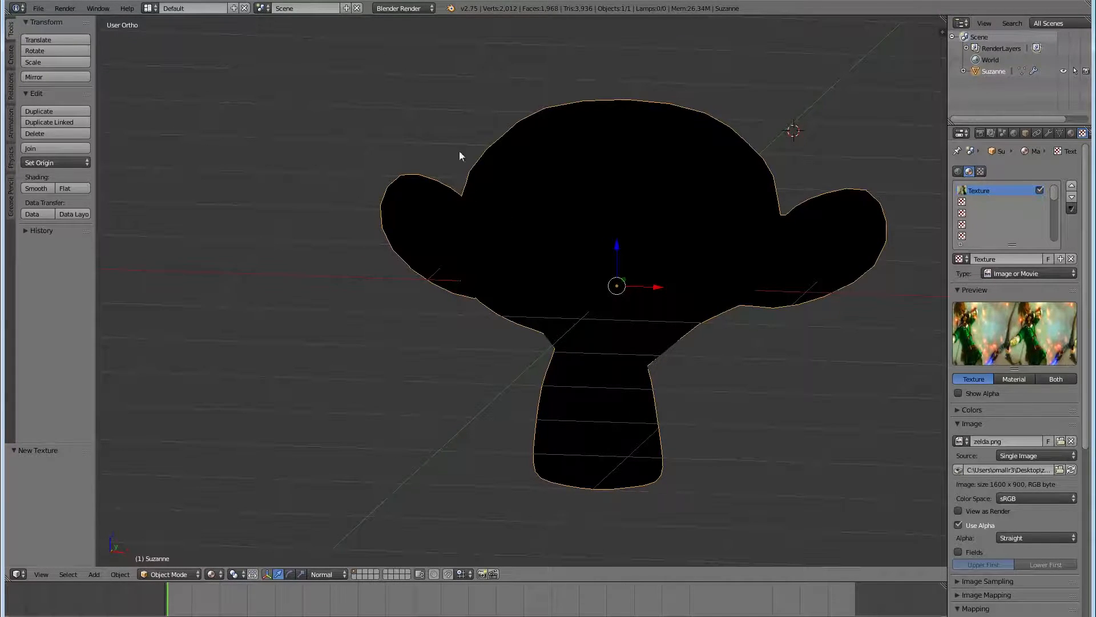
pyautogui.click(209, 575)
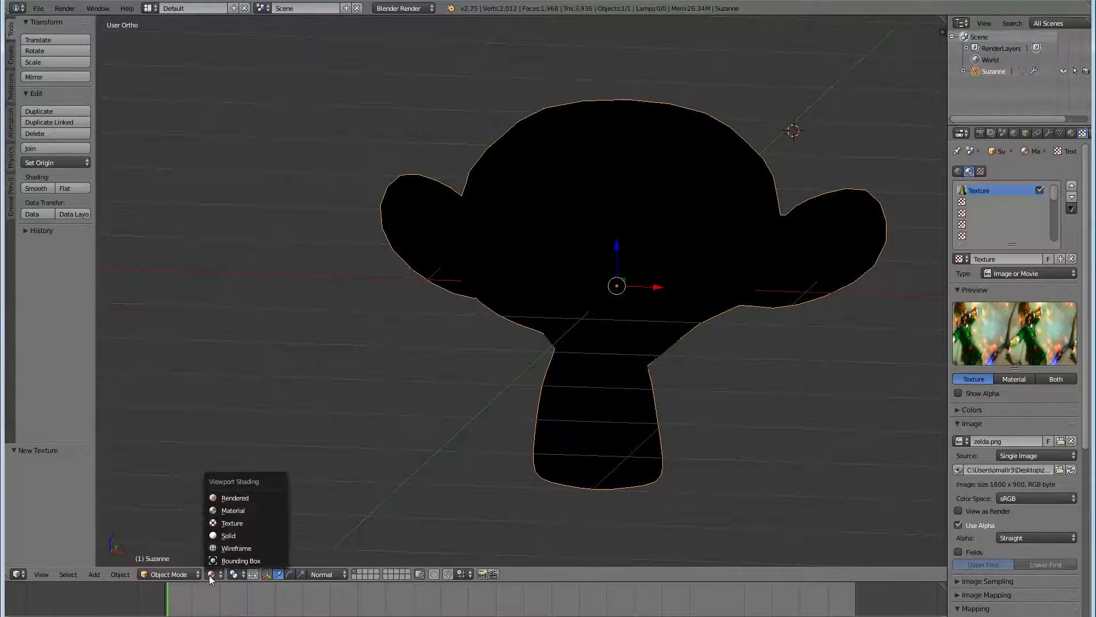
pyautogui.click(237, 499)
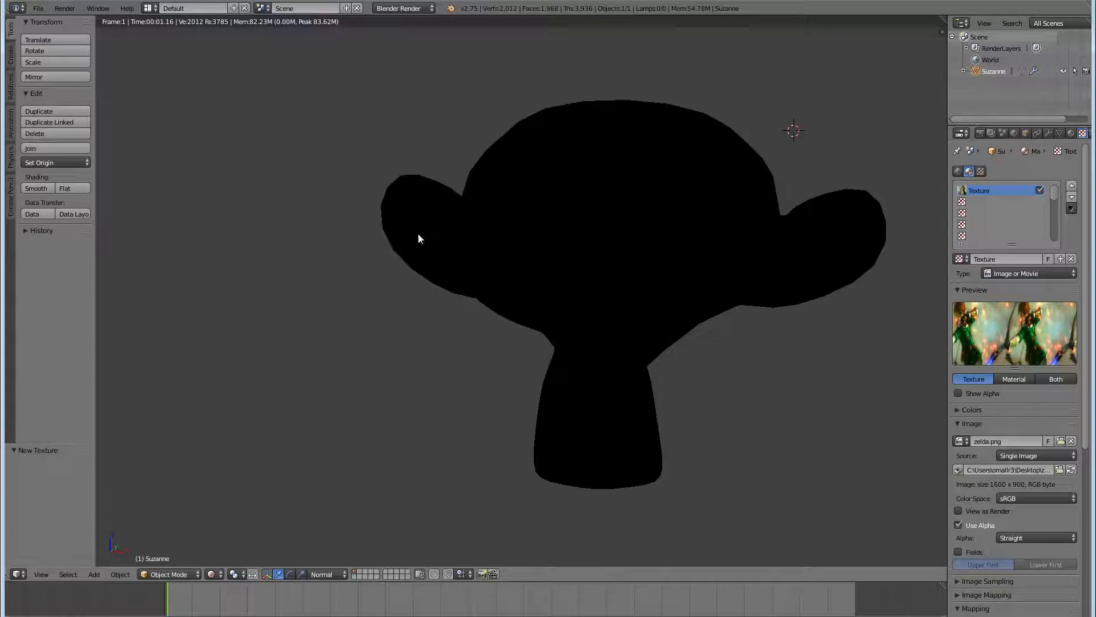
pyautogui.click(210, 574)
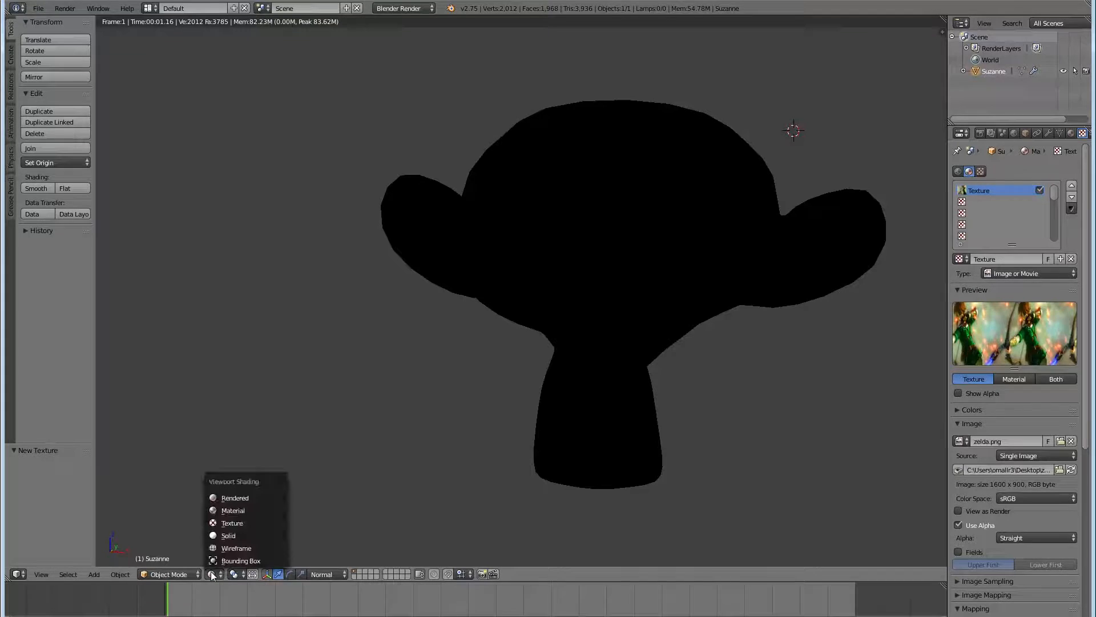
pyautogui.click(239, 524)
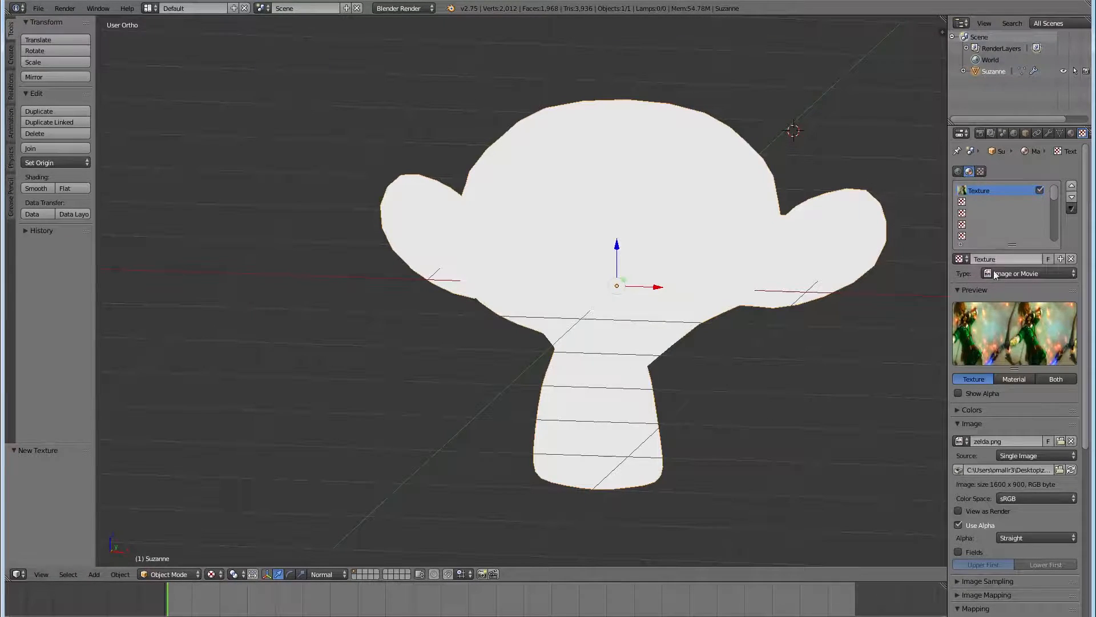
# - Split the 3D view vertically into two side-by-side viewports and fit the head in both
pyautogui.scroll(-1, 1019, 386)
pyautogui.scroll(-1, 981, 396)
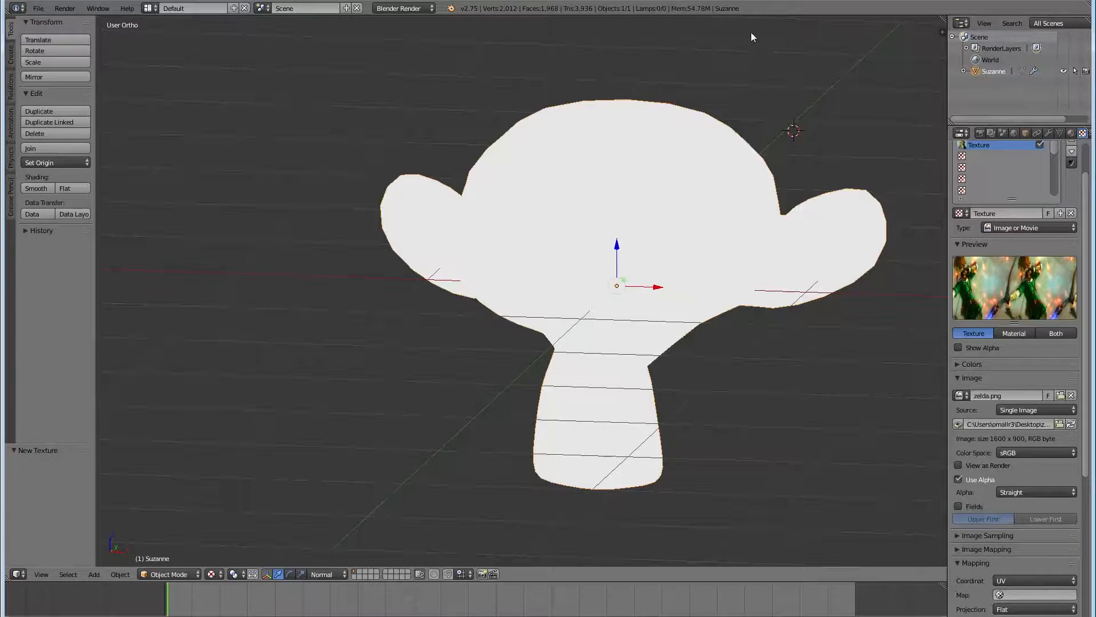
pyautogui.rightClick(731, 15)
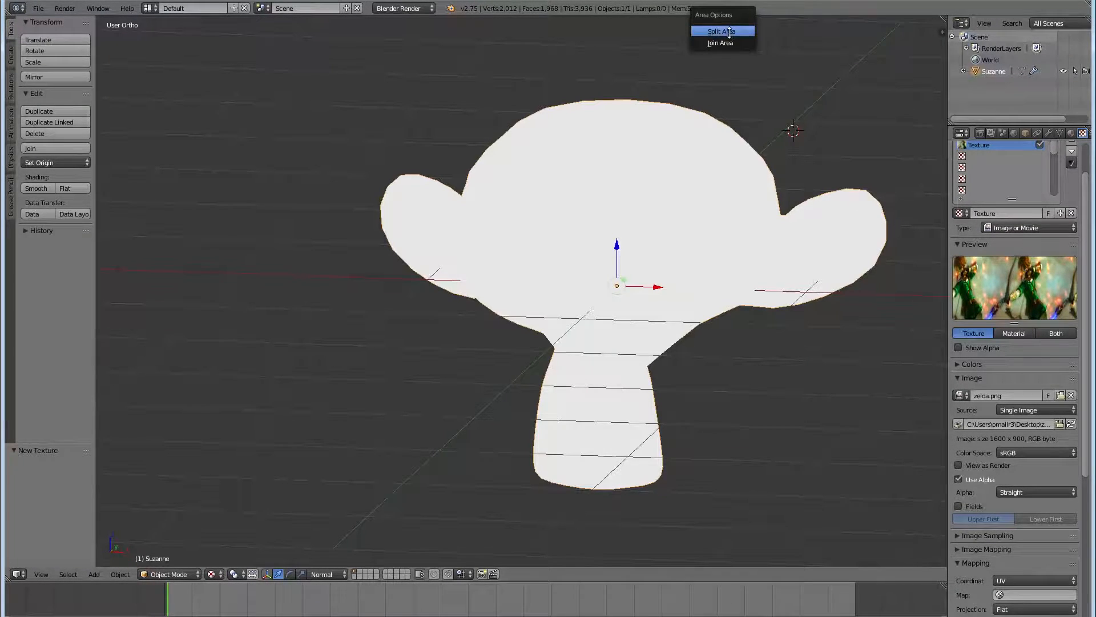
pyautogui.click(721, 32)
pyautogui.click(555, 228)
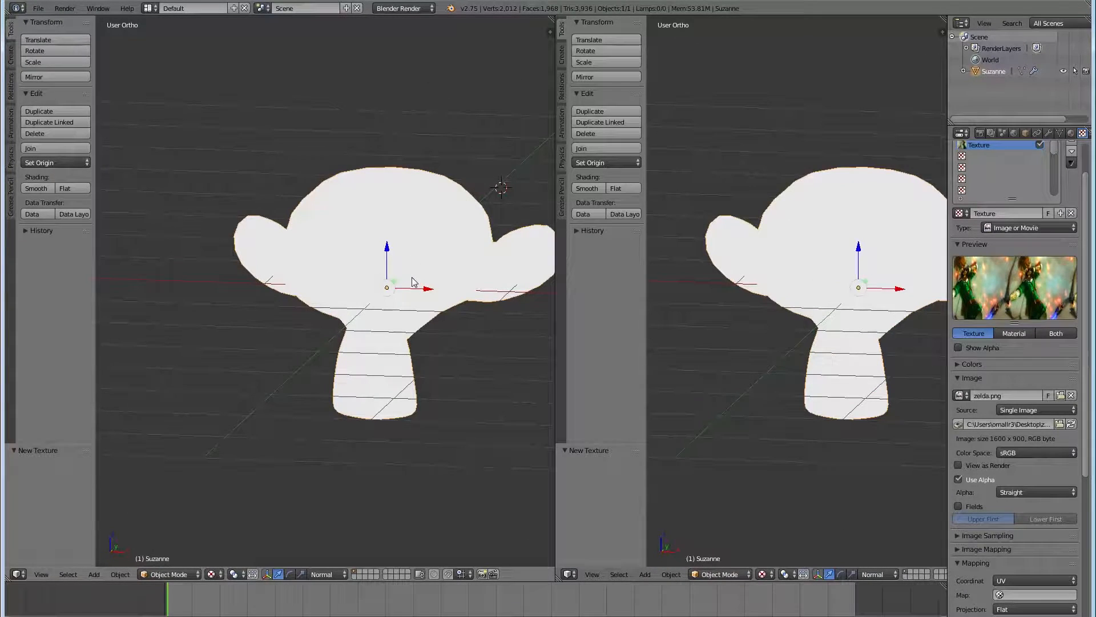
pyautogui.scroll(-2, 387, 246)
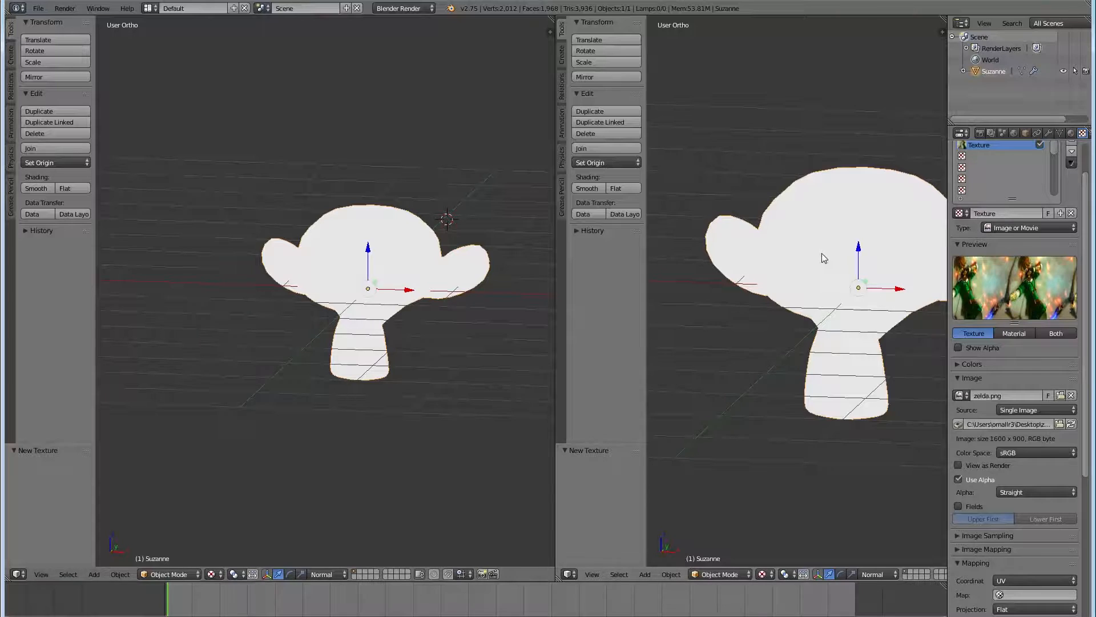
pyautogui.scroll(-3, 876, 222)
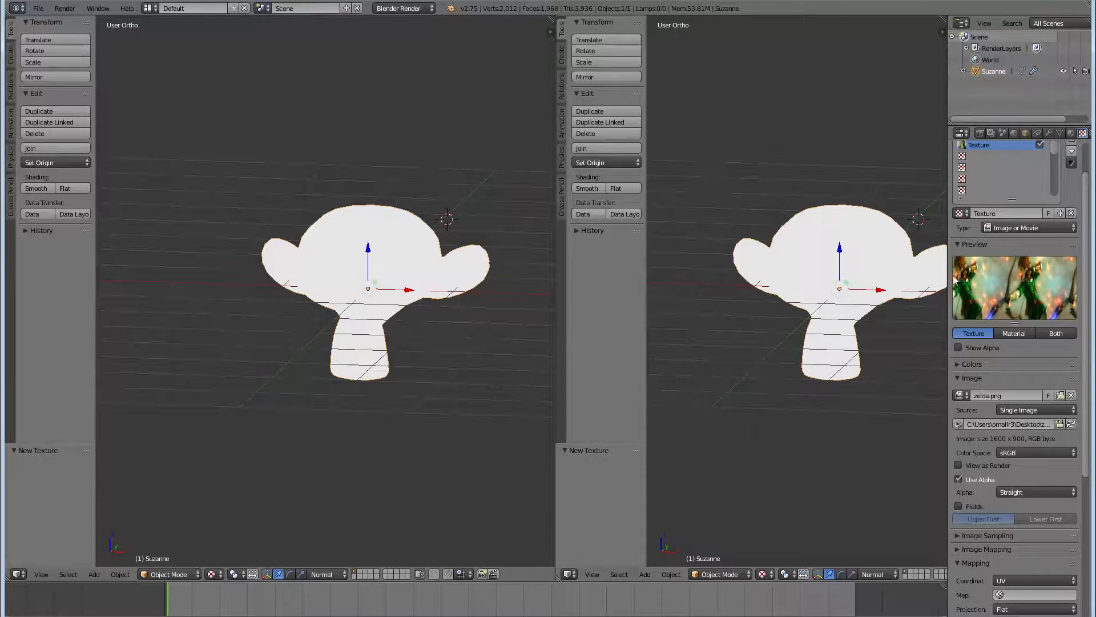
pyautogui.scroll(-4, 1040, 420)
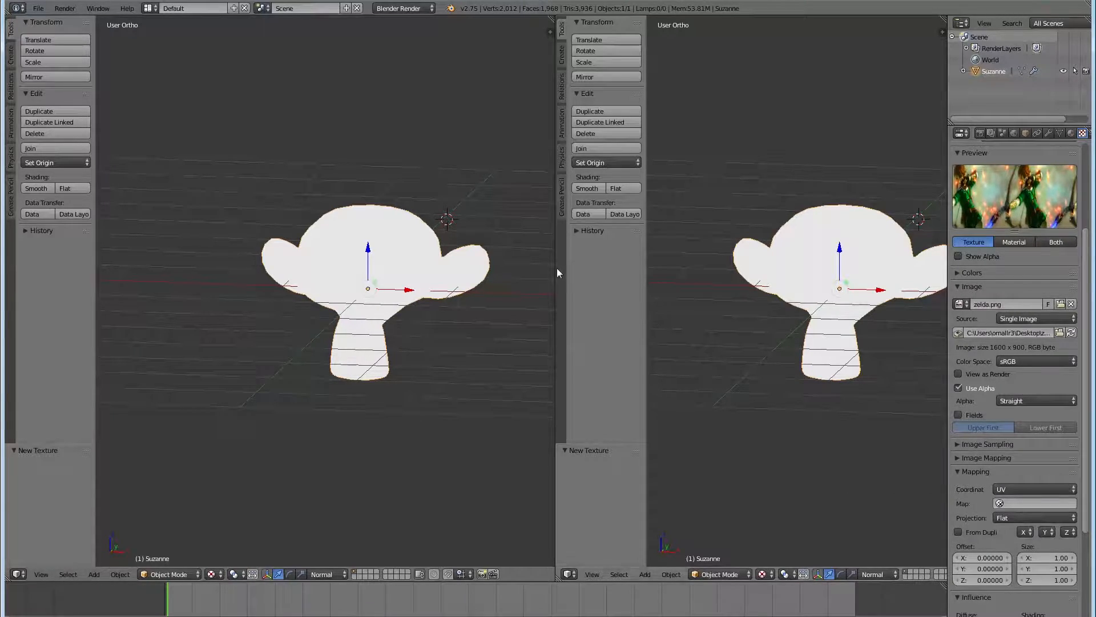
# - Try Global and Object as the image texture's mapping coordinates
pyautogui.click(1040, 489)
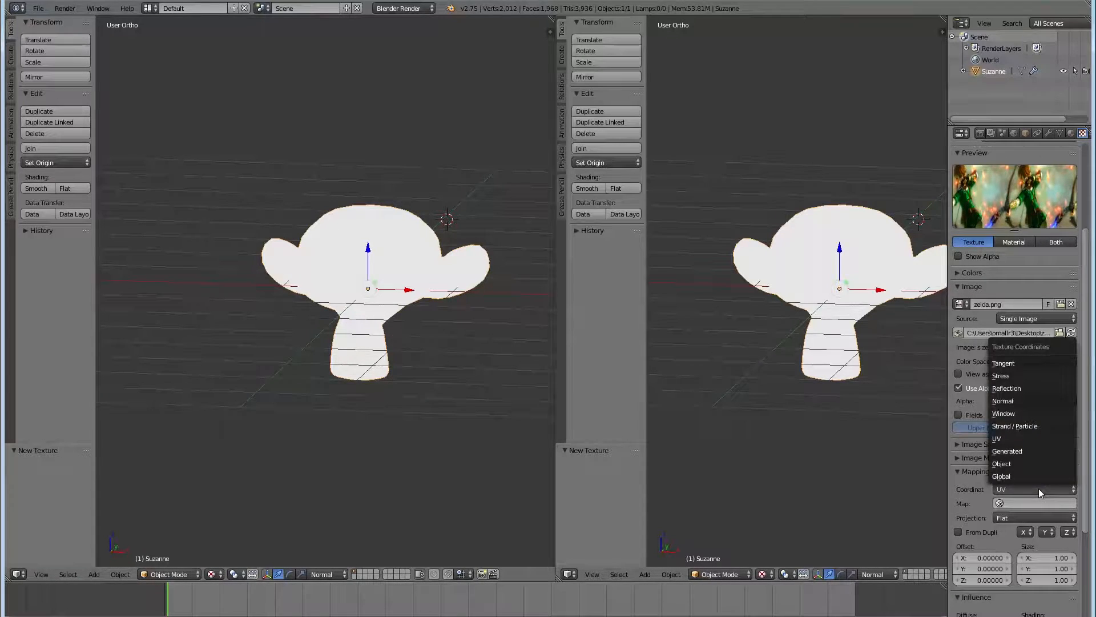
pyautogui.click(1036, 489)
pyautogui.click(1027, 488)
pyautogui.click(1013, 476)
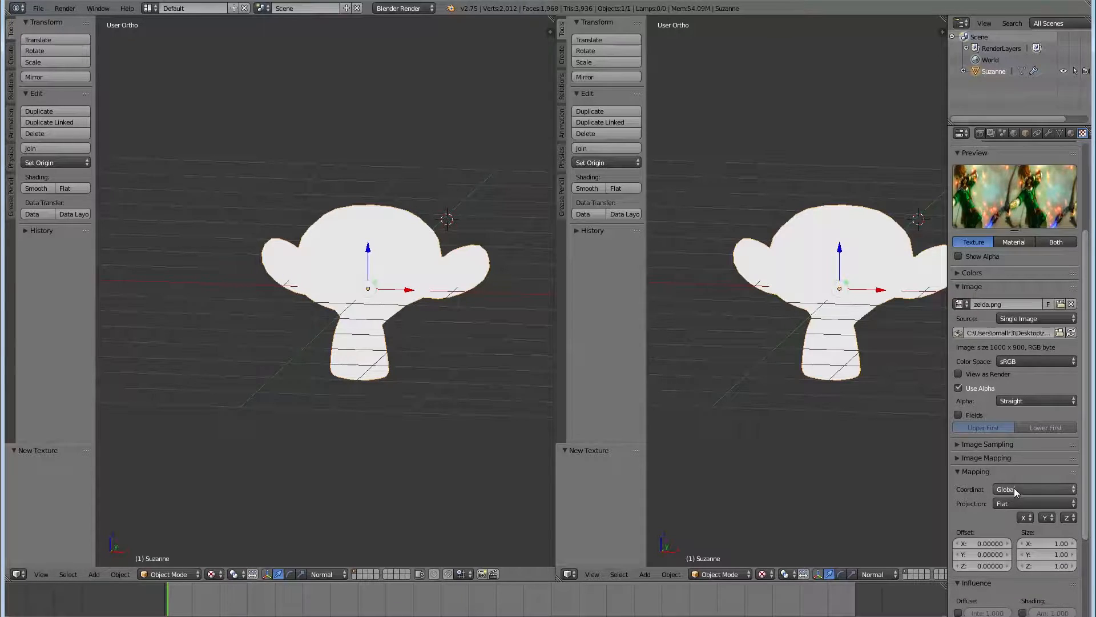
pyautogui.click(1014, 488)
pyautogui.click(1008, 463)
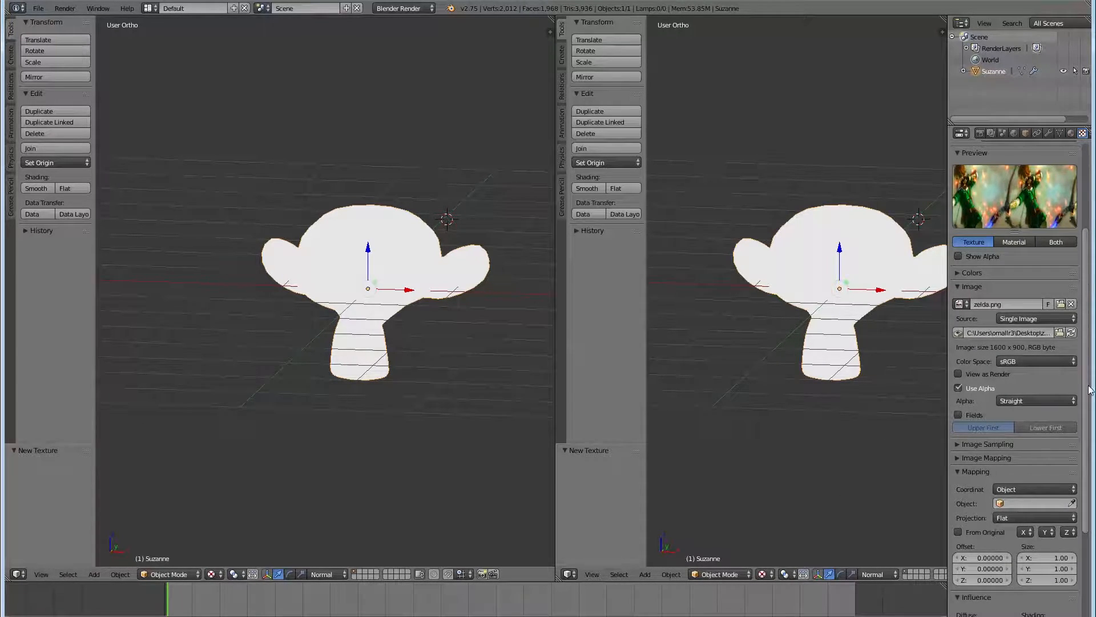
# - Show the material's preview on the monkey shape
pyautogui.scroll(3, 1036, 223)
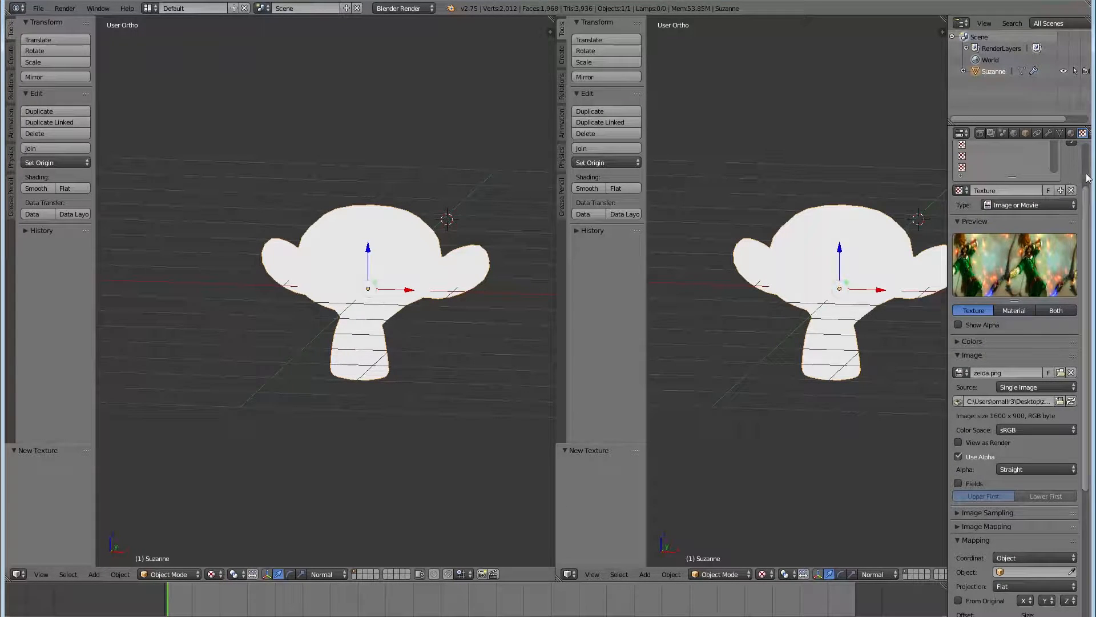
pyautogui.click(1071, 133)
pyautogui.click(1069, 199)
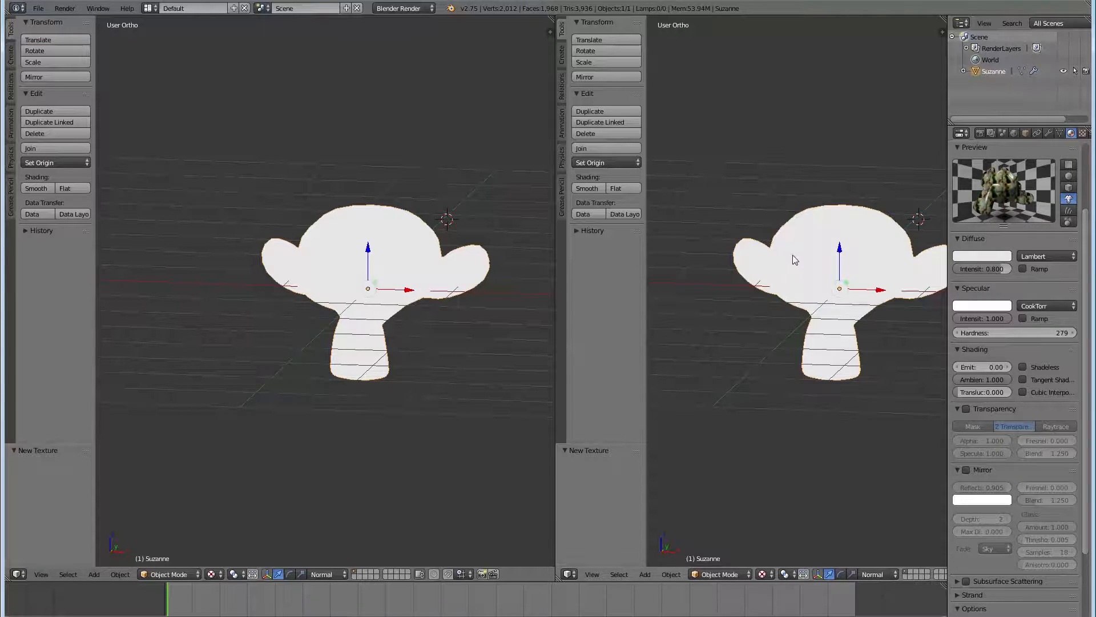
pyautogui.scroll(2, 793, 255)
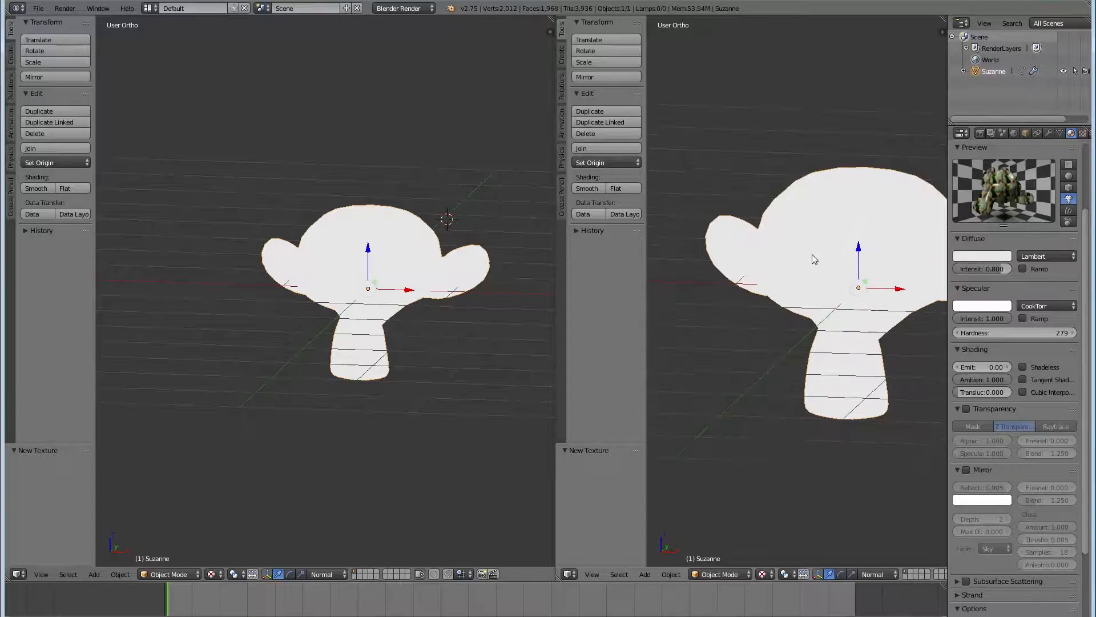
# - Set the image texture's mapping coordinates back to UV
pyautogui.click(1083, 133)
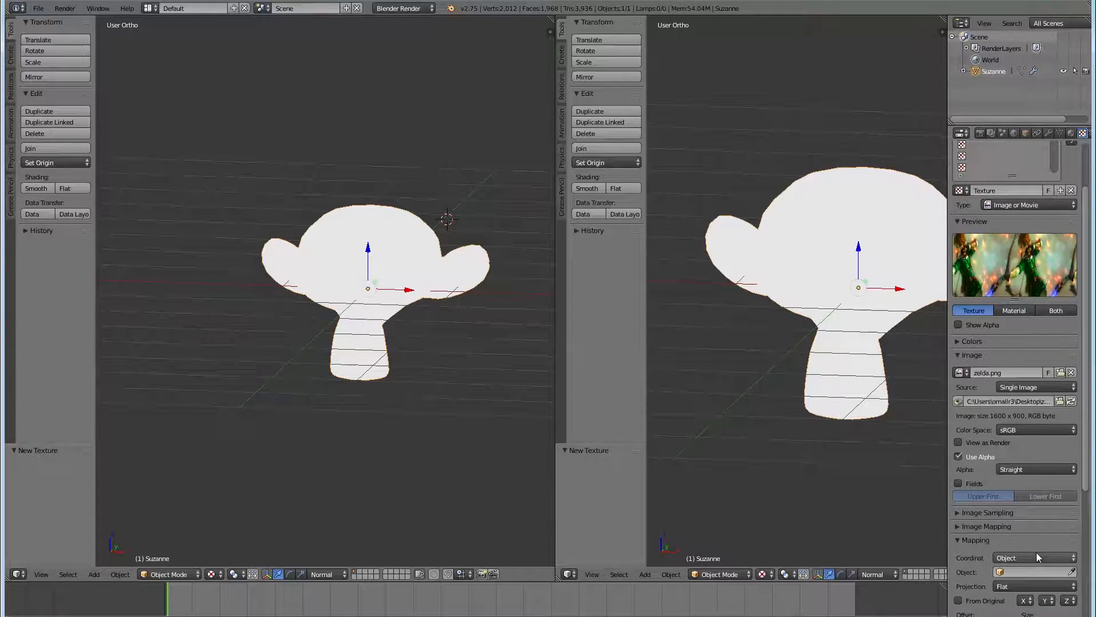
pyautogui.scroll(-1, 1041, 545)
pyautogui.click(1036, 536)
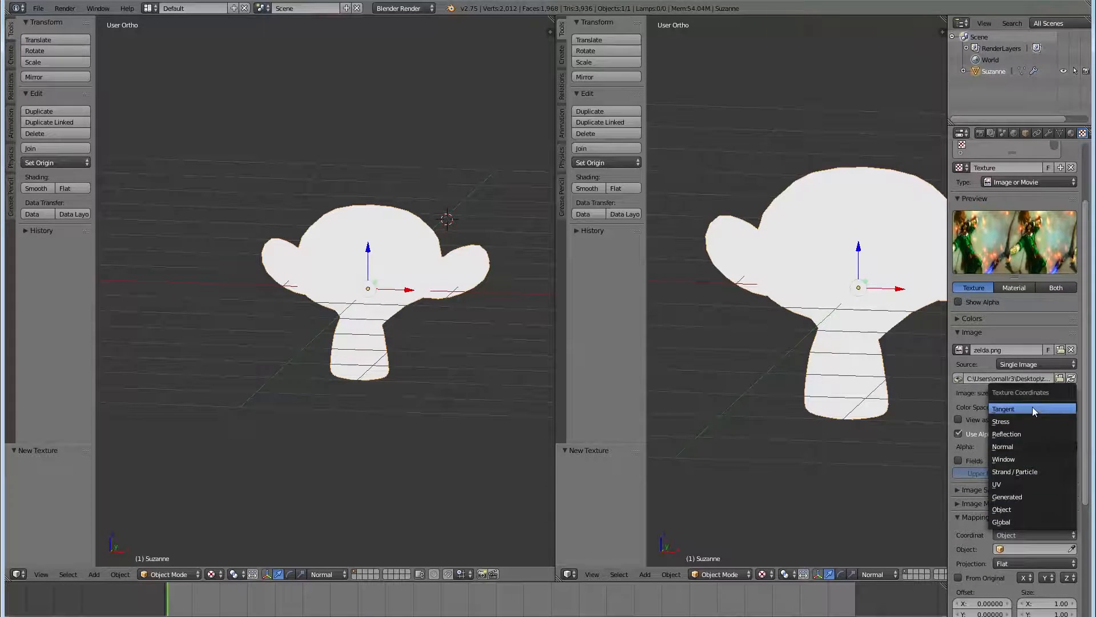
pyautogui.click(1009, 484)
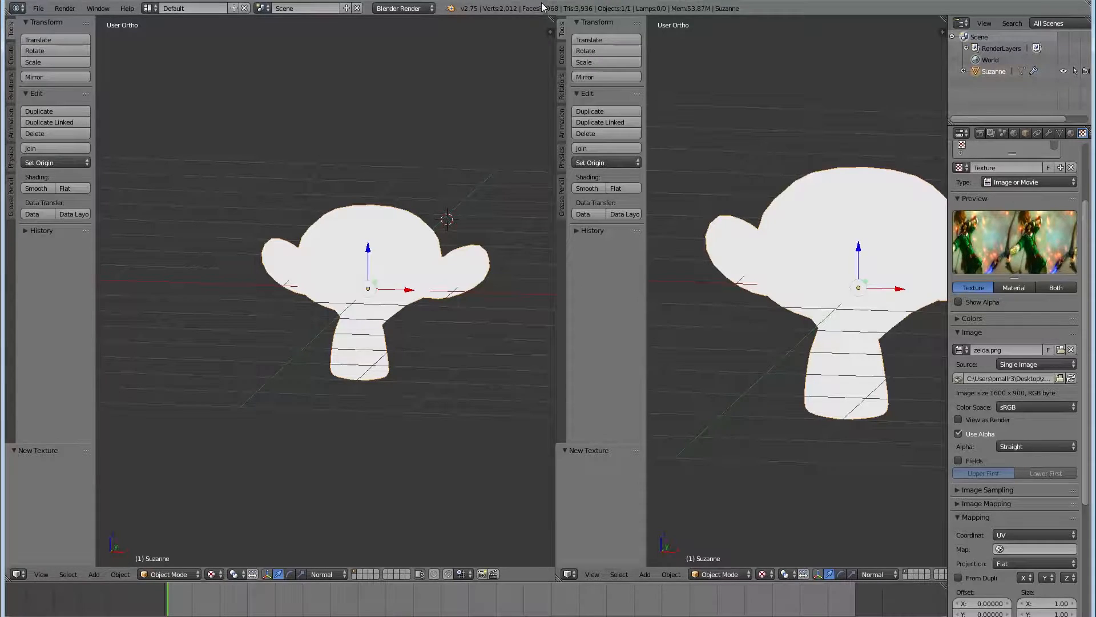
# - Join the two side-by-side 3D viewports into a single one
pyautogui.rightClick(553, 97)
pyautogui.click(532, 107)
pyautogui.click(752, 101)
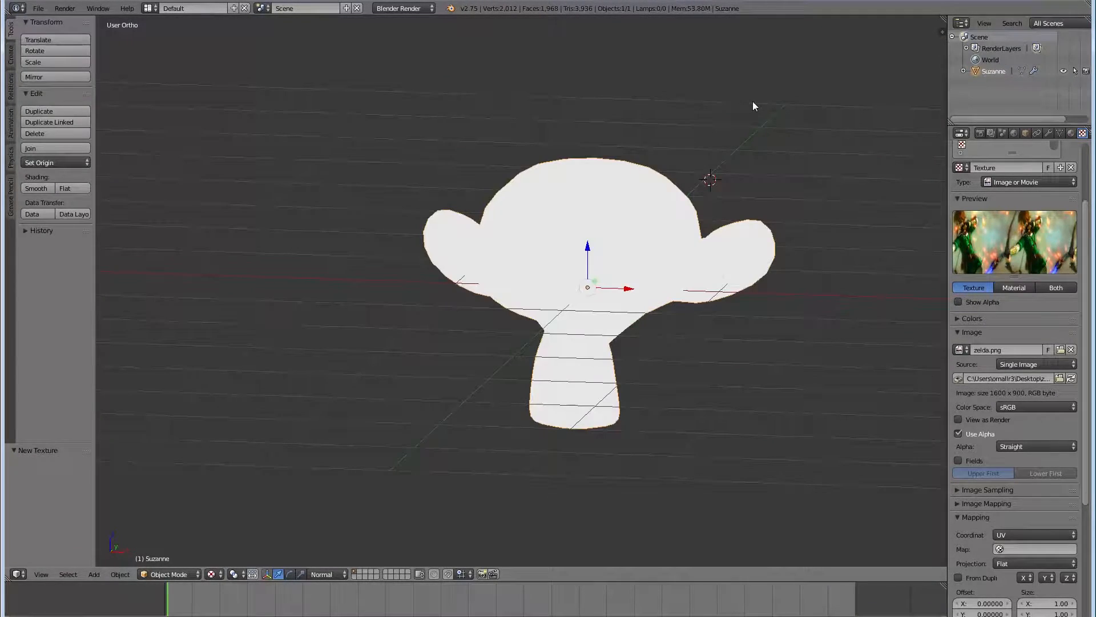
# - Split the 3D viewport again with a vertical divider slightly past its middle, using Split Area
pyautogui.rightClick(698, 16)
pyautogui.click(685, 29)
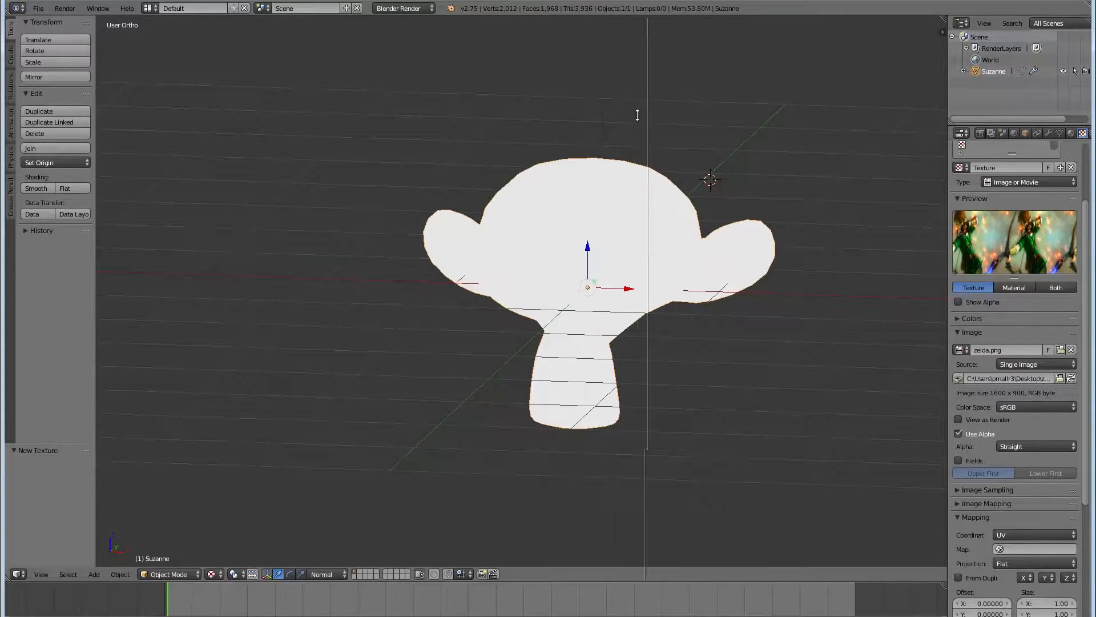
pyautogui.click(545, 124)
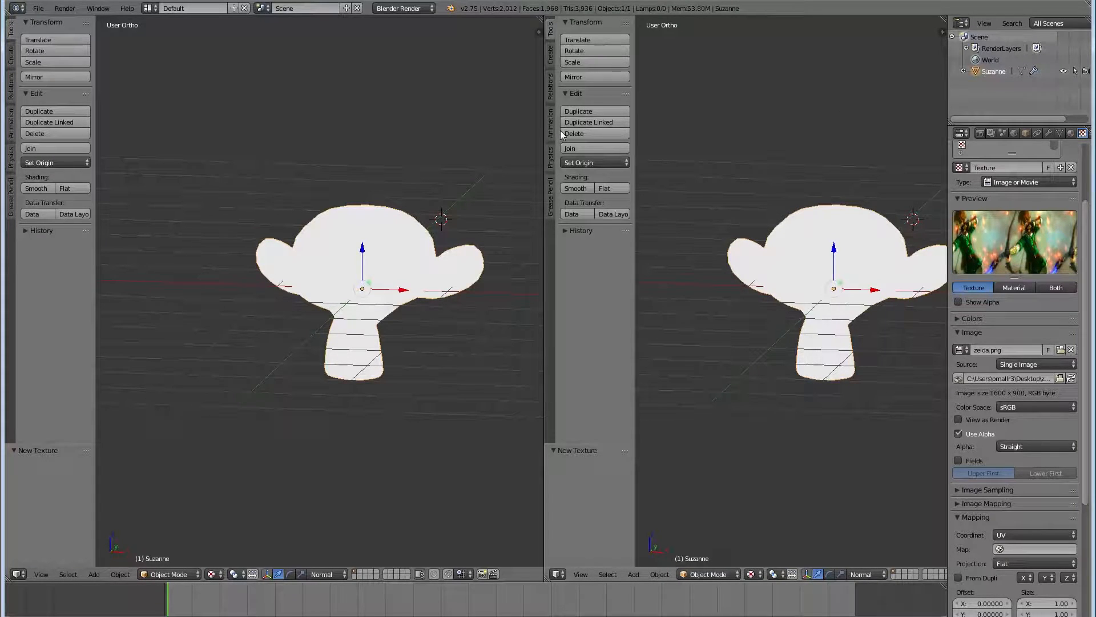
# - Split one of the two viewports horizontally in its upper part, and join the two pieces back together
pyautogui.rightClick(544, 147)
pyautogui.click(544, 147)
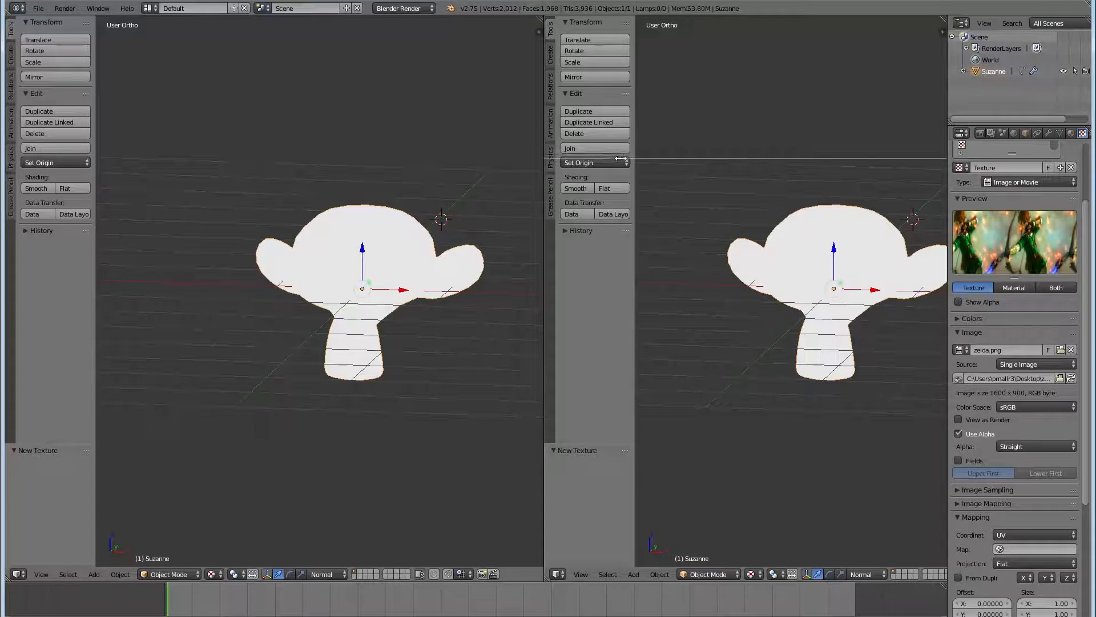
pyautogui.click(539, 142)
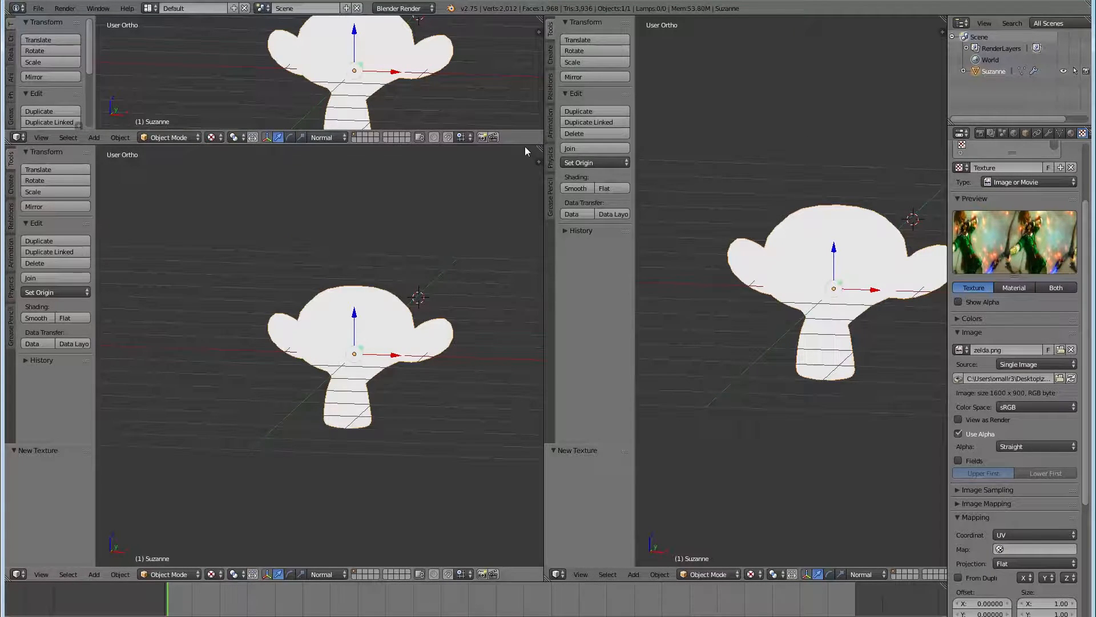
pyautogui.rightClick(525, 145)
pyautogui.click(511, 151)
pyautogui.click(521, 135)
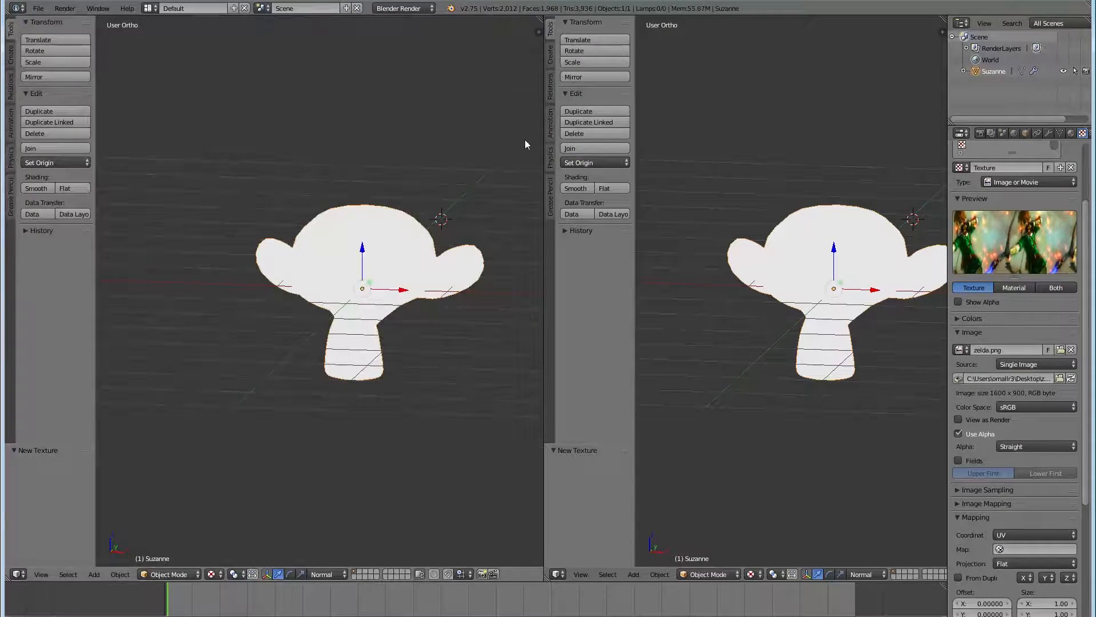
# - Remove the vertical divider by joining both 3D viewports with Join Area
pyautogui.rightClick(542, 171)
pyautogui.click(539, 170)
pyautogui.click(684, 138)
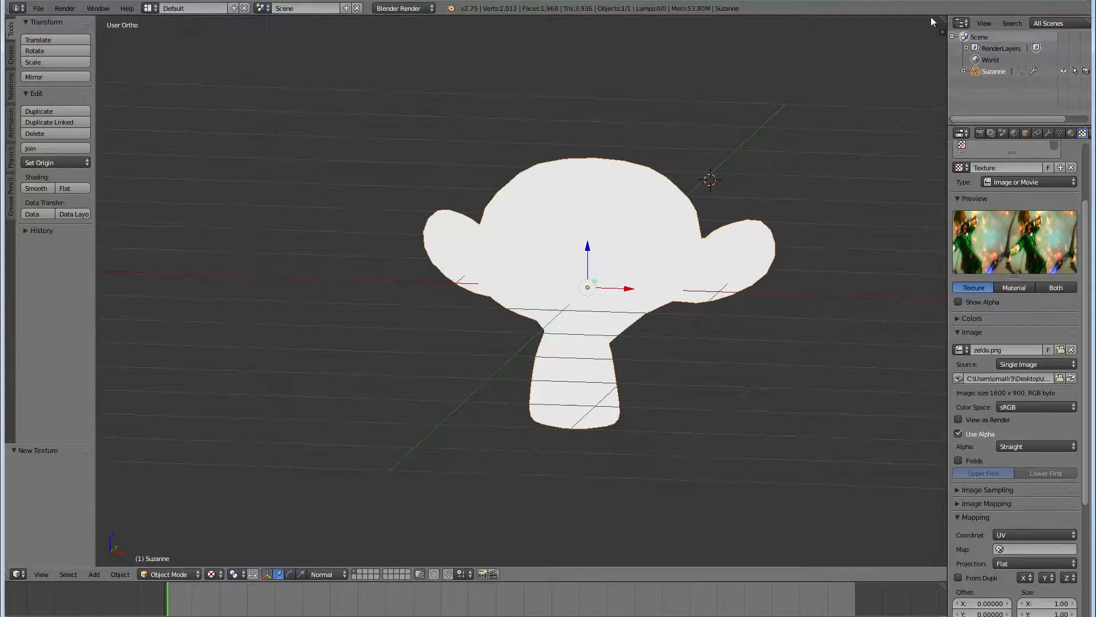
# - Pull out a second 3D viewport from the area's corner, and duplicate one viewport into a separate window and close that window
pyautogui.moveTo(946, 19); pyautogui.dragTo(590, 139)
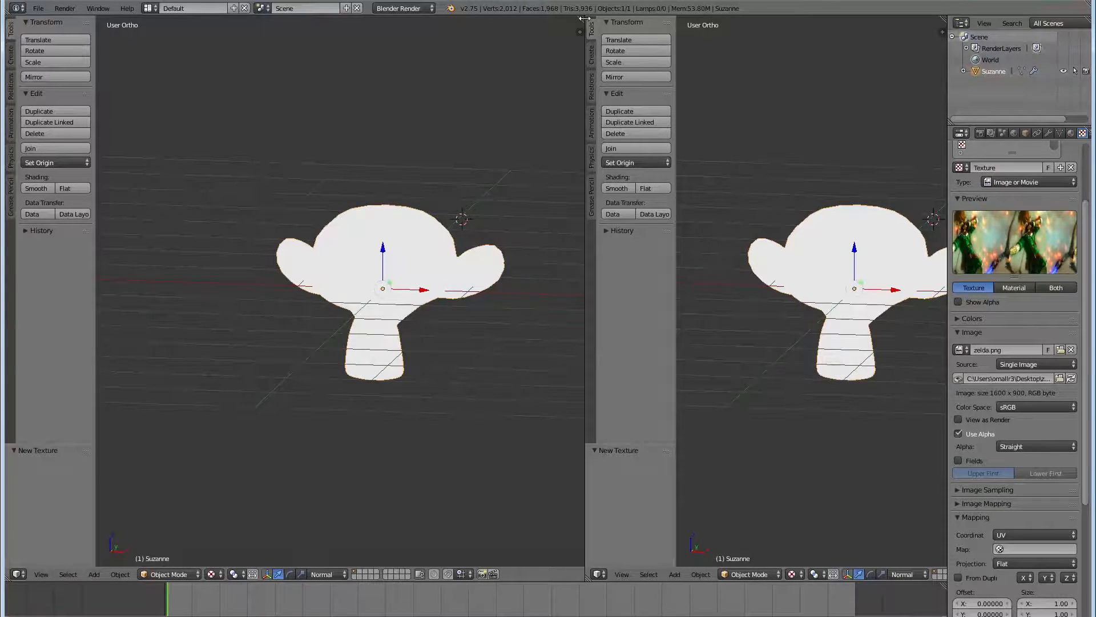
pyautogui.keyDown('shift'); pyautogui.moveTo(580, 31); pyautogui.dragTo(588, 36); pyautogui.keyUp('shift')
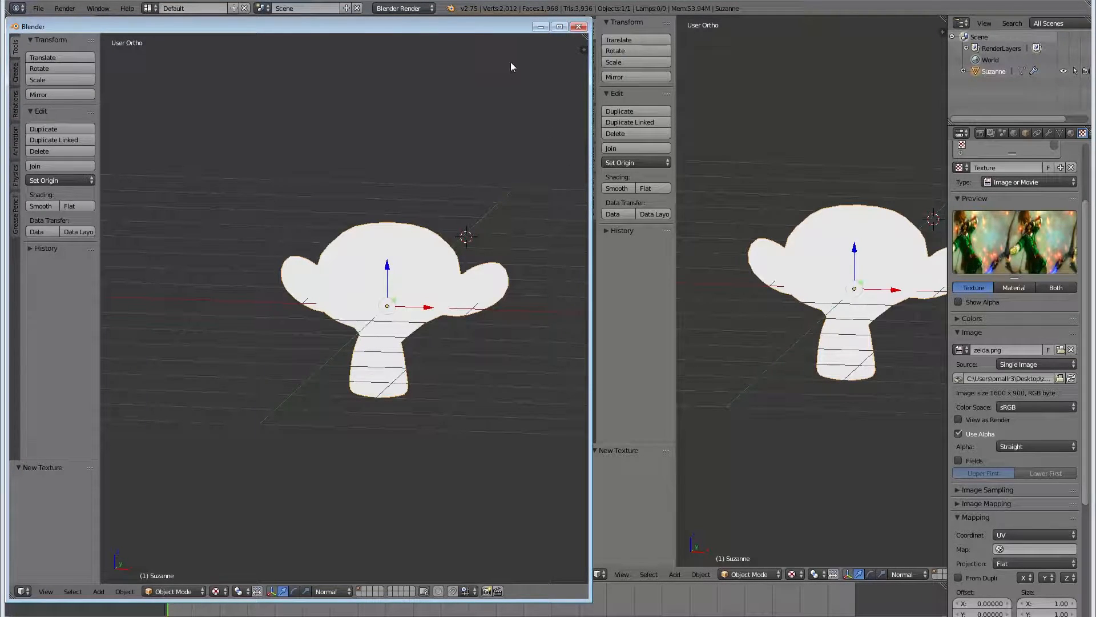
pyautogui.click(578, 27)
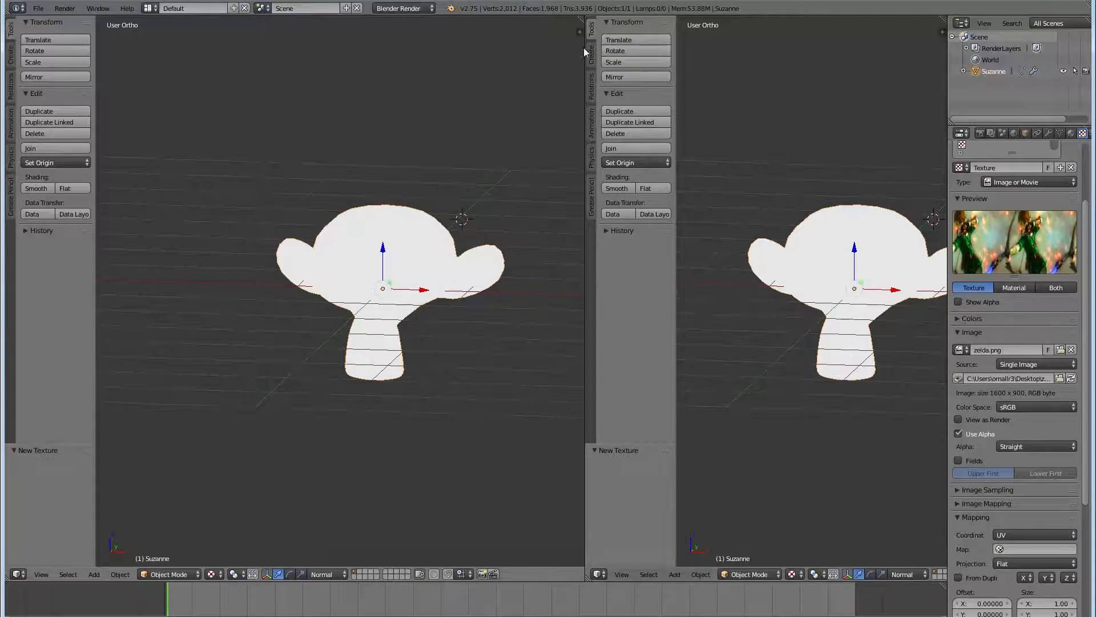
# - Merge the two side-by-side 3D viewports into a single viewport with Join Area
pyautogui.rightClick(583, 118)
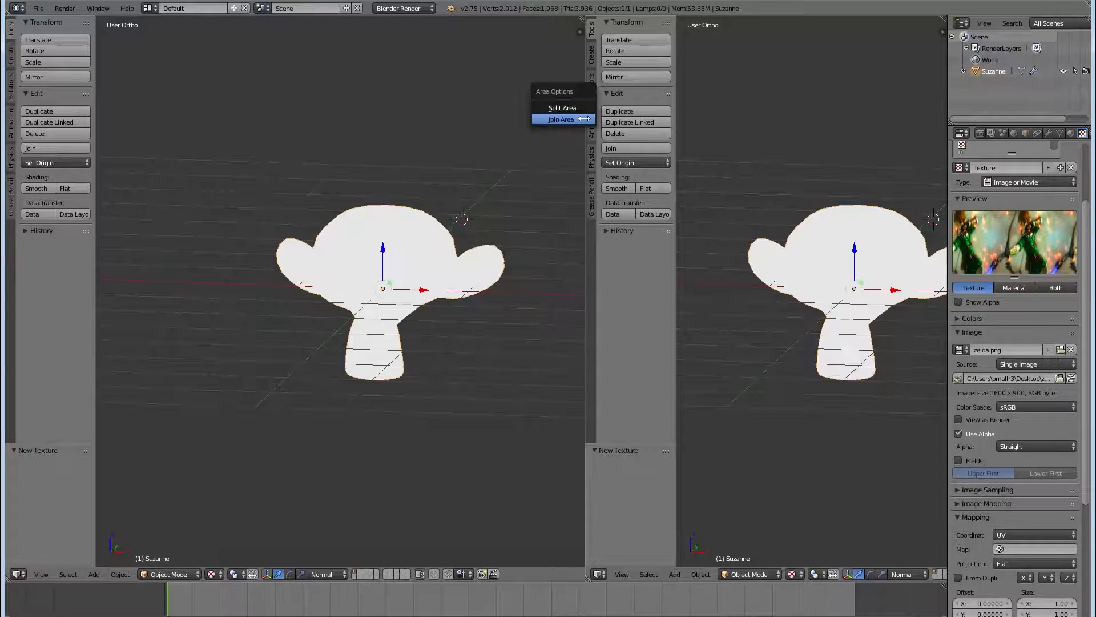
pyautogui.click(570, 118)
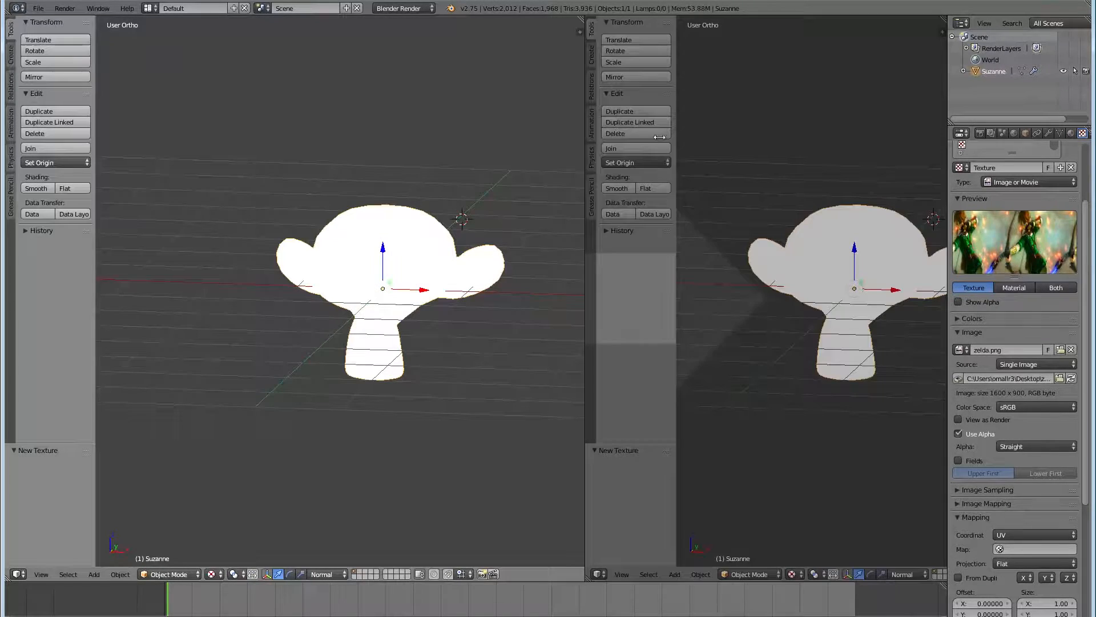
pyautogui.click(733, 164)
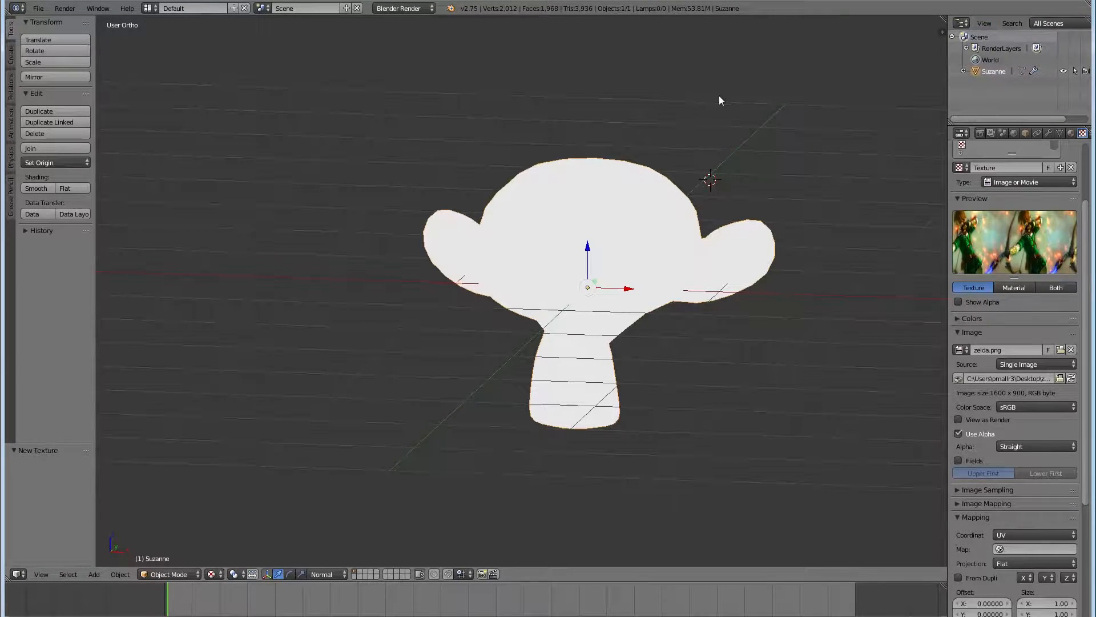
# - Split the 3D viewport vertically near its middle and change the second area to the UV/Image Editor
pyautogui.moveTo(943, 18); pyautogui.dragTo(497, 342)
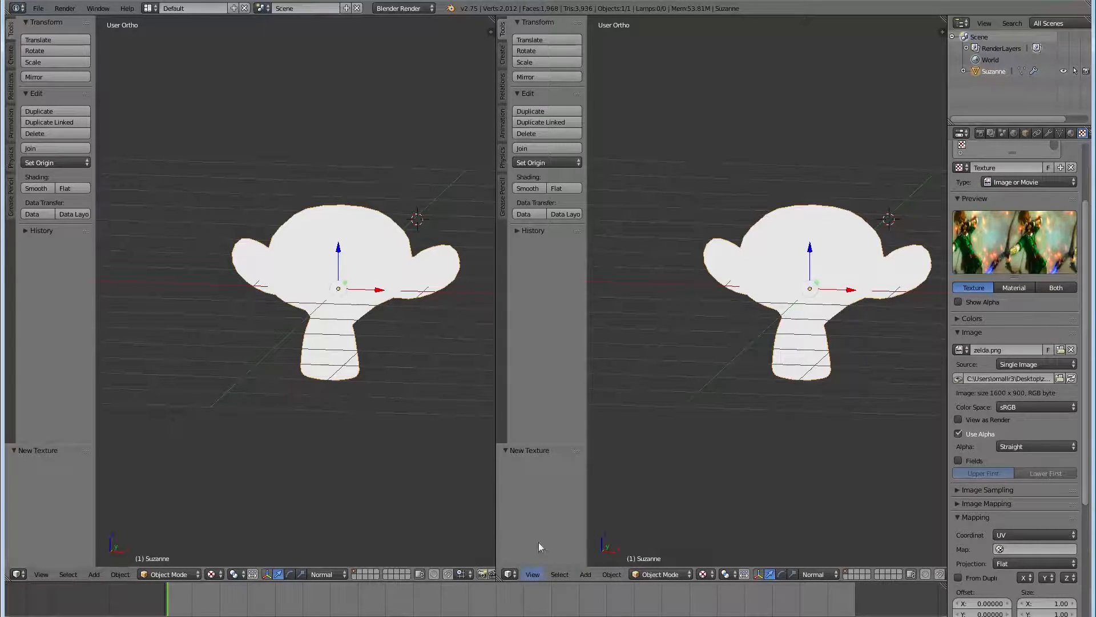
pyautogui.click(513, 574)
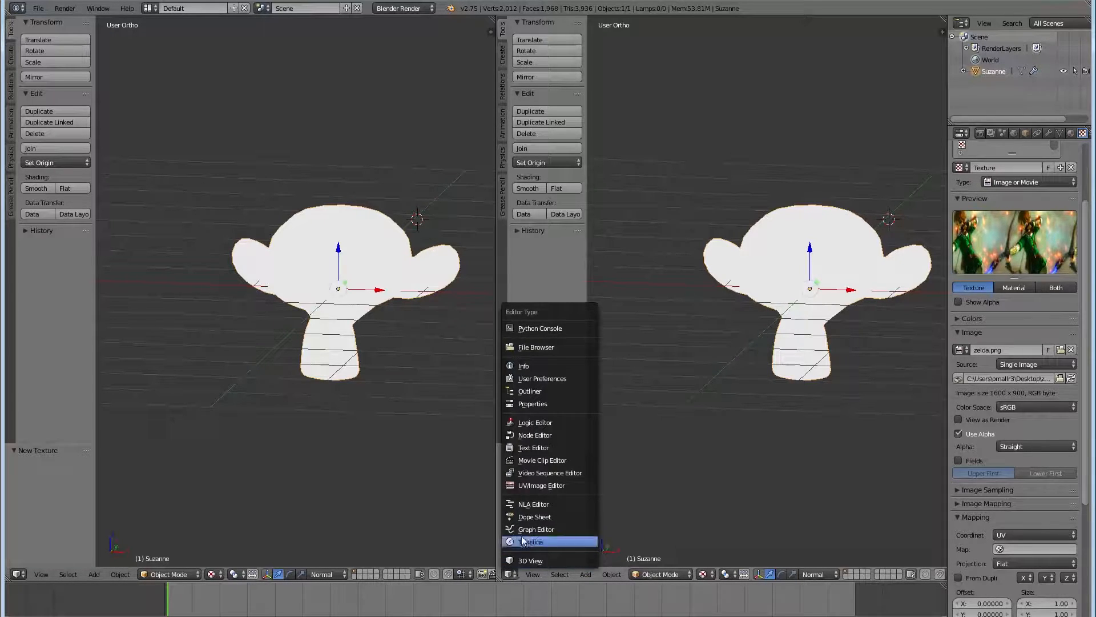
pyautogui.click(525, 485)
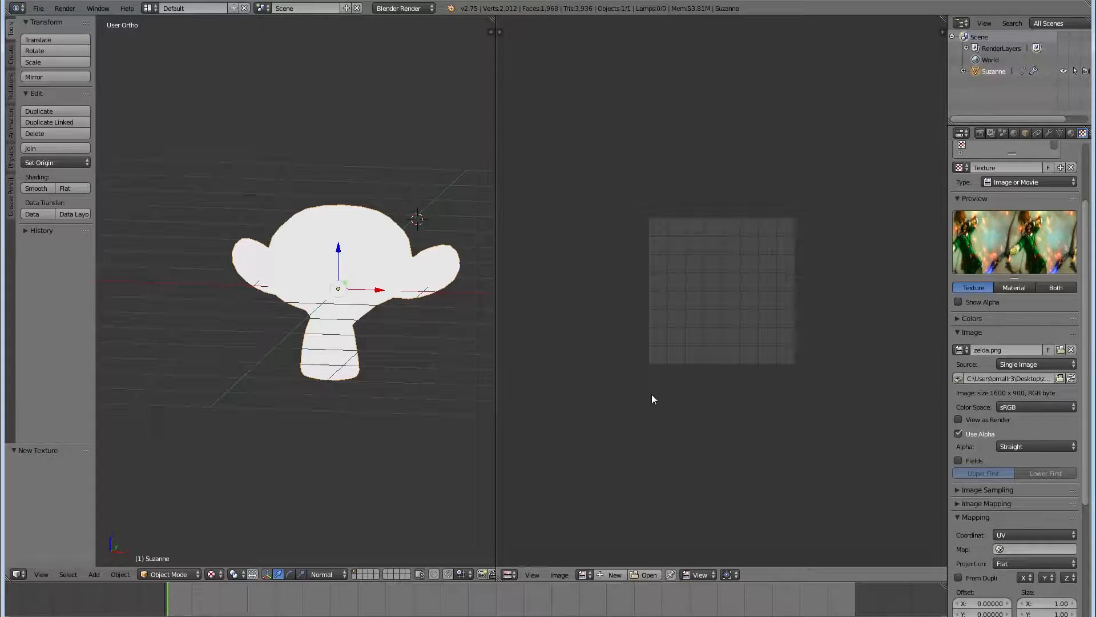
pyautogui.scroll(3, 669, 331)
pyautogui.scroll(1, 683, 320)
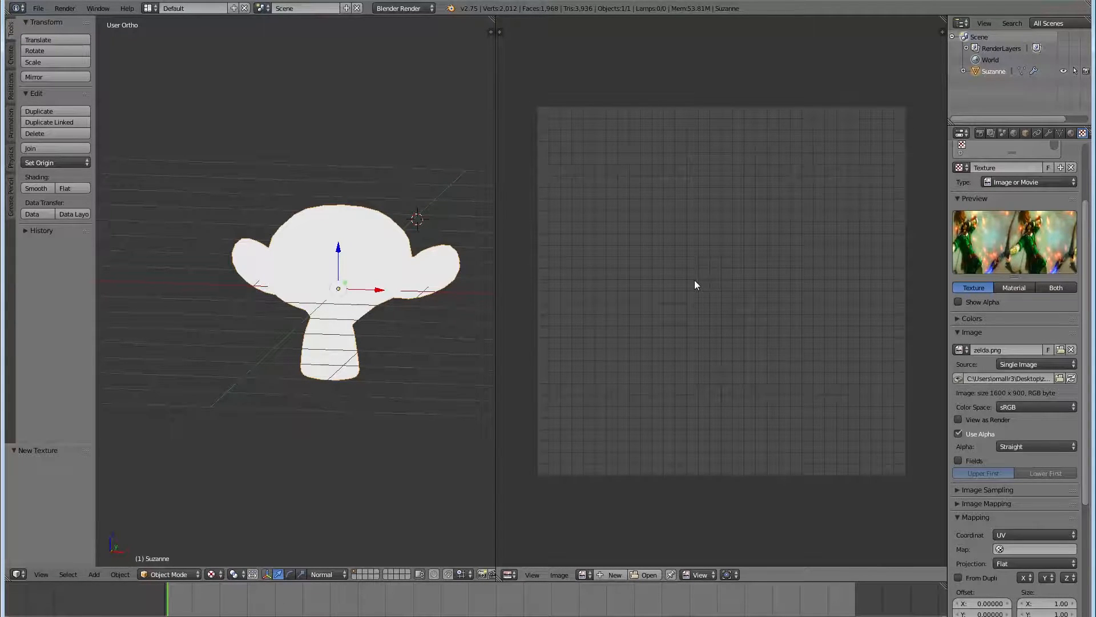
# - Switch the Suzanne head from Object Mode to Edit Mode in the 3D view
pyautogui.scroll(-2, 280, 249)
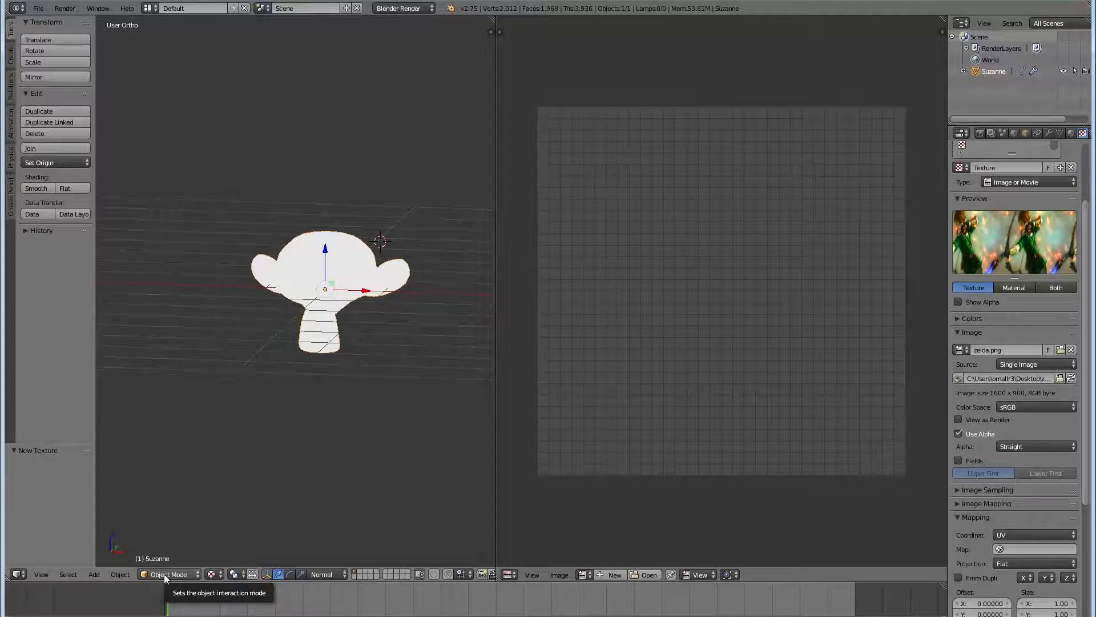
pyautogui.scroll(2, 352, 363)
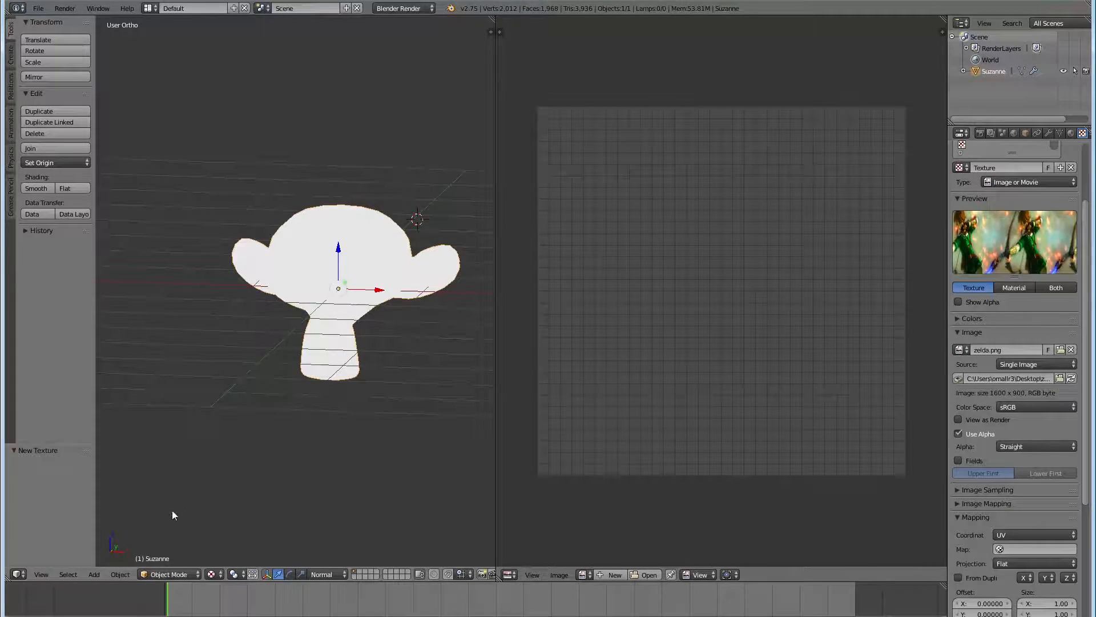
pyautogui.click(169, 573)
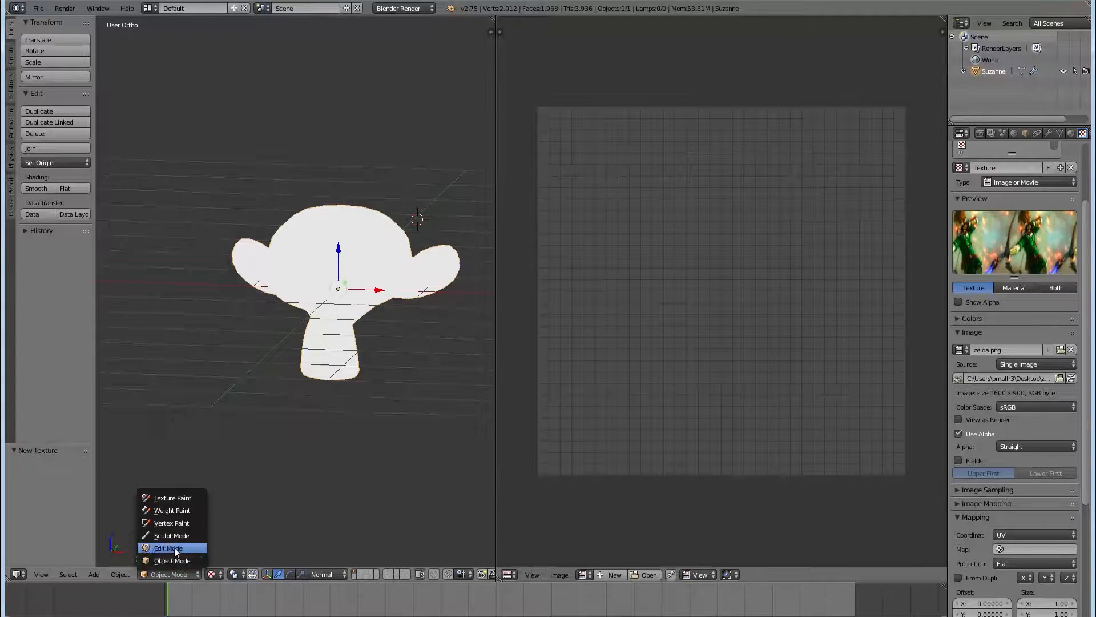
pyautogui.click(172, 546)
pyautogui.moveTo(292, 383); pyautogui.dragTo(319, 296, button='middle')
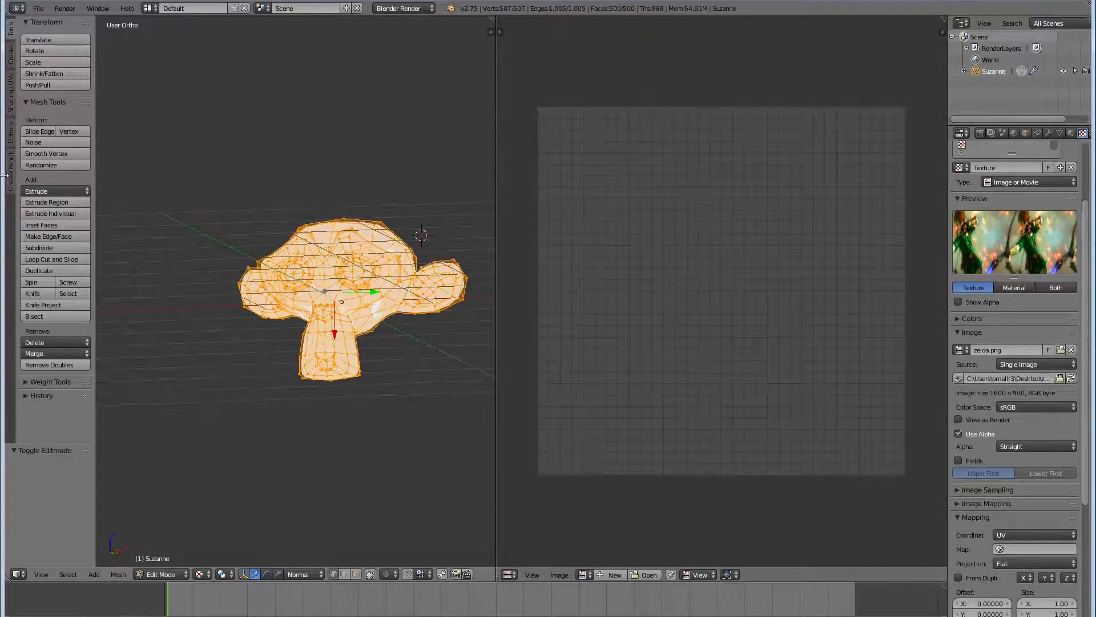
# - Unwrap the whole Suzanne mesh with Cube Projection and compare the UV layout with the model
pyautogui.click(9, 98)
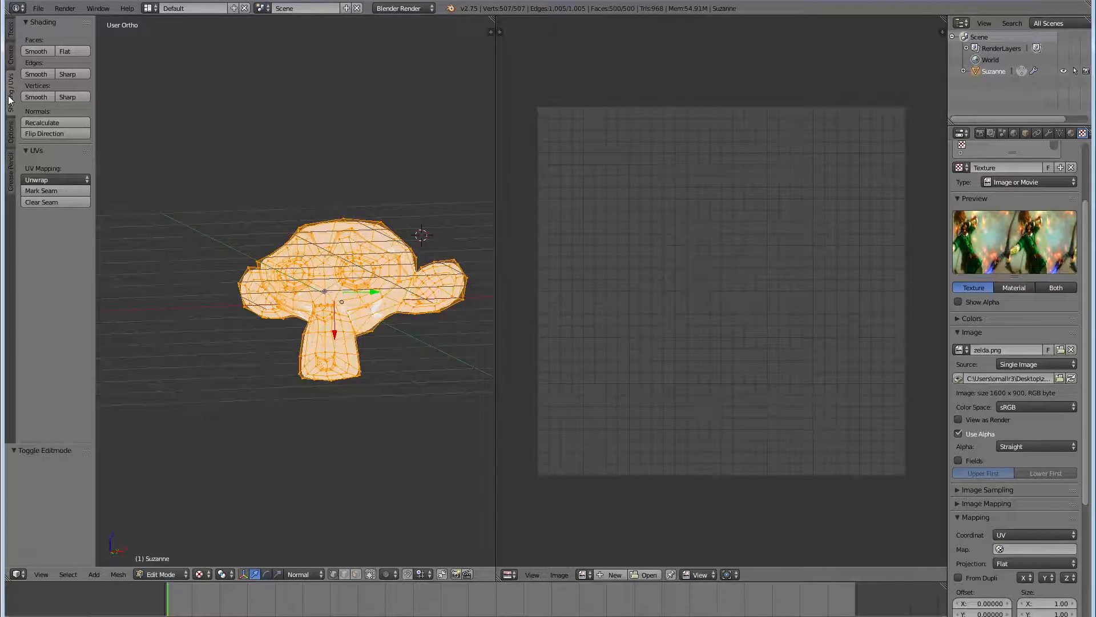
pyautogui.click(54, 179)
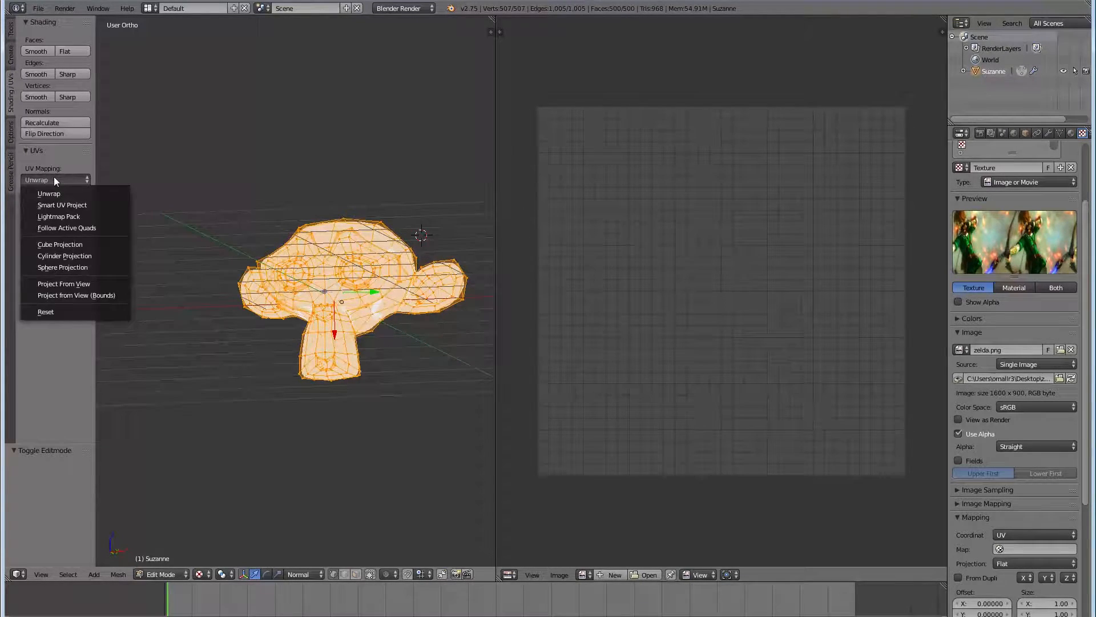
pyautogui.click(74, 246)
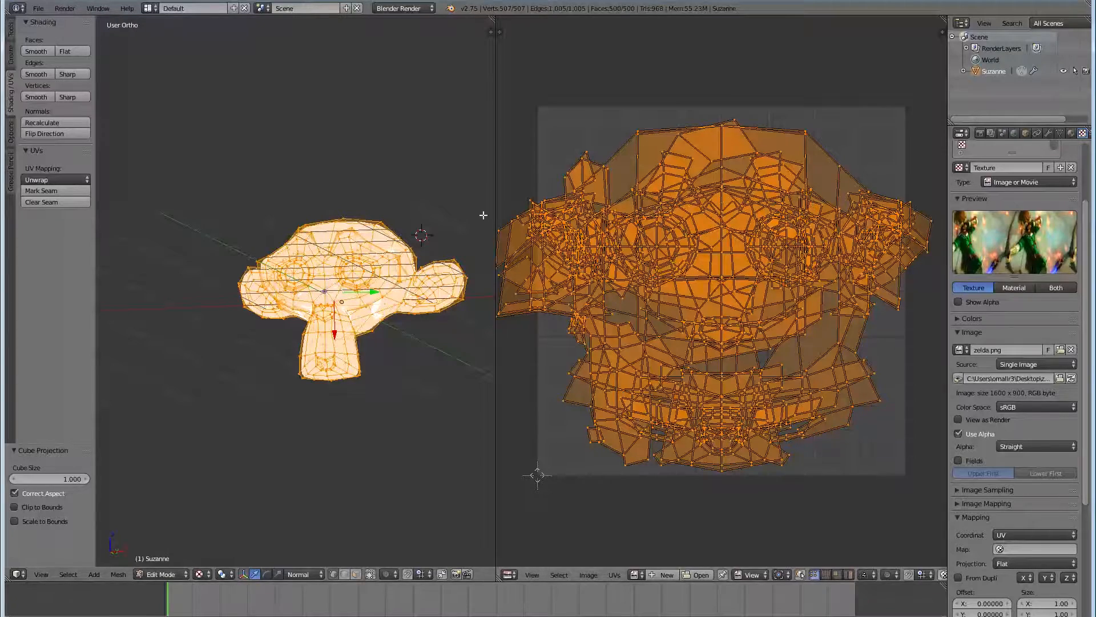
pyautogui.moveTo(371, 268); pyautogui.dragTo(375, 321, button='middle')
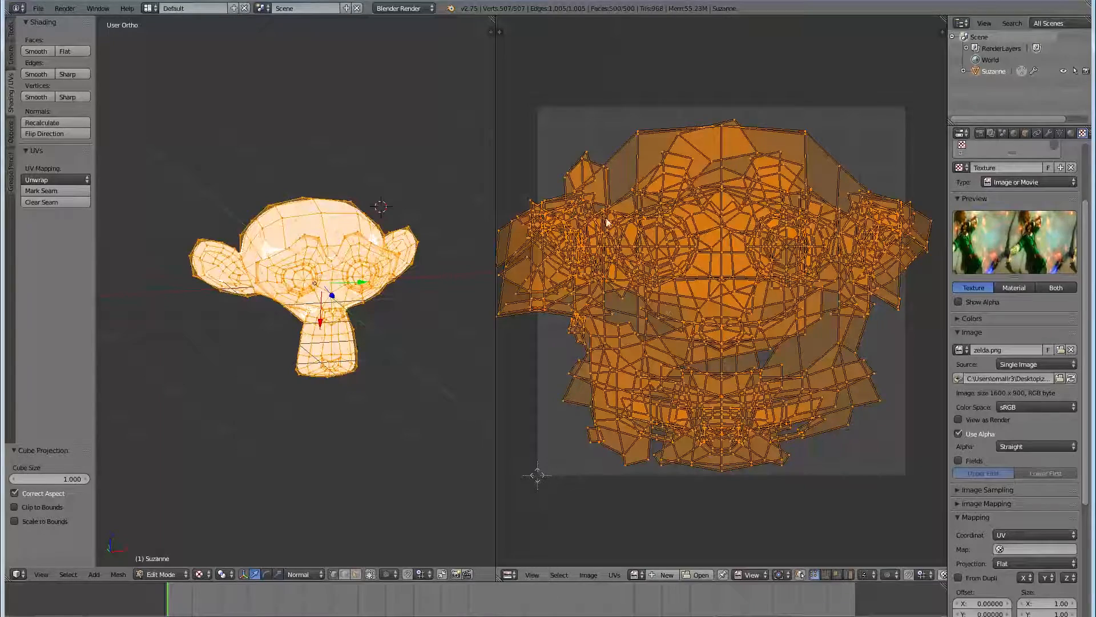
# - Unwrap the whole Suzanne mesh with Cylinder Projection
pyautogui.click(64, 178)
pyautogui.click(45, 261)
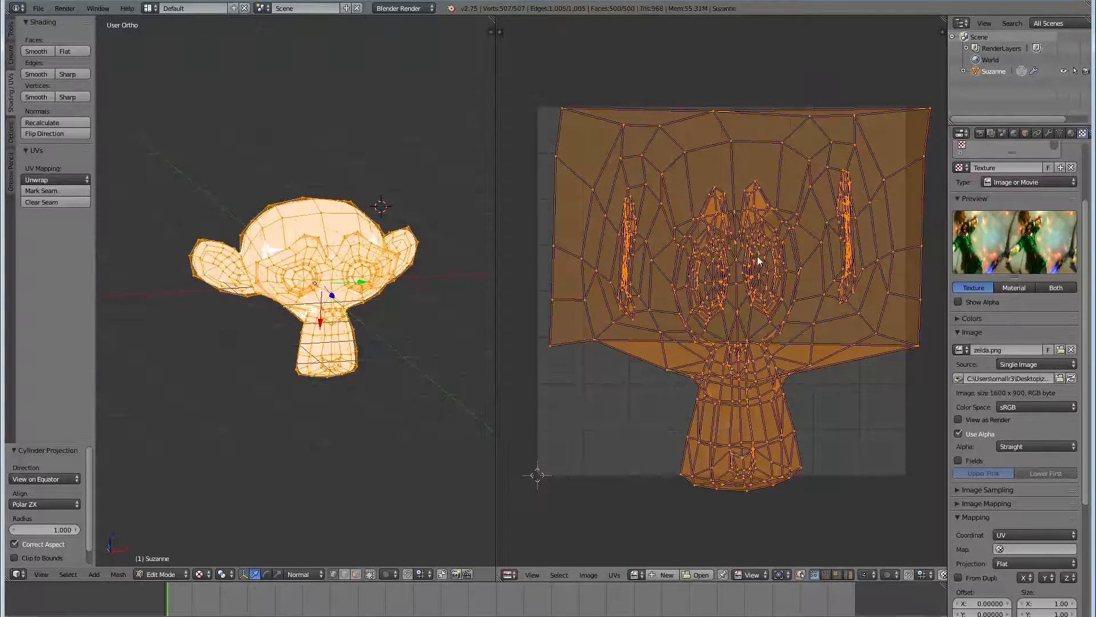
pyautogui.moveTo(755, 293); pyautogui.dragTo(729, 267, button='middle')
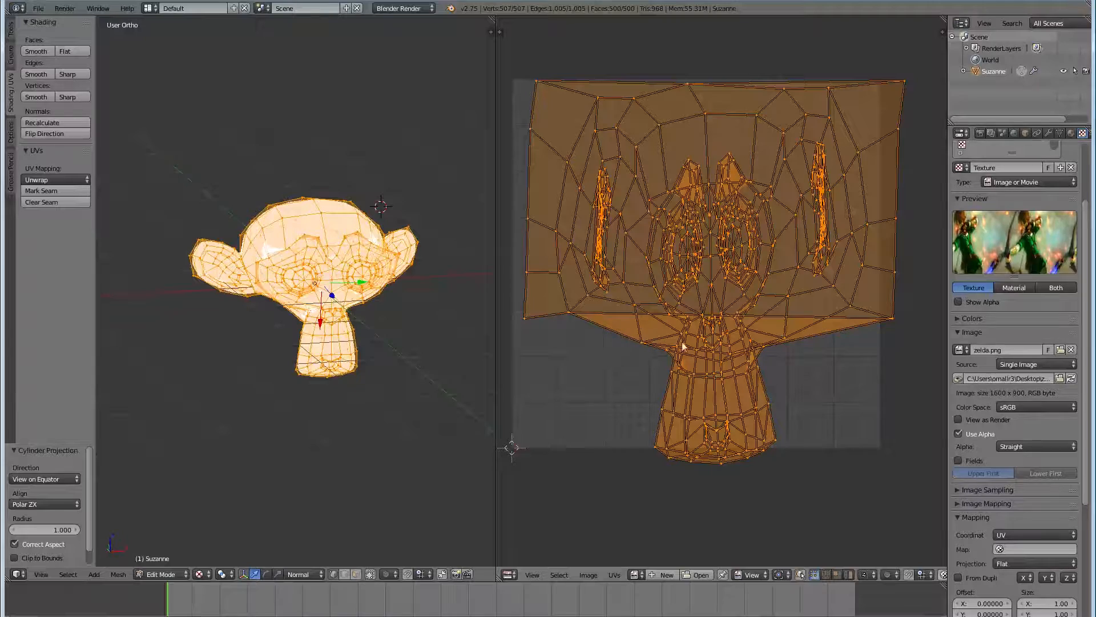
# - Unwrap the whole Suzanne mesh with Sphere Projection, using a side view of the head
pyautogui.moveTo(354, 228); pyautogui.dragTo(477, 282, button='middle')
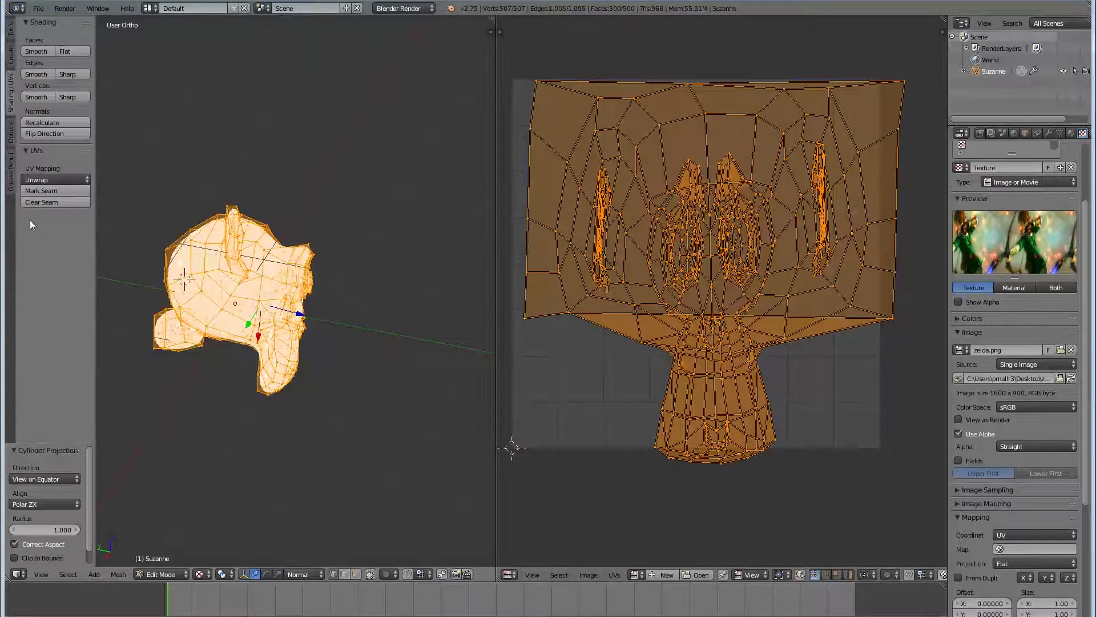
pyautogui.click(54, 180)
pyautogui.click(59, 264)
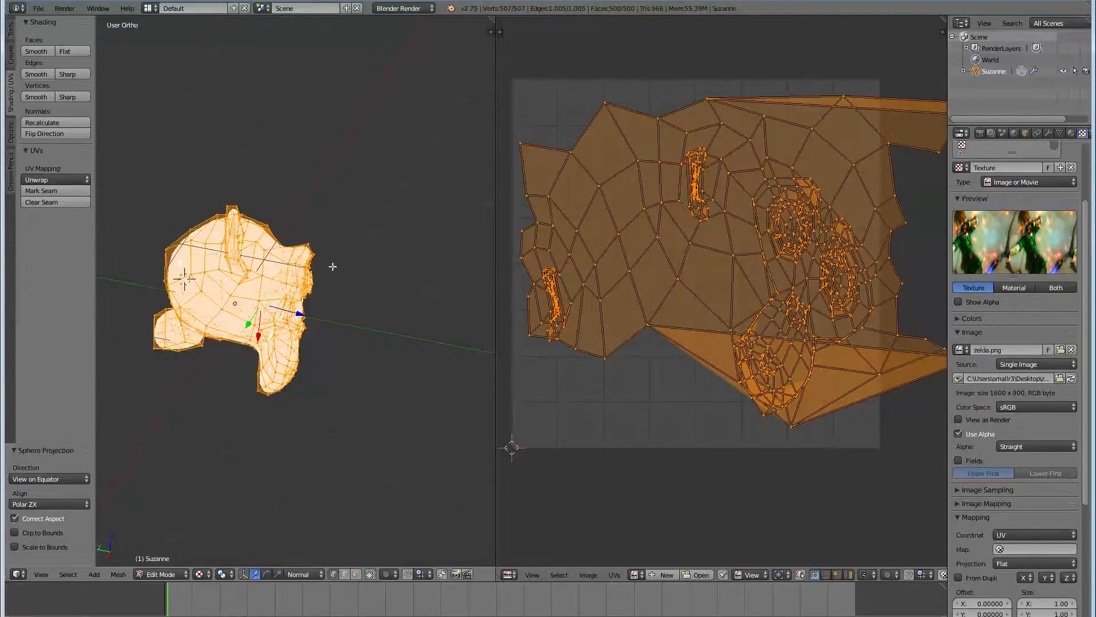
pyautogui.moveTo(421, 286)
pyautogui.mouseDown(button='middle')
pyautogui.moveTo(379, 318)
pyautogui.moveTo(397, 330)
pyautogui.moveTo(429, 302)
pyautogui.mouseUp(button='middle')
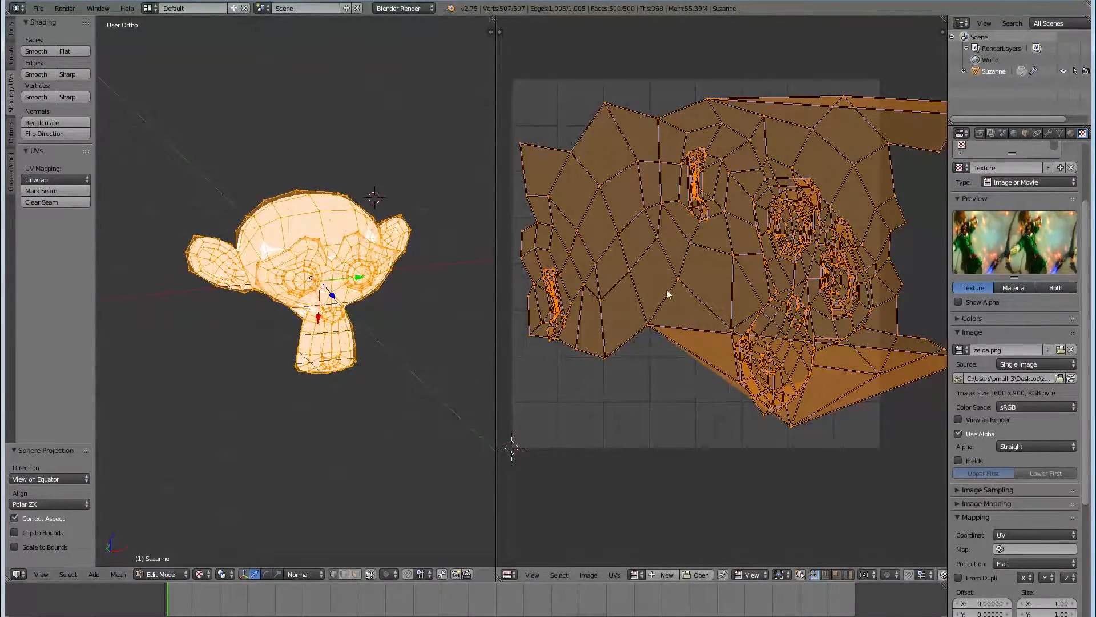
pyautogui.scroll(-1, 701, 286)
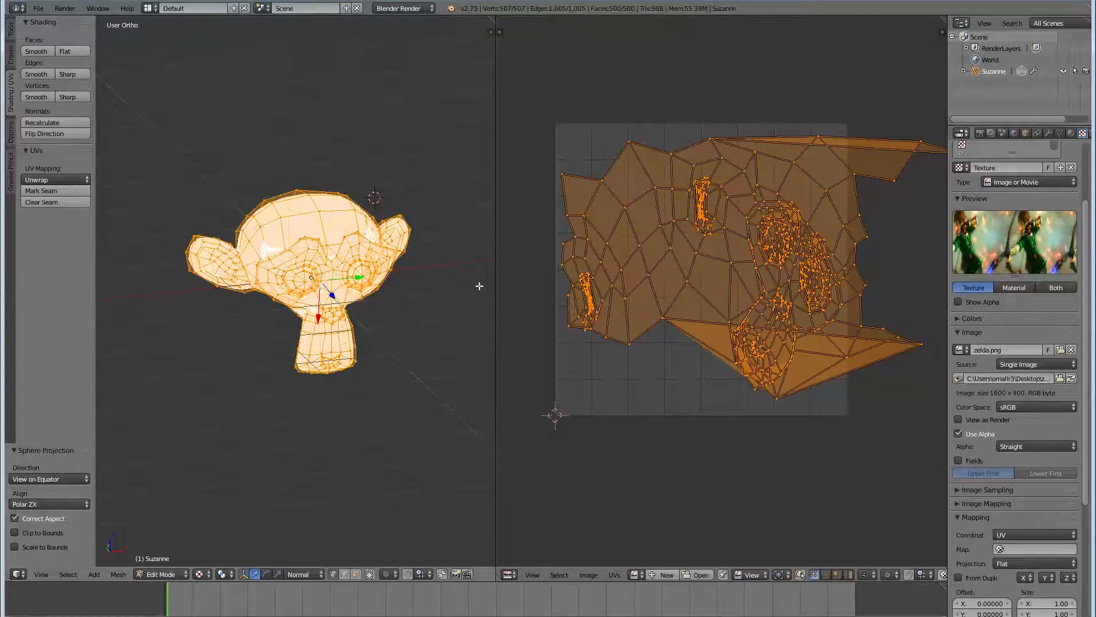
# - Unwrap the Suzanne mesh with Project From View, using a front view of the face
pyautogui.click(53, 179)
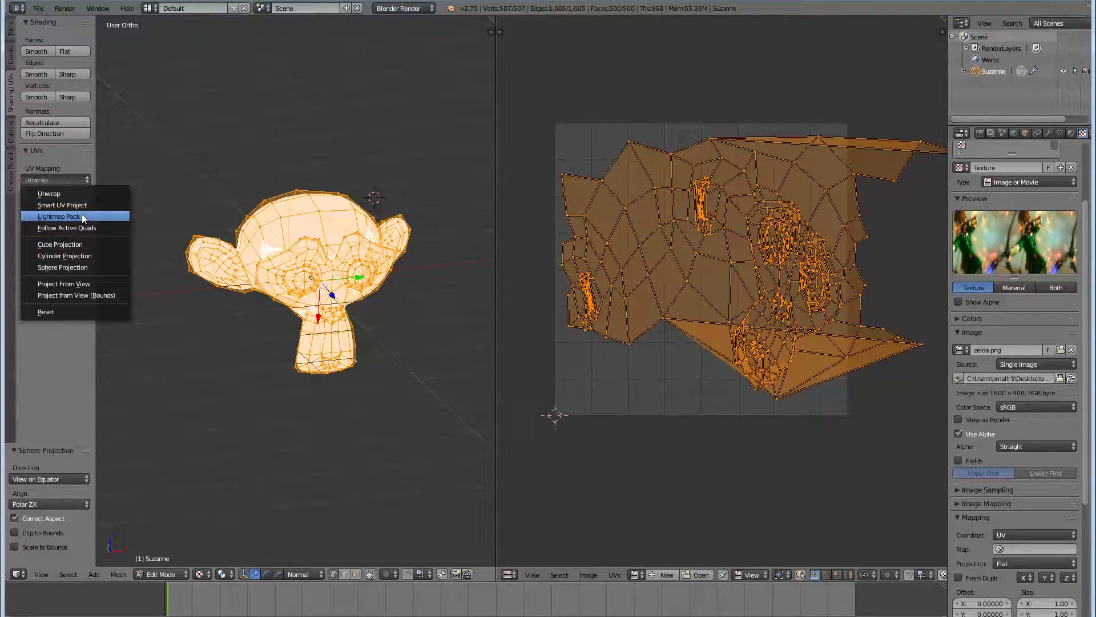
pyautogui.click(77, 283)
pyautogui.scroll(3, 768, 325)
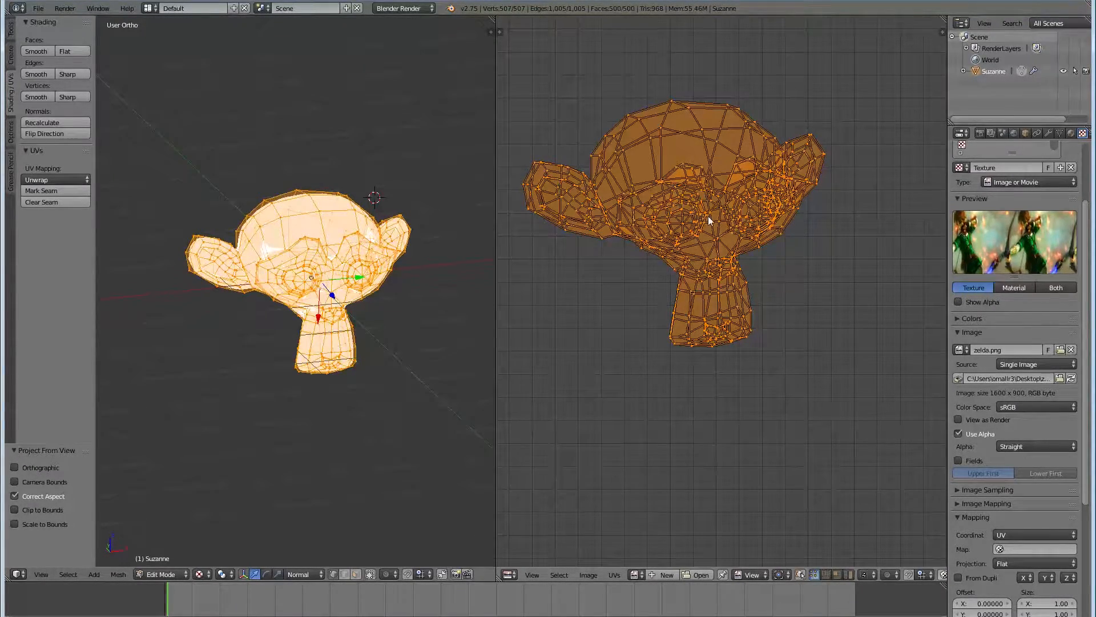
pyautogui.scroll(-3, 685, 195)
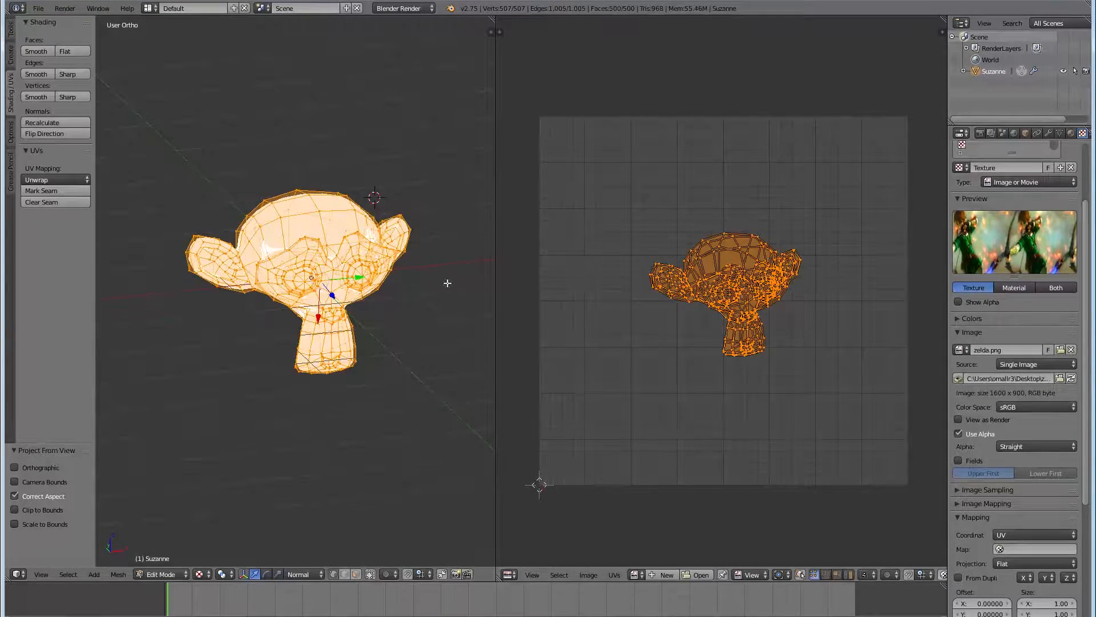
# - Unwrap the whole Suzanne mesh with Smart UV Project, using an angle limit of 89
pyautogui.click(73, 179)
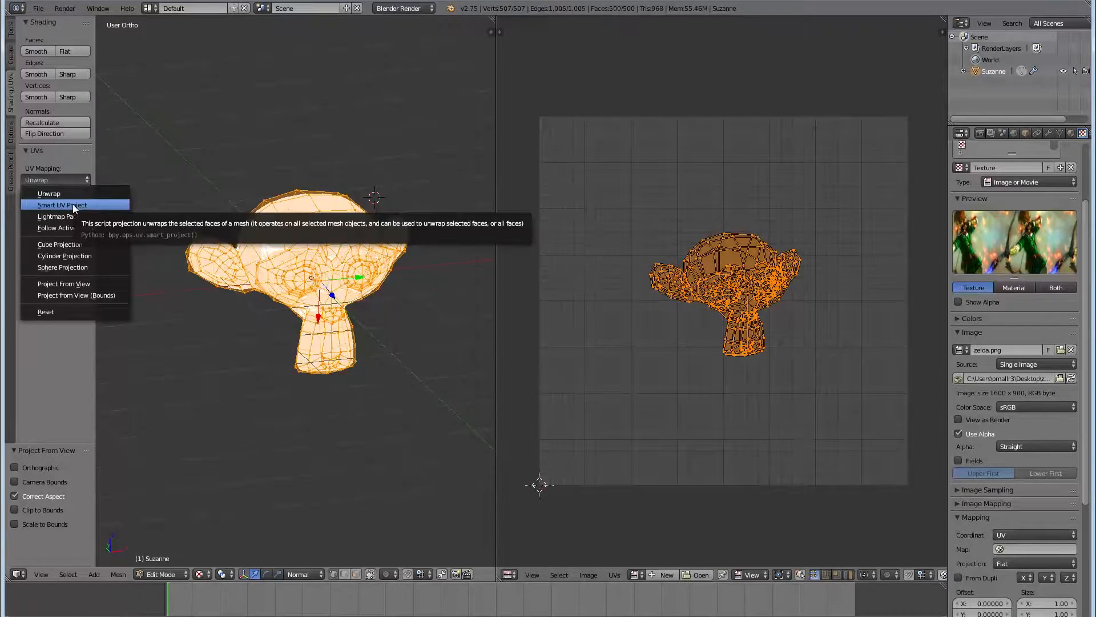
pyautogui.click(74, 205)
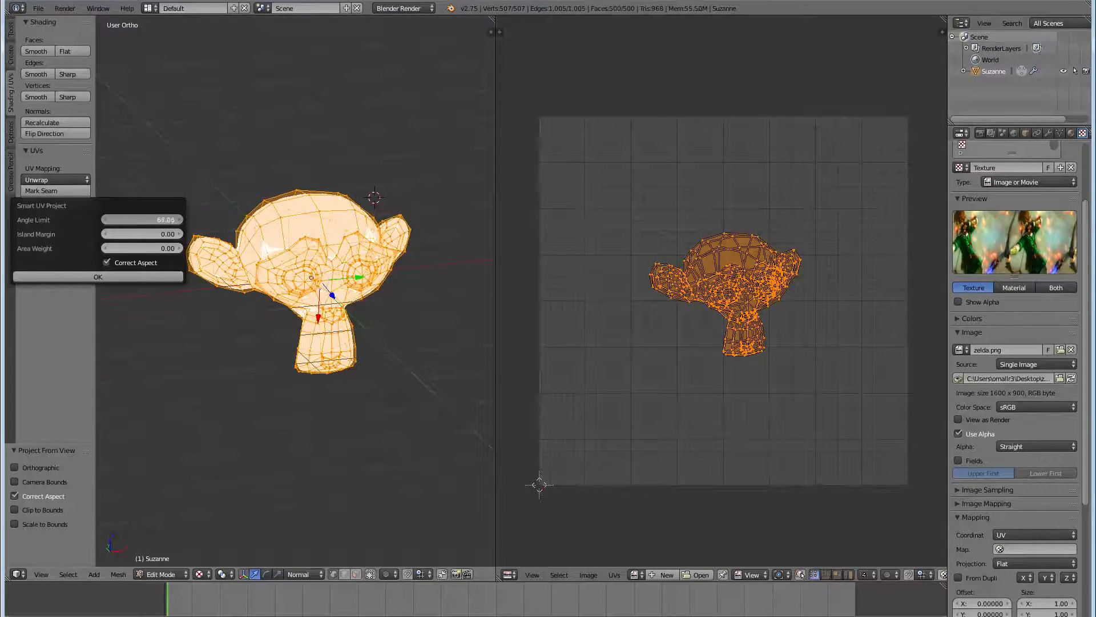
pyautogui.moveTo(142, 219); pyautogui.dragTo(158, 218)
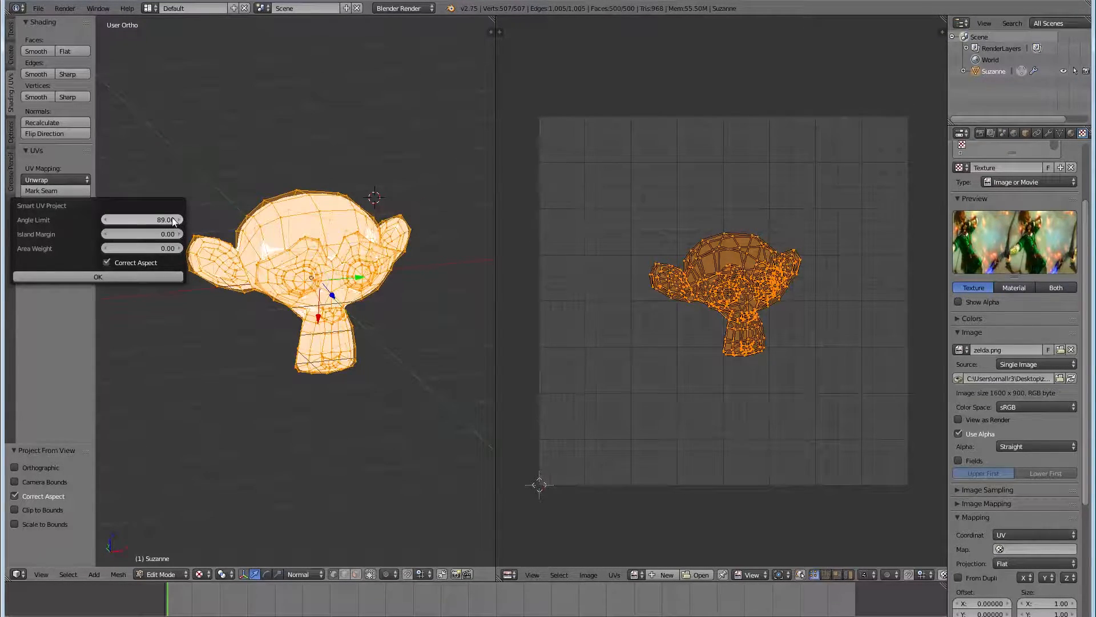
pyautogui.click(139, 276)
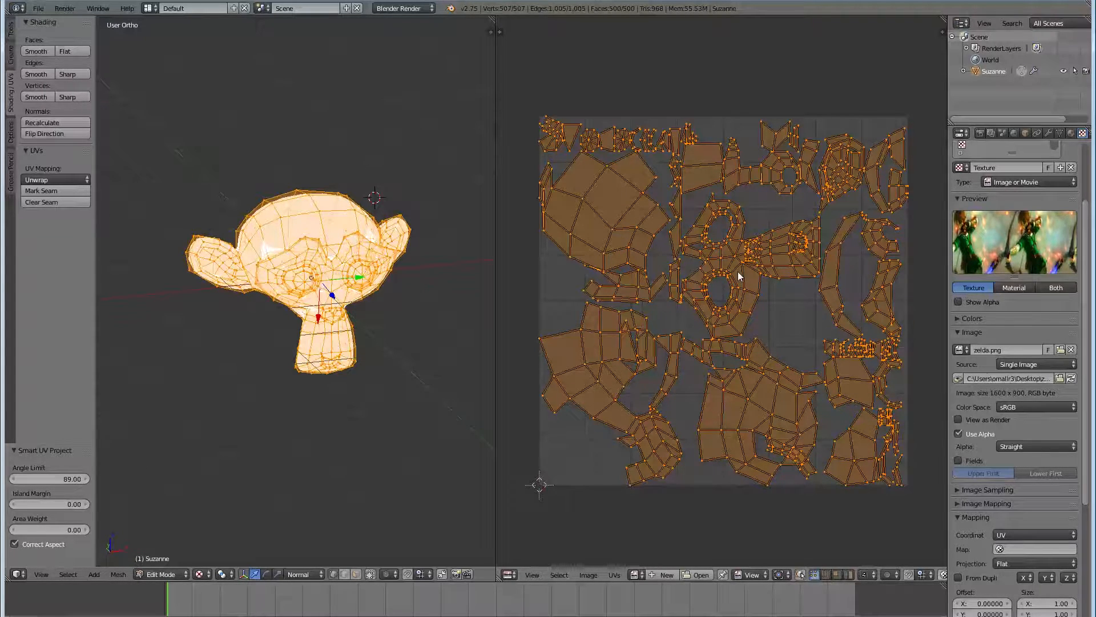
pyautogui.moveTo(338, 281); pyautogui.dragTo(271, 252, button='middle')
pyautogui.scroll(3, 391, 274)
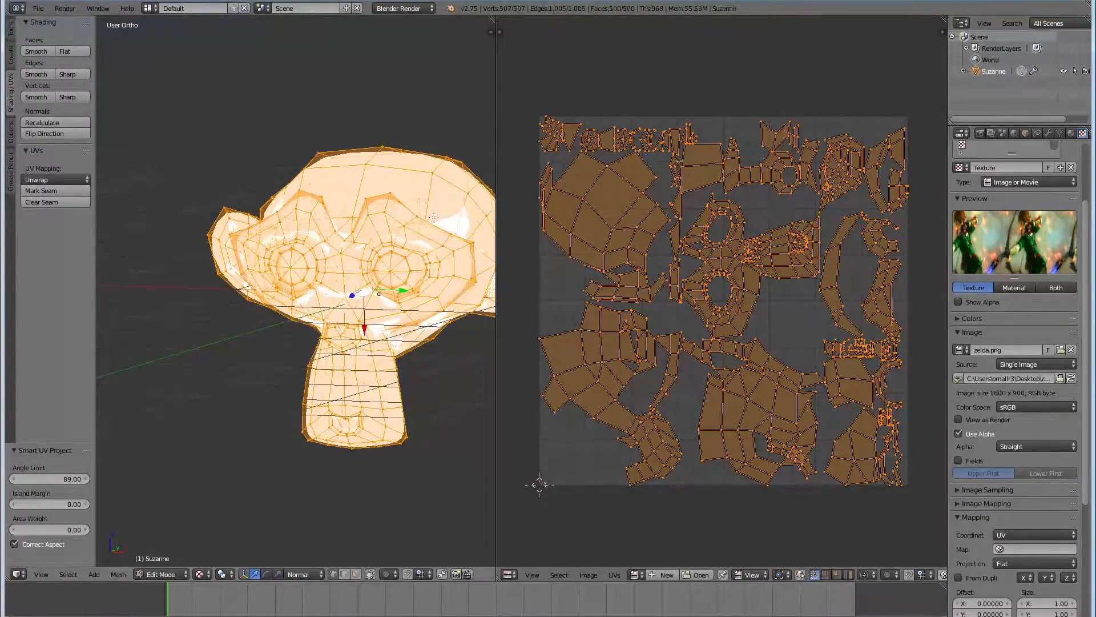
pyautogui.click(59, 178)
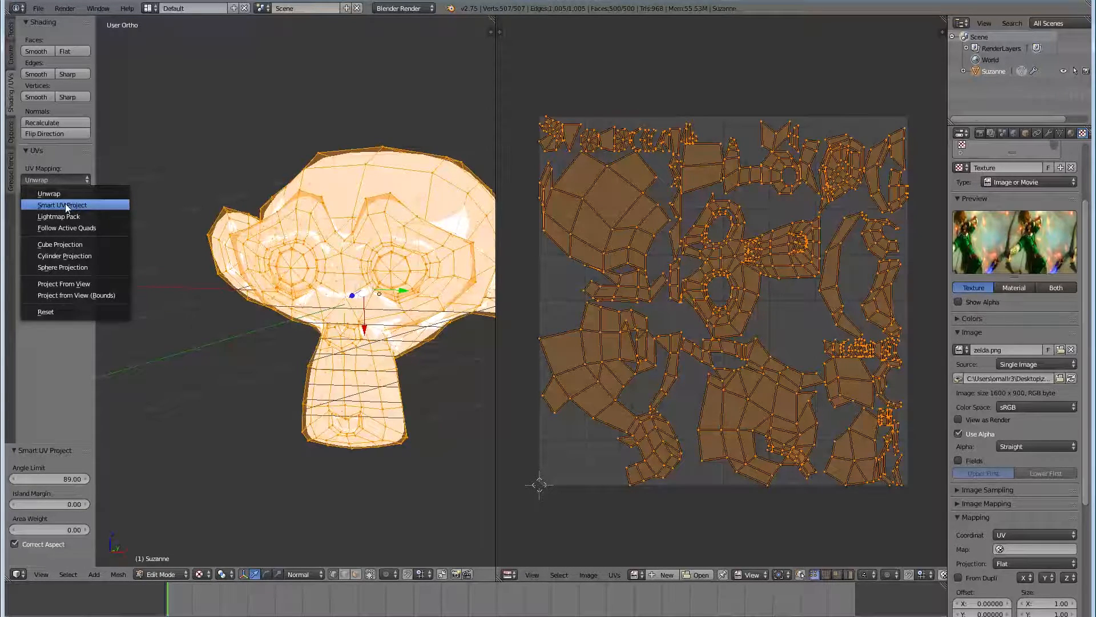
pyautogui.click(65, 204)
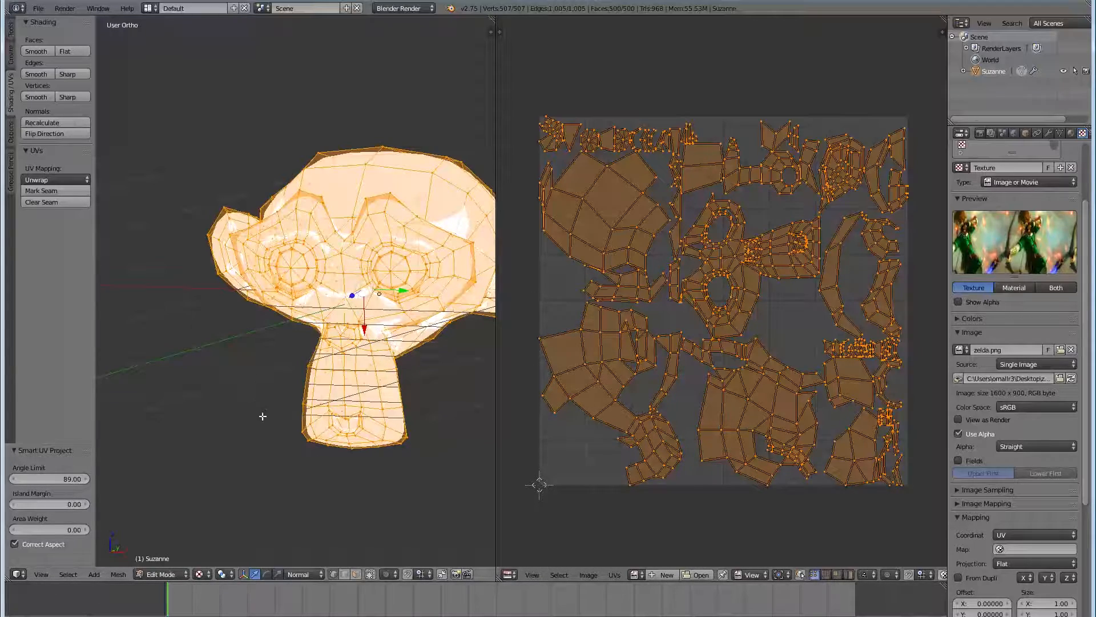
# - Enable edge selection for the Suzanne mesh and set the 3D view's shading to Solid
pyautogui.moveTo(293, 377); pyautogui.dragTo(246, 373, button='middle')
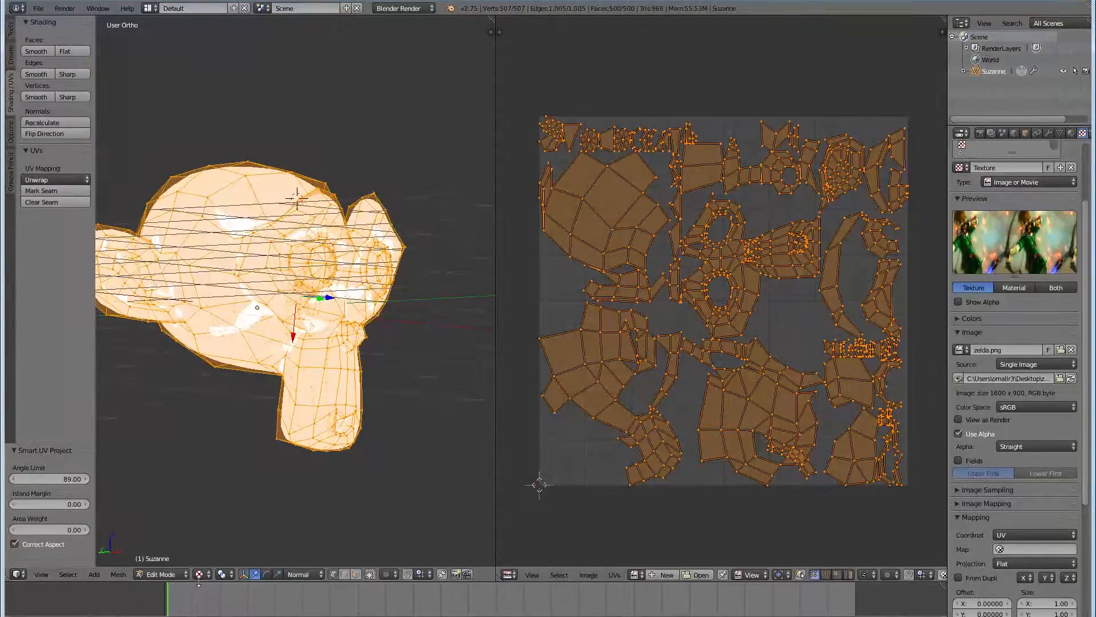
pyautogui.click(345, 574)
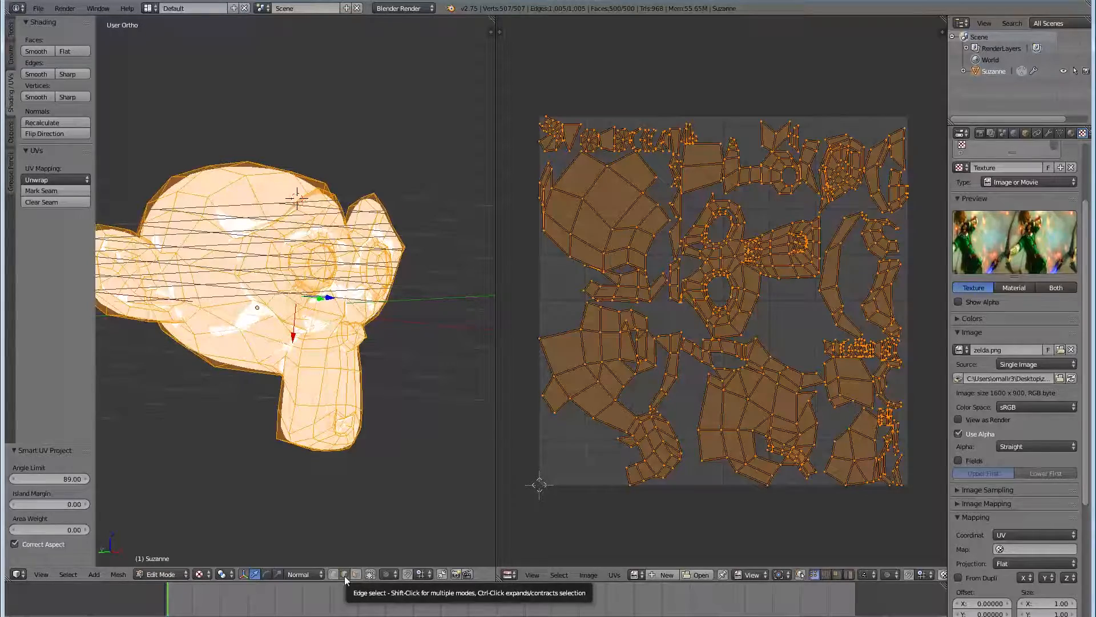
pyautogui.moveTo(180, 263); pyautogui.dragTo(245, 305, button='middle')
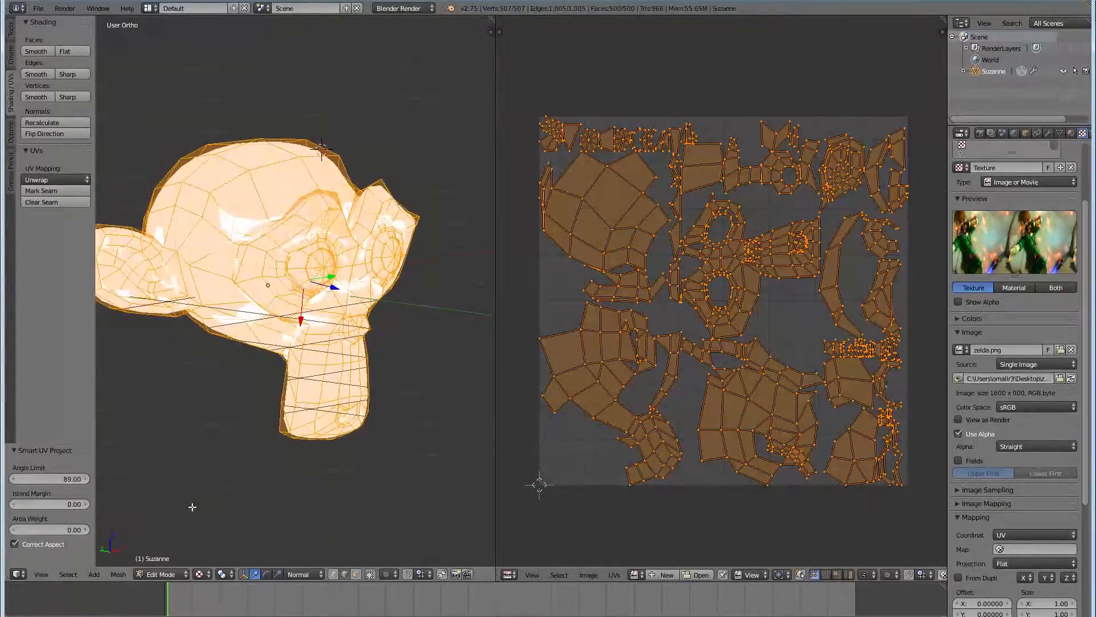
pyautogui.click(199, 573)
pyautogui.click(216, 535)
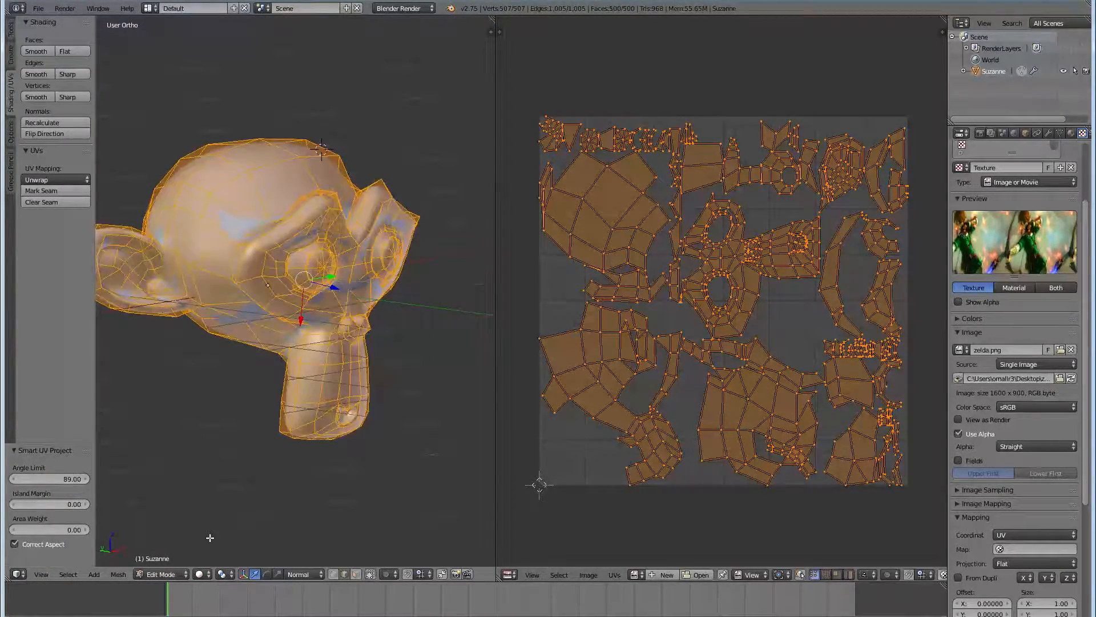
# - Mark a seam along the edge loop that outlines the eye mask and muzzle, and clear the edge selection
pyautogui.moveTo(323, 279); pyautogui.dragTo(347, 228, button='middle')
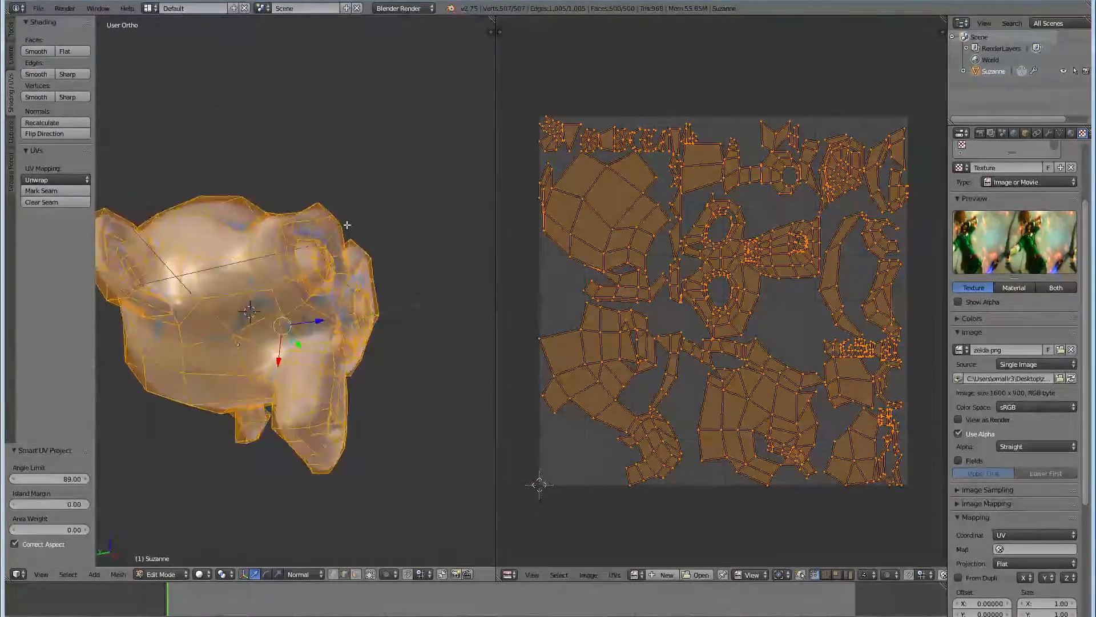
pyautogui.scroll(3, 351, 307)
pyautogui.rightClick(239, 264)
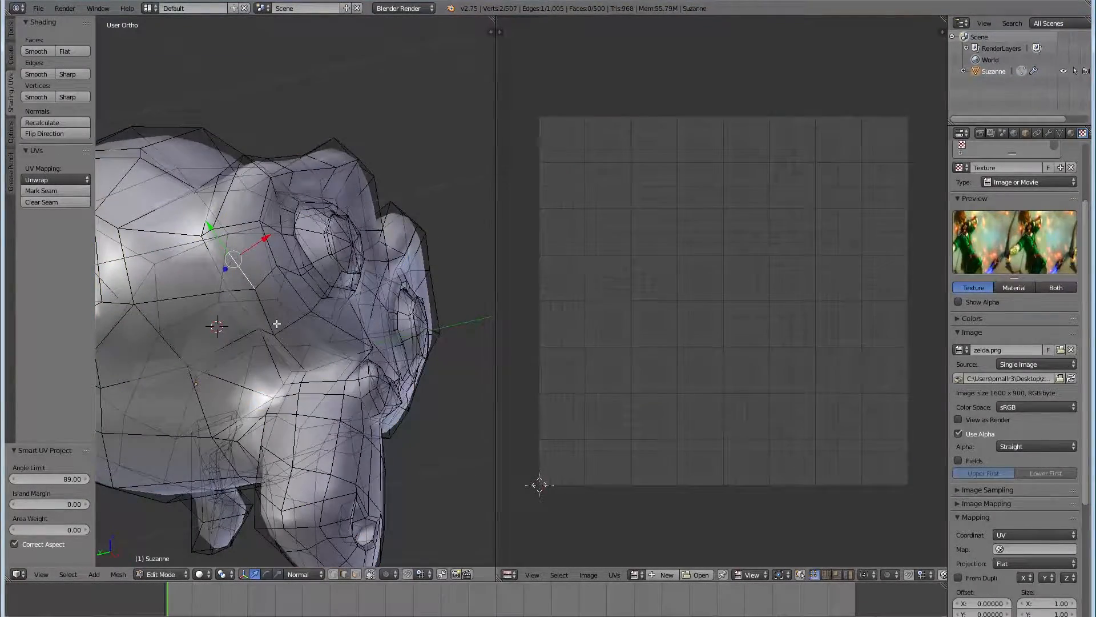
pyautogui.keyDown('alt'); pyautogui.rightClick(238, 264); pyautogui.keyUp('alt')
pyautogui.moveTo(239, 264); pyautogui.dragTo(282, 329, button='middle')
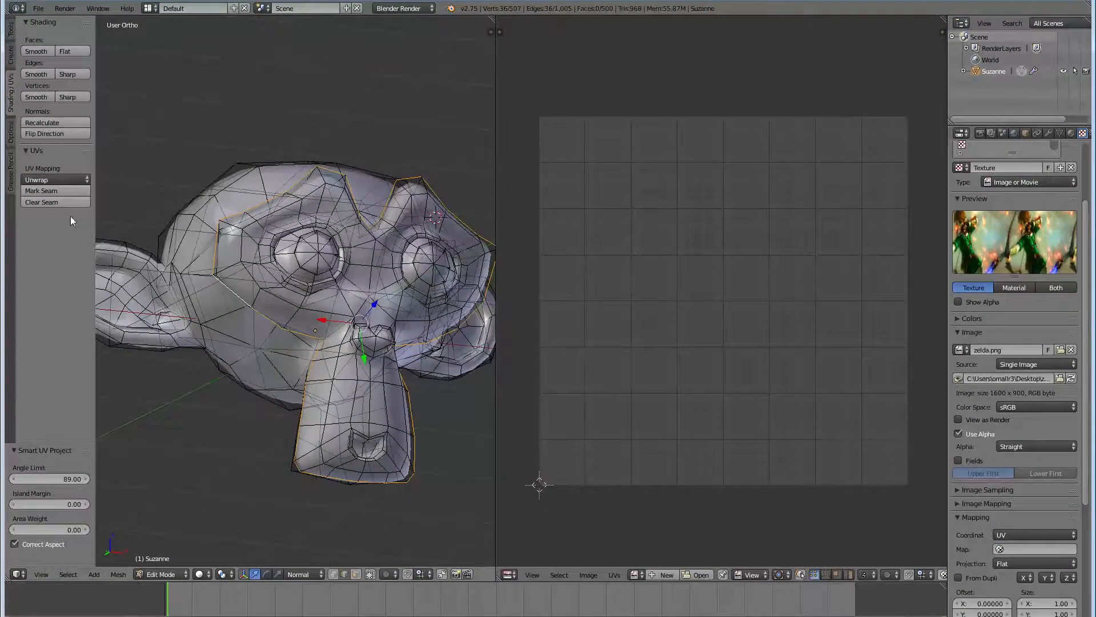
pyautogui.click(46, 191)
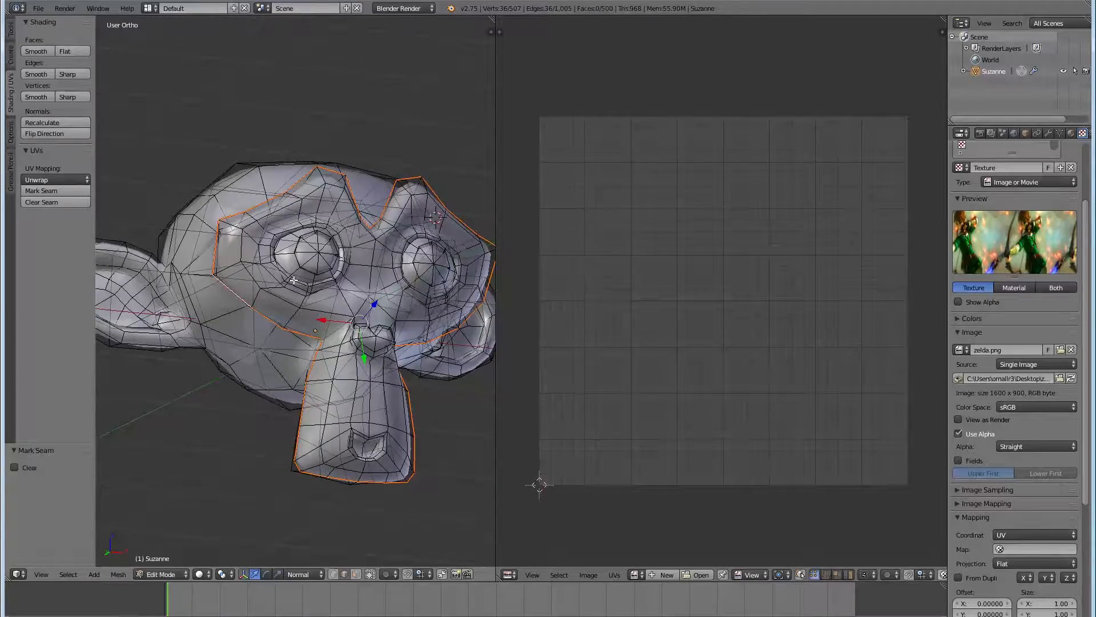
pyautogui.scroll(-2, 254, 252)
pyautogui.press('a')
# - Mark a seam along the centre edge loop running over the skull, under the chin and up the muzzle
pyautogui.moveTo(269, 240); pyautogui.dragTo(358, 276, button='middle')
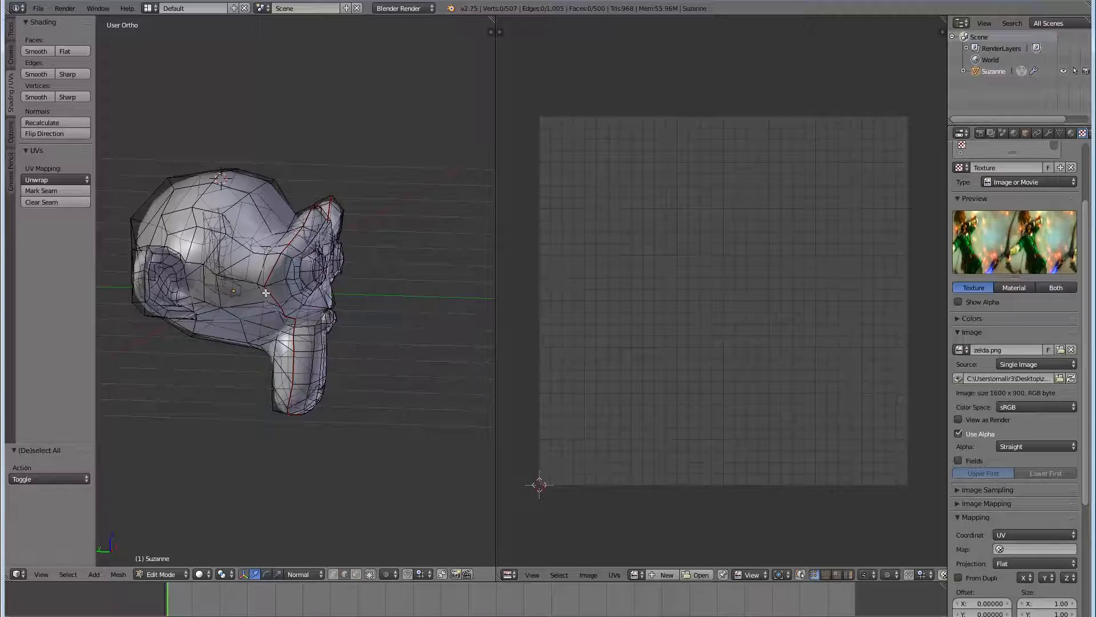
pyautogui.moveTo(267, 286); pyautogui.dragTo(393, 239, button='middle')
pyautogui.rightClick(269, 366)
pyautogui.keyDown('alt'); pyautogui.rightClick(269, 366); pyautogui.keyUp('alt')
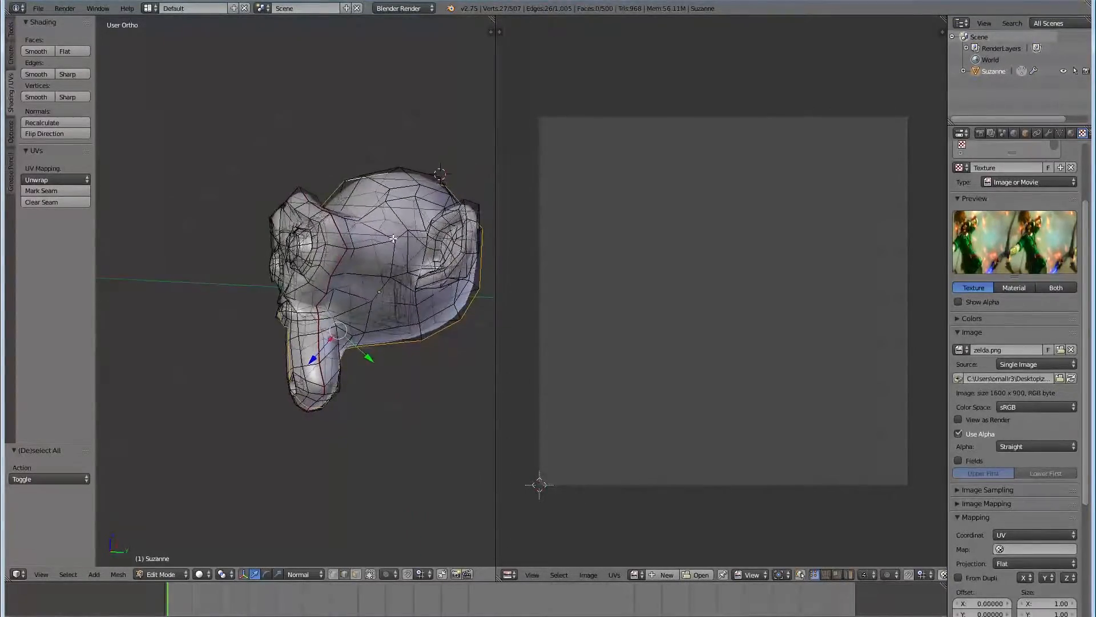
pyautogui.click(60, 190)
pyautogui.moveTo(265, 276); pyautogui.dragTo(366, 251, button='middle')
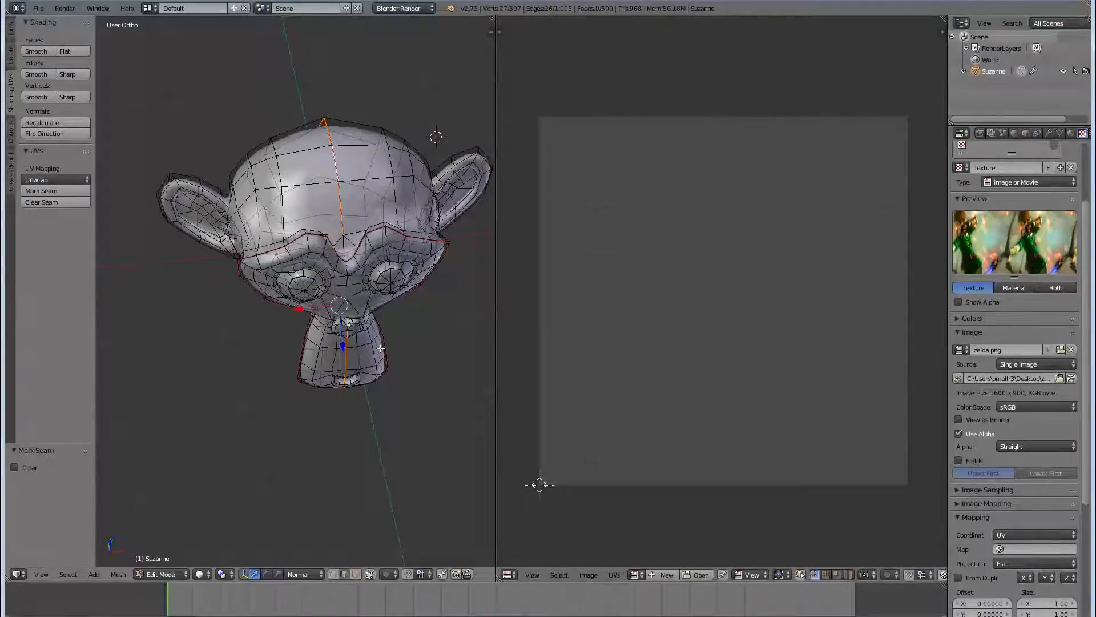
pyautogui.scroll(4, 361, 245)
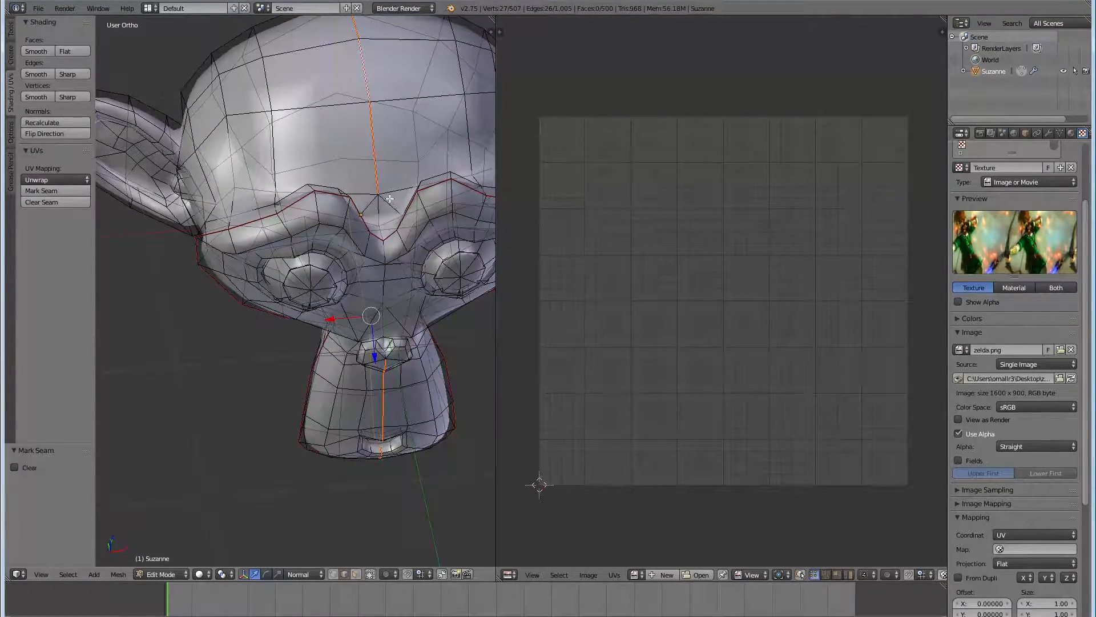
pyautogui.scroll(-4, 257, 206)
pyautogui.moveTo(378, 338); pyautogui.dragTo(395, 372, button='middle')
pyautogui.rightClick(371, 336)
pyautogui.moveTo(371, 336); pyautogui.dragTo(370, 324, button='middle')
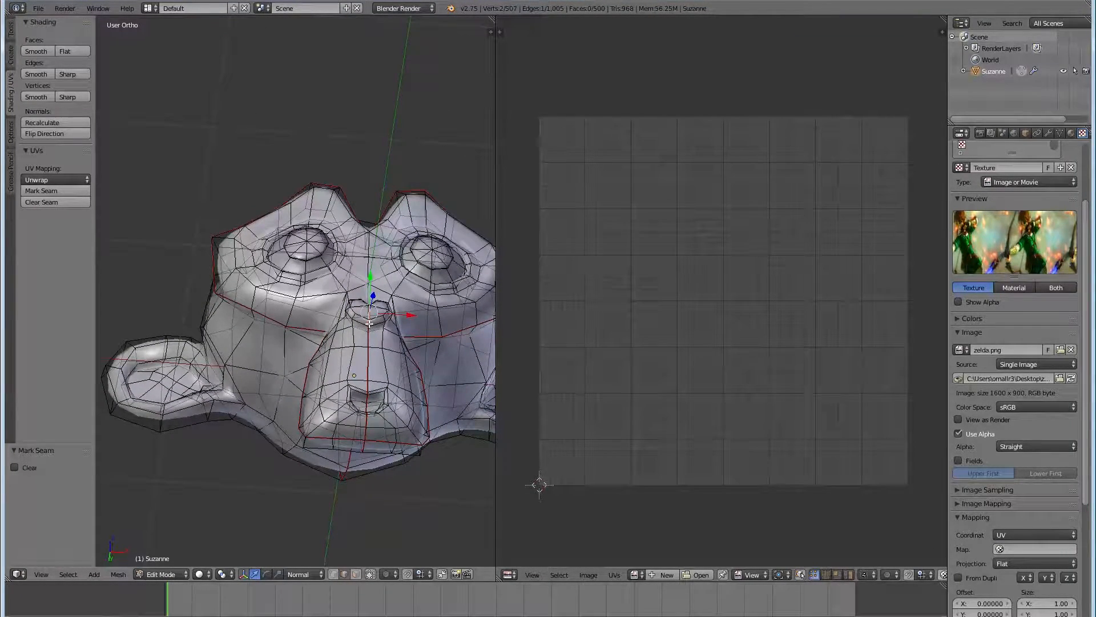
pyautogui.click(369, 324)
pyautogui.keyDown('shift'); pyautogui.rightClick(367, 325); pyautogui.keyUp('shift')
pyautogui.moveTo(373, 324); pyautogui.dragTo(366, 364, button='middle')
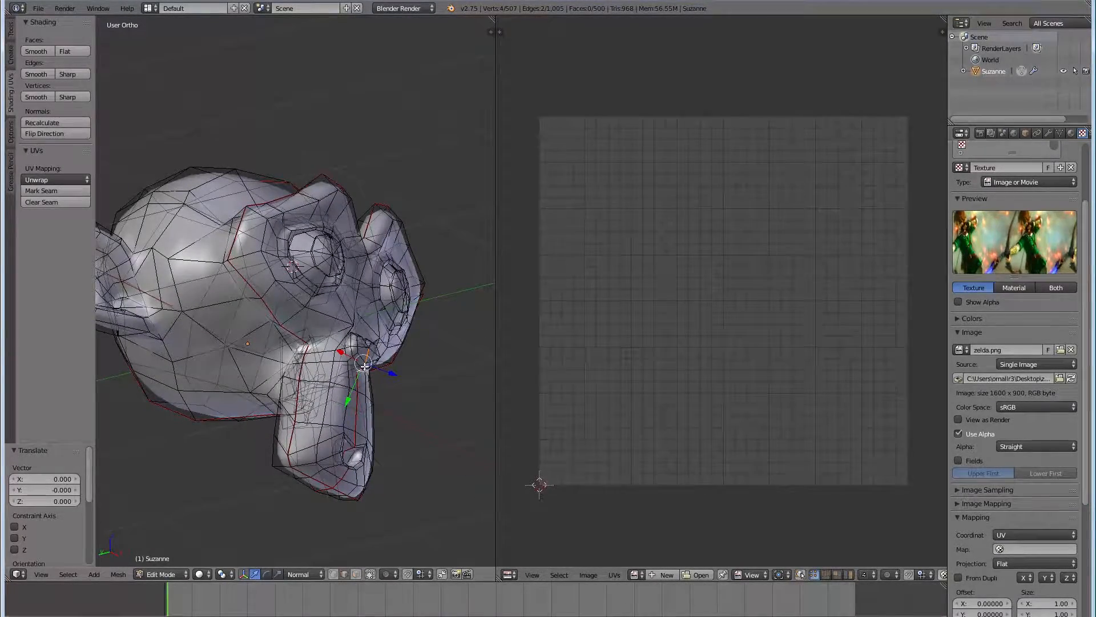
pyautogui.keyDown('shift'); pyautogui.rightClick(366, 367); pyautogui.keyUp('shift')
pyautogui.scroll(3, 370, 374)
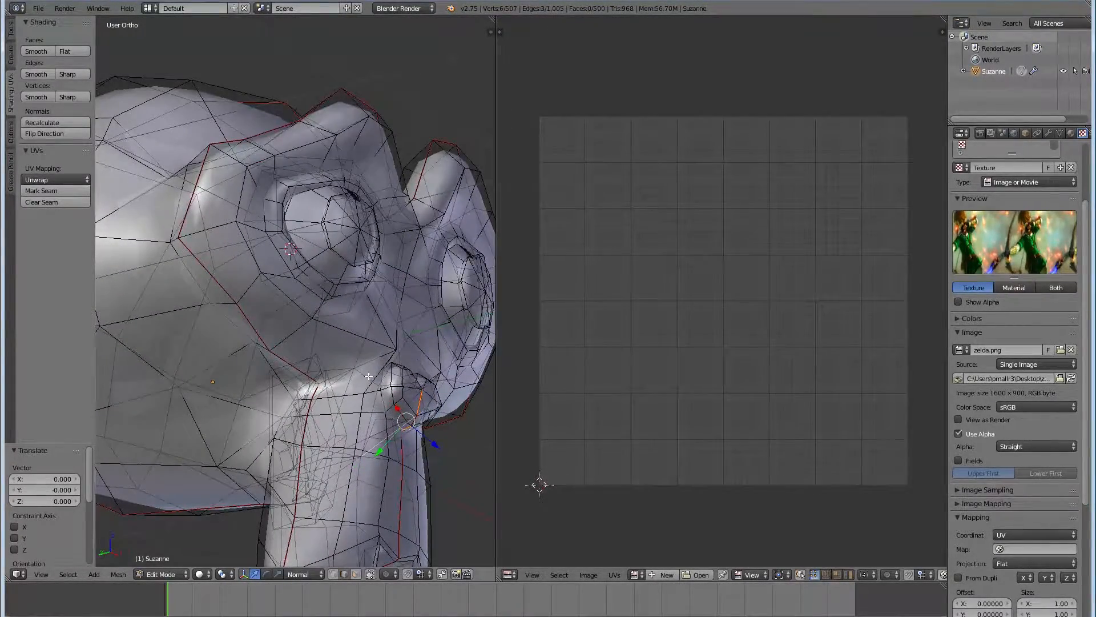
pyautogui.press('a')
# - Select the centre seam edges running down the muzzle from the nose to the mouth
pyautogui.rightClick(420, 416)
pyautogui.keyDown('shift'); pyautogui.rightClick(412, 423); pyautogui.keyUp('shift')
pyautogui.keyDown('shift'); pyautogui.rightClick(404, 432); pyautogui.keyUp('shift')
pyautogui.keyDown('shift'); pyautogui.click(402, 436); pyautogui.keyUp('shift')
pyautogui.keyDown('shift'); pyautogui.rightClick(403, 464); pyautogui.keyUp('shift')
pyautogui.keyDown('shift'); pyautogui.rightClick(399, 480); pyautogui.keyUp('shift')
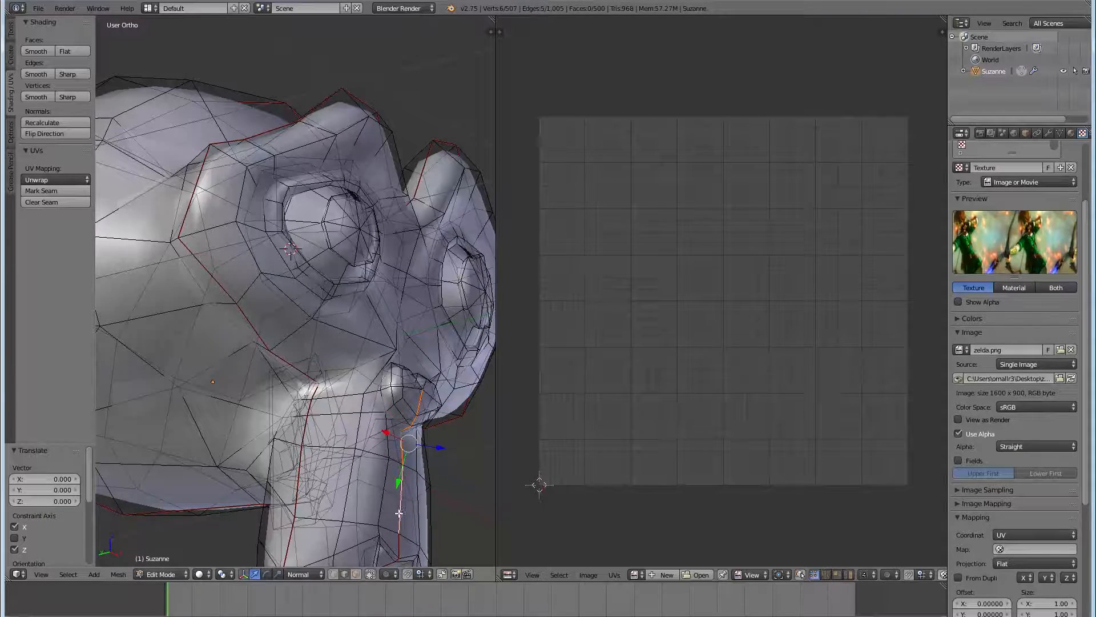
pyautogui.moveTo(373, 485); pyautogui.dragTo(416, 506, button='middle')
pyautogui.keyDown('shift'); pyautogui.rightClick(406, 506); pyautogui.keyUp('shift')
pyautogui.keyDown('shift'); pyautogui.rightClick(405, 507); pyautogui.keyUp('shift')
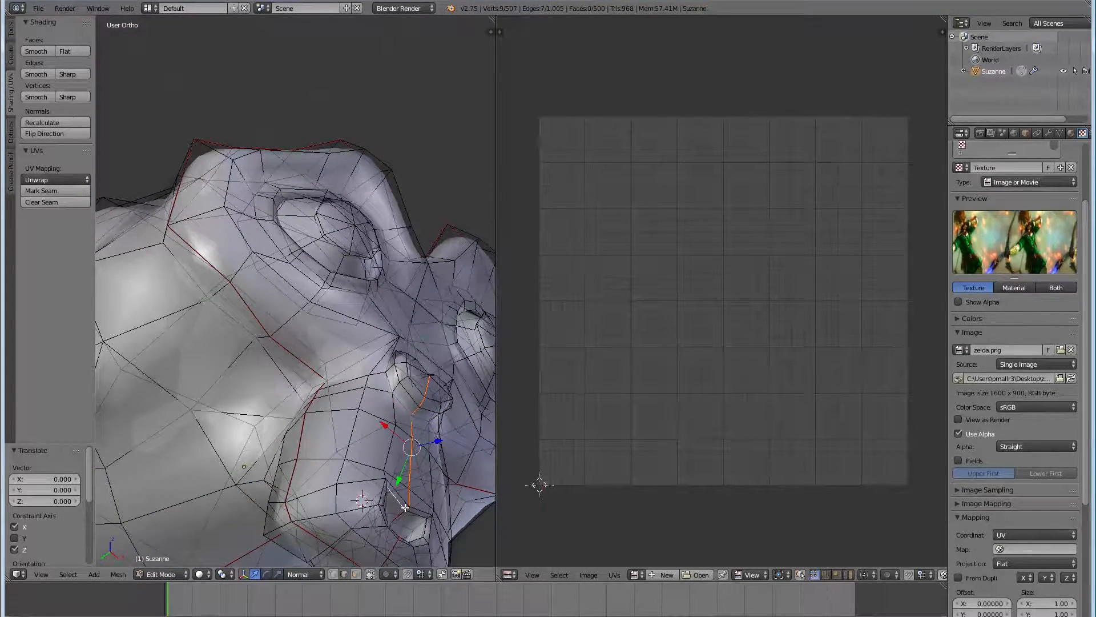
pyautogui.keyDown('shift'); pyautogui.rightClick(402, 507); pyautogui.keyUp('shift')
pyautogui.keyDown('shift'); pyautogui.rightClick(403, 514); pyautogui.keyUp('shift')
# - Extend the edge selection along the muzzle's centreline through the mouth towards the chin
pyautogui.moveTo(420, 486); pyautogui.dragTo(474, 226, button='middle')
pyautogui.moveTo(352, 432); pyautogui.dragTo(440, 17, button='middle')
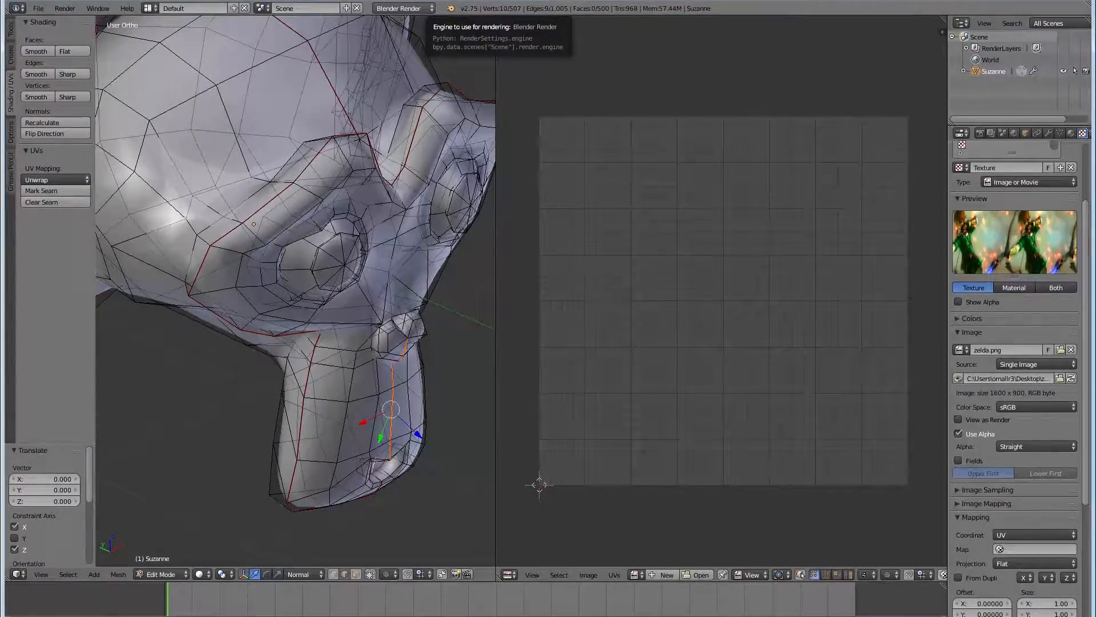
pyautogui.scroll(-3, 446, 270)
pyautogui.scroll(3, 406, 279)
pyautogui.moveTo(406, 279); pyautogui.dragTo(320, 246, button='middle')
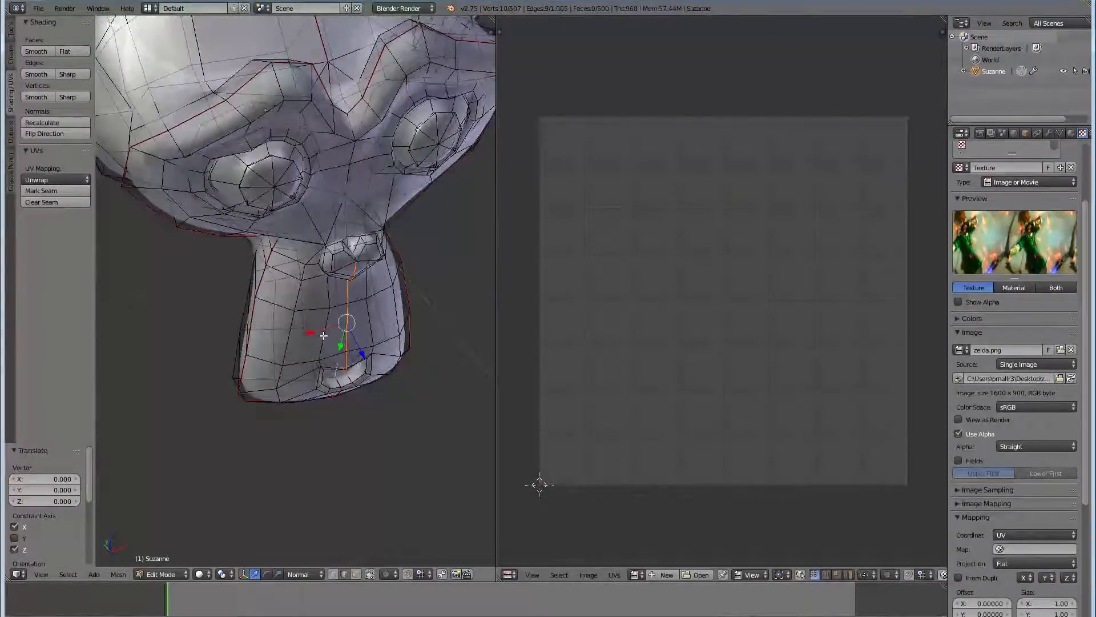
pyautogui.keyDown('shift'); pyautogui.rightClick(336, 380); pyautogui.keyUp('shift')
pyautogui.moveTo(337, 380); pyautogui.dragTo(324, 300, button='middle')
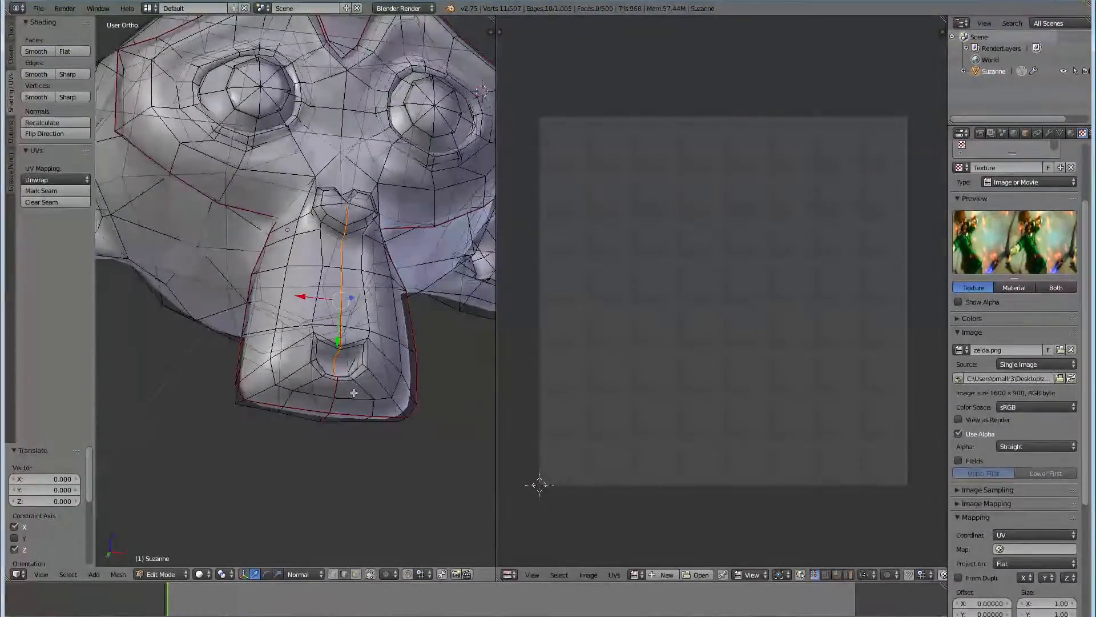
pyautogui.moveTo(341, 384); pyautogui.dragTo(328, 429, button='middle')
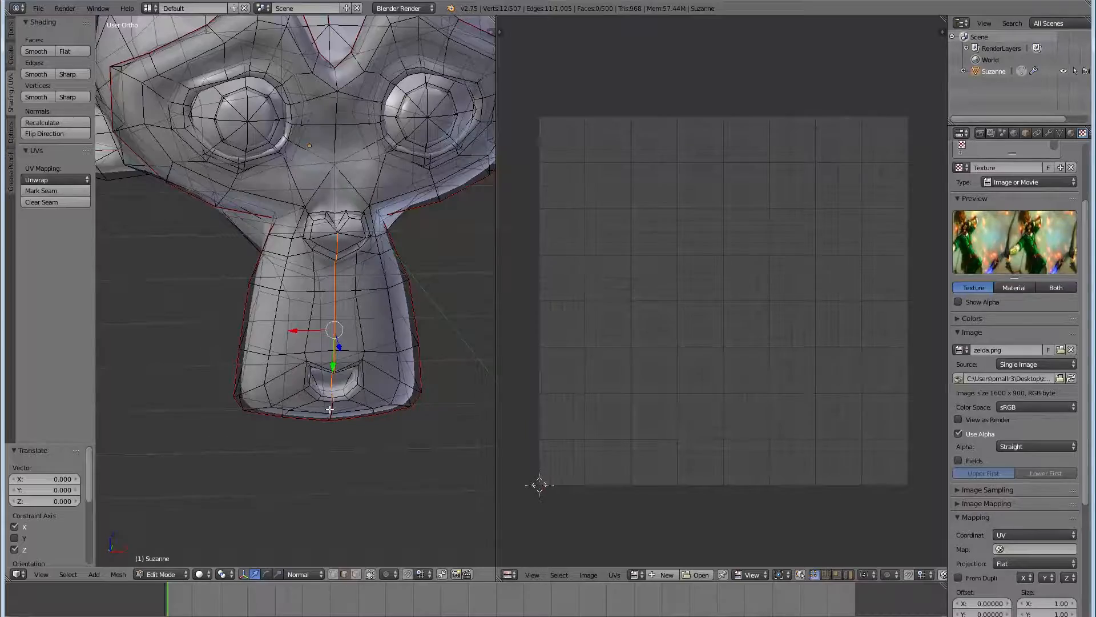
pyautogui.moveTo(331, 410); pyautogui.dragTo(274, 331, button='middle')
pyautogui.keyDown('shift'); pyautogui.rightClick(333, 354); pyautogui.keyUp('shift')
# - Limit mesh selection to visible geometry and clear the edge selection beneath the muzzle
pyautogui.rightClick(343, 337)
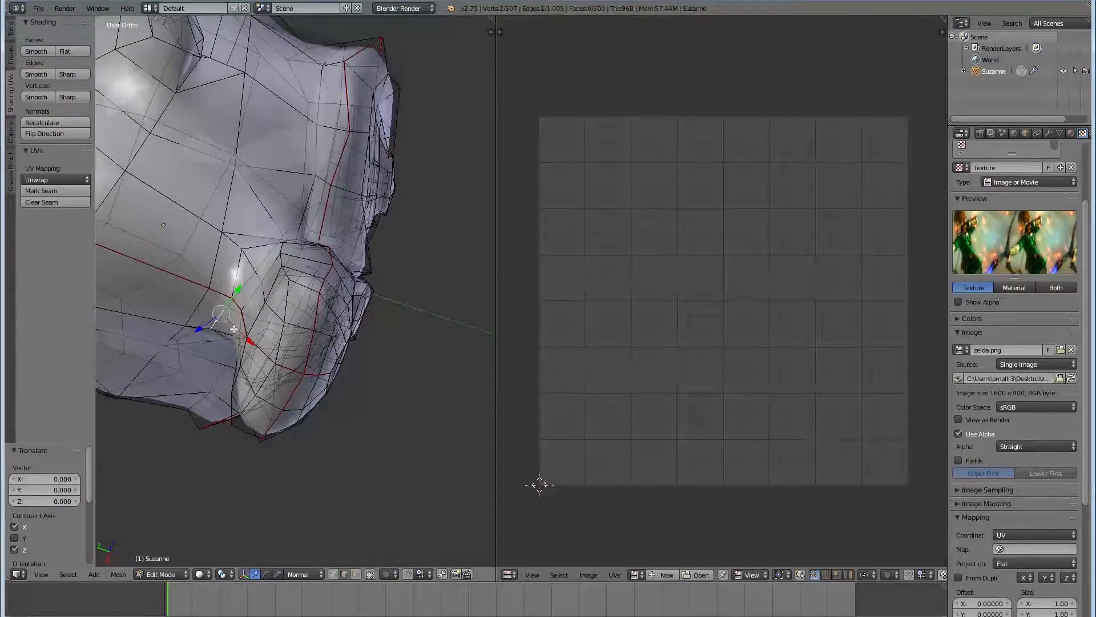
pyautogui.click(226, 305)
pyautogui.click(370, 574)
pyautogui.moveTo(214, 335); pyautogui.dragTo(210, 229, button='middle')
pyautogui.click(216, 243)
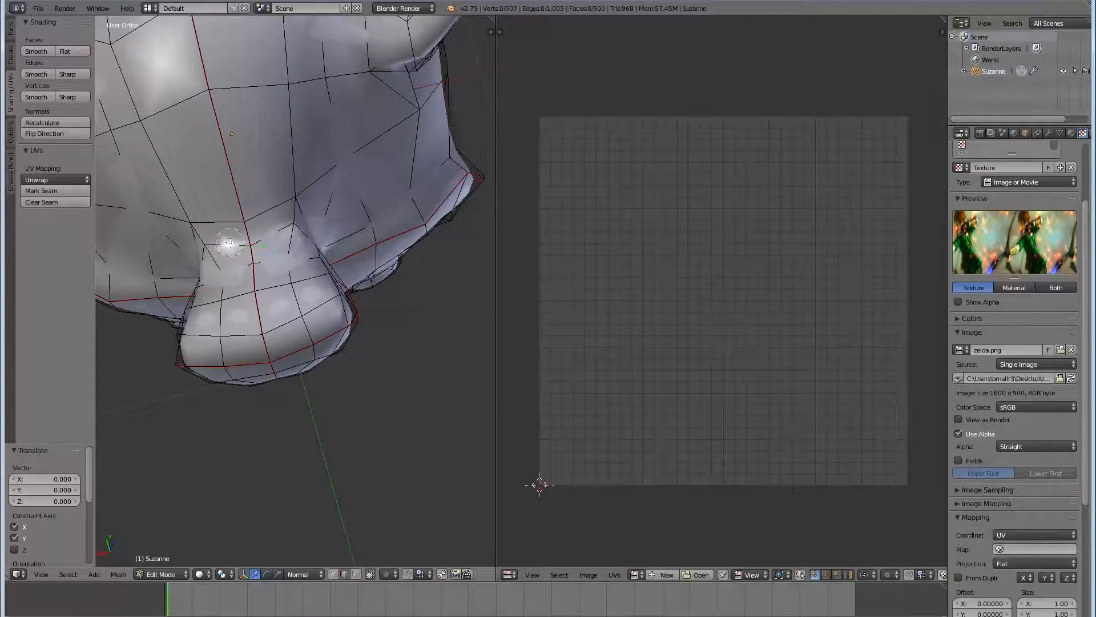
# - Examine the marked seams on the muzzle, face outline and skull from several angles
pyautogui.moveTo(286, 251); pyautogui.dragTo(135, 344, button='middle')
pyautogui.scroll(-3, 134, 345)
pyautogui.moveTo(225, 246); pyautogui.dragTo(291, 280, button='middle')
pyautogui.press('a')
pyautogui.press('a')
pyautogui.scroll(6, 293, 283)
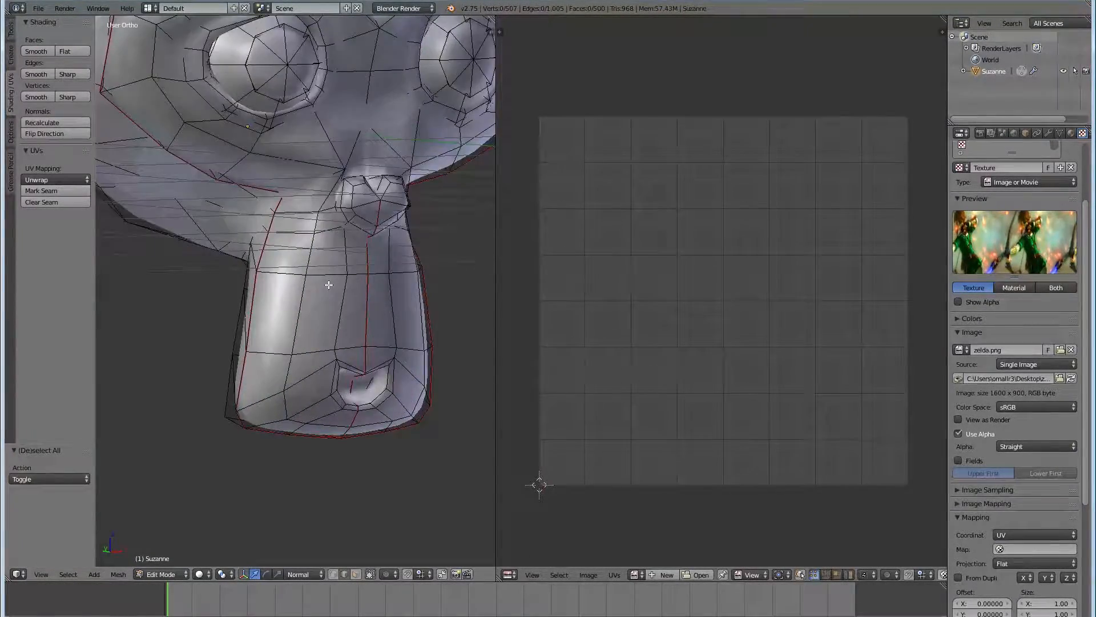
pyautogui.scroll(-3, 322, 262)
pyautogui.moveTo(188, 246); pyautogui.dragTo(363, 145, button='middle')
pyautogui.moveTo(280, 172); pyautogui.dragTo(453, 117, button='middle')
pyautogui.scroll(-2, 281, 172)
pyautogui.moveTo(281, 172); pyautogui.dragTo(329, 191, button='middle')
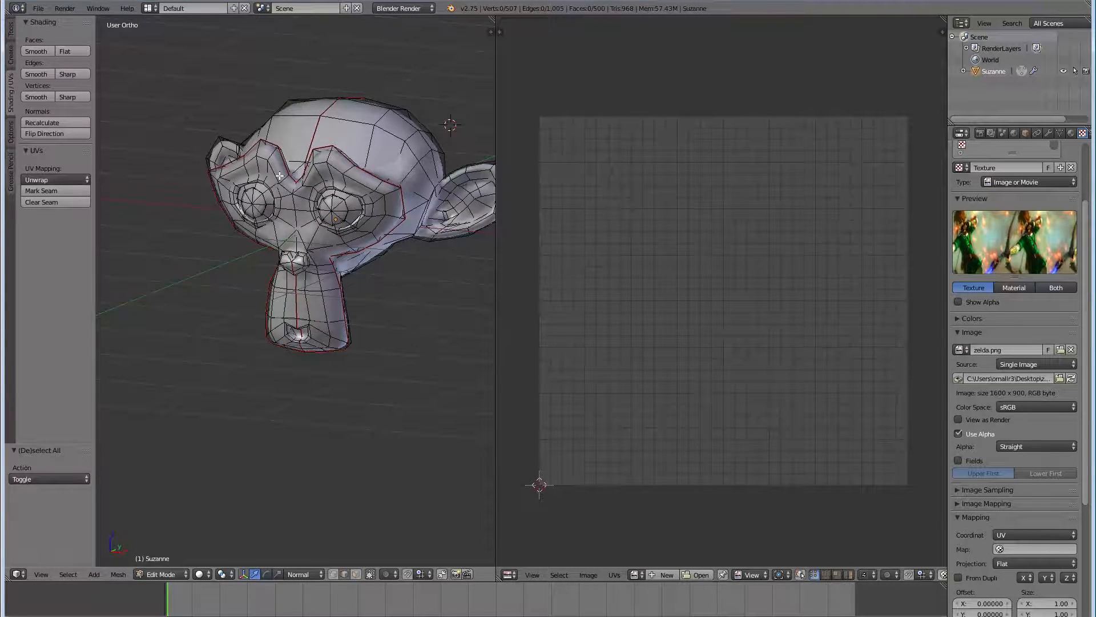
# - Unwrap the whole Suzanne mesh along its marked seams with the standard Unwrap method
pyautogui.press('a')
pyautogui.click(53, 180)
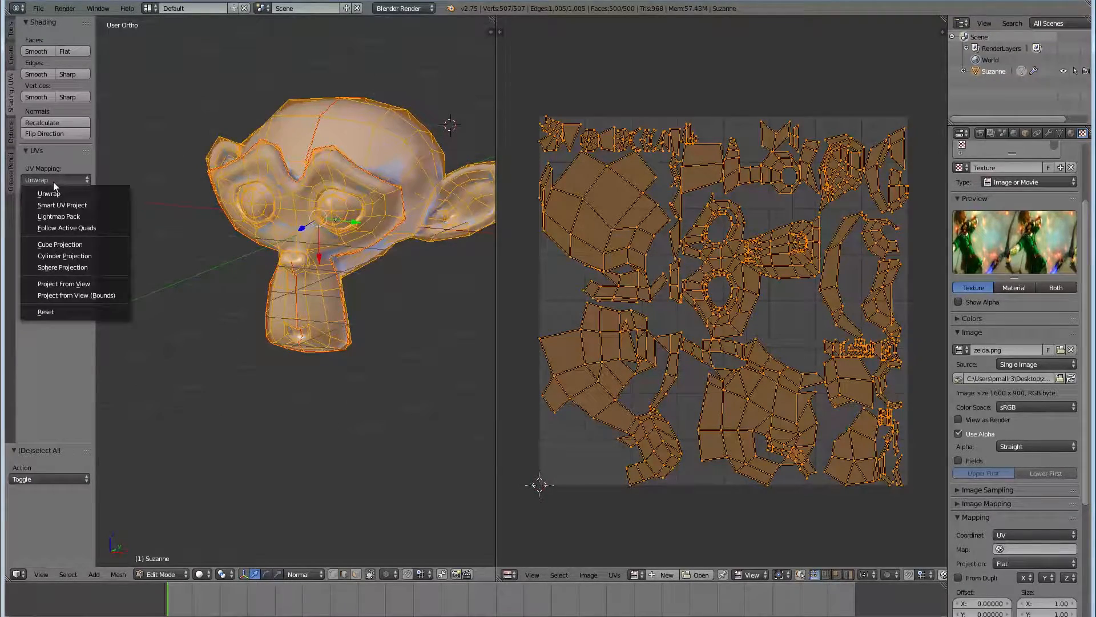
pyautogui.click(53, 194)
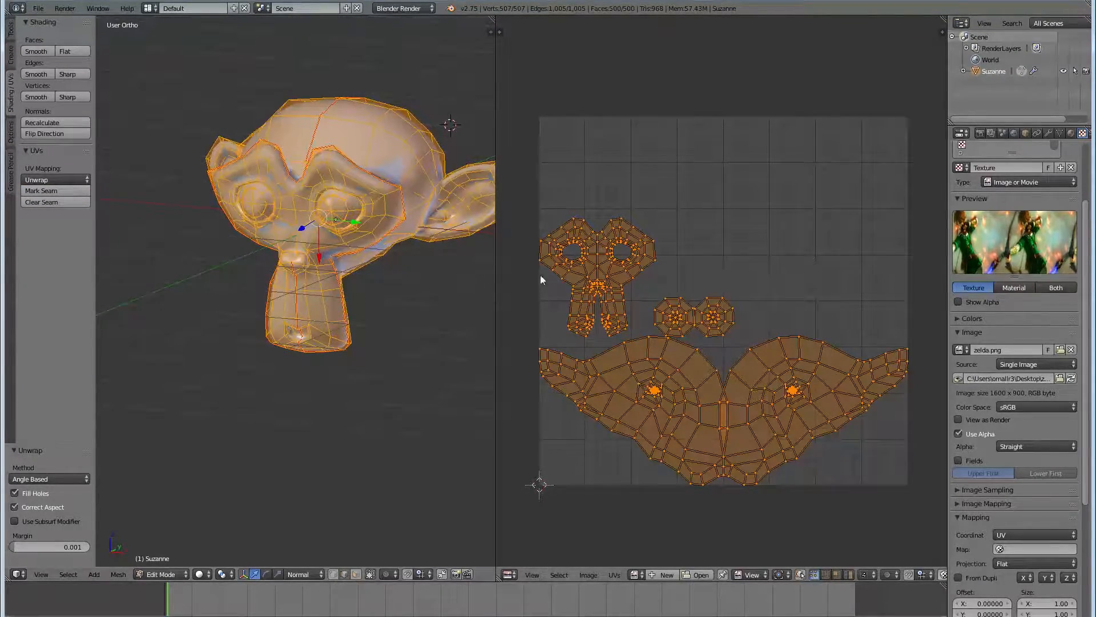
# - Enable island selection for the UVs and move the face island by about 0.073 in X and 0.169 in Y
pyautogui.moveTo(316, 215); pyautogui.dragTo(351, 245, button='middle')
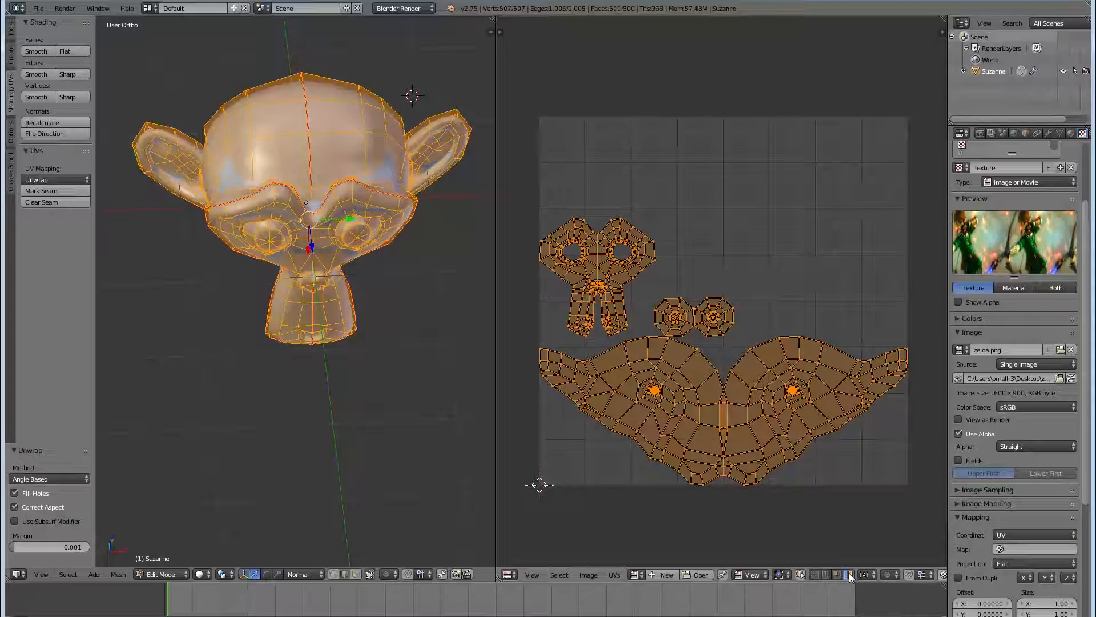
pyautogui.click(601, 272)
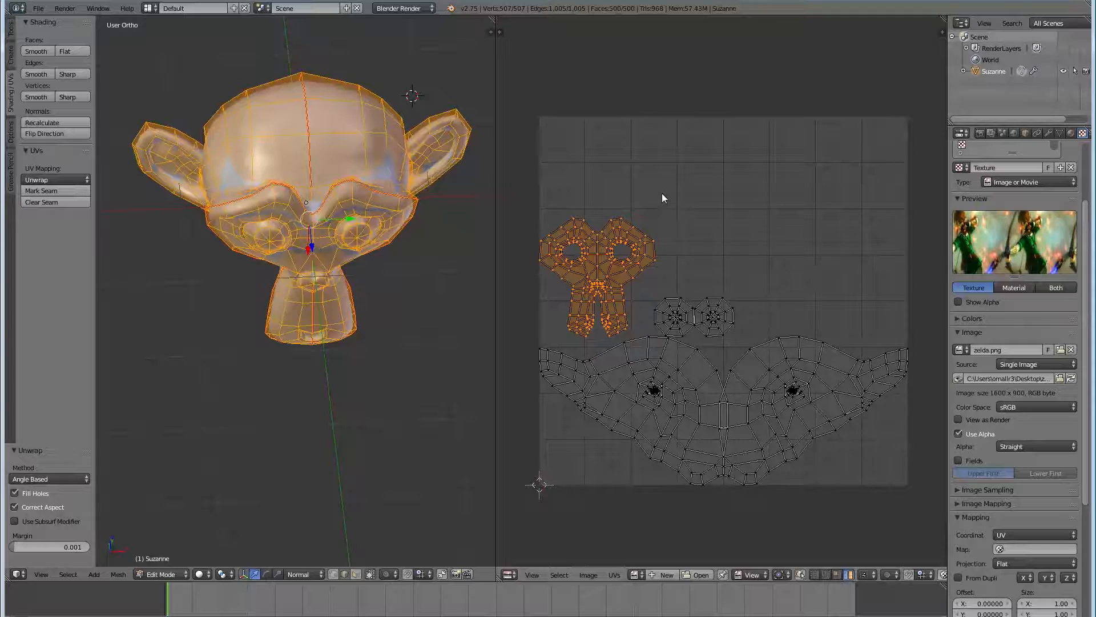
pyautogui.press('g')
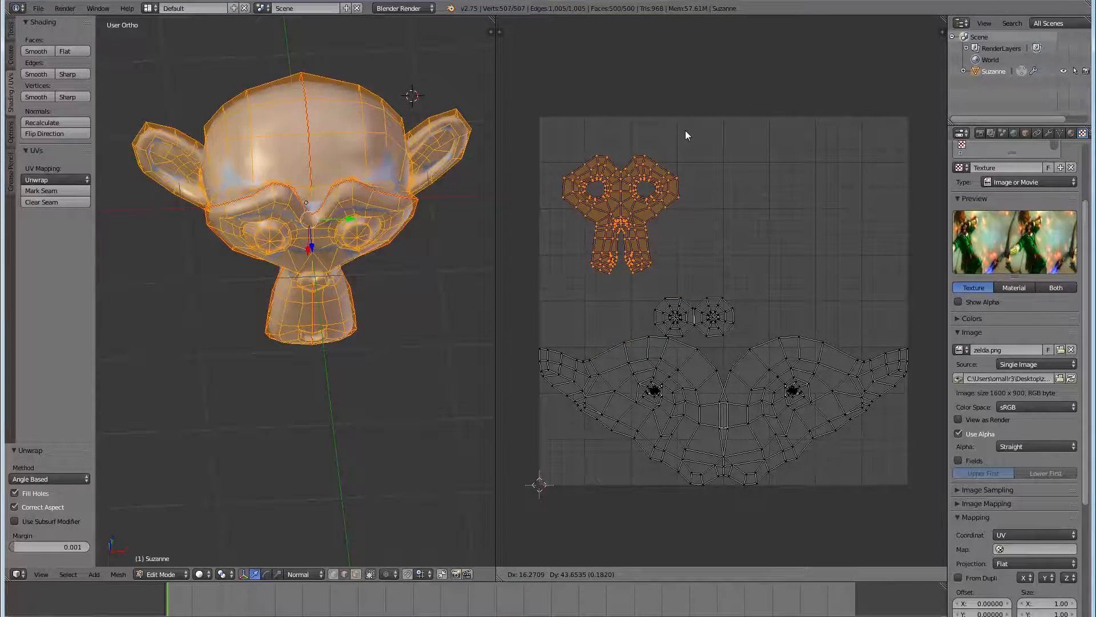
pyautogui.click(689, 132)
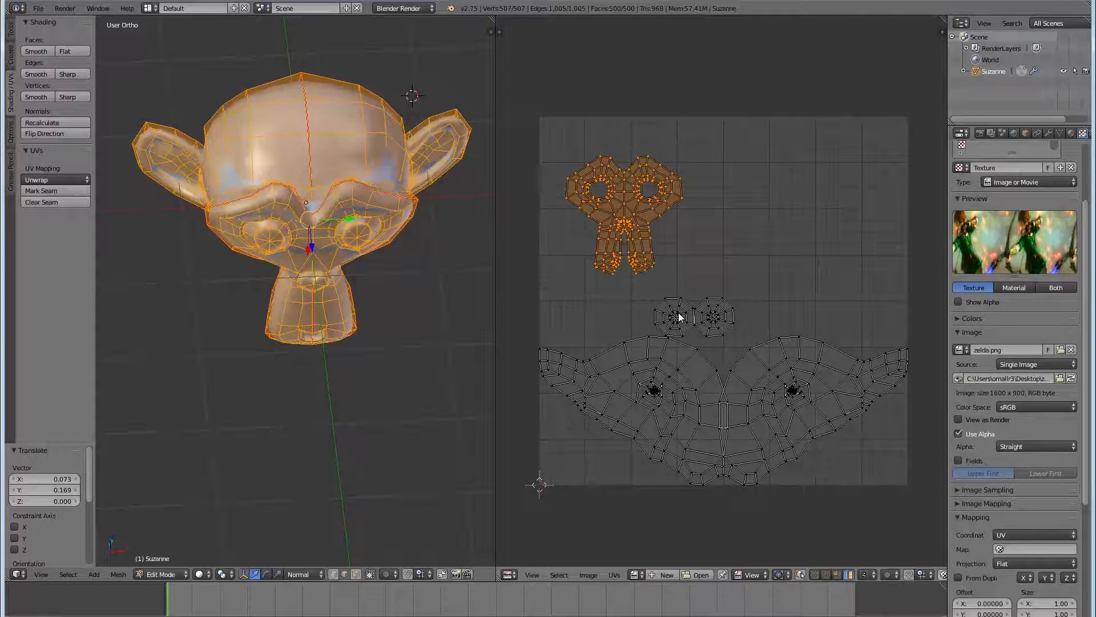
# - Move one round eye island by about 0.198 in X and 0.226 in Y, and rotate it about 275°
pyautogui.rightClick(680, 317)
pyautogui.press('g')
pyautogui.click(759, 213)
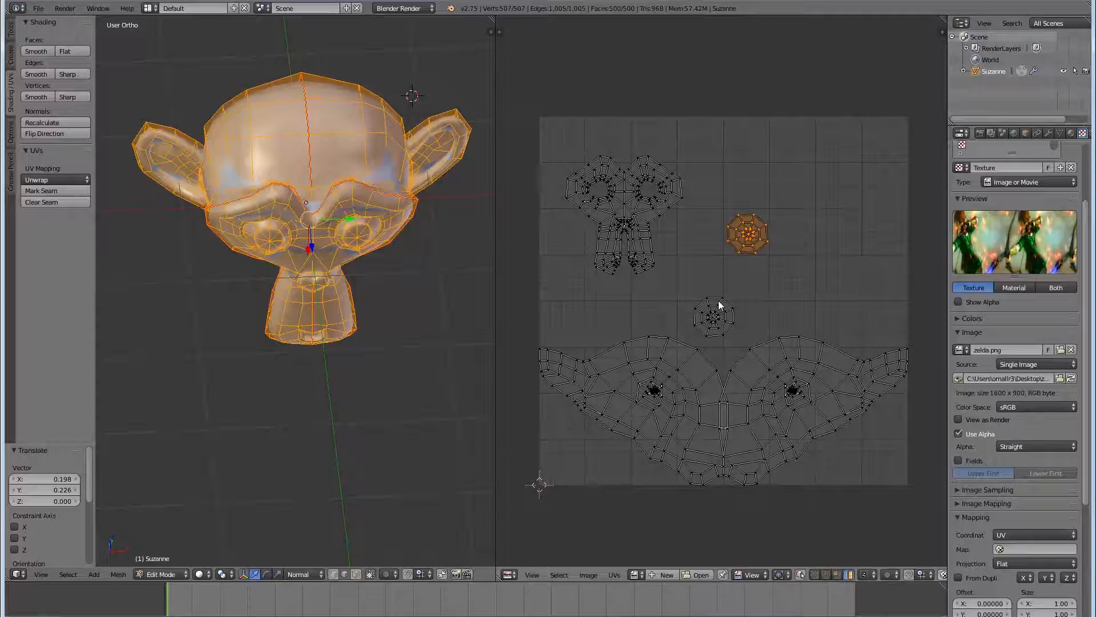
pyautogui.press('r')
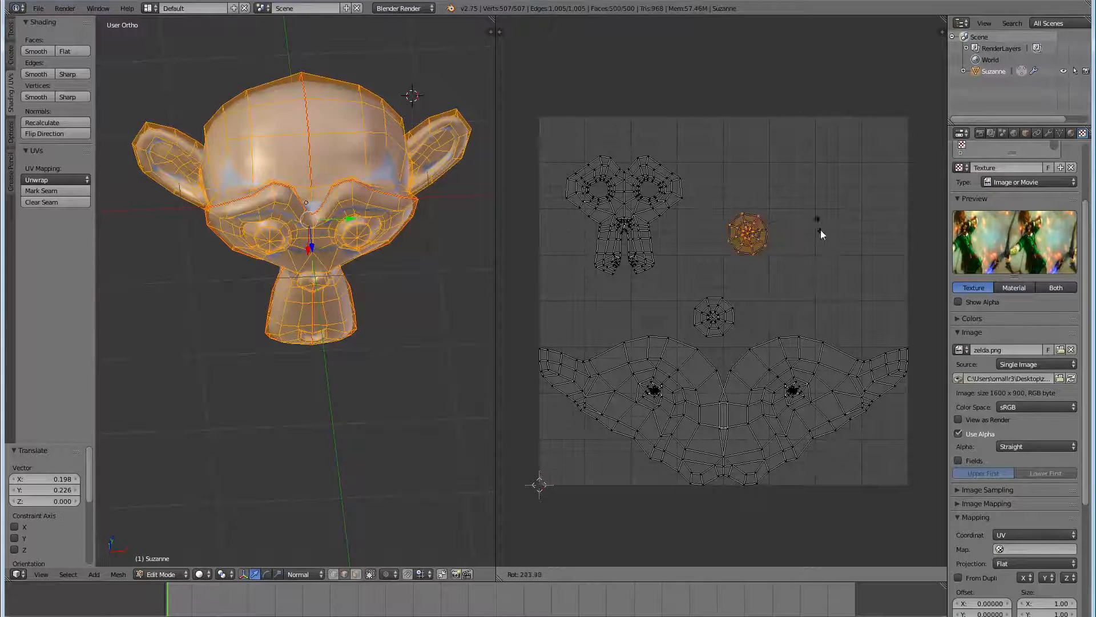
pyautogui.click(779, 255)
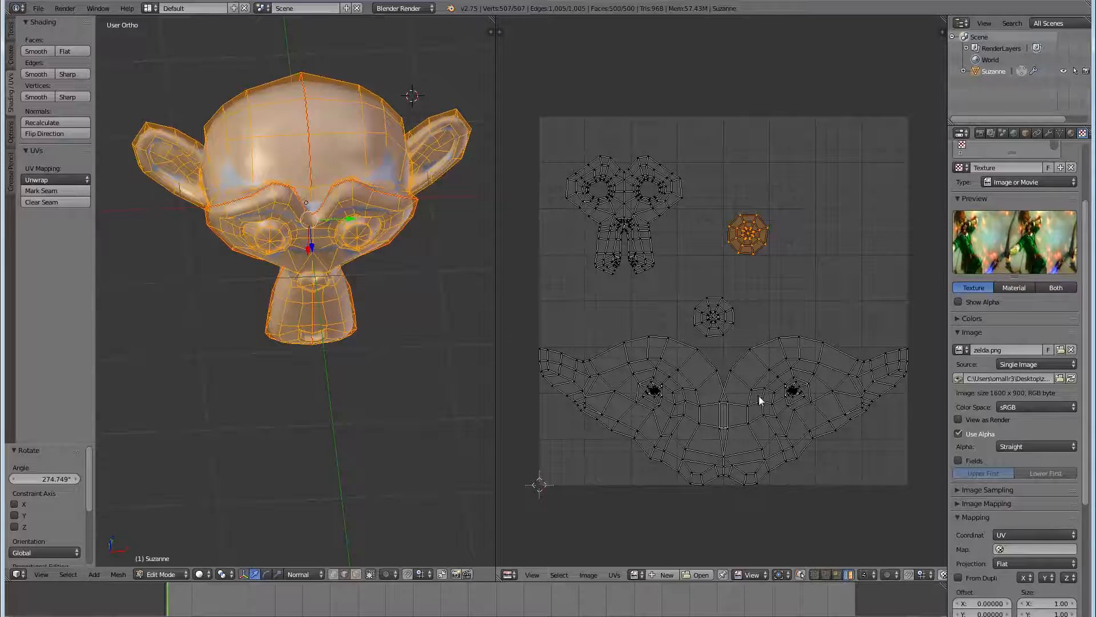
# - Scale the large head island in the UV layout to about 0.857 of its size
pyautogui.press('l')
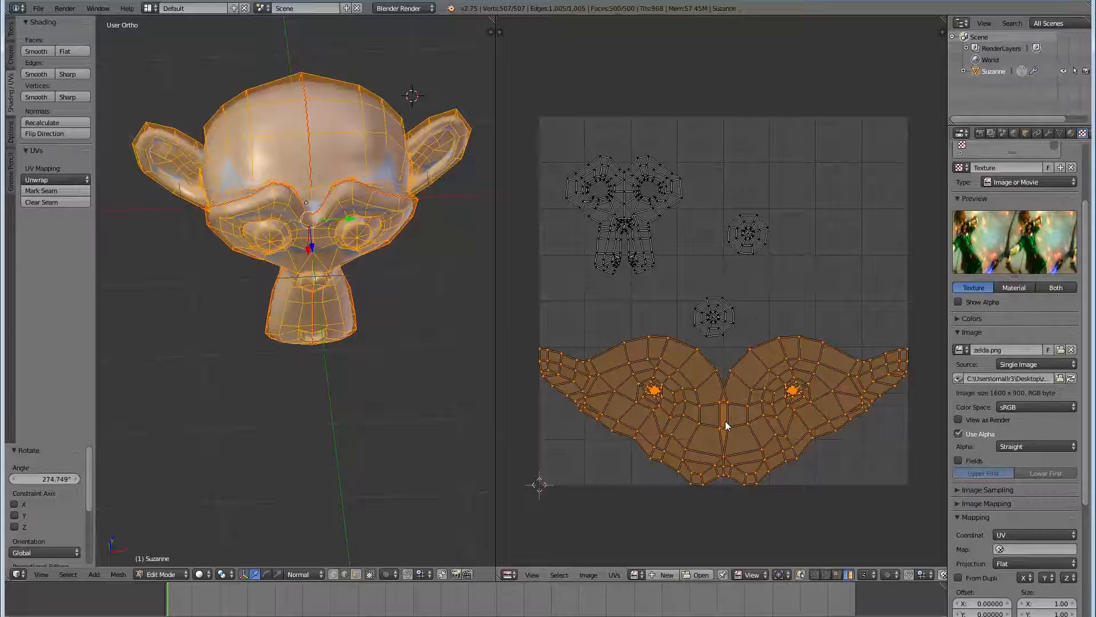
pyautogui.press('s')
pyautogui.click(839, 359)
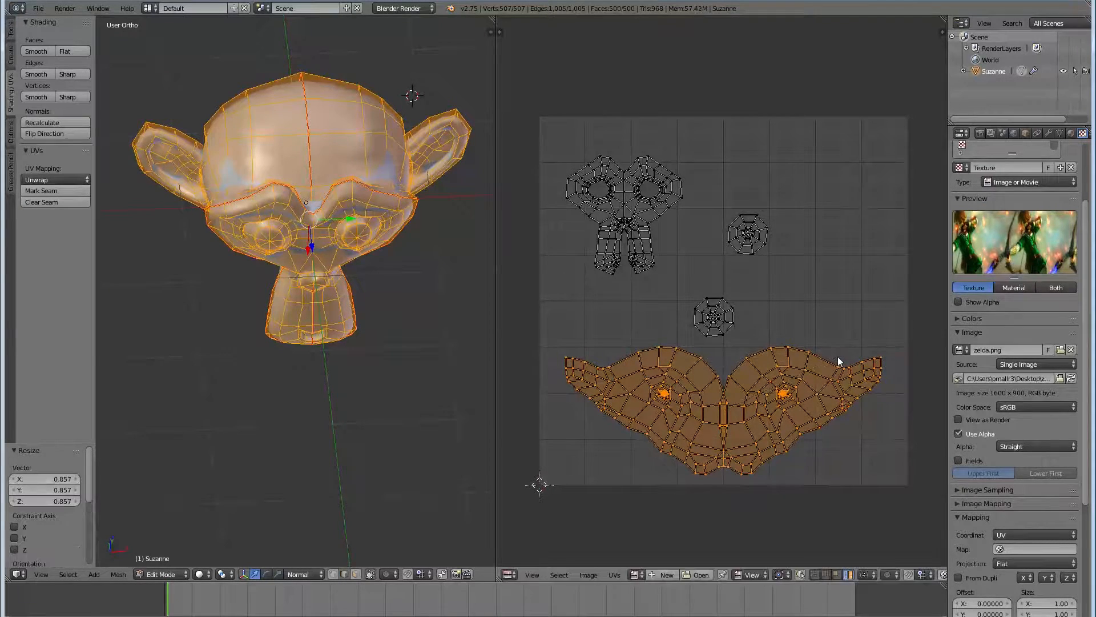
# - Box-select the UV islands, place the 2D cursor beside the eye islands, and deselect all UVs
pyautogui.press('b')
pyautogui.moveTo(565, 130); pyautogui.dragTo(894, 512)
pyautogui.click(793, 310)
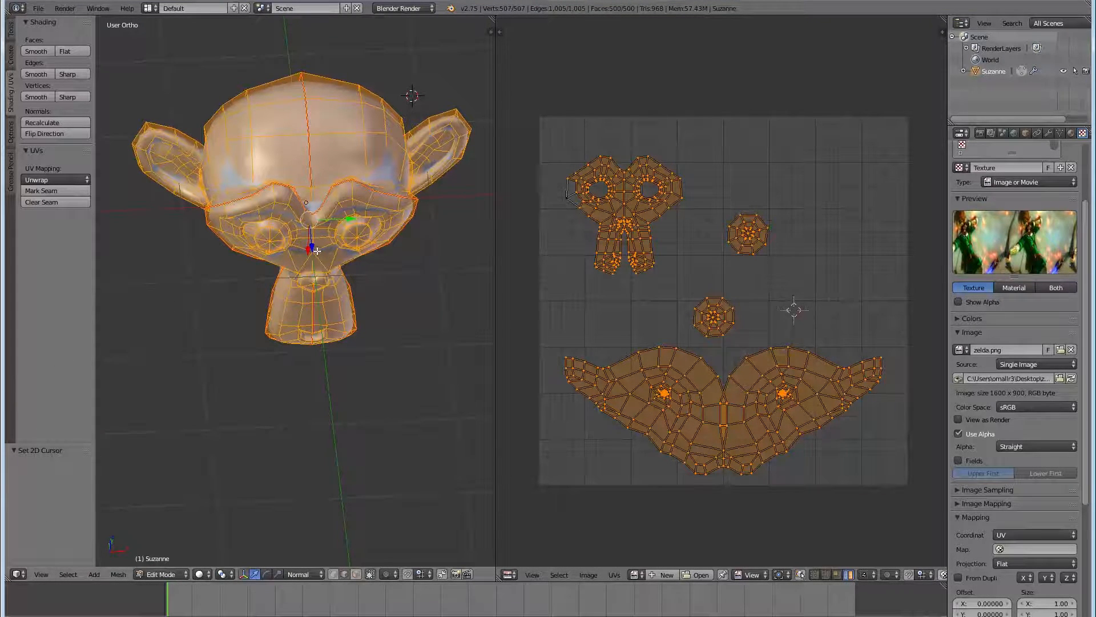
pyautogui.press('a')
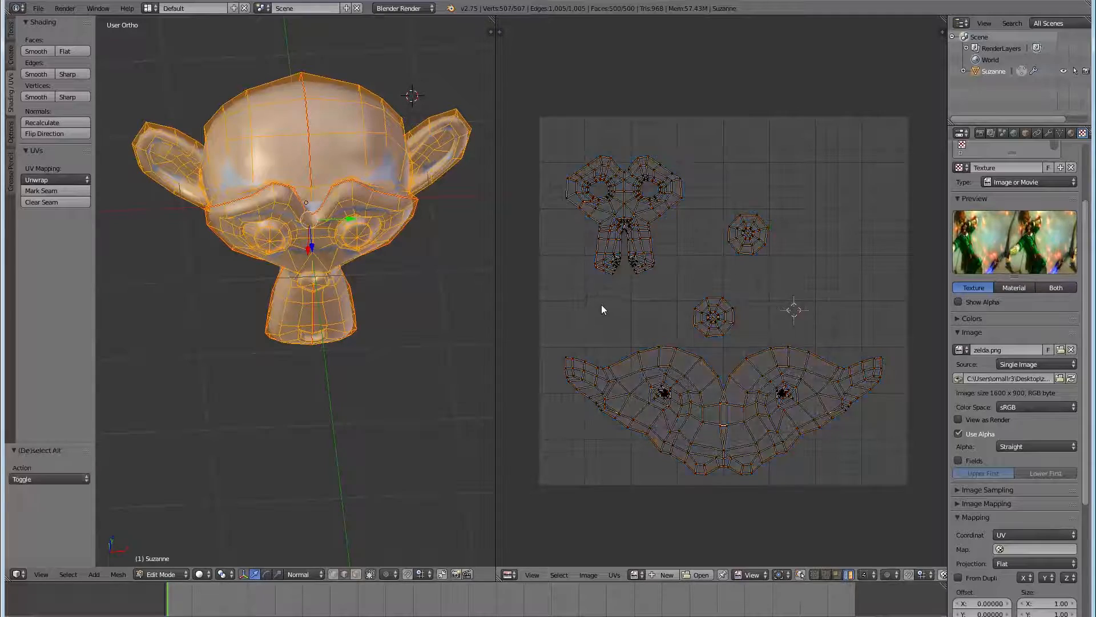
# - Set the 3D view to Texture shading and load zelda.png as the background image behind the UV islands
pyautogui.scroll(2, 720, 295)
pyautogui.scroll(-2, 665, 292)
pyautogui.click(203, 574)
pyautogui.click(209, 536)
pyautogui.click(200, 575)
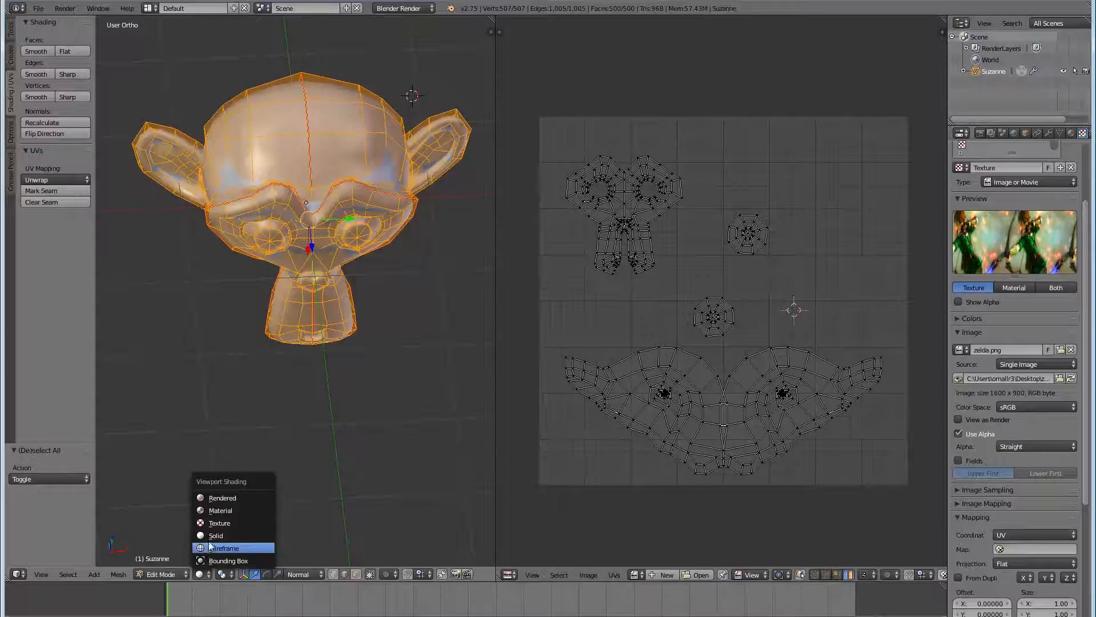
pyautogui.click(215, 525)
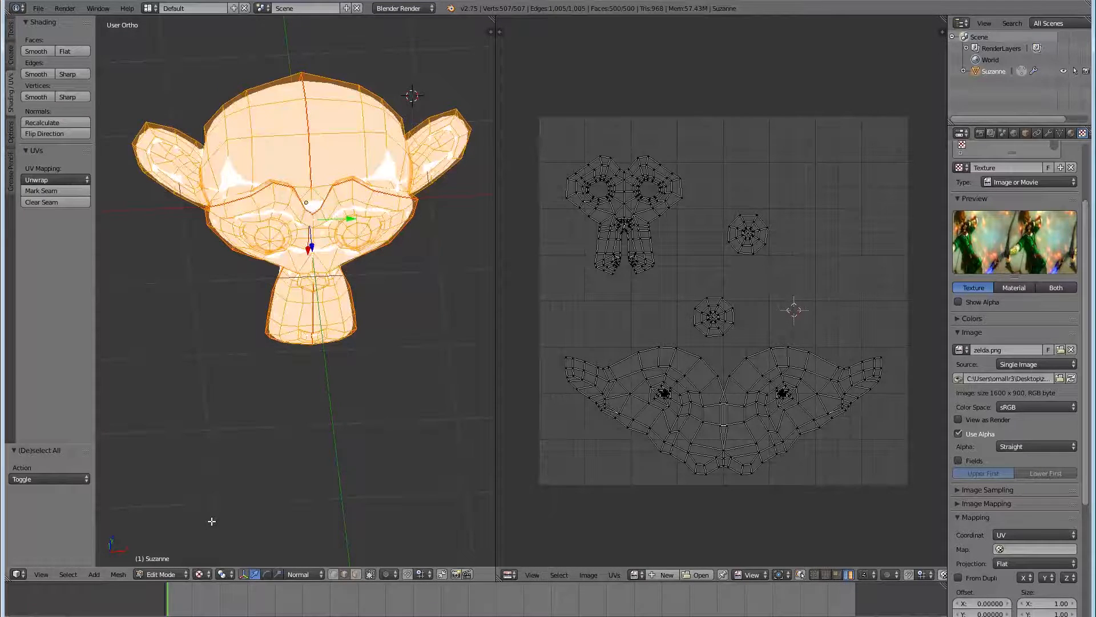
pyautogui.click(637, 575)
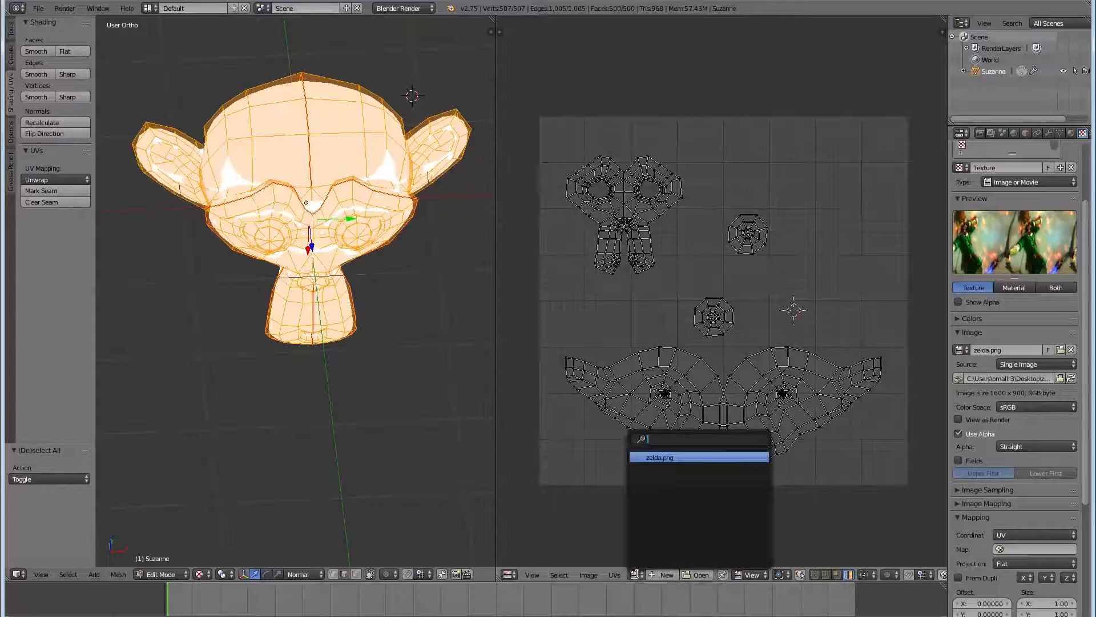
pyautogui.click(667, 458)
pyautogui.scroll(-6, 667, 457)
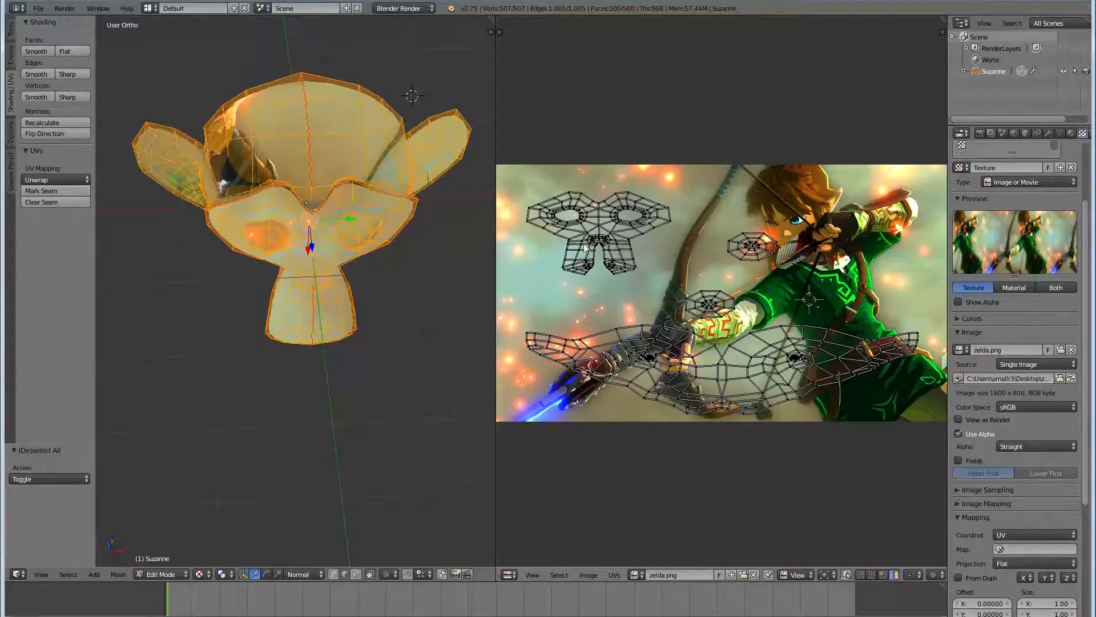
# - Select the face island and move it onto the character's face in the image, about 0.724 in X and 0.002 in Y
pyautogui.moveTo(304, 274); pyautogui.dragTo(4, 145, button='middle')
pyautogui.moveTo(262, 193); pyautogui.dragTo(434, 254, button='middle')
pyautogui.scroll(4, 285, 256)
pyautogui.moveTo(275, 275); pyautogui.dragTo(337, 247, button='middle')
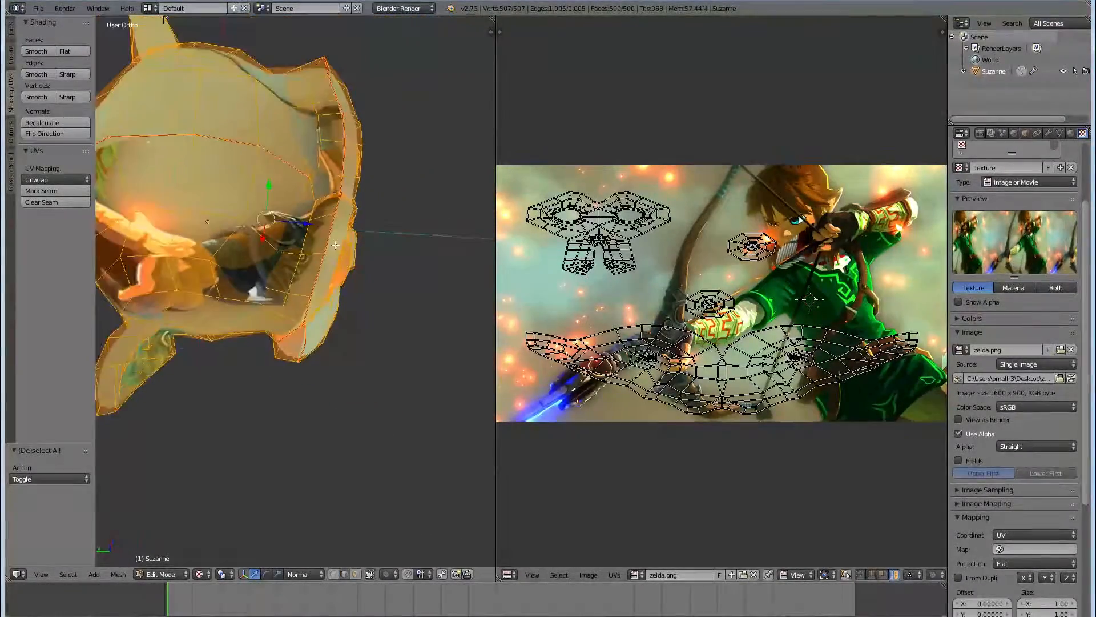
pyautogui.press('l')
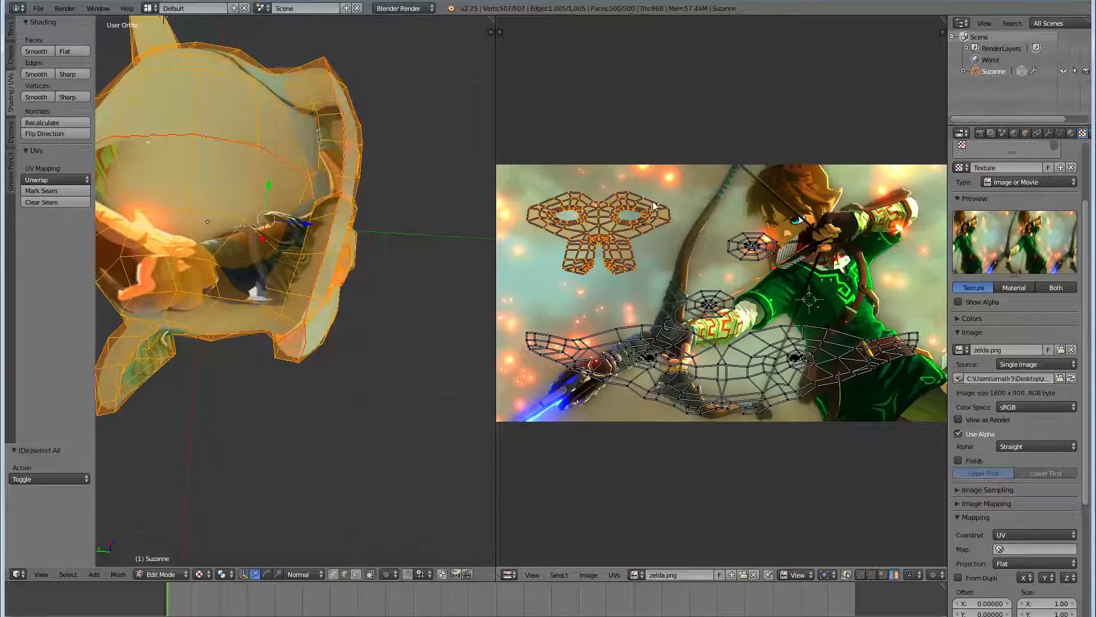
pyautogui.moveTo(255, 262); pyautogui.dragTo(285, 199, button='middle')
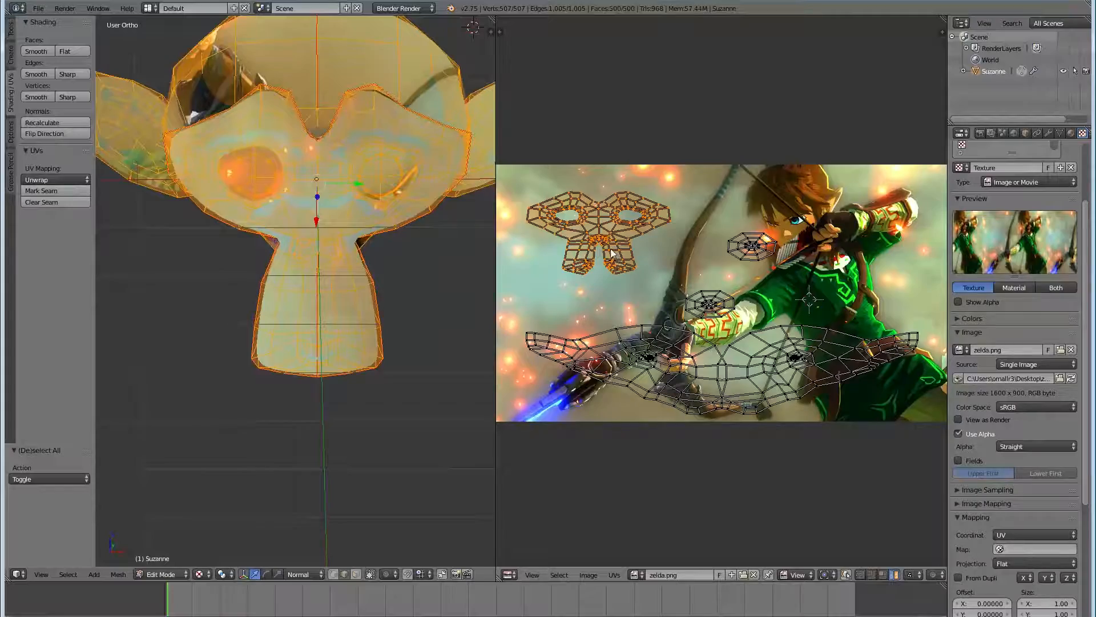
pyautogui.press('g')
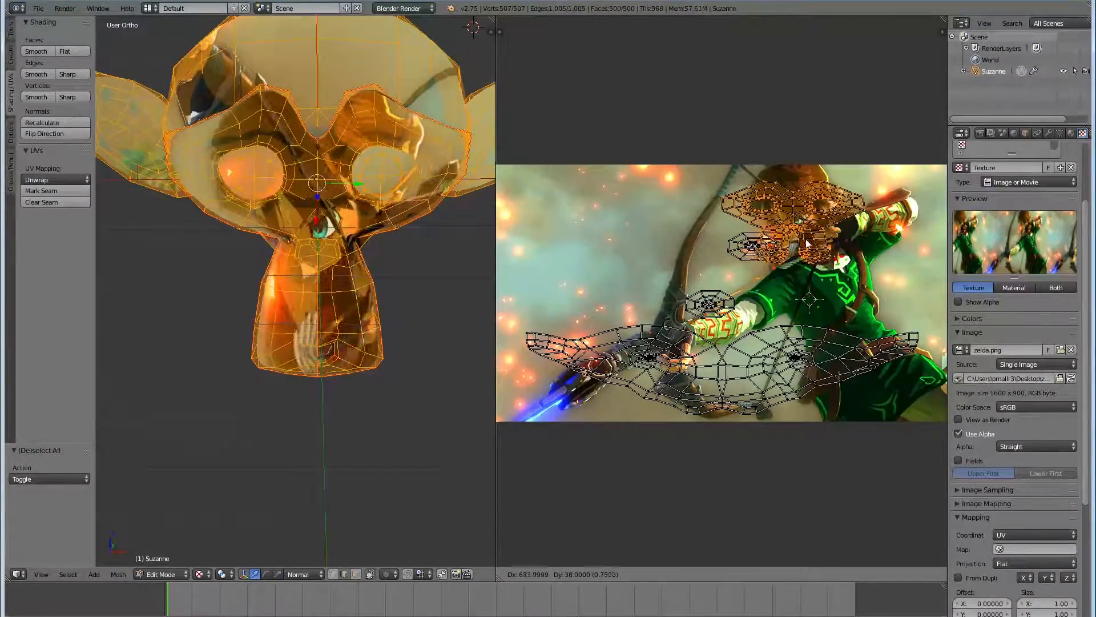
pyautogui.click(792, 251)
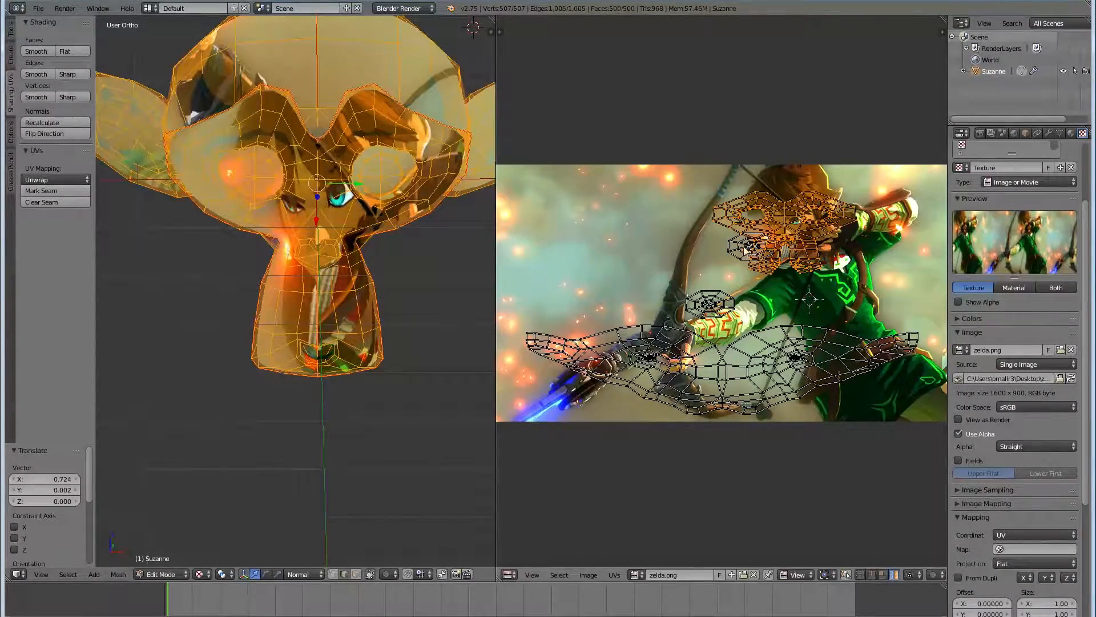
# - Move the face island back off the character by about -0.633 in X and 0.002 in Y
pyautogui.rightClick(740, 251)
pyautogui.rightClick(792, 230)
pyautogui.press('g')
pyautogui.click(629, 230)
# - Move the upper eye island about 0.176 in X and 0.104 in Y onto the character's eye, and rotate it about 40° and 197°
pyautogui.rightClick(750, 246)
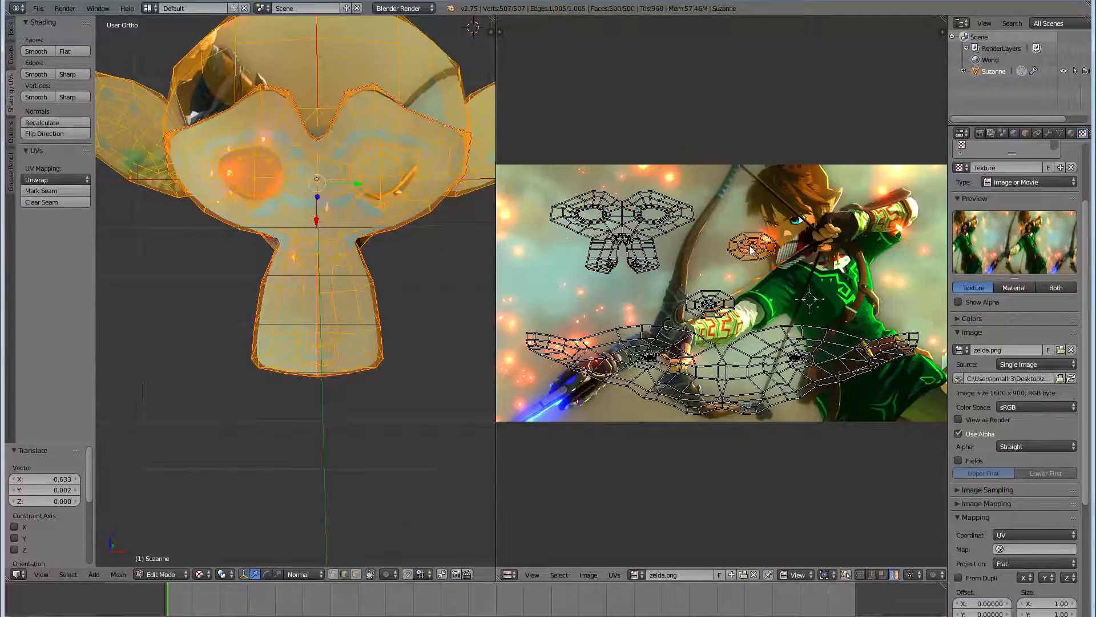
pyautogui.press('g')
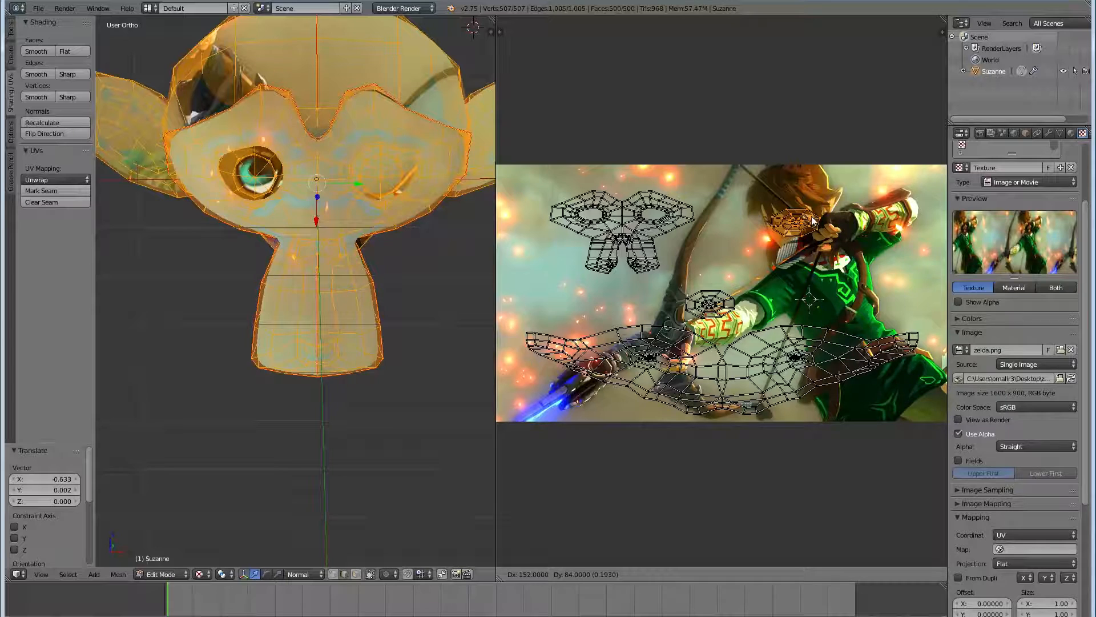
pyautogui.click(818, 219)
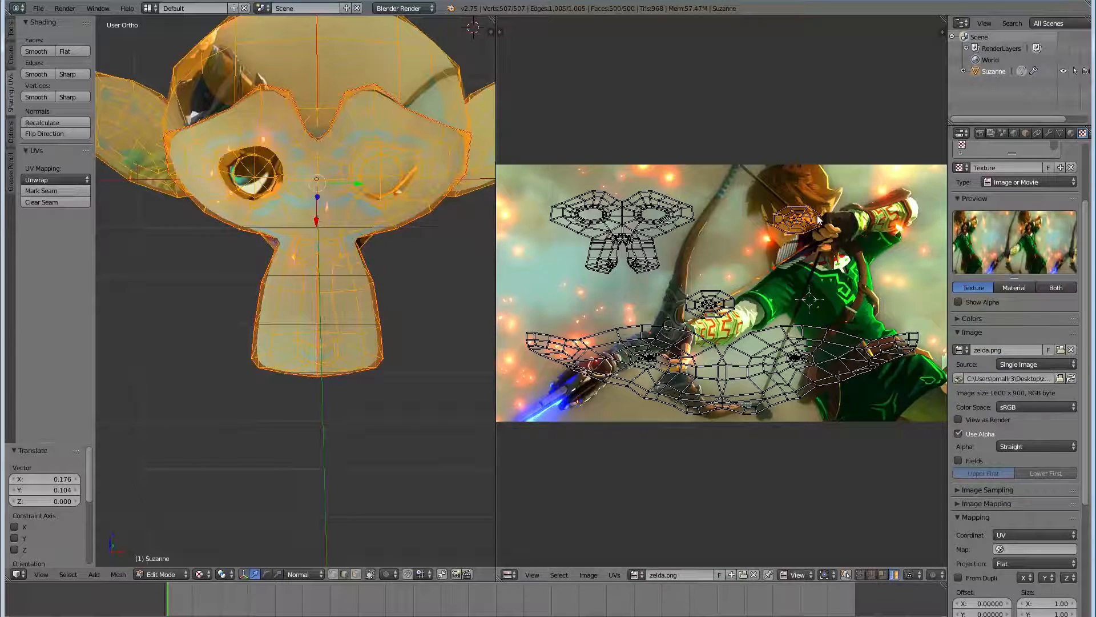
pyautogui.press('r')
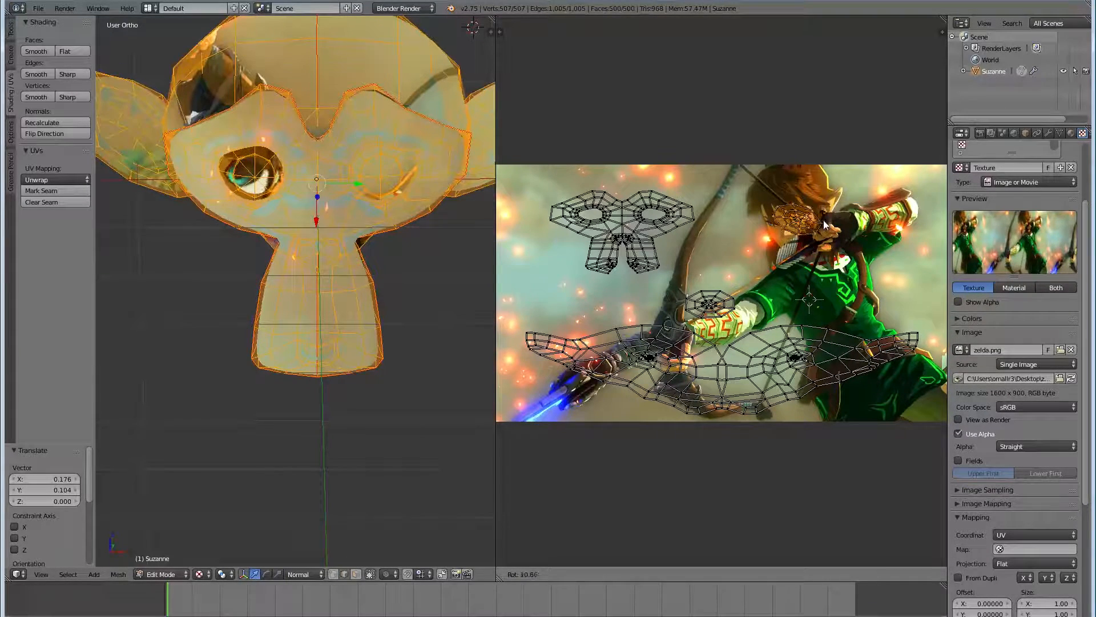
pyautogui.click(813, 224)
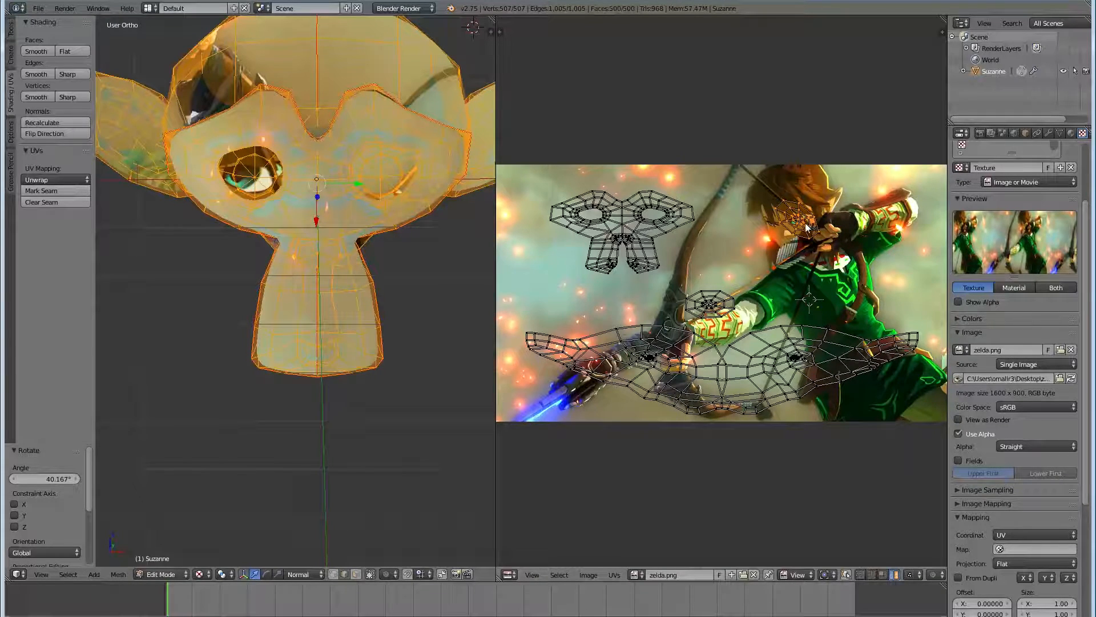
pyautogui.press('r')
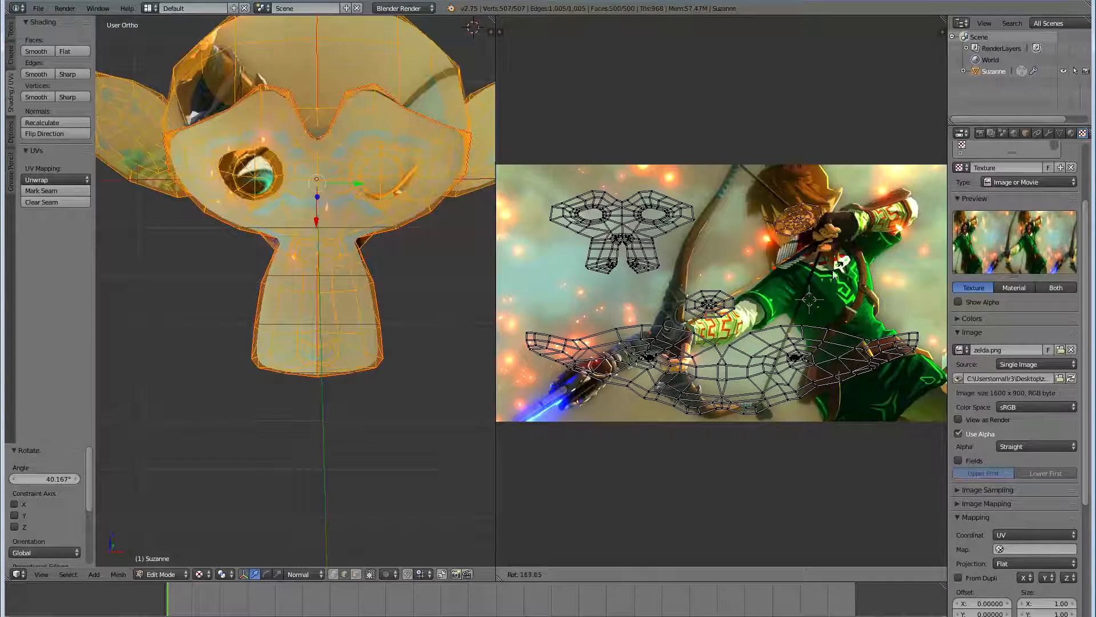
pyautogui.click(758, 277)
# - Move the other eye island onto the character's eye, about 0.351 in X and 0.322 in Y
pyautogui.rightClick(716, 310)
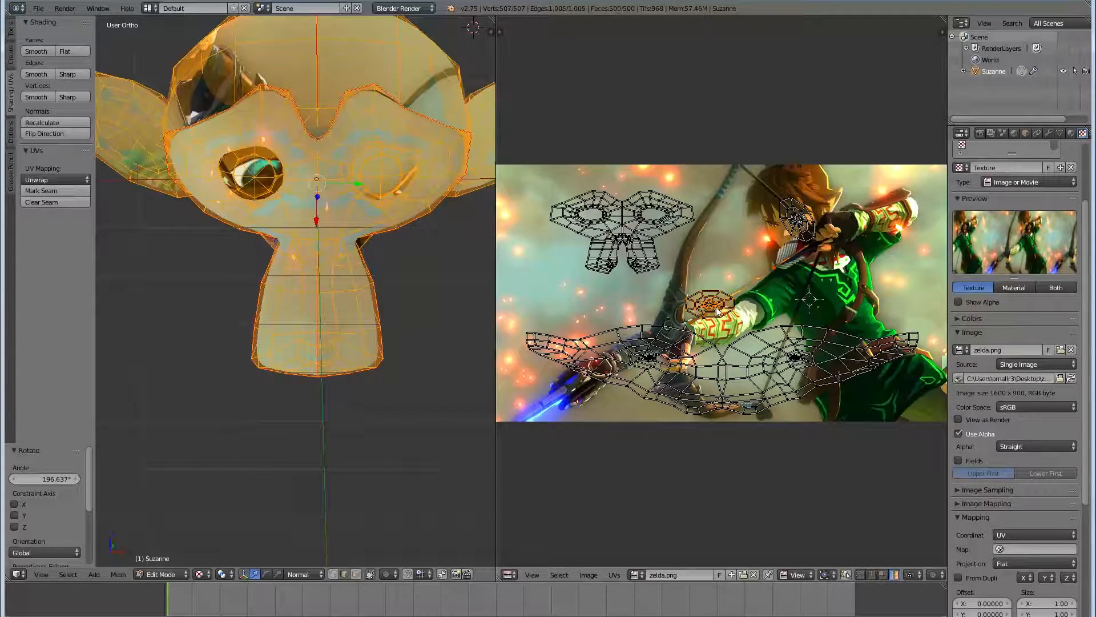
pyautogui.press('g')
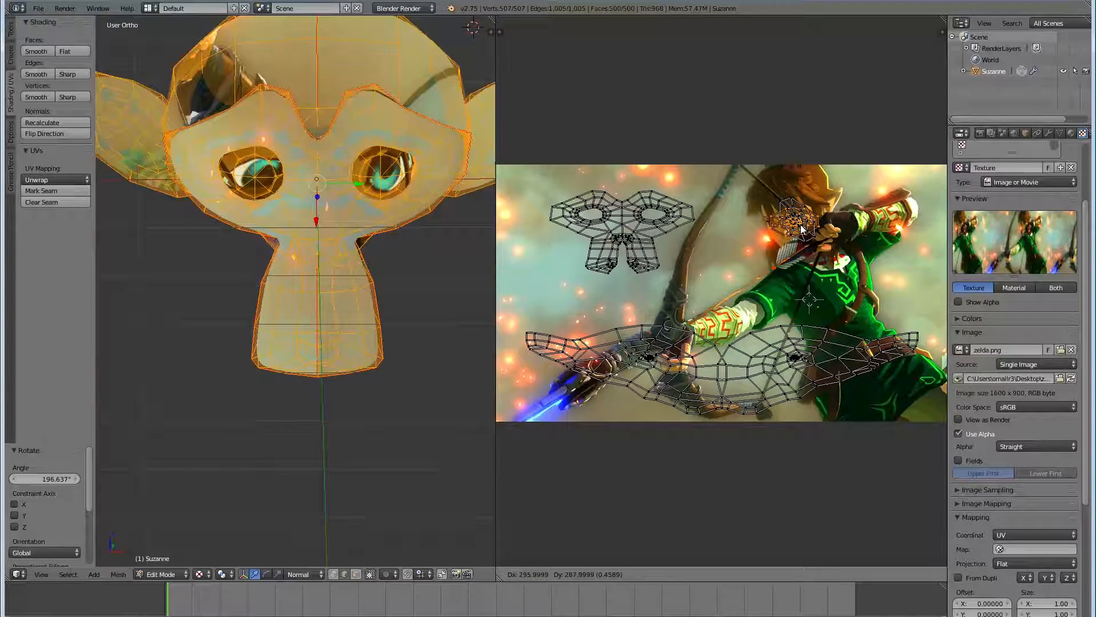
pyautogui.click(808, 229)
# - Move the face island over the character's face again, by about 0.676 in X and 0.013 in Y
pyautogui.rightClick(646, 238)
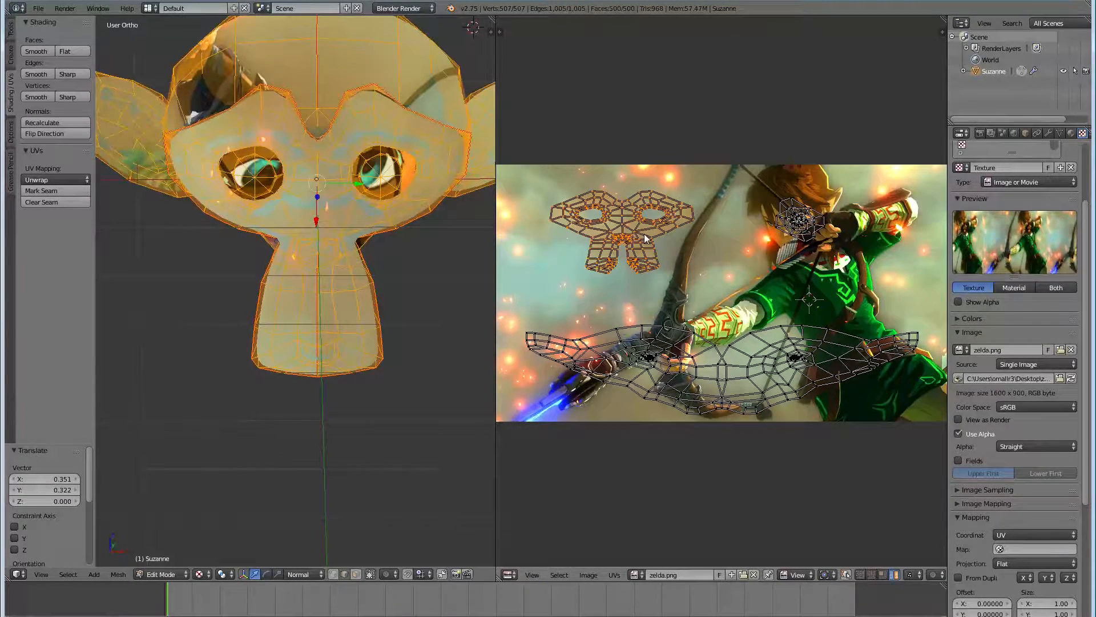
pyautogui.press('g')
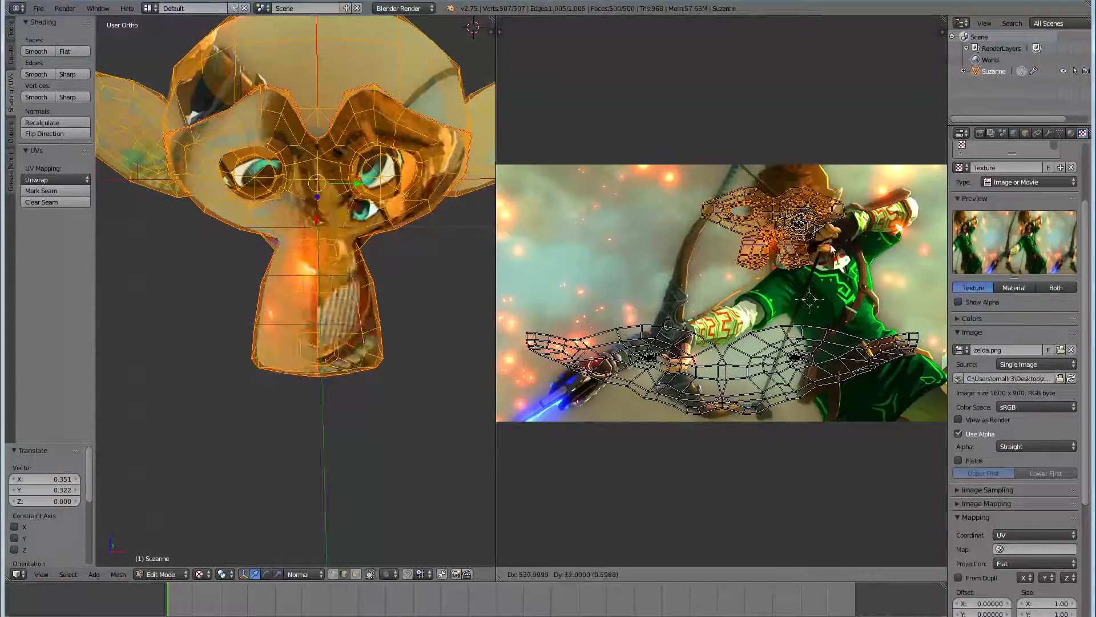
pyautogui.click(851, 241)
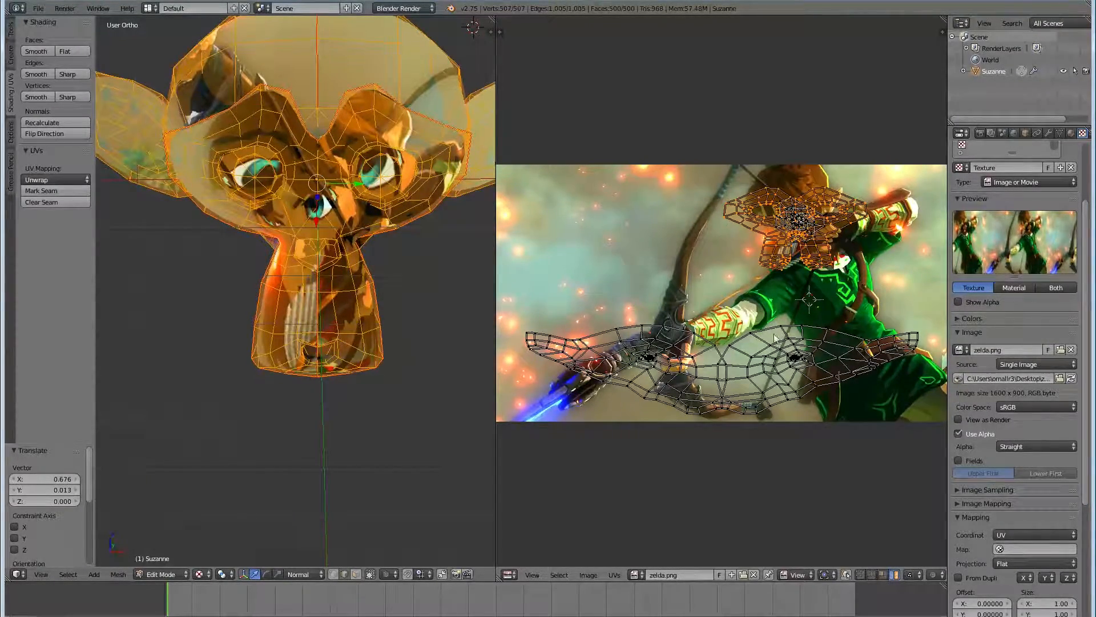
# - Select the large head island in the UV layout and rotate it to a diagonal orientation
pyautogui.press('l')
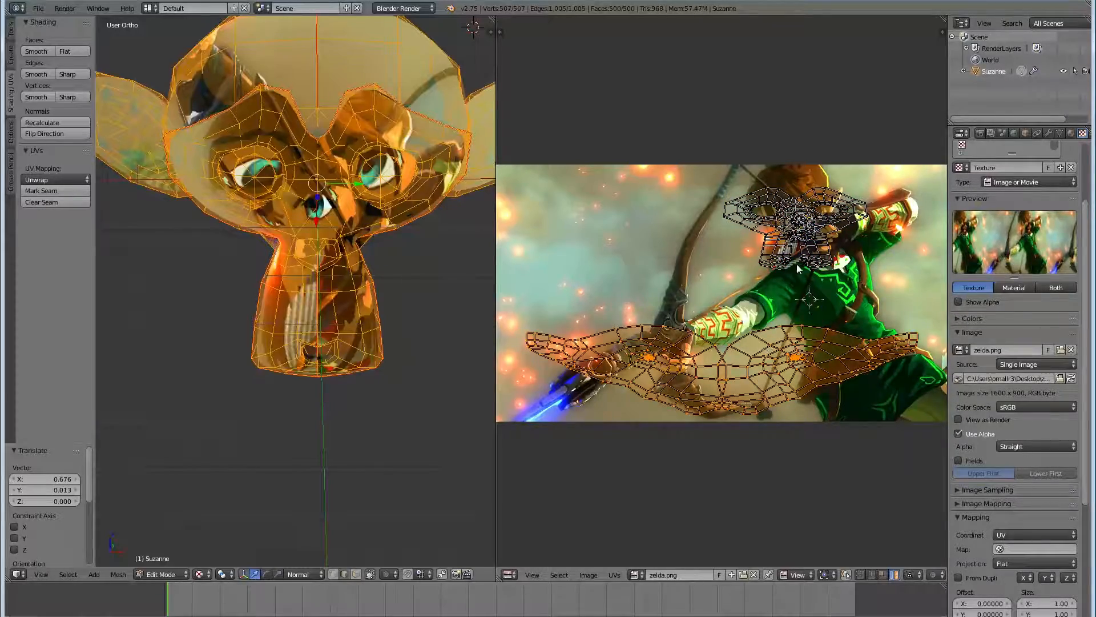
pyautogui.press('r')
pyautogui.click(861, 392)
# - Scale the head island to about 0.422 and move it onto the green tunic, about 0.438 in X and 0.044 in Y
pyautogui.press('s')
pyautogui.click(767, 386)
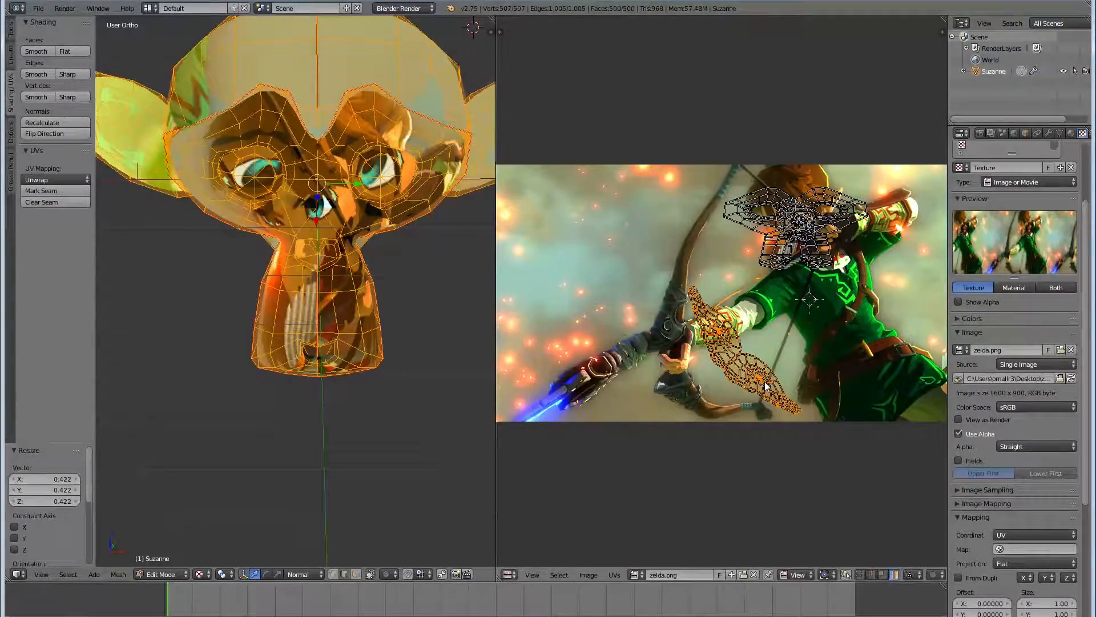
pyautogui.press('g')
pyautogui.click(839, 370)
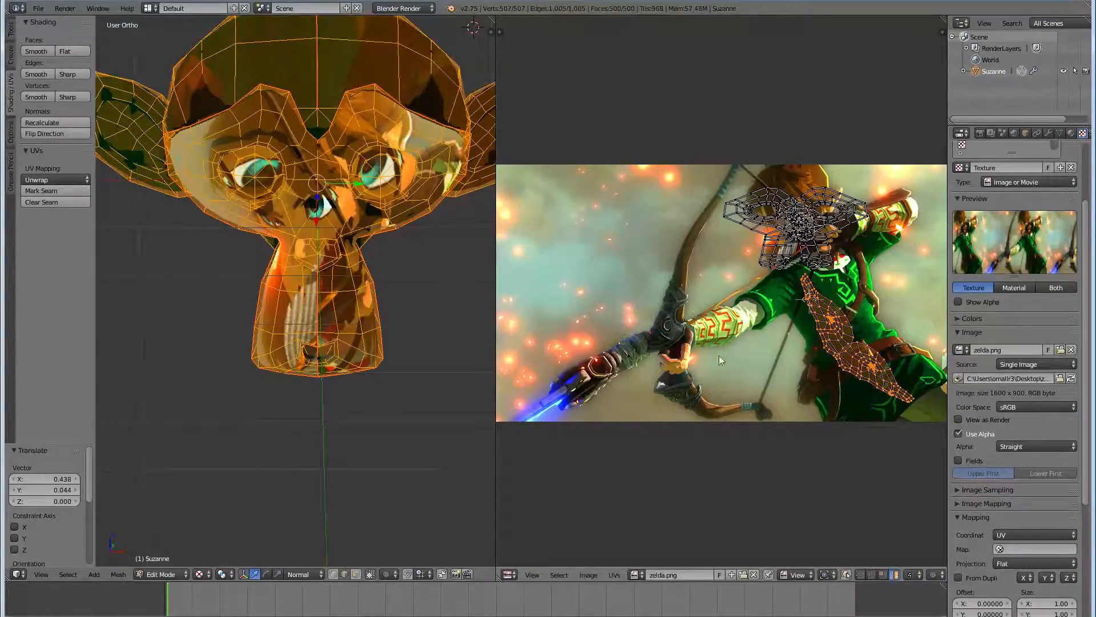
# - Examine how the image wraps around the head, ears, eyes and muzzle from several angles
pyautogui.moveTo(352, 228); pyautogui.dragTo(402, 143, button='middle')
pyautogui.scroll(-3, 269, 212)
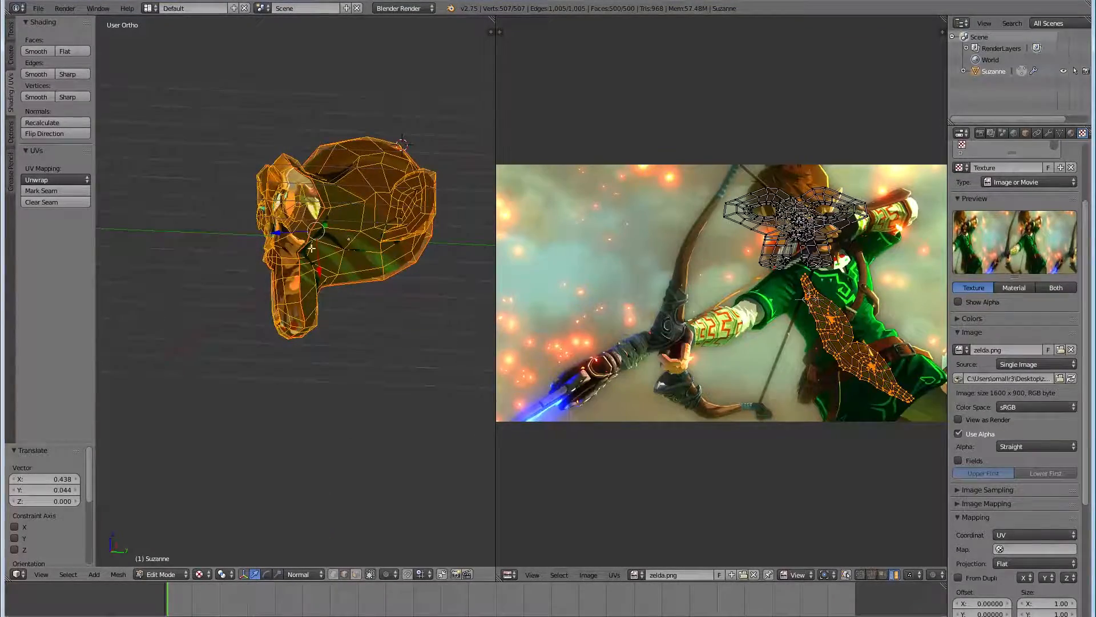
pyautogui.moveTo(165, 355); pyautogui.dragTo(323, 240, button='middle')
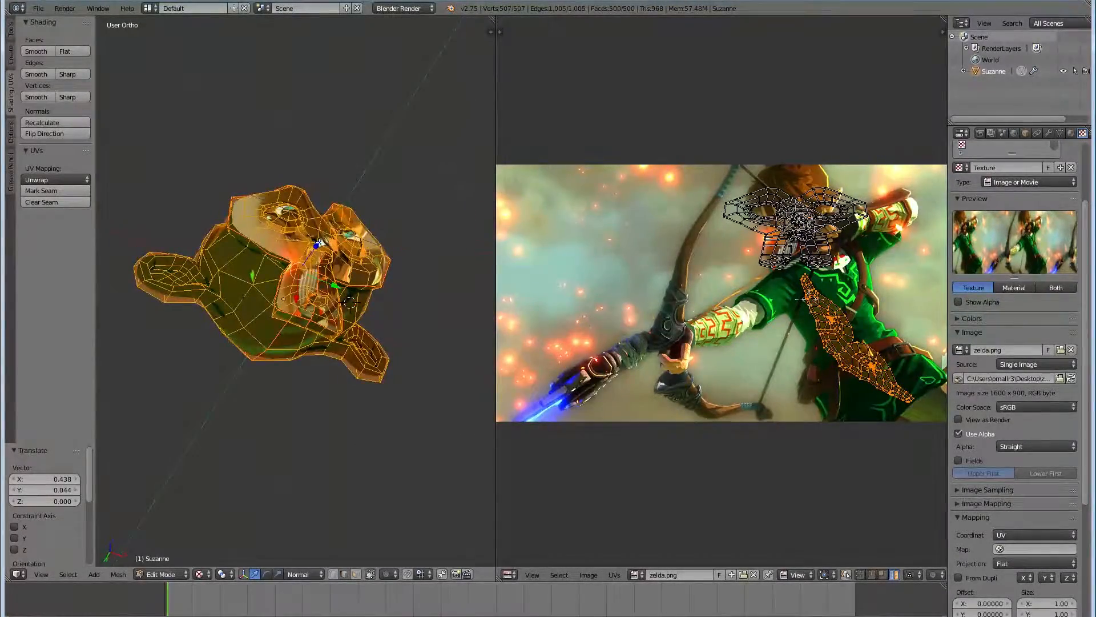
pyautogui.moveTo(244, 268); pyautogui.dragTo(356, 201, button='middle')
pyautogui.scroll(3, 356, 201)
pyautogui.moveTo(189, 234); pyautogui.dragTo(345, 349, button='middle')
pyautogui.scroll(5, 280, 211)
pyautogui.scroll(-5, 280, 211)
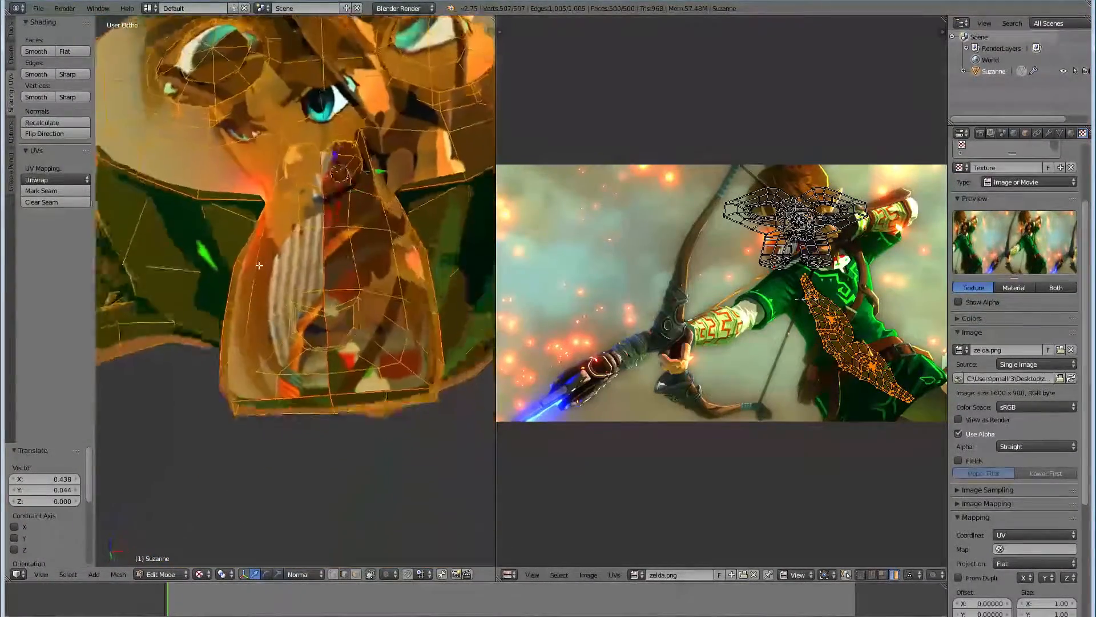
pyautogui.scroll(-4, 346, 348)
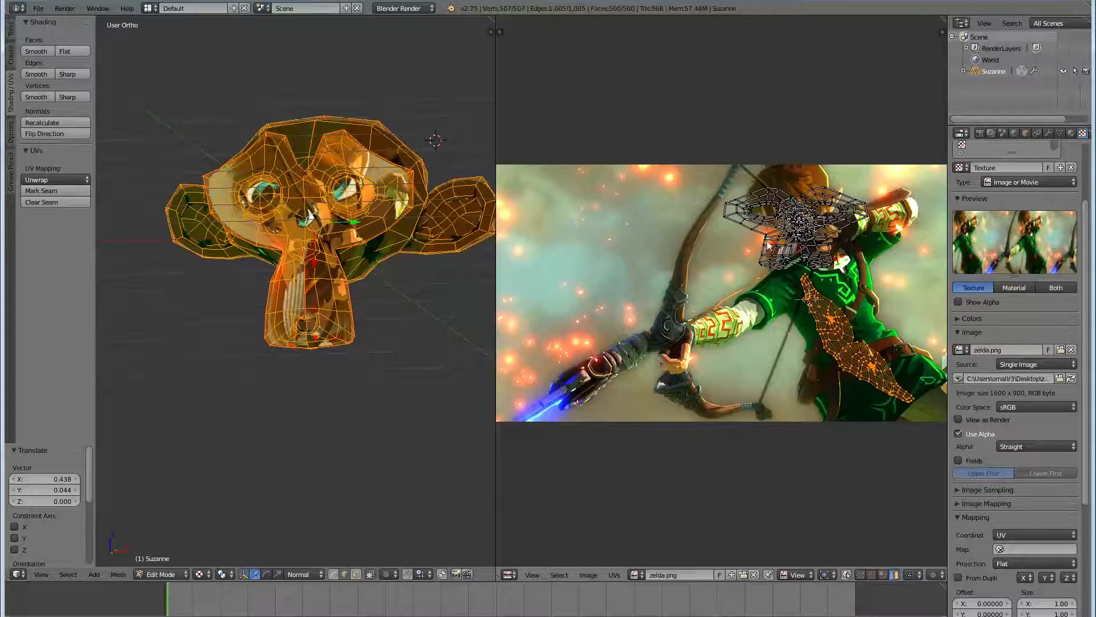
# - Select the face island and move it off the character to the open sky area of the image
pyautogui.press('l')
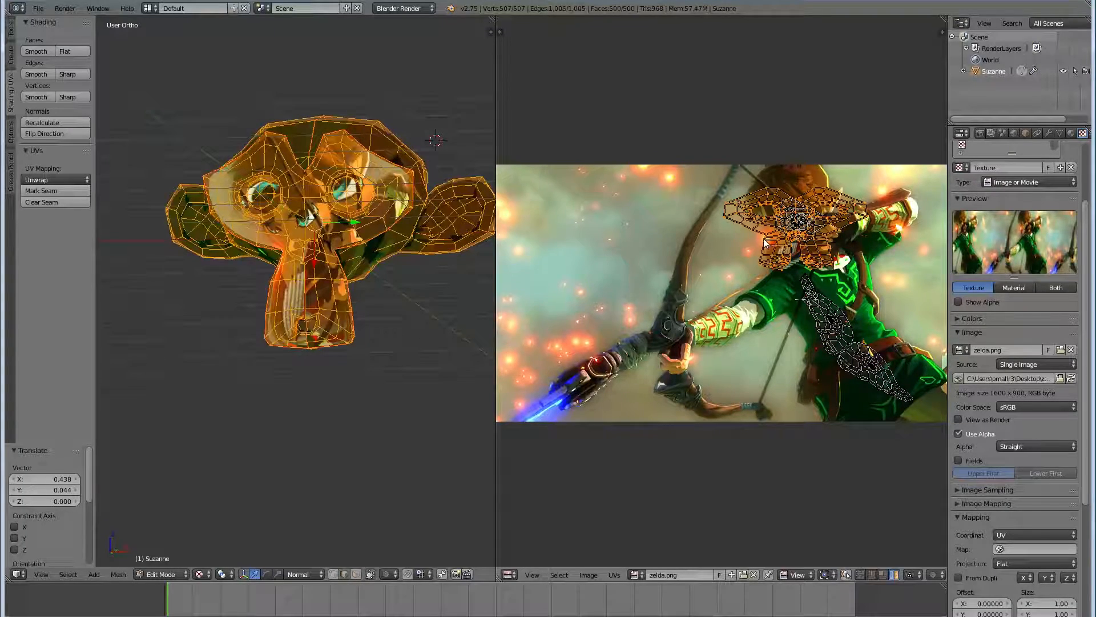
pyautogui.press('g')
pyautogui.click(580, 258)
# - Move one eye island onto the hand gripping the bow and the other beside the character's face
pyautogui.press('l')
pyautogui.press('g')
pyautogui.click(621, 354)
pyautogui.press('l')
pyautogui.press('g')
pyautogui.click(747, 237)
# - Move the head island off the tunic by about -0.413 in X and 0.013 in Y
pyautogui.press('l')
pyautogui.press('g')
pyautogui.click(731, 320)
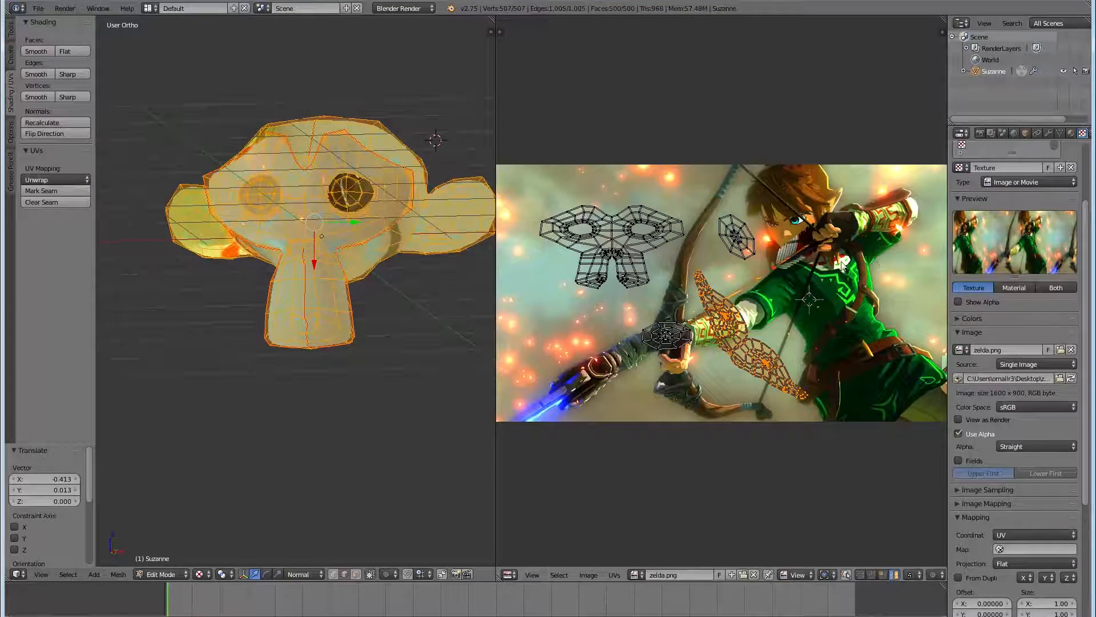
# - Export the UV layout to the Documents folder as a PNG image named blah, sized 1600 by 900
pyautogui.click(615, 574)
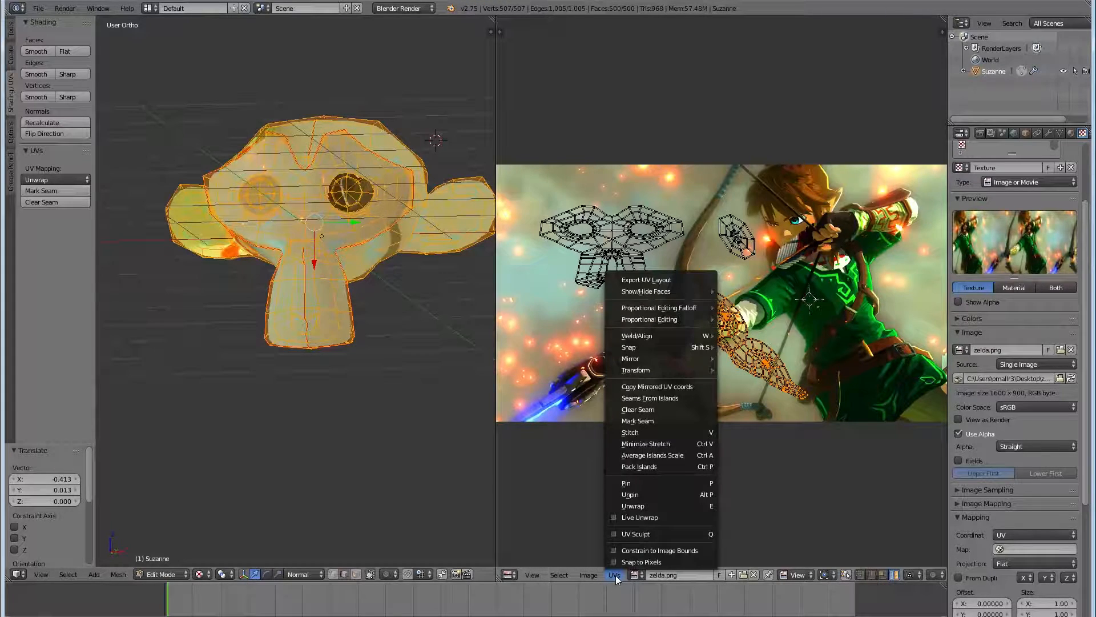
pyautogui.click(644, 279)
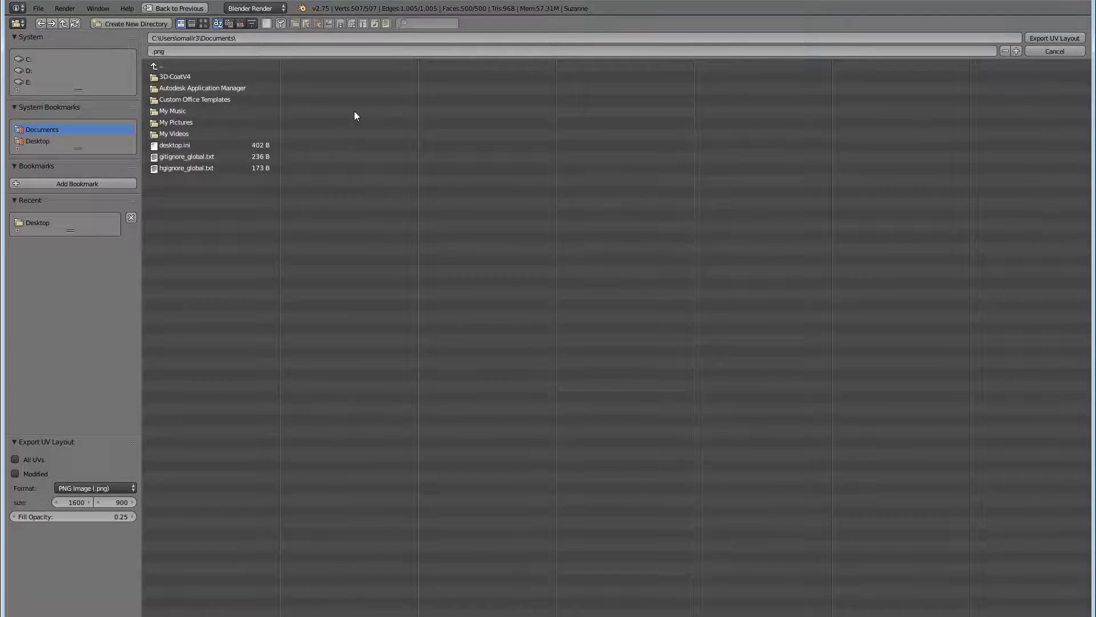
pyautogui.click(154, 51)
pyautogui.click(1054, 38)
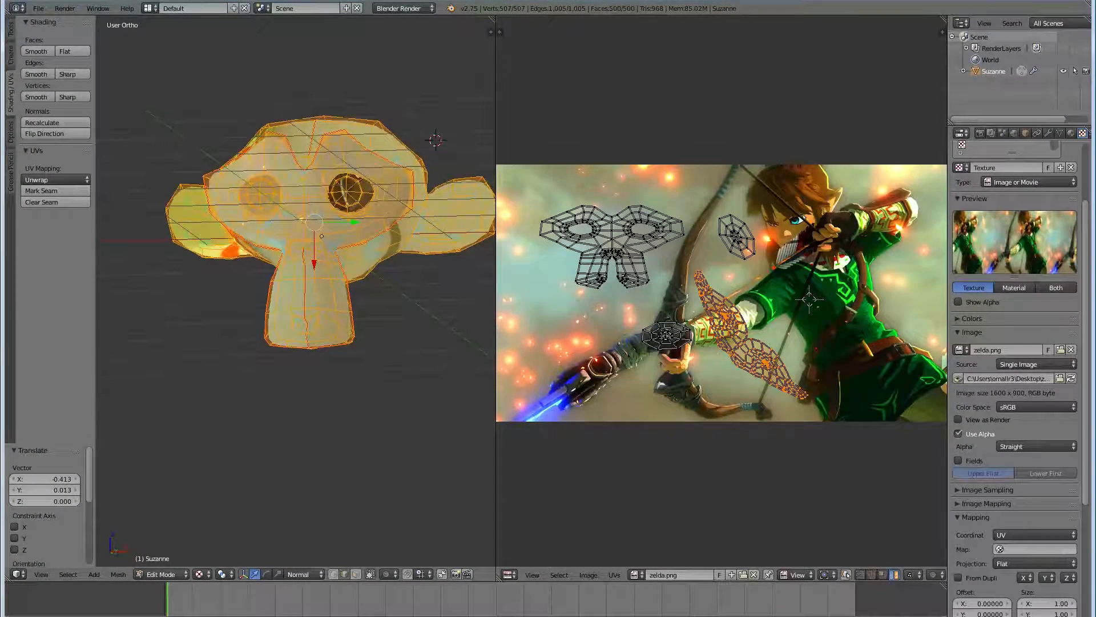
# - Open the exported blah.png from the Documents library in Photoshop
pyautogui.press('super+e')
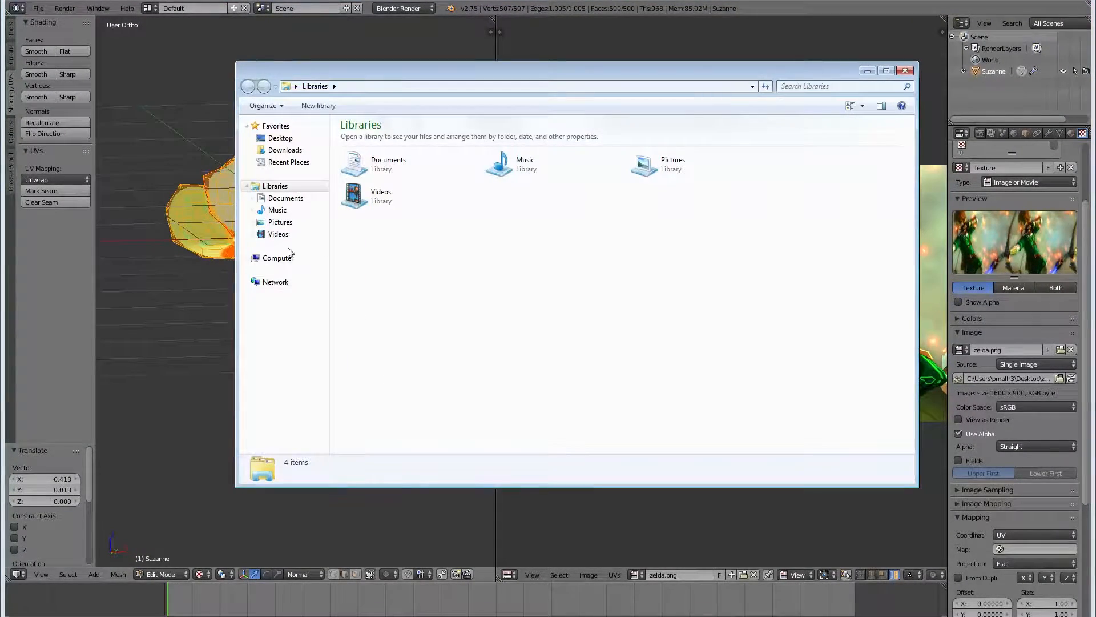
pyautogui.click(284, 198)
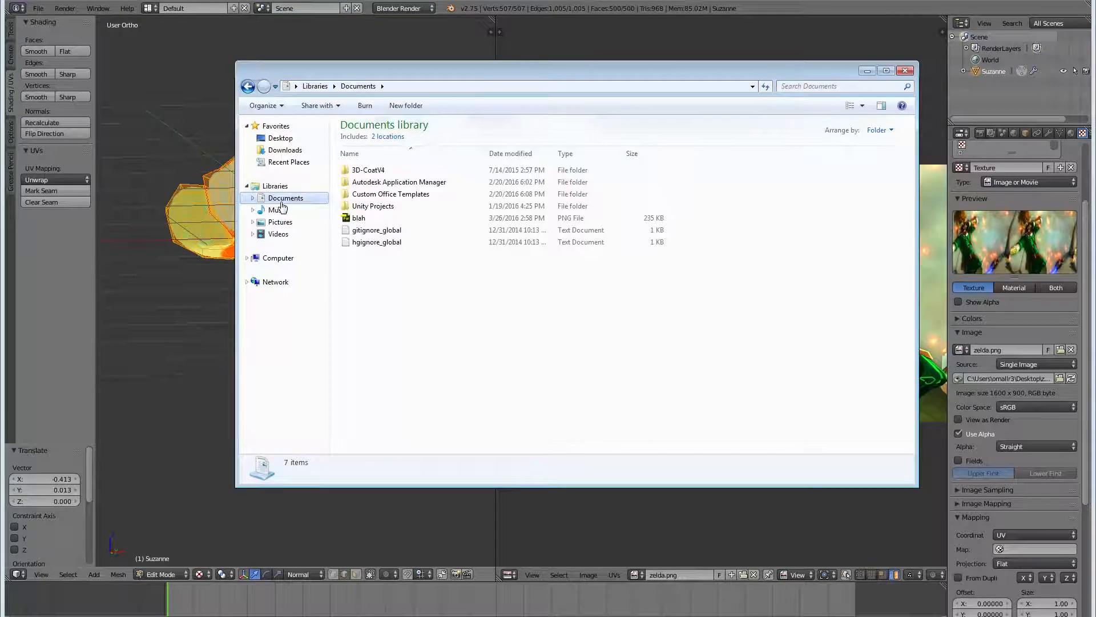
pyautogui.rightClick(353, 218)
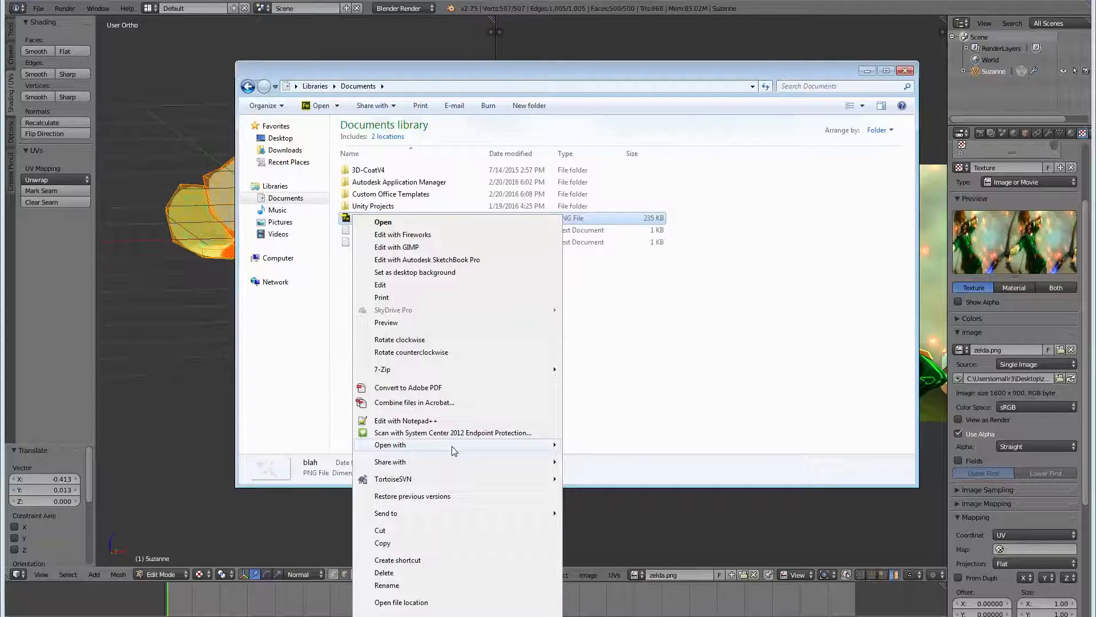
pyautogui.moveTo(548, 445)
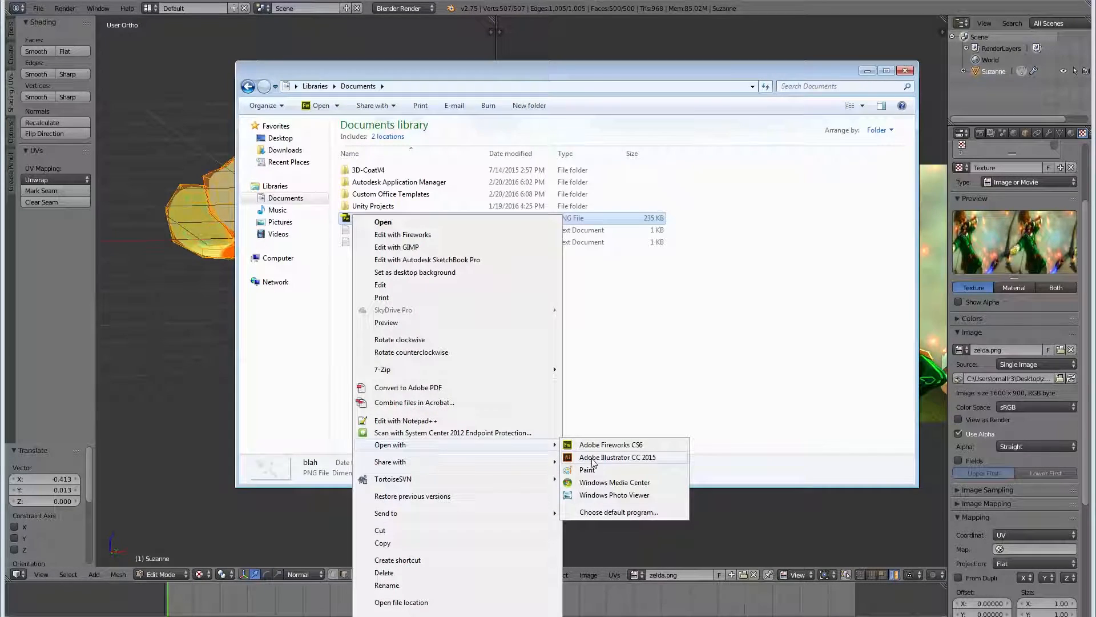
pyautogui.click(617, 512)
pyautogui.click(692, 322)
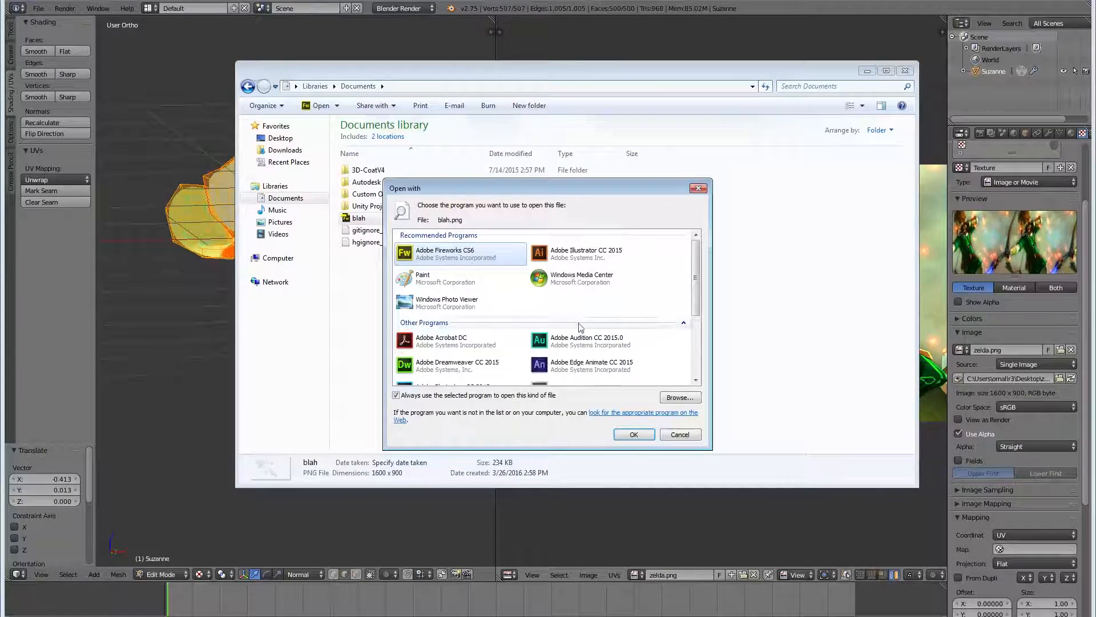
pyautogui.scroll(-3, 588, 365)
pyautogui.doubleClick(454, 327)
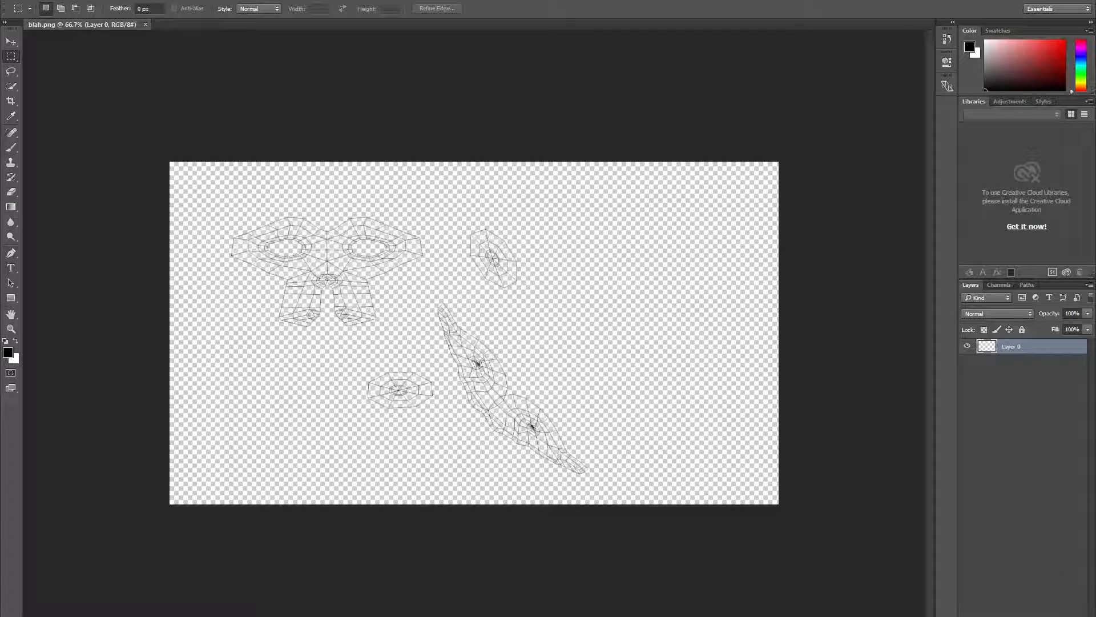
# - Add a new empty layer and place it beneath the UV layout layer, keeping it active
pyautogui.hotkey('ctrl', 'shift', 'alt', 'n')
pyautogui.click(1007, 366)
pyautogui.click(998, 347)
pyautogui.click(995, 361)
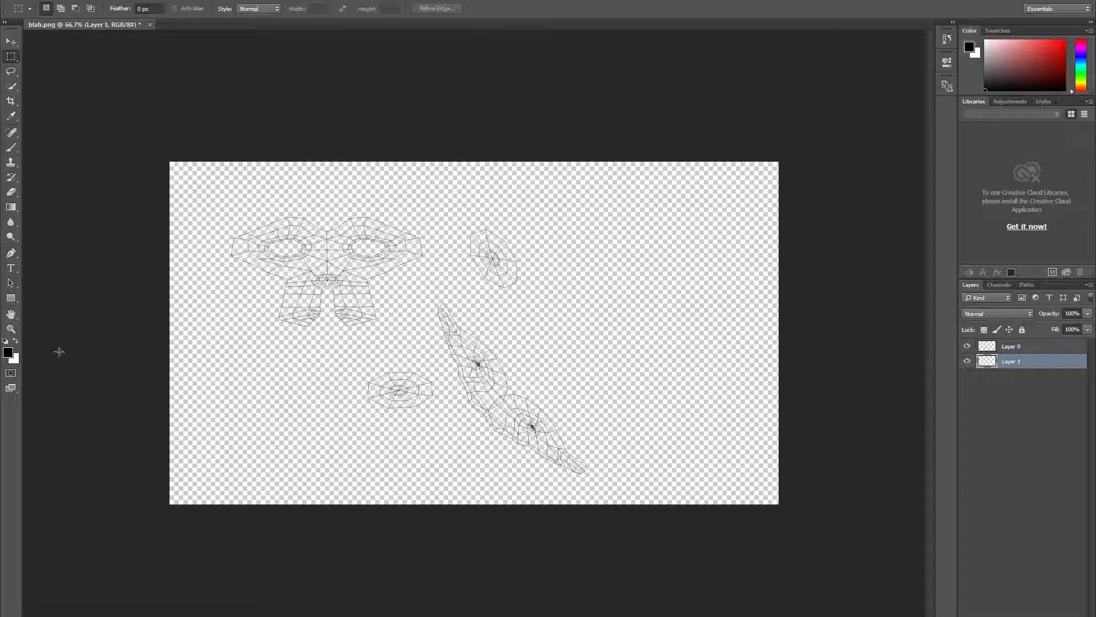
# - Paint black over the face, head and both eye islands on Layer 1 with a 133 px brush, plus one dab beside the head island
pyautogui.click(11, 148)
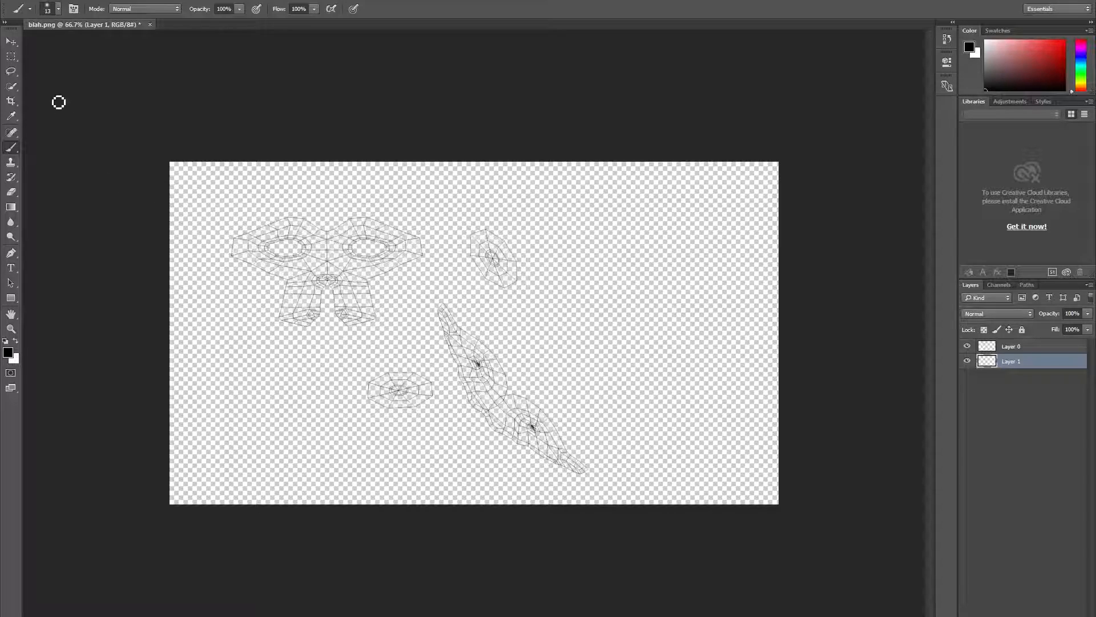
pyautogui.click(59, 10)
pyautogui.moveTo(63, 73); pyautogui.dragTo(158, 68)
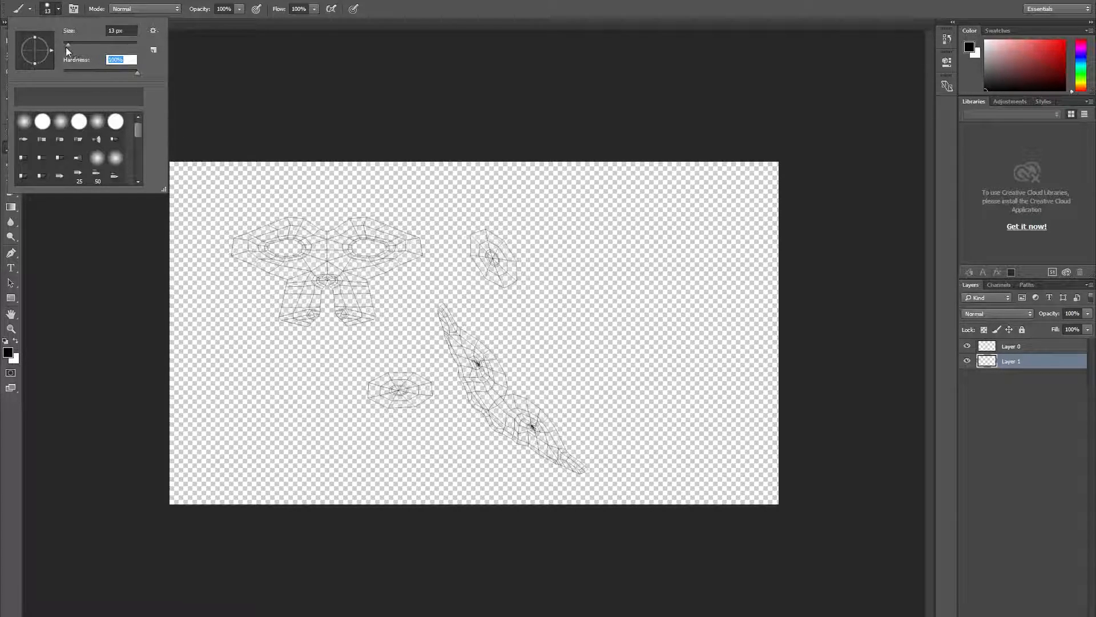
pyautogui.moveTo(308, 220)
pyautogui.mouseDown()
pyautogui.moveTo(251, 257)
pyautogui.moveTo(365, 239)
pyautogui.moveTo(394, 277)
pyautogui.mouseUp()
pyautogui.moveTo(439, 312)
pyautogui.mouseDown()
pyautogui.moveTo(477, 371)
pyautogui.moveTo(566, 428)
pyautogui.mouseUp()
pyautogui.click(493, 259)
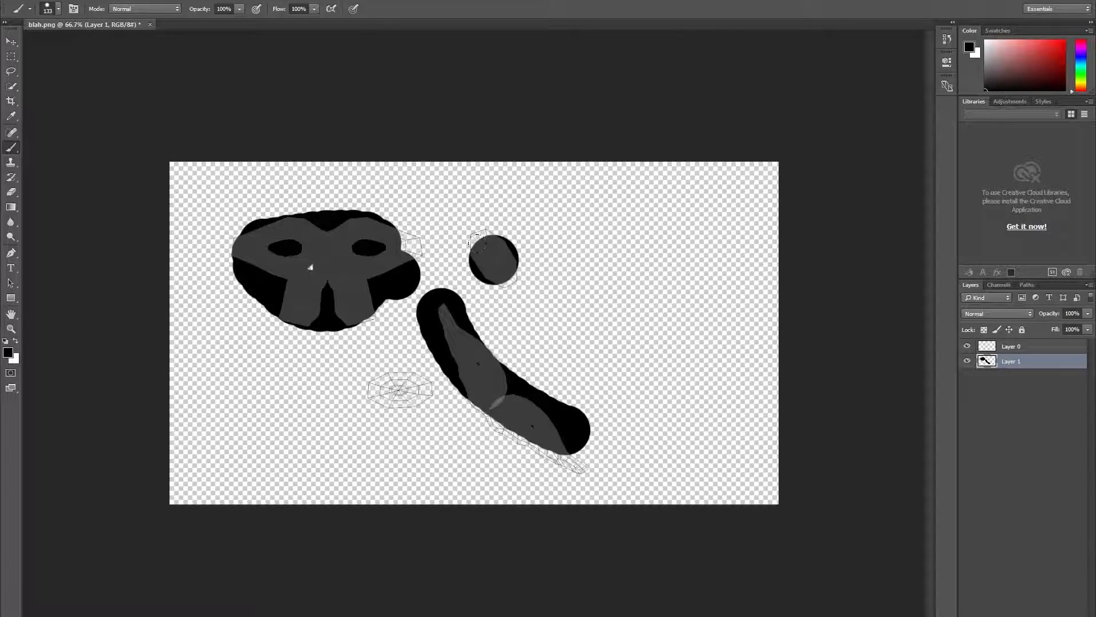
pyautogui.click(406, 392)
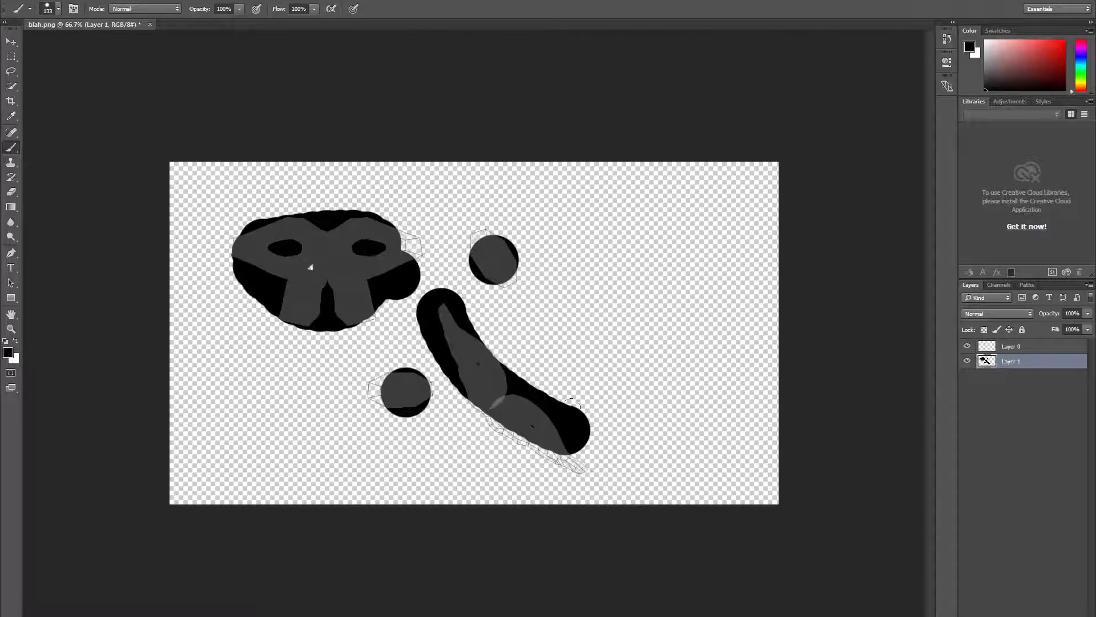
pyautogui.click(550, 365)
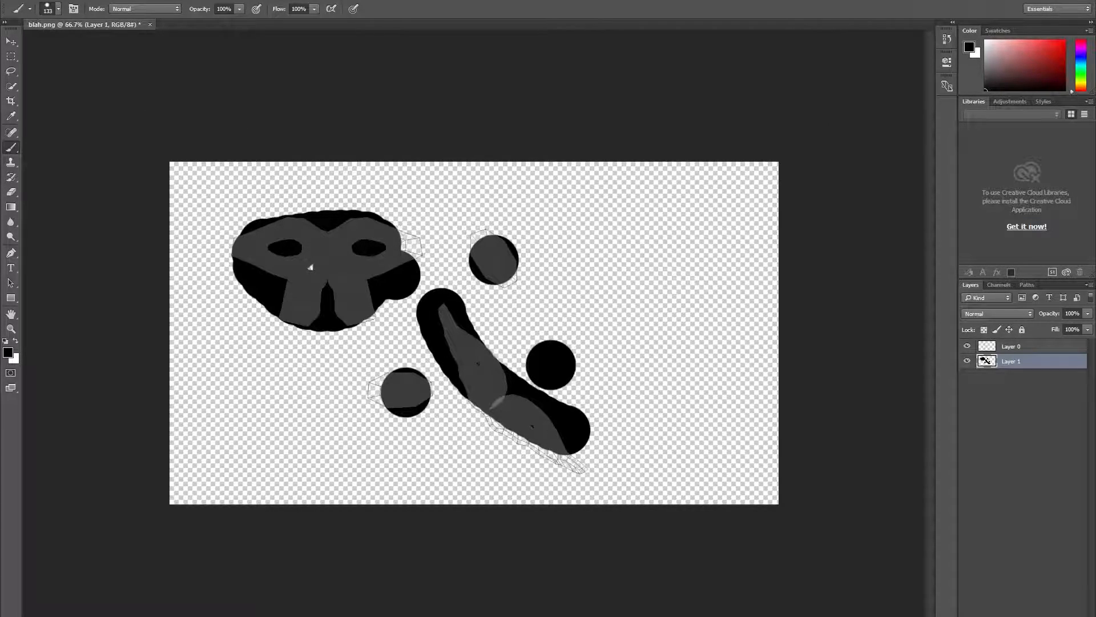
# - Hide the UV layout layer and save the image to the Desktop as a PNG named blah
pyautogui.click(966, 345)
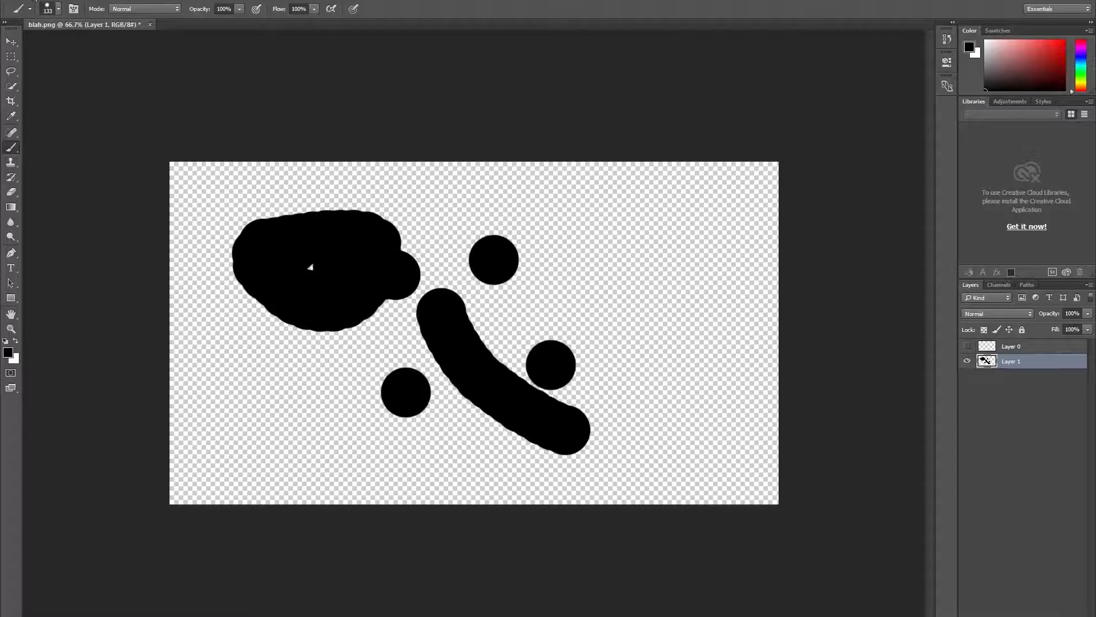
pyautogui.click(33, 2)
pyautogui.click(61, 115)
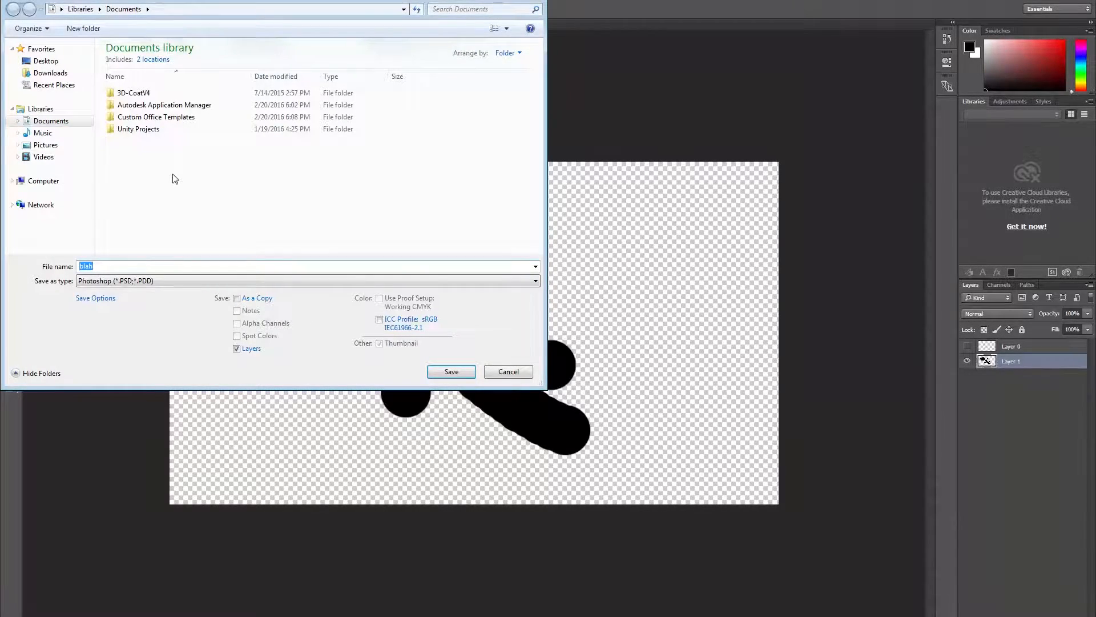
pyautogui.click(137, 280)
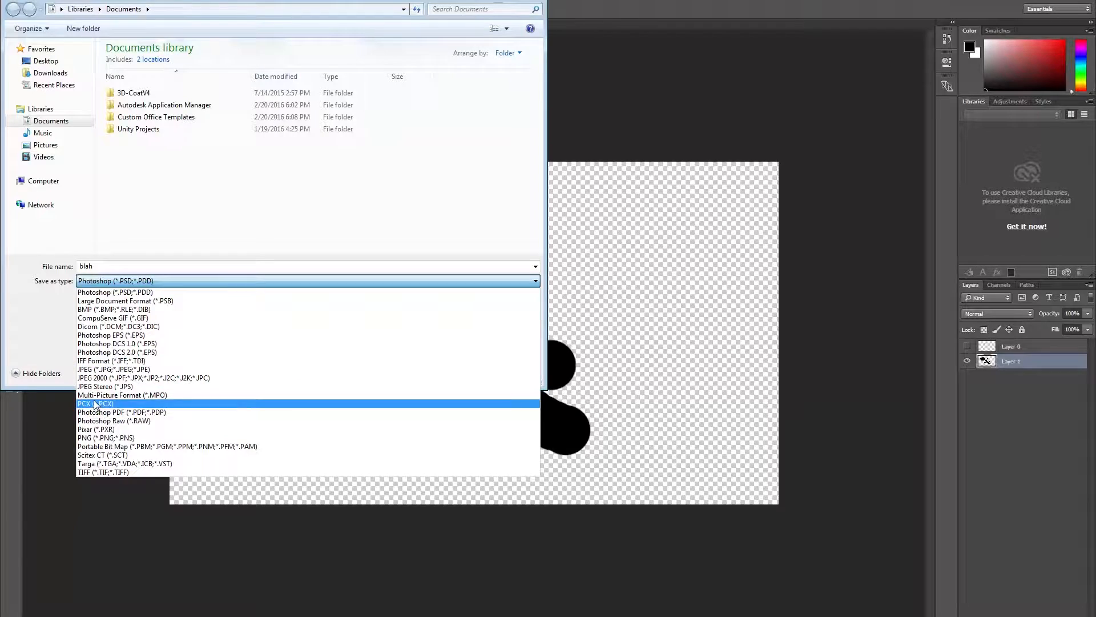
pyautogui.click(97, 440)
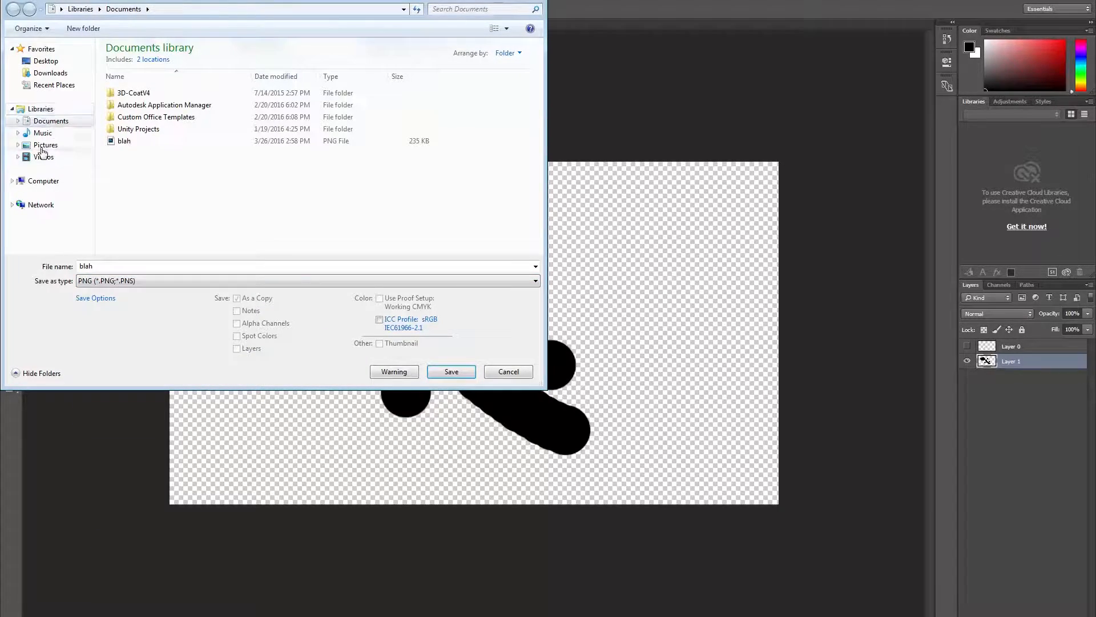
pyautogui.click(47, 62)
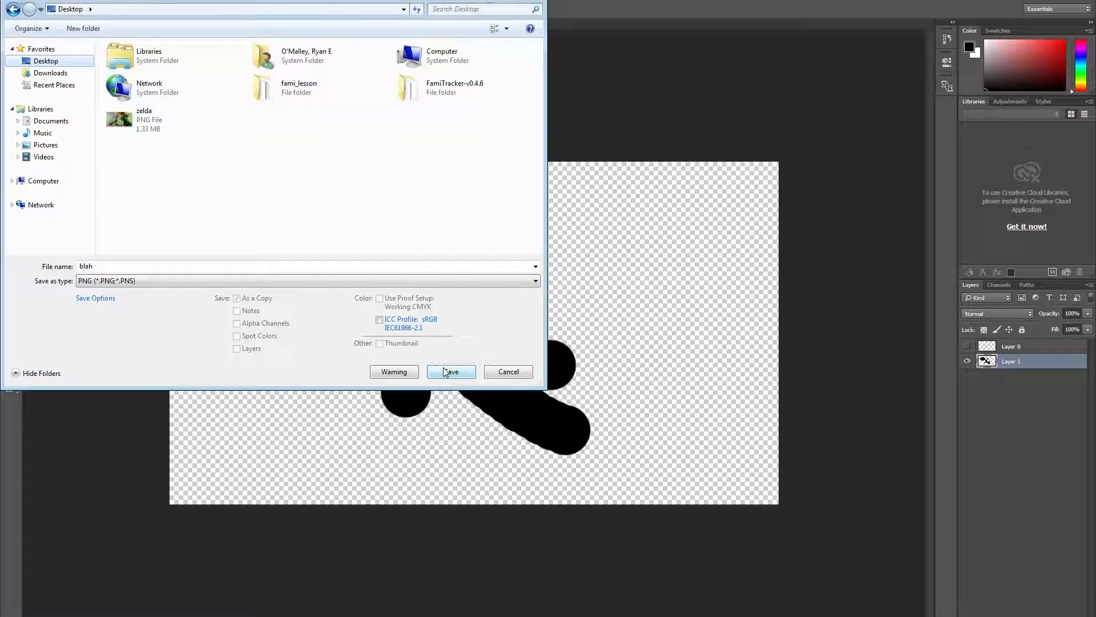
pyautogui.click(445, 371)
pyautogui.click(585, 212)
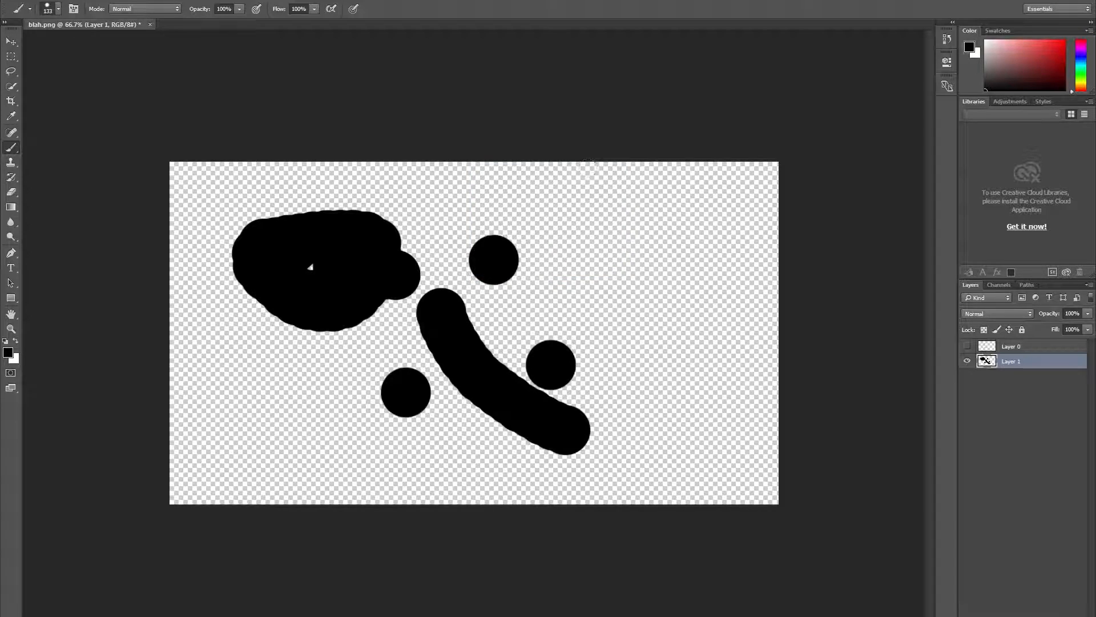
# - Switch back to Blender, replace the texture's image with the Desktop's blah.png and show that image in the UV editor
pyautogui.hotkey('ctrl', 'q')
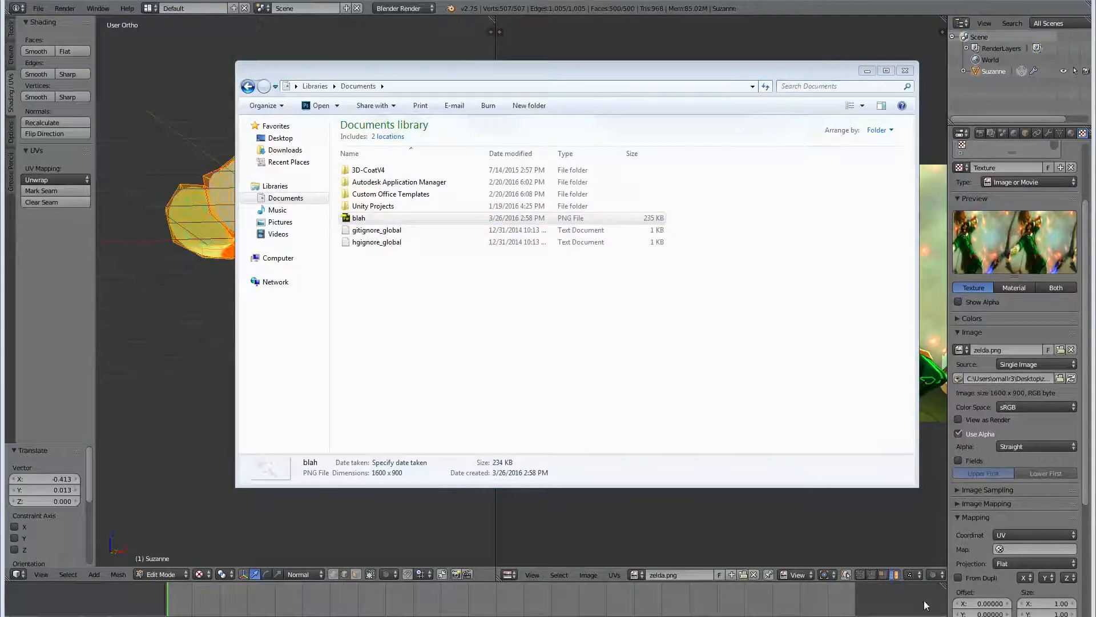
pyautogui.click(903, 2)
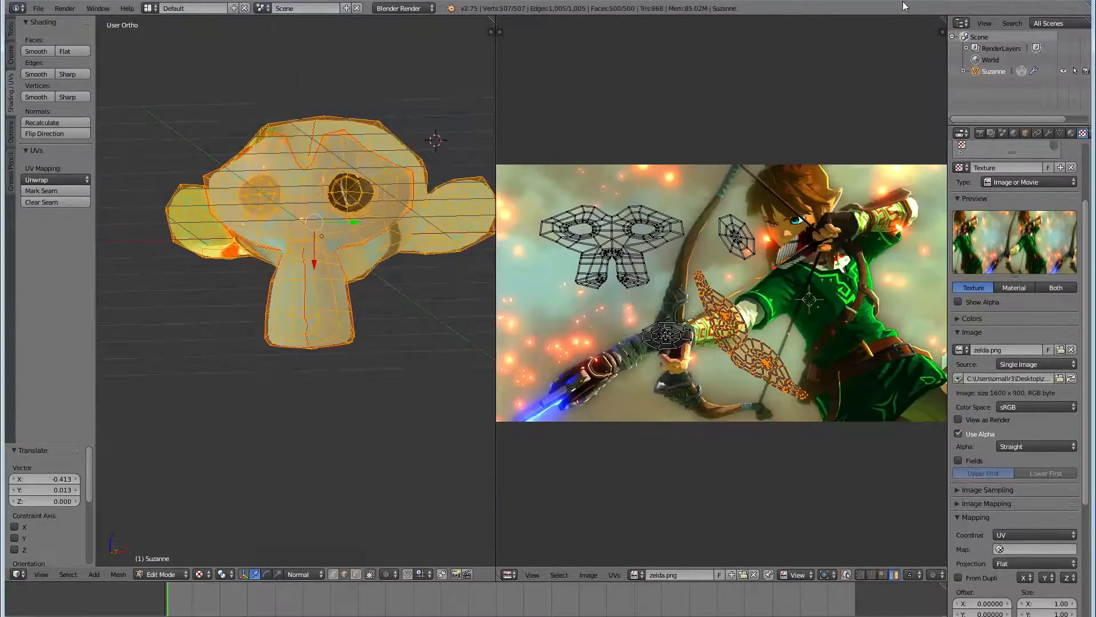
pyautogui.click(1060, 350)
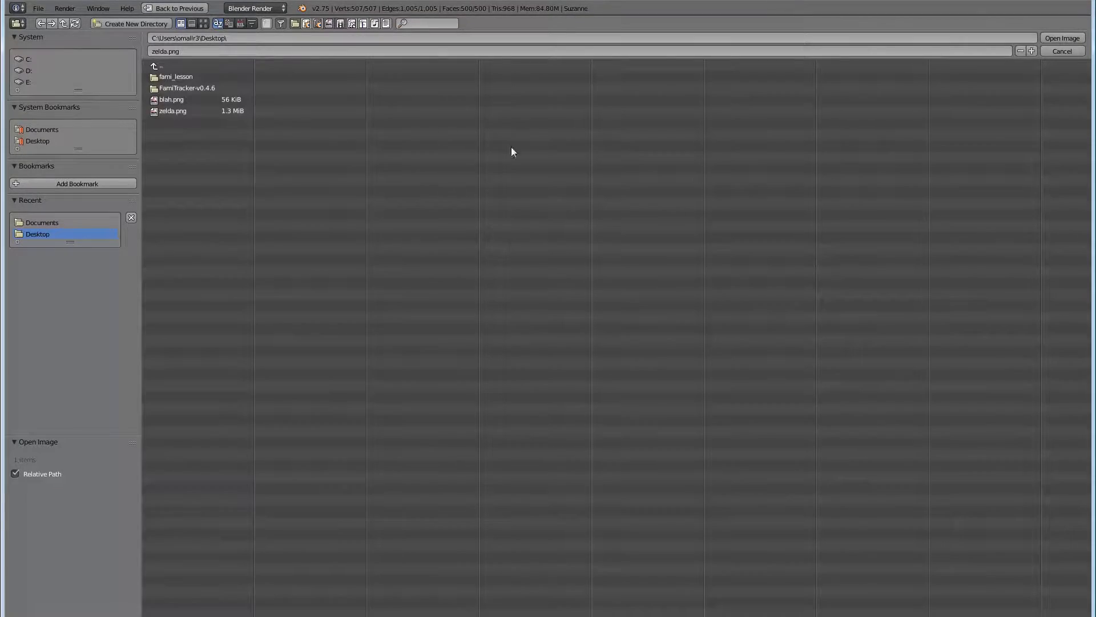
pyautogui.doubleClick(217, 98)
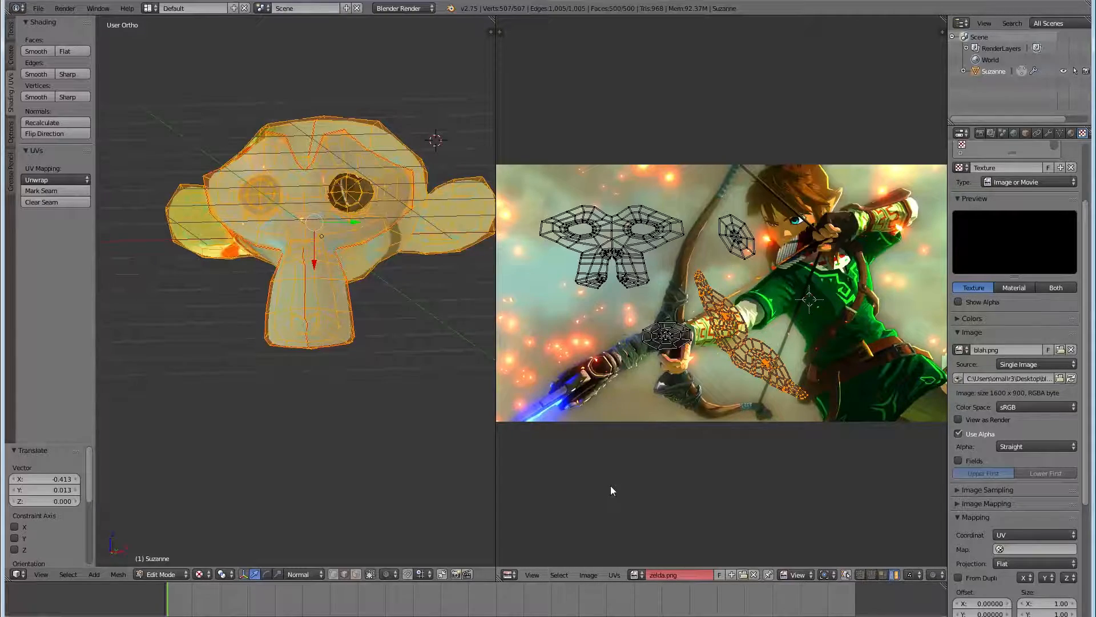
pyautogui.click(638, 573)
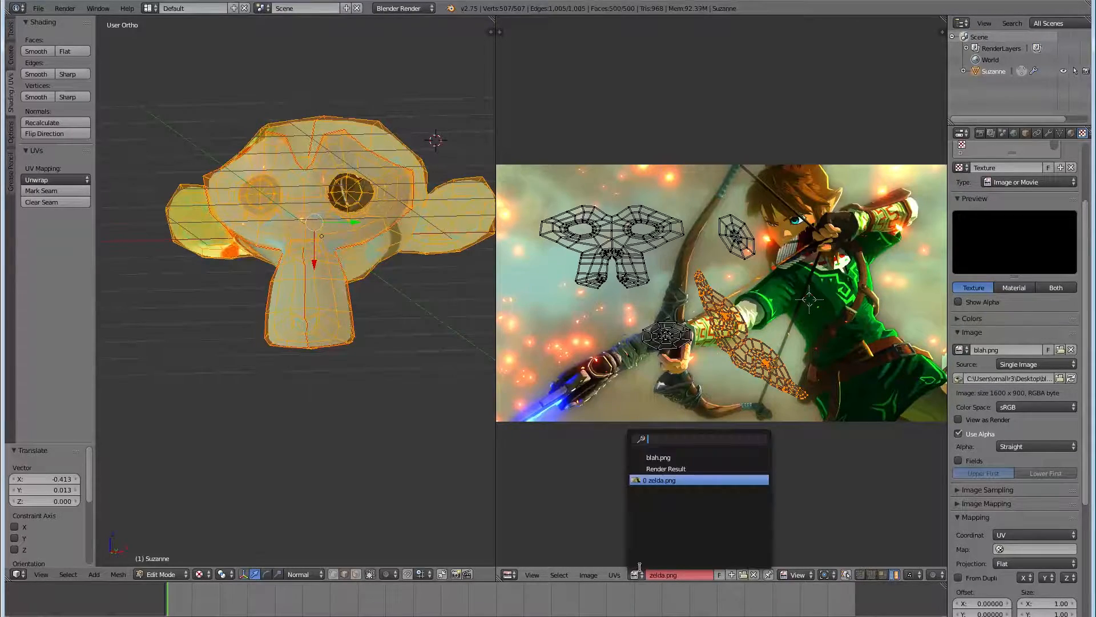
pyautogui.click(656, 457)
# - Put Suzanne in Texture Paint mode and paint blue strokes across the forehead, face and snout
pyautogui.moveTo(320, 277); pyautogui.dragTo(416, 147, button='middle')
pyautogui.scroll(3, 416, 171)
pyautogui.moveTo(416, 250); pyautogui.dragTo(451, 204, button='middle')
pyautogui.scroll(-4, 268, 243)
pyautogui.moveTo(339, 175); pyautogui.dragTo(428, 216, button='middle')
pyautogui.scroll(3, 289, 244)
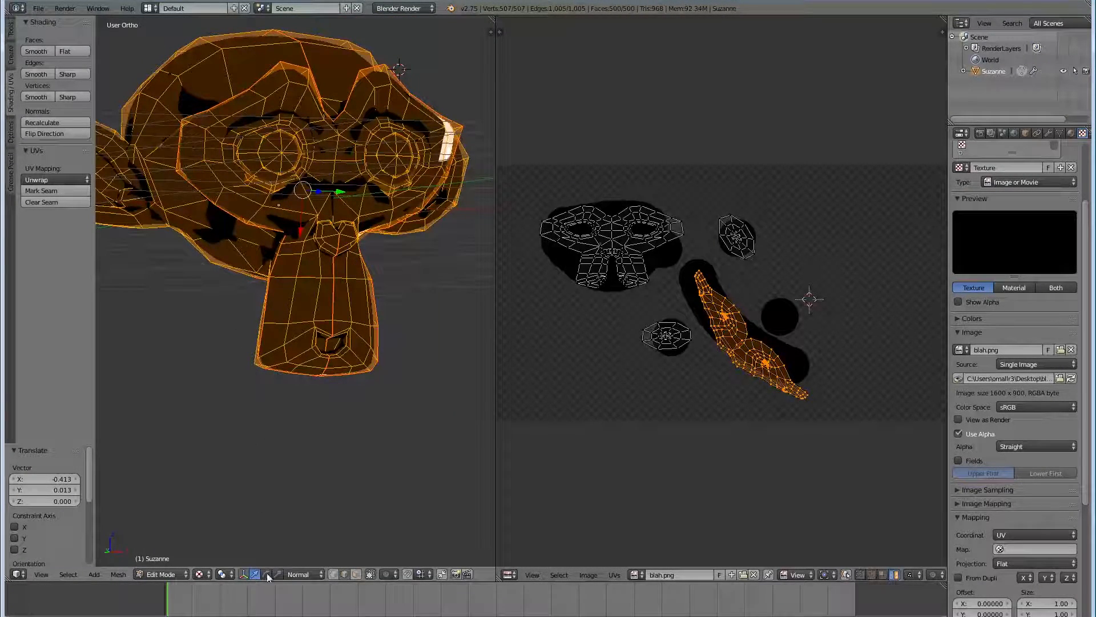
pyautogui.click(161, 574)
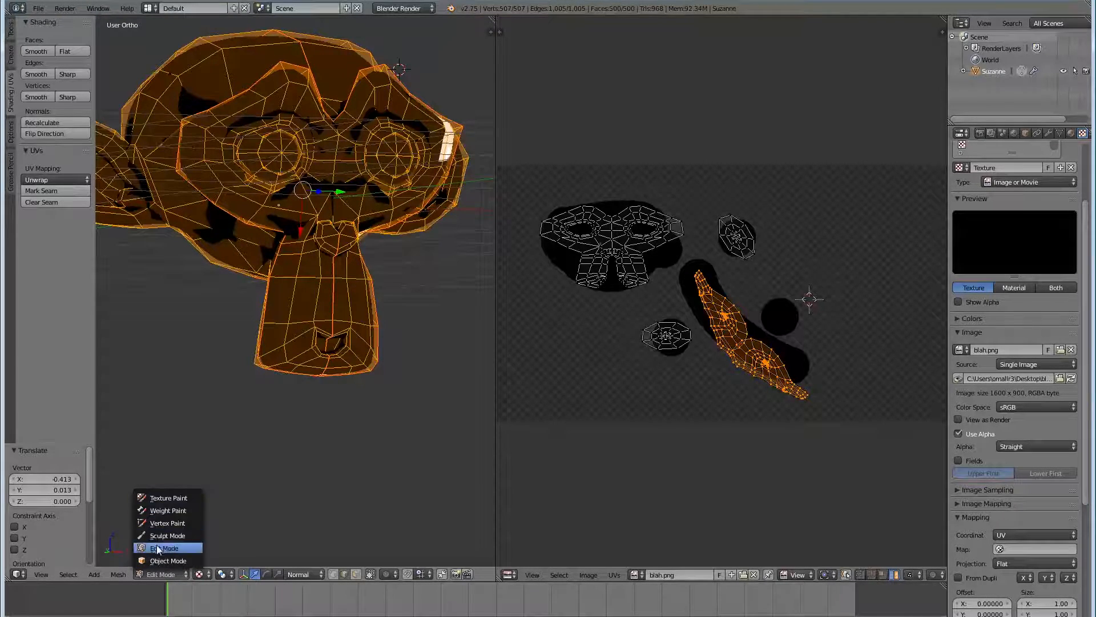
pyautogui.click(170, 498)
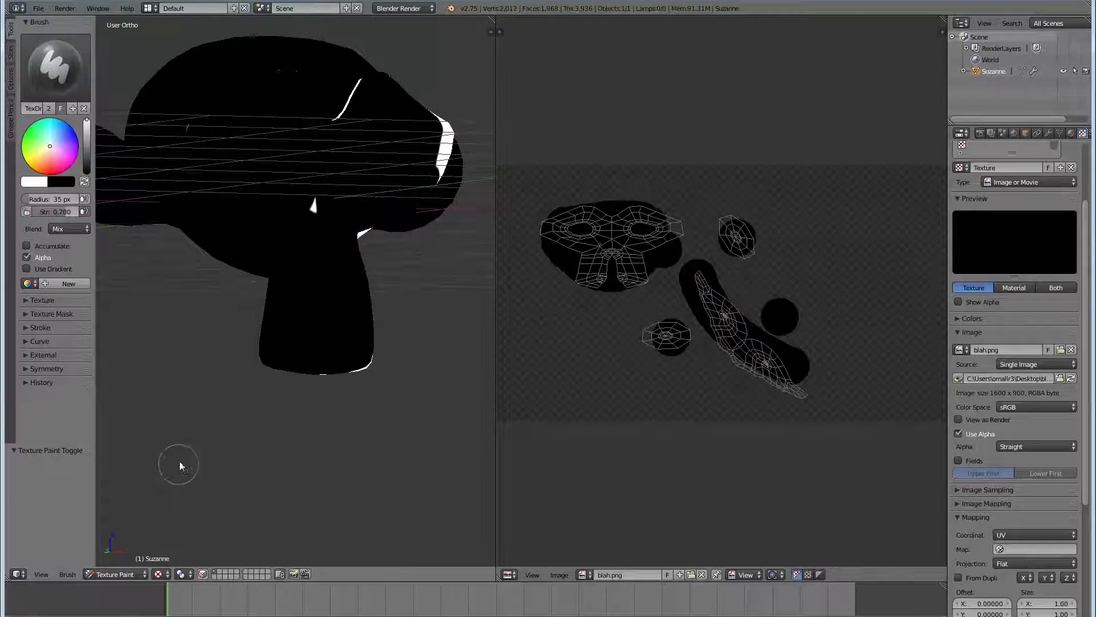
pyautogui.moveTo(53, 145); pyautogui.dragTo(75, 134)
pyautogui.scroll(-2, 344, 180)
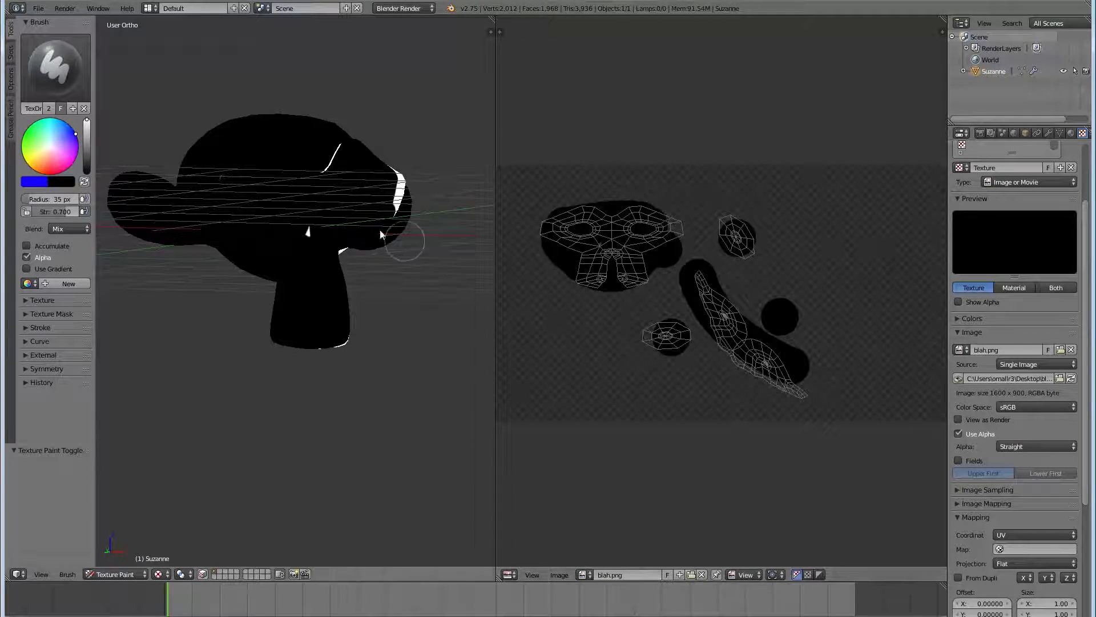
pyautogui.moveTo(298, 196)
pyautogui.mouseDown()
pyautogui.moveTo(259, 223)
pyautogui.moveTo(257, 171)
pyautogui.moveTo(243, 159)
pyautogui.moveTo(316, 275)
pyautogui.moveTo(291, 270)
pyautogui.moveTo(297, 188)
pyautogui.mouseUp()
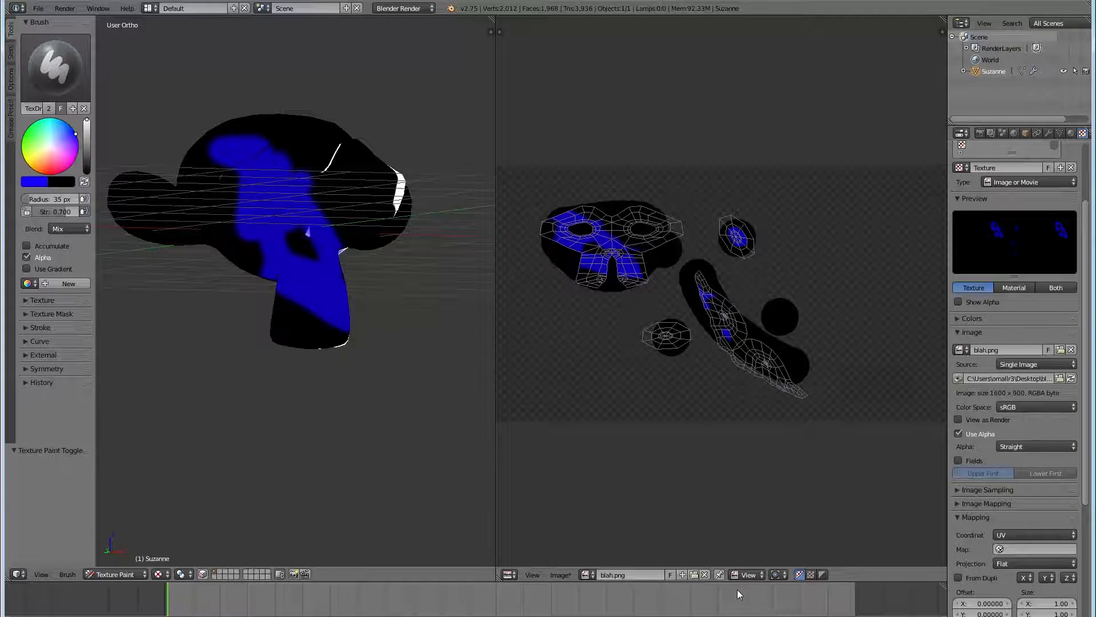
# - Set the image editor to Paint mode and paint blue strokes over the face island and the empty area above it
pyautogui.click(741, 575)
pyautogui.click(743, 547)
pyautogui.moveTo(667, 264)
pyautogui.mouseDown()
pyautogui.moveTo(568, 178)
pyautogui.moveTo(591, 197)
pyautogui.mouseUp()
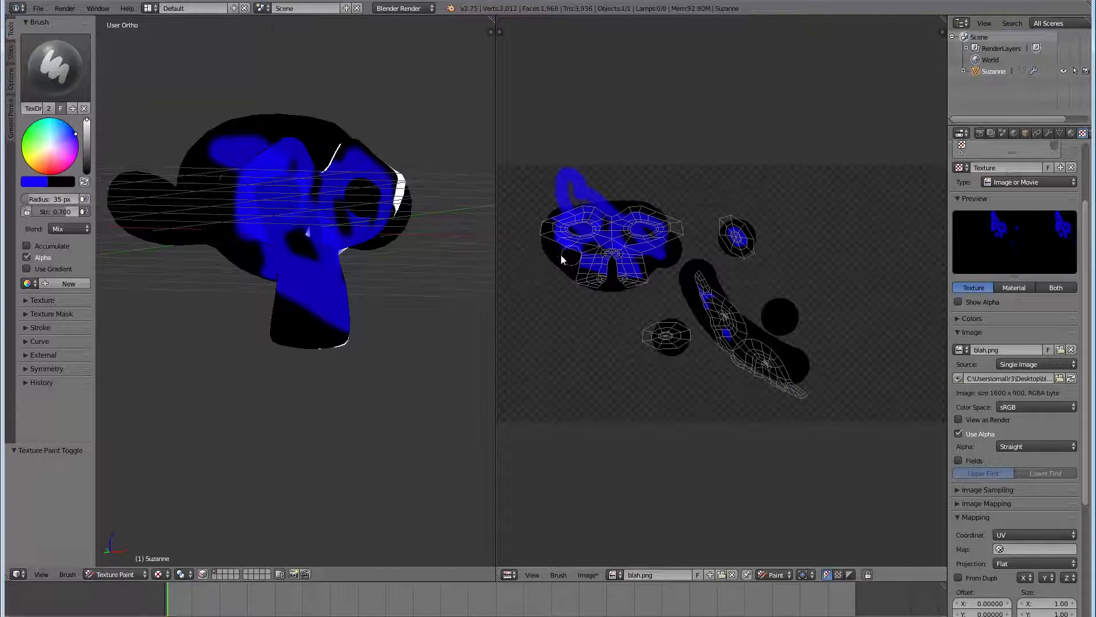
# - Paint a thick red stroke under one eye and, with the brush radius at 1 px, a thin red arc above it
pyautogui.click(50, 169)
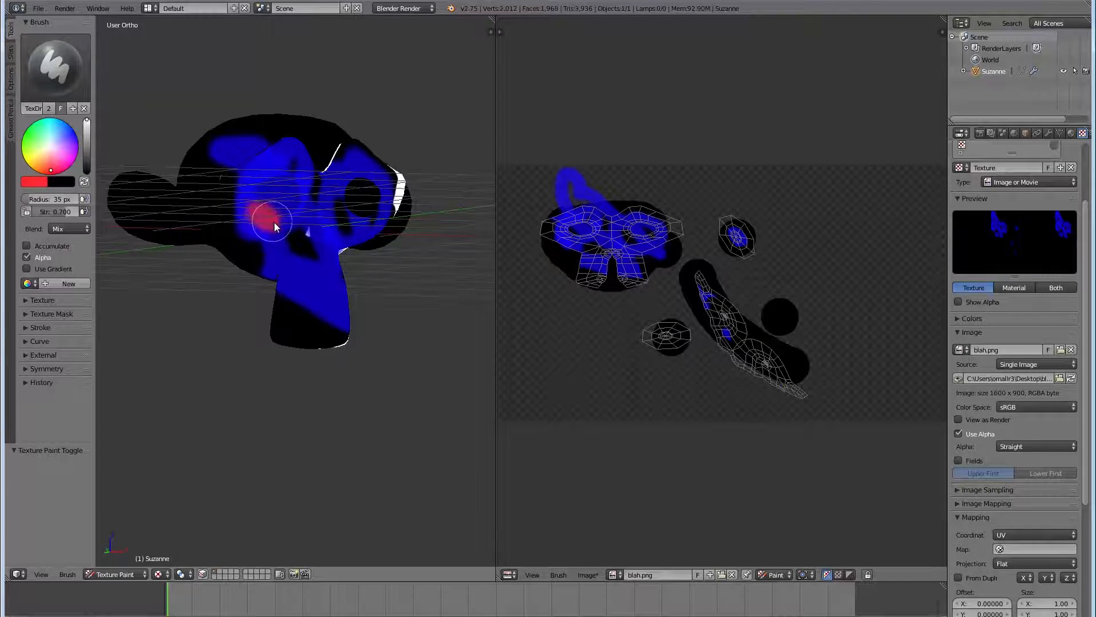
pyautogui.moveTo(297, 220); pyautogui.dragTo(299, 218)
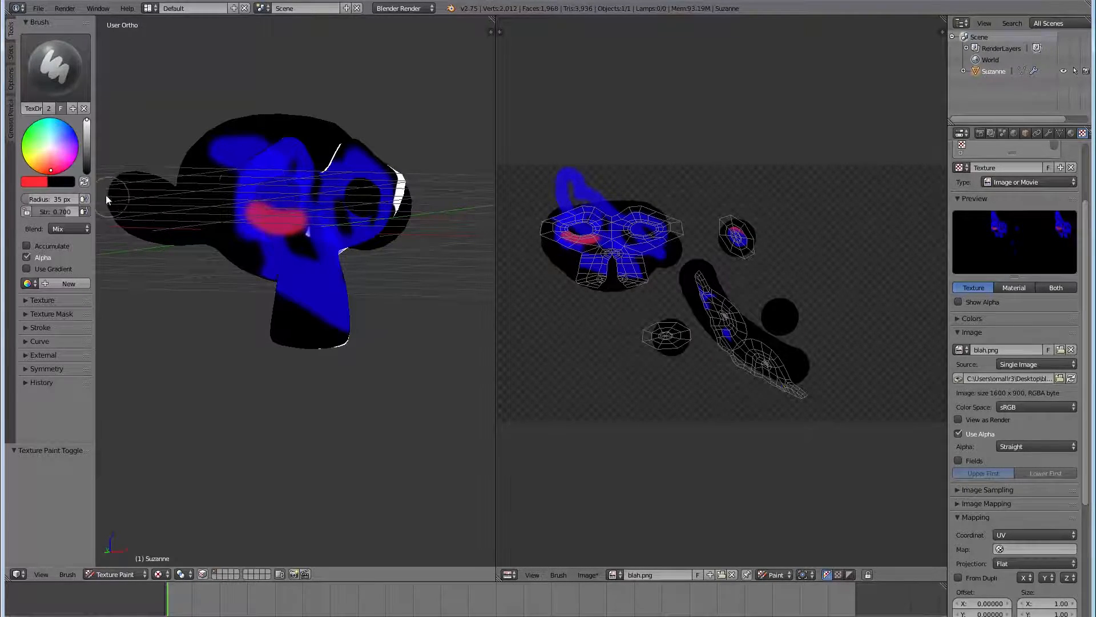
pyautogui.moveTo(45, 205); pyautogui.dragTo(24, 203)
pyautogui.moveTo(291, 169); pyautogui.dragTo(304, 187)
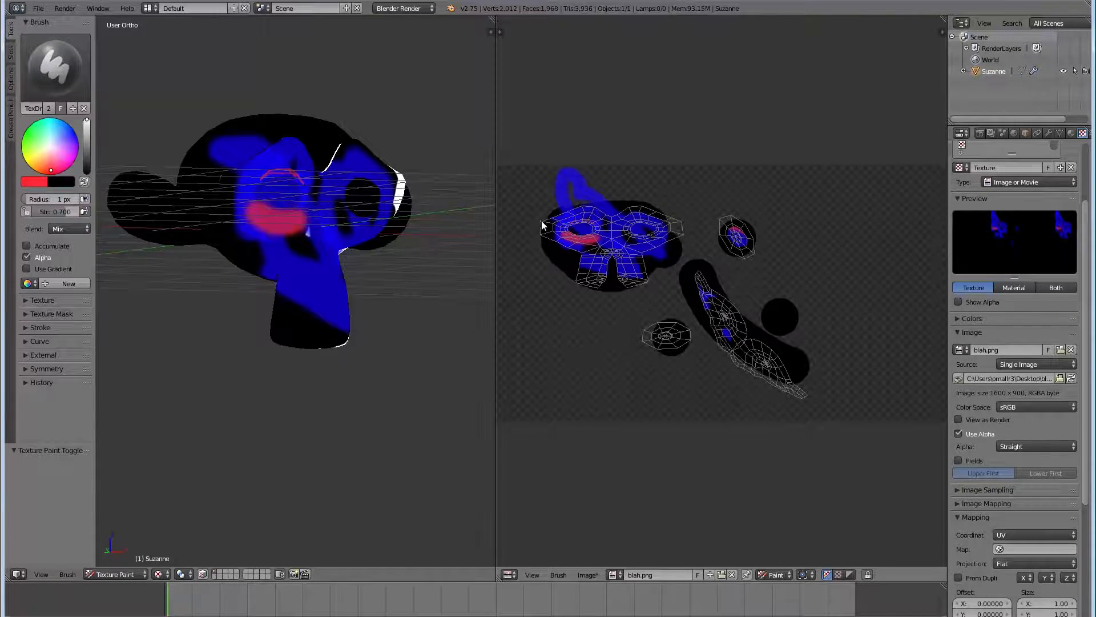
# - Paint two small red nostril marks on Suzanne's nose and check the painted islands in the image editor
pyautogui.moveTo(370, 247); pyautogui.dragTo(310, 272, button='middle')
pyautogui.scroll(6, 310, 272)
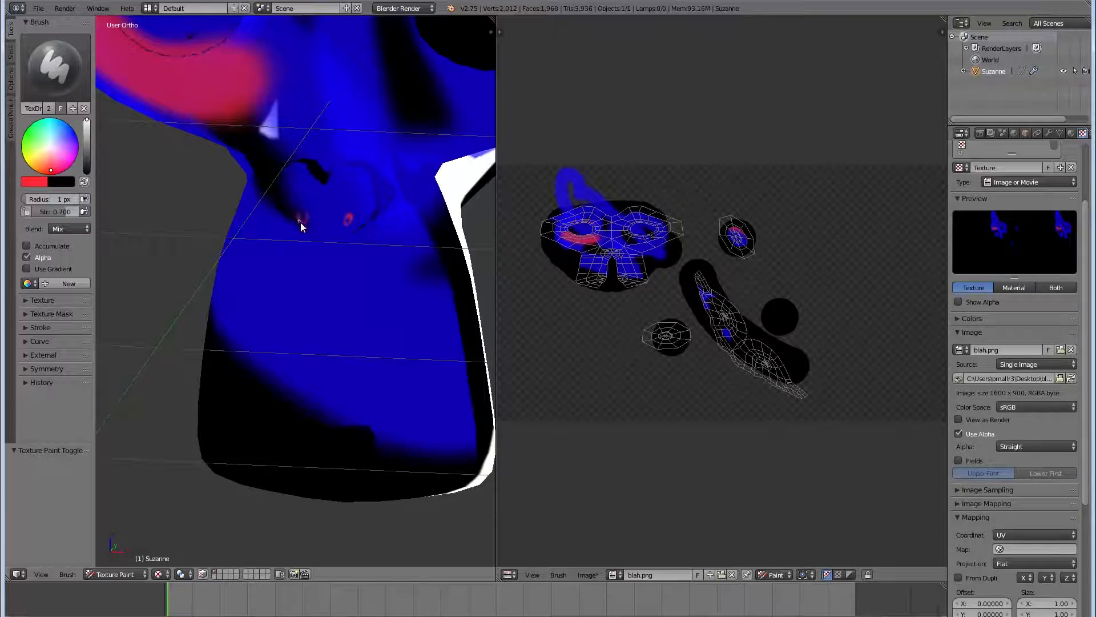
pyautogui.scroll(5, 665, 278)
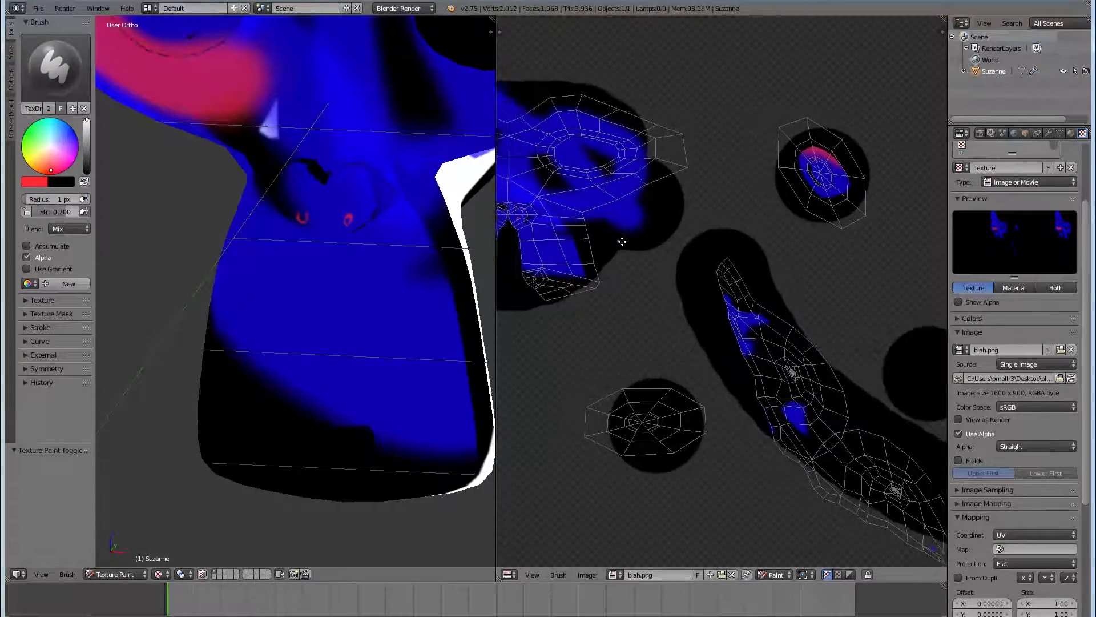
pyautogui.scroll(-3, 632, 252)
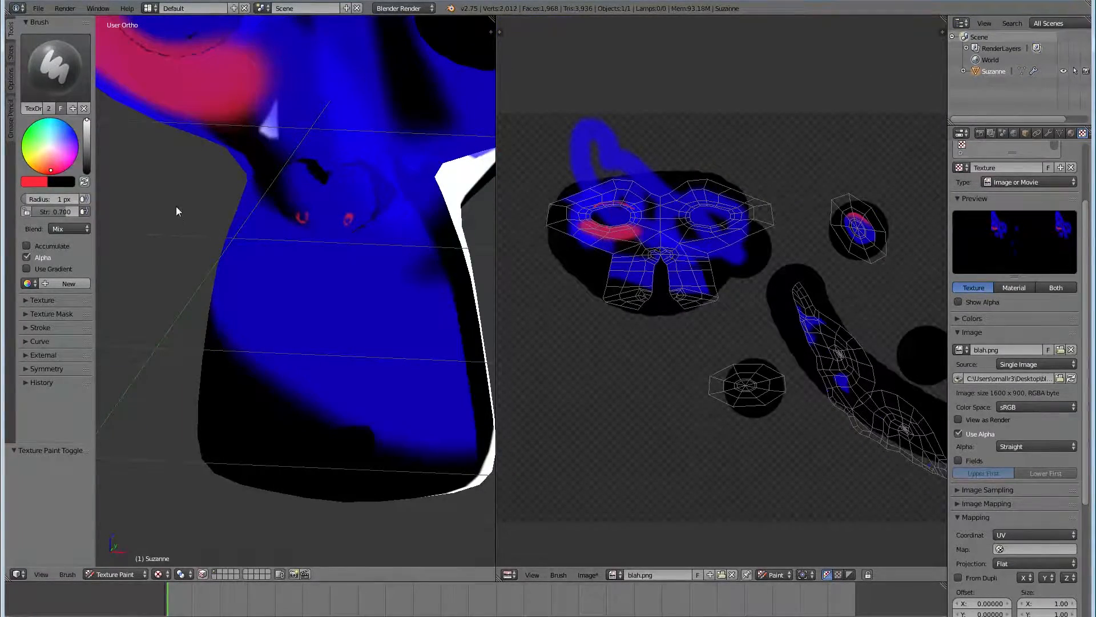
# - Save the painted texture as an RGBA PNG over blah.png in the Desktop folder
pyautogui.click(586, 574)
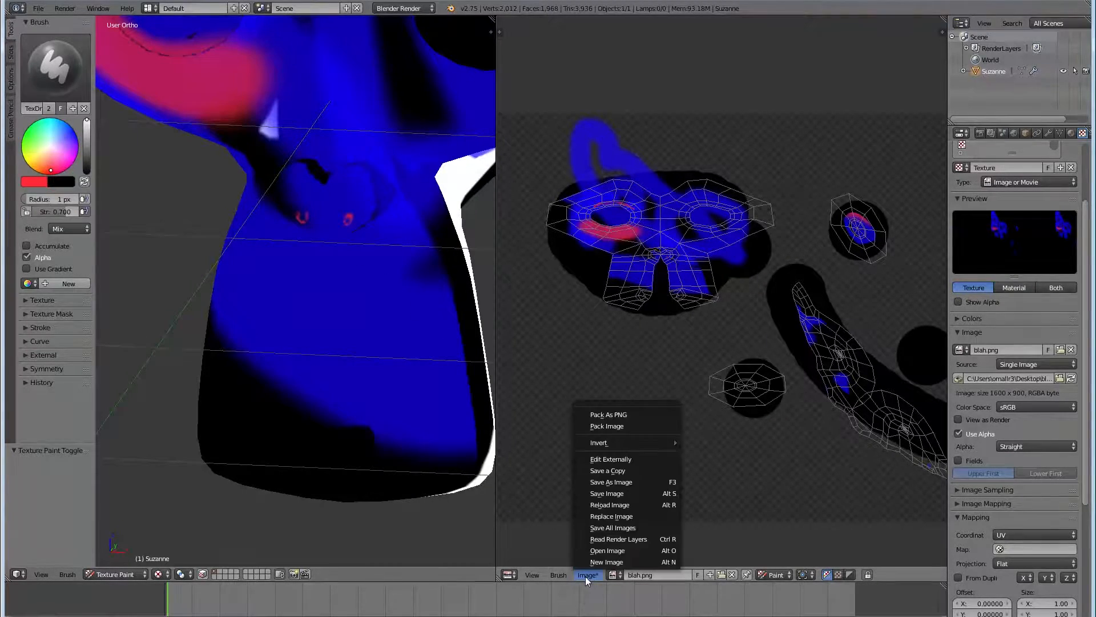
pyautogui.click(626, 481)
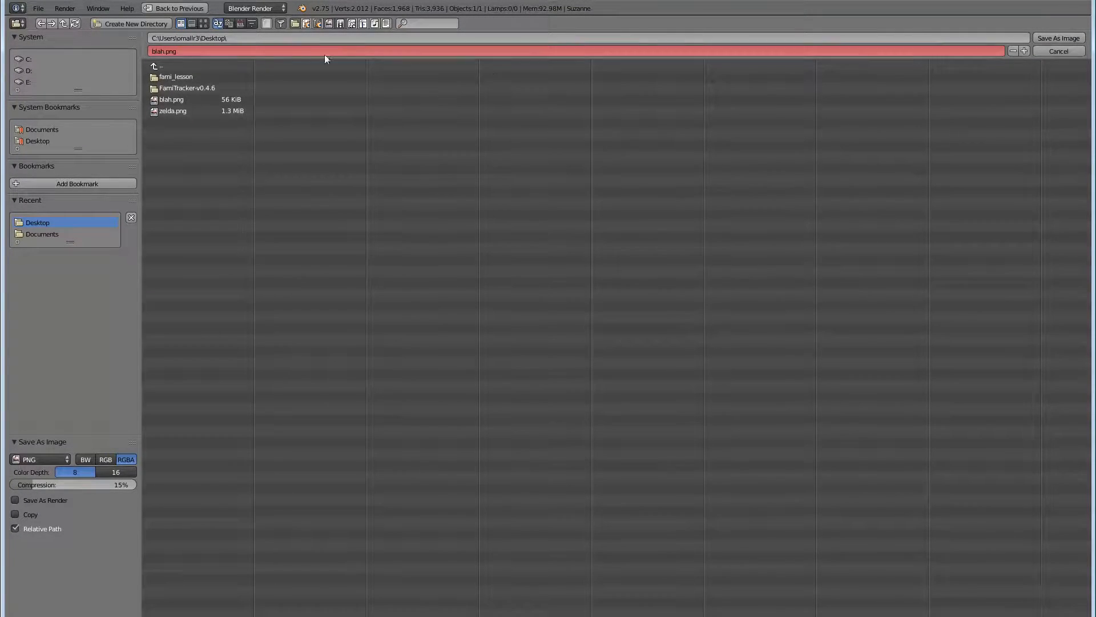
pyautogui.click(1061, 37)
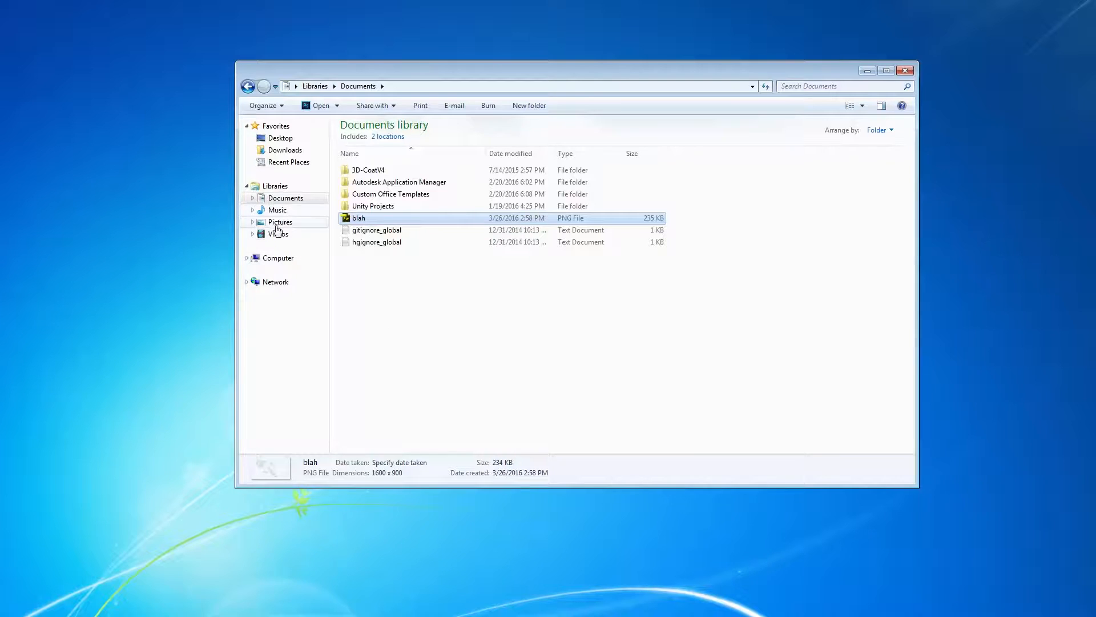
# - Open the saved blah image from the Desktop folder in Photoshop to check the painted texture, and return to Blender
pyautogui.click(279, 139)
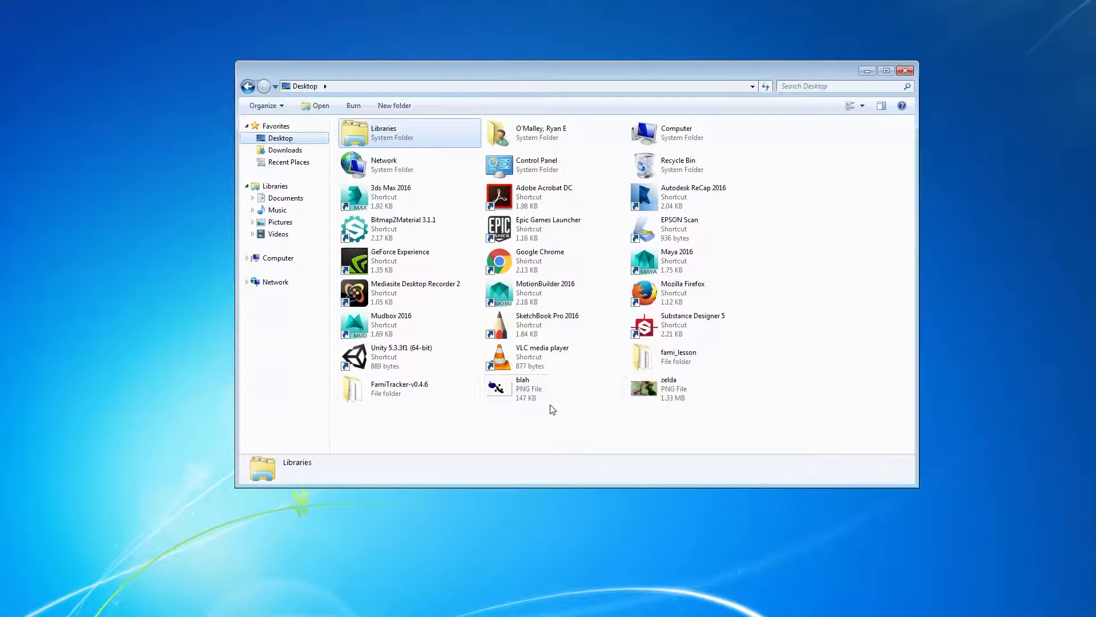
pyautogui.click(519, 393)
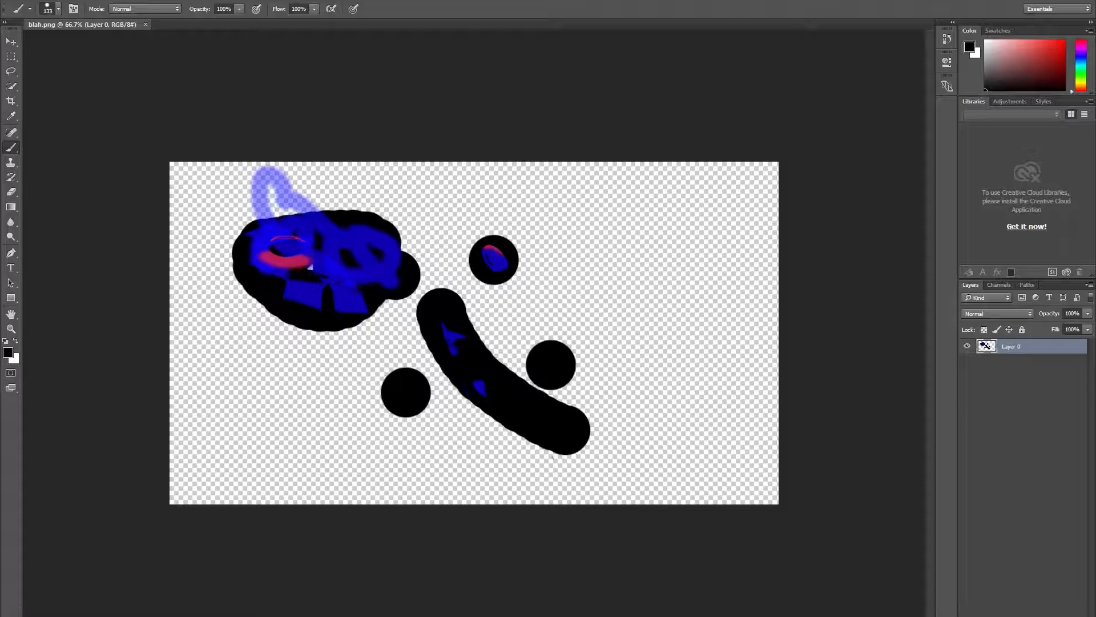
pyautogui.hotkey('alt', 'Tab')
# - Inspect the painted head from several sides and set the viewport shading to Solid
pyautogui.scroll(-4, 320, 294)
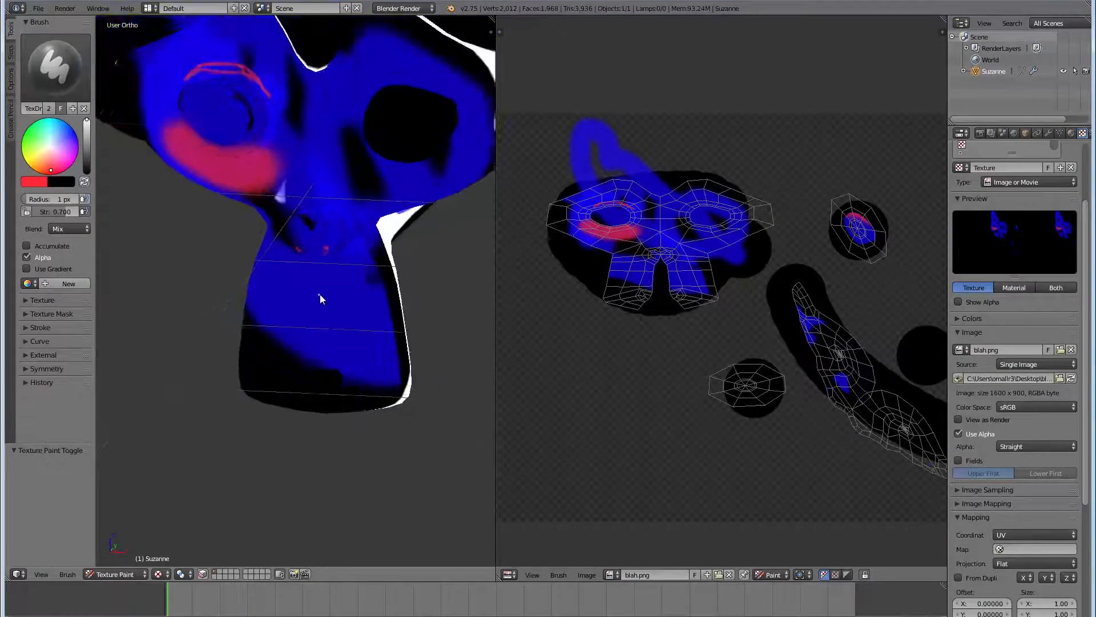
pyautogui.scroll(-3, 351, 282)
pyautogui.moveTo(235, 297); pyautogui.dragTo(279, 276, button='middle')
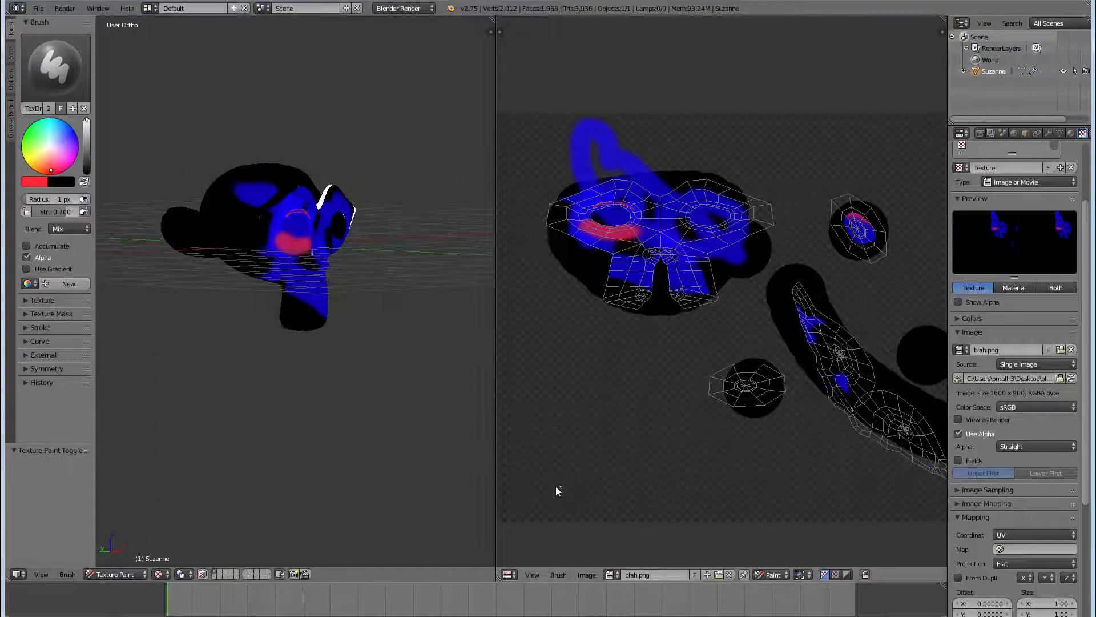
pyautogui.moveTo(283, 208); pyautogui.dragTo(346, 346, button='middle')
pyautogui.click(164, 575)
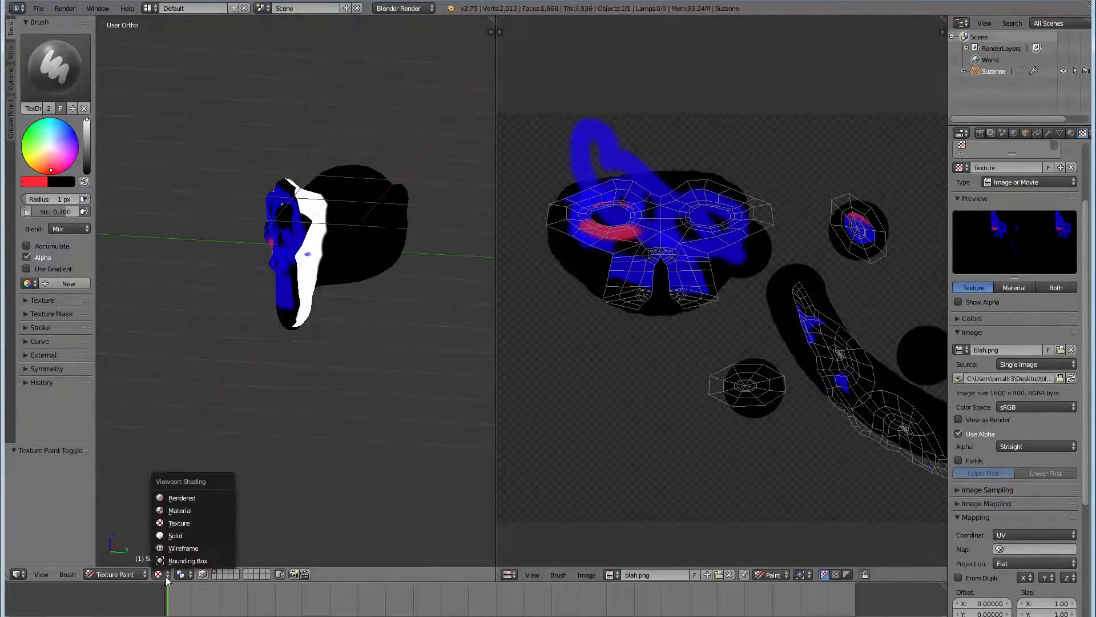
pyautogui.click(170, 536)
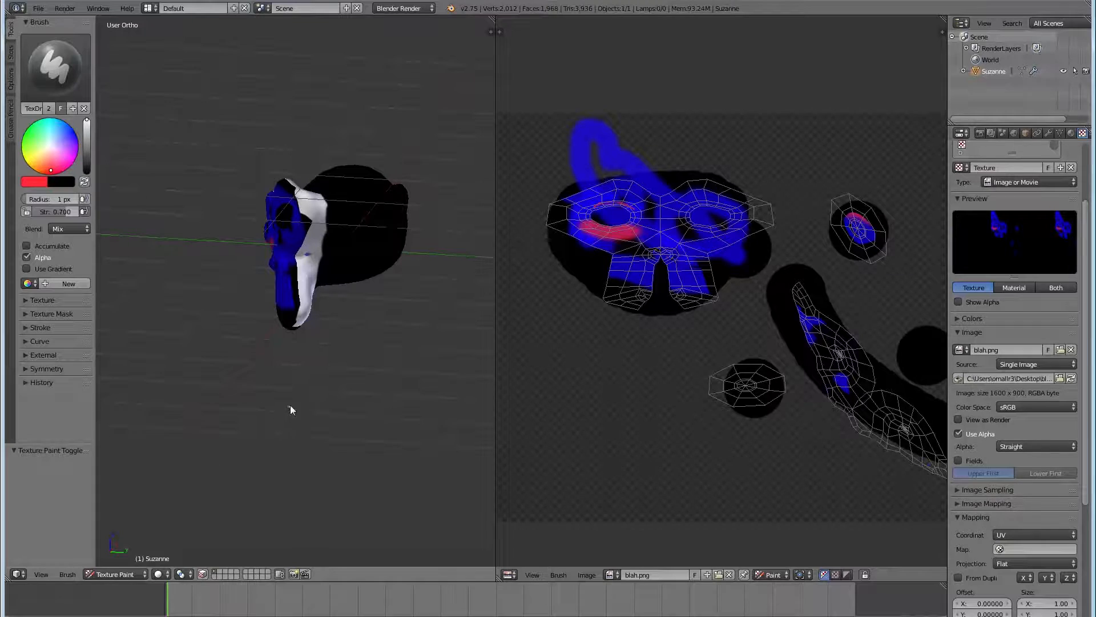
pyautogui.moveTo(400, 354); pyautogui.dragTo(397, 297, button='middle')
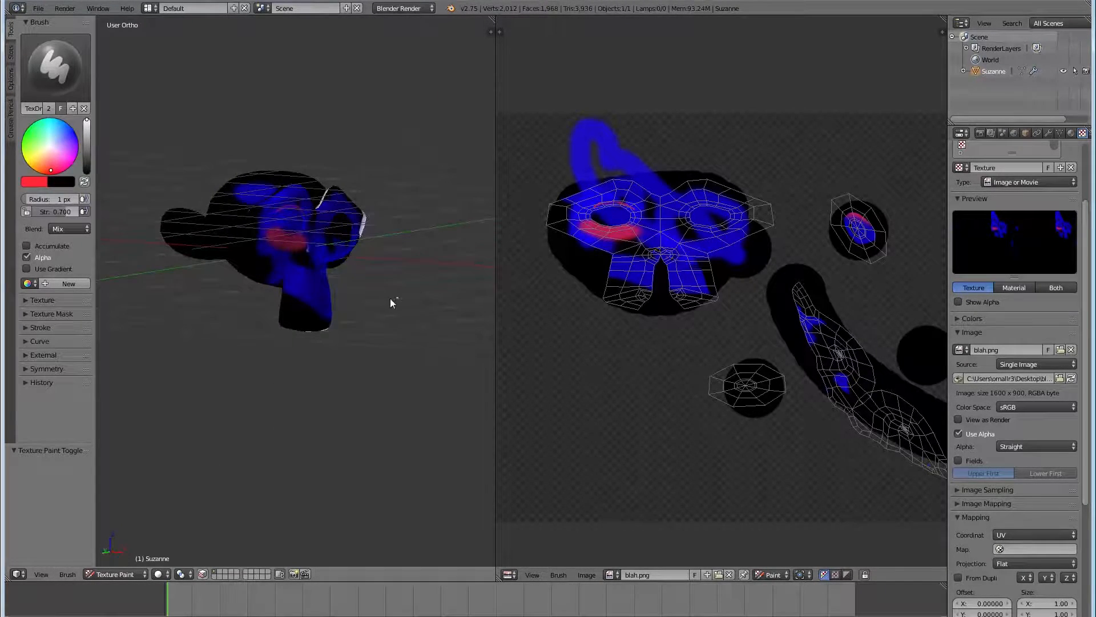
# - Put Suzanne in Sculpt Mode and join the image editor area into the 3D view to enlarge it
pyautogui.click(122, 574)
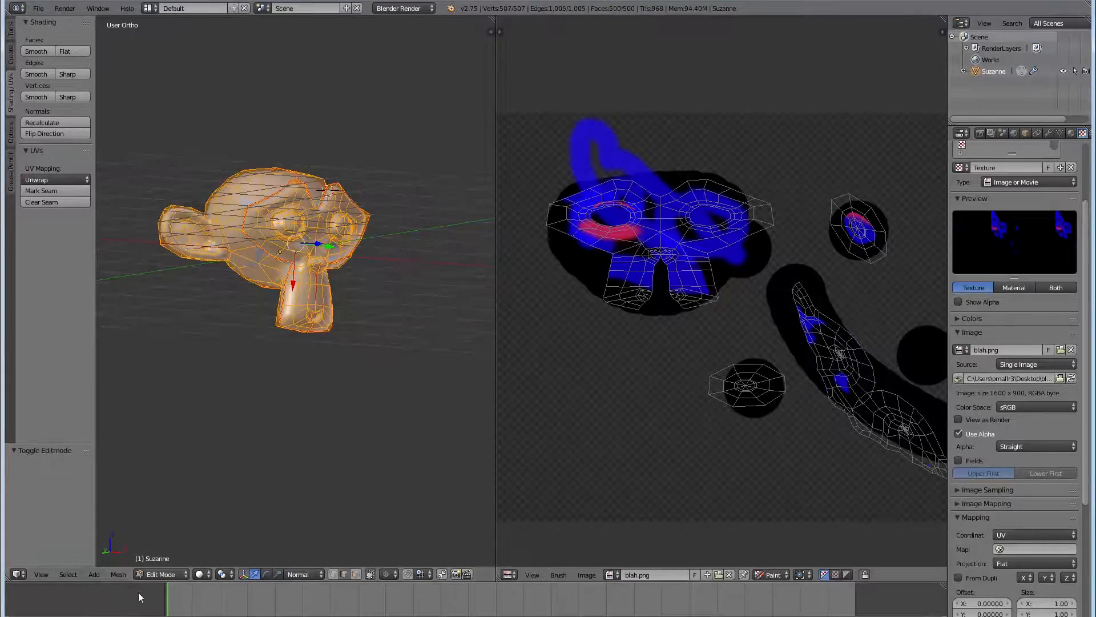
pyautogui.click(165, 574)
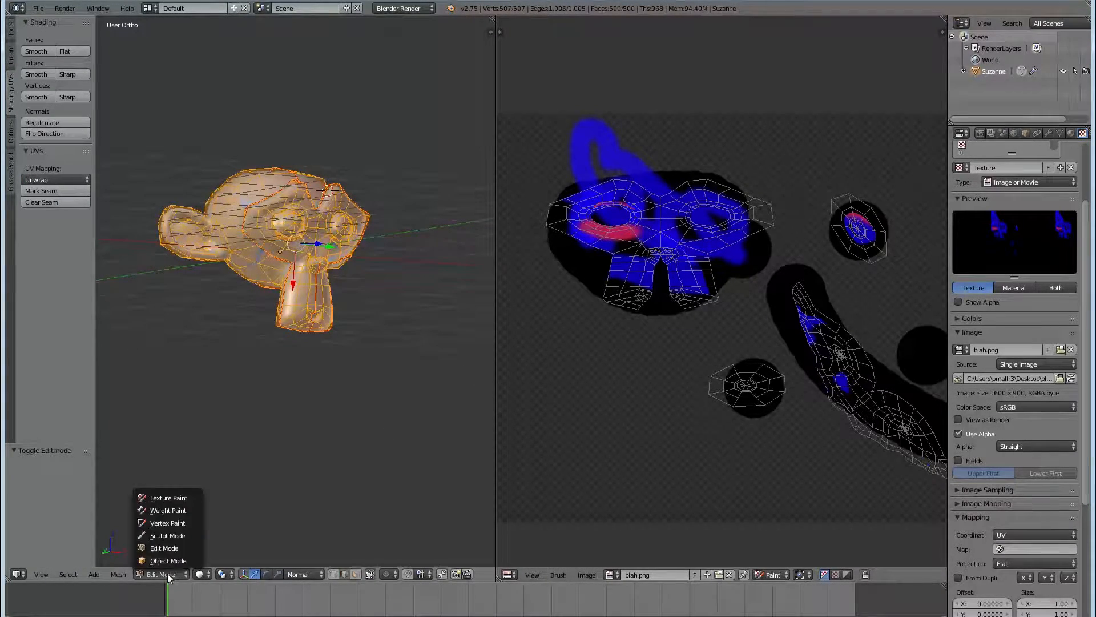
pyautogui.click(168, 536)
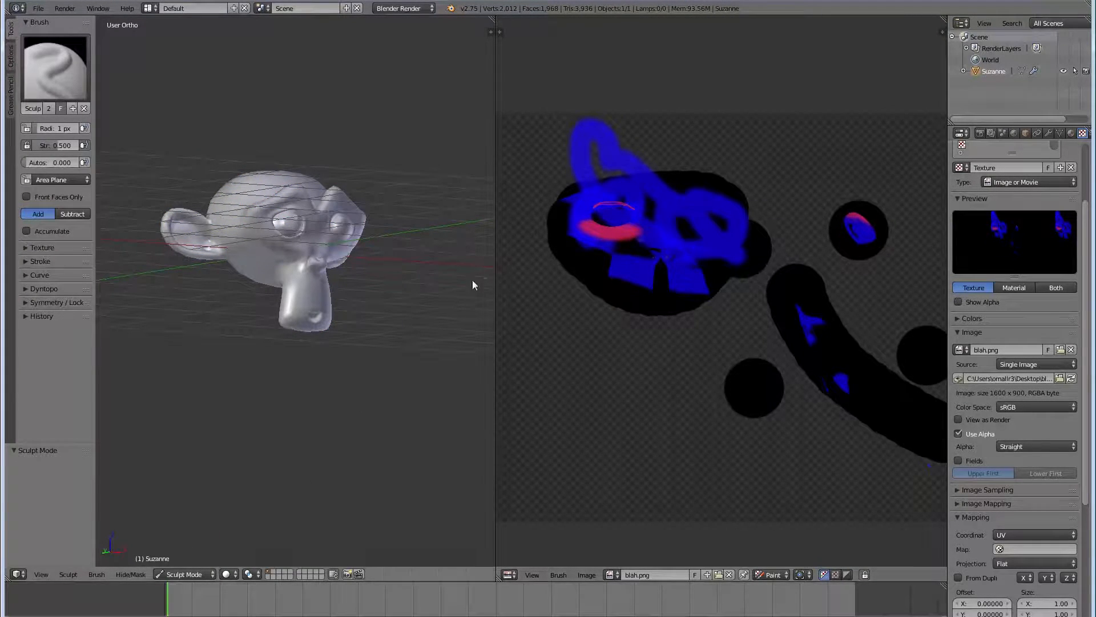
pyautogui.moveTo(492, 19); pyautogui.dragTo(843, 34)
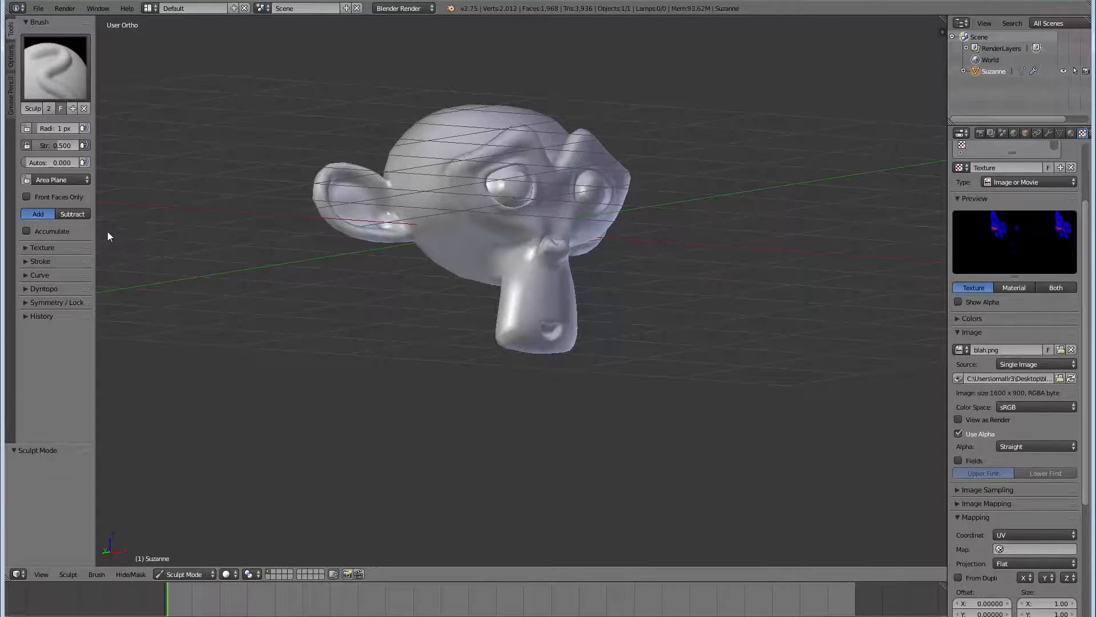
pyautogui.moveTo(614, 234); pyautogui.dragTo(395, 260, button='middle')
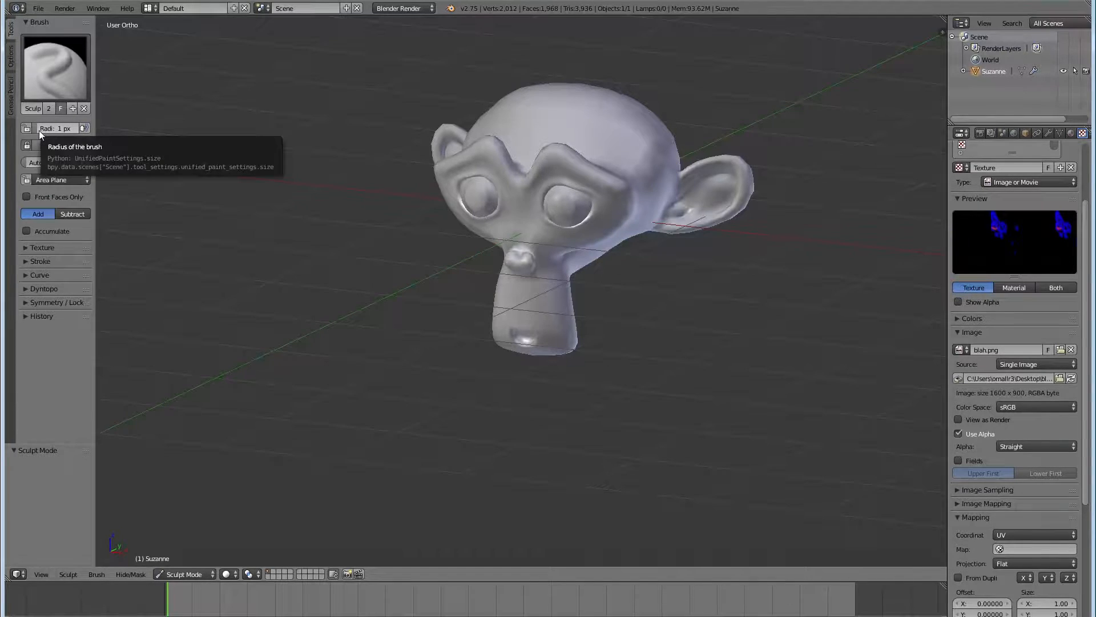
# - Set the sculpt brush strength to 1.000, leaving Front Faces Only off
pyautogui.moveTo(39, 129)
pyautogui.mouseDown()
pyautogui.moveTo(60, 130)
pyautogui.moveTo(38, 129)
pyautogui.moveTo(45, 145)
pyautogui.mouseUp()
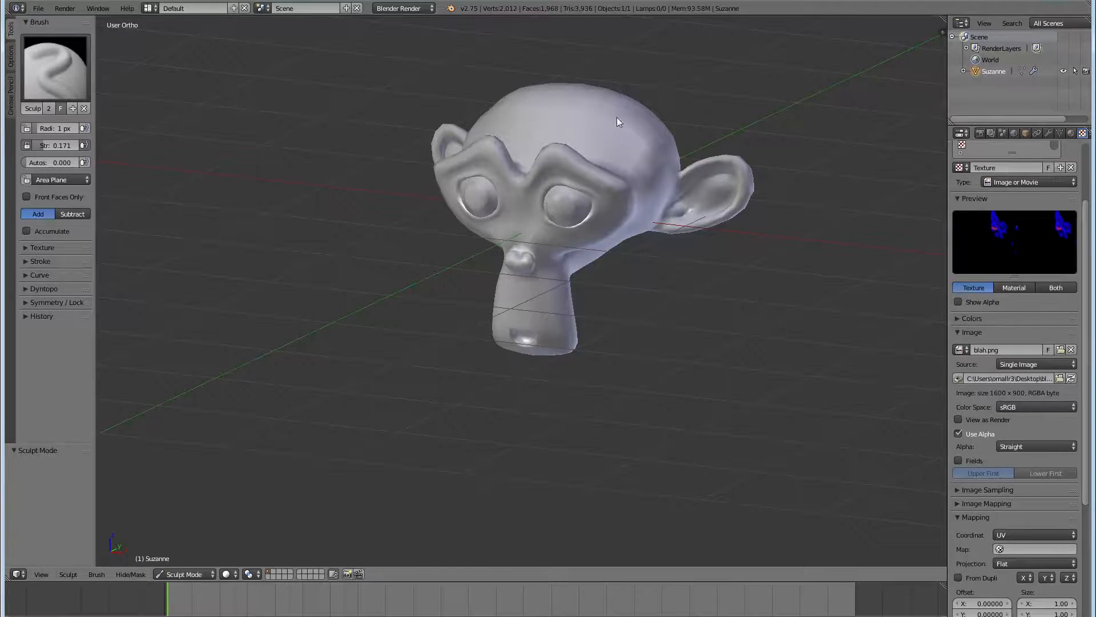
pyautogui.click(183, 574)
pyautogui.moveTo(239, 283); pyautogui.dragTo(481, 192, button='middle')
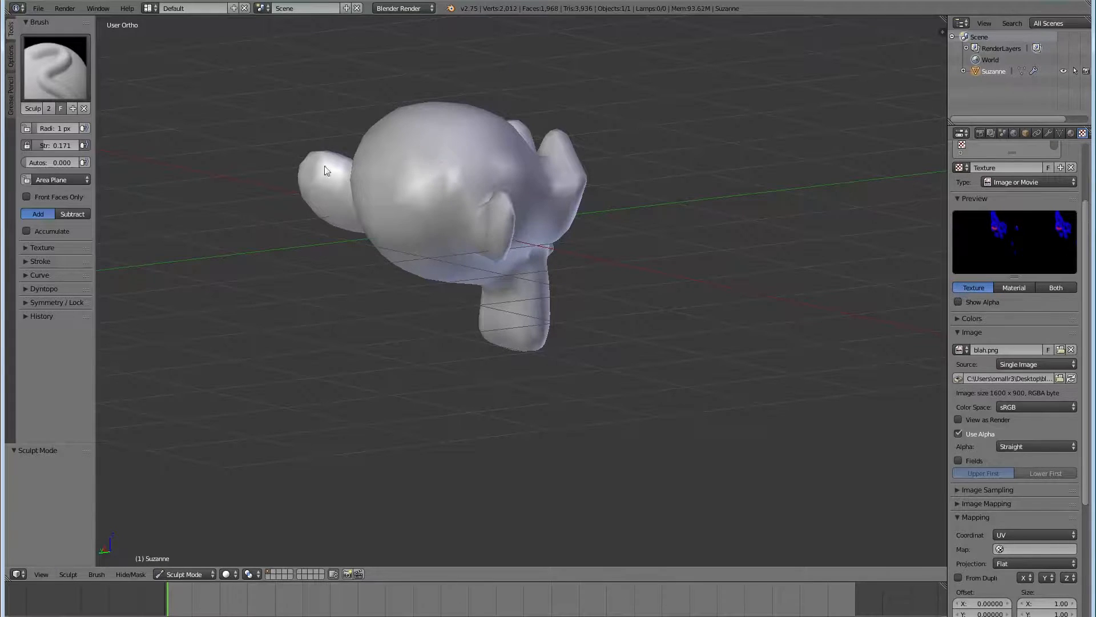
pyautogui.moveTo(44, 144); pyautogui.dragTo(204, 152)
pyautogui.click(23, 195)
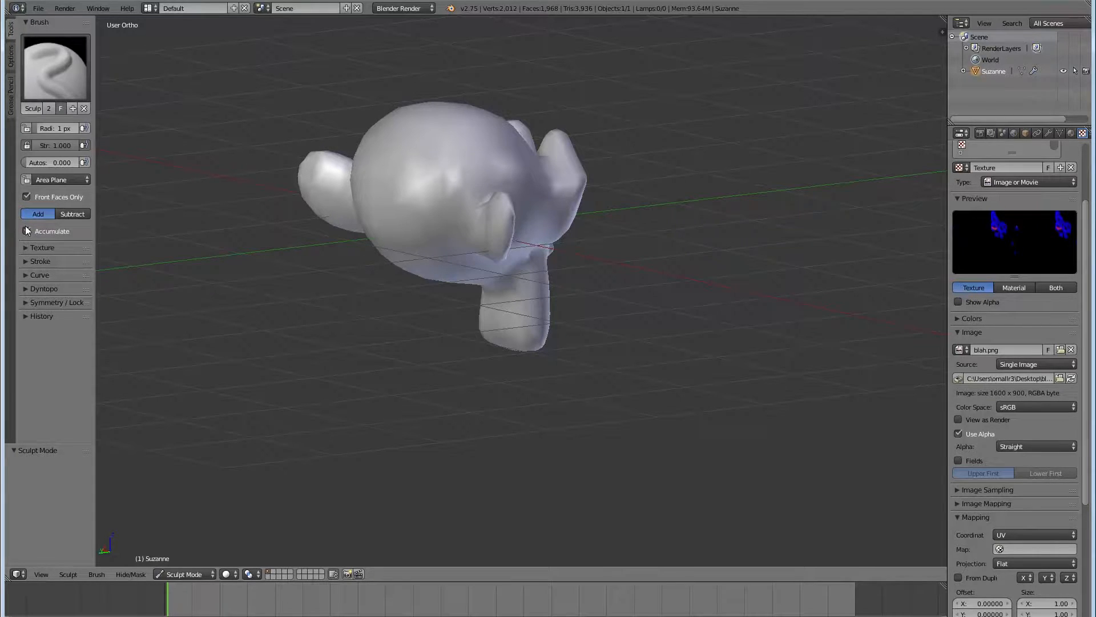
pyautogui.click(26, 197)
# - Enable Dyntopo for sculpting Suzanne
pyautogui.click(27, 288)
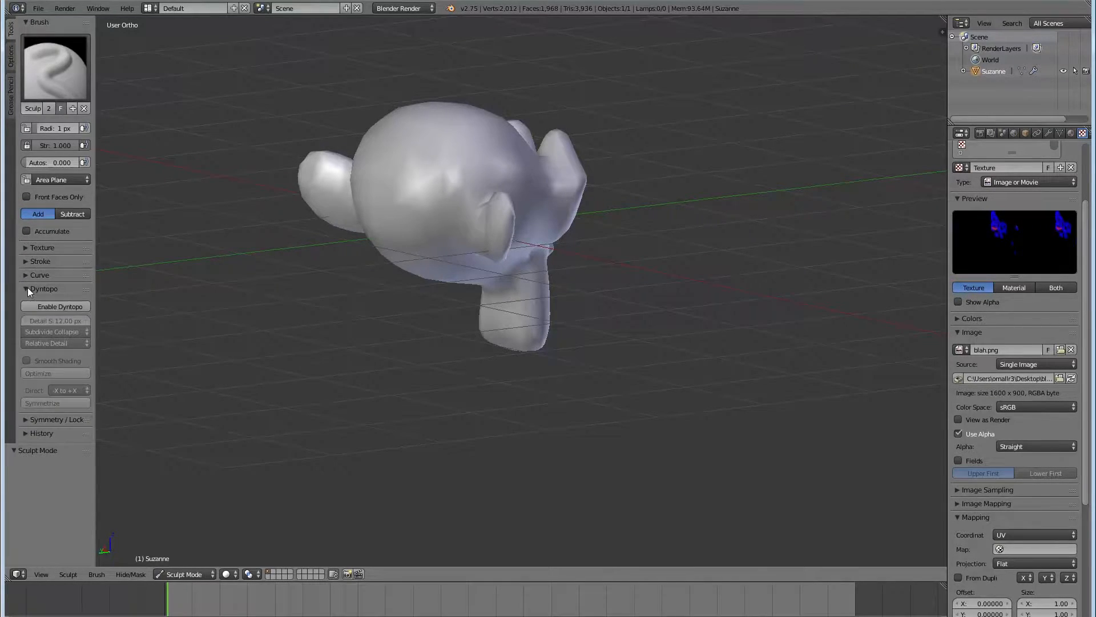
pyautogui.click(59, 306)
pyautogui.click(75, 306)
pyautogui.click(74, 367)
# - Set the sculpt brush radius to 145 px and sculpt a broad additive stroke across the head
pyautogui.moveTo(466, 250); pyautogui.dragTo(458, 224, button='middle')
pyautogui.scroll(2, 458, 224)
pyautogui.moveTo(433, 90); pyautogui.dragTo(490, 73, button='middle')
pyautogui.scroll(2, 447, 192)
pyautogui.scroll(-5, 447, 193)
pyautogui.moveTo(447, 193); pyautogui.dragTo(501, 190, button='middle')
pyautogui.click(512, 179)
pyautogui.moveTo(45, 129)
pyautogui.mouseDown()
pyautogui.moveTo(80, 129)
pyautogui.moveTo(58, 129)
pyautogui.mouseUp()
pyautogui.moveTo(399, 219)
pyautogui.mouseDown()
pyautogui.moveTo(495, 215)
pyautogui.moveTo(521, 237)
pyautogui.moveTo(508, 187)
pyautogui.moveTo(529, 266)
pyautogui.moveTo(544, 189)
pyautogui.moveTo(545, 221)
pyautogui.mouseUp()
pyautogui.moveTo(546, 221)
pyautogui.mouseDown(button='middle')
pyautogui.moveTo(443, 313)
pyautogui.moveTo(456, 252)
pyautogui.moveTo(409, 175)
pyautogui.mouseUp(button='middle')
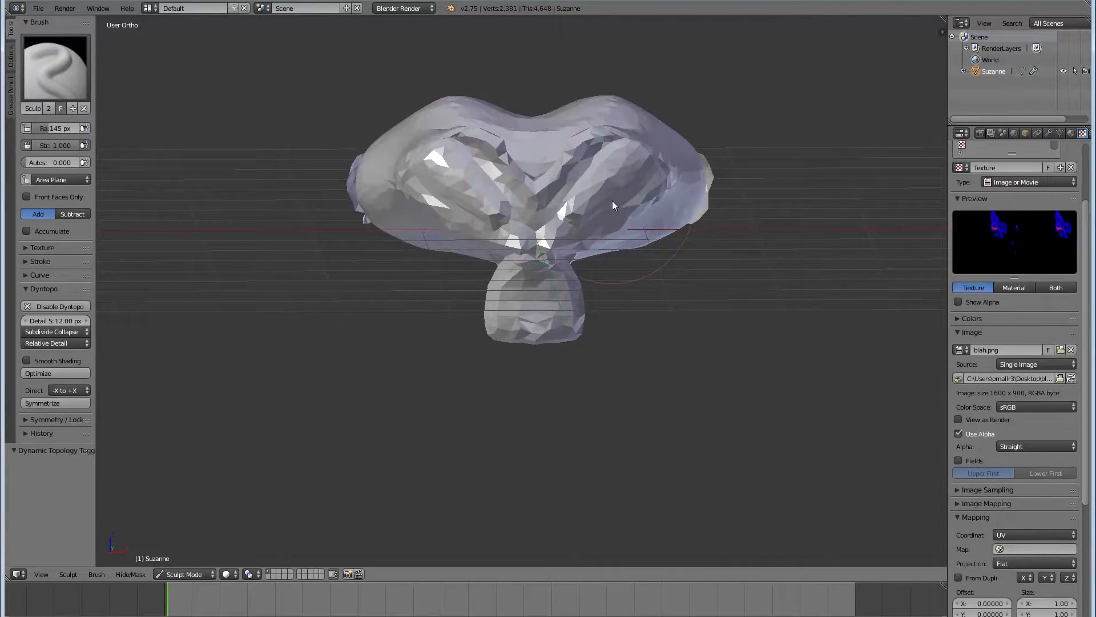
# - Build up the brow, crown and sides of the head with several additive sculpt strokes from different angles
pyautogui.moveTo(486, 201); pyautogui.dragTo(465, 178, button='middle')
pyautogui.moveTo(465, 177)
pyautogui.mouseDown()
pyautogui.moveTo(426, 125)
pyautogui.moveTo(445, 114)
pyautogui.moveTo(400, 223)
pyautogui.mouseUp()
pyautogui.moveTo(399, 222)
pyautogui.mouseDown(button='middle')
pyautogui.moveTo(493, 168)
pyautogui.moveTo(588, 172)
pyautogui.moveTo(615, 135)
pyautogui.moveTo(521, 158)
pyautogui.mouseUp(button='middle')
pyautogui.moveTo(520, 158); pyautogui.dragTo(602, 160)
pyautogui.moveTo(534, 208)
pyautogui.mouseDown(button='middle')
pyautogui.moveTo(486, 221)
pyautogui.moveTo(607, 239)
pyautogui.moveTo(569, 221)
pyautogui.moveTo(685, 164)
pyautogui.moveTo(697, 176)
pyautogui.mouseUp(button='middle')
pyautogui.moveTo(514, 227); pyautogui.dragTo(430, 282, button='middle')
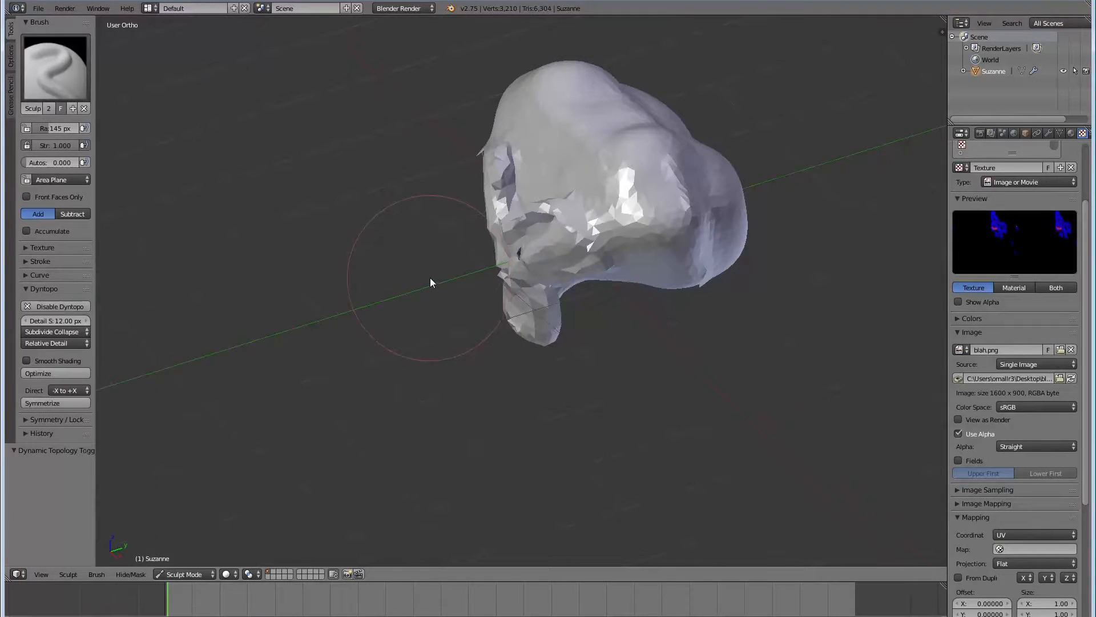
pyautogui.moveTo(567, 145)
pyautogui.mouseDown()
pyautogui.moveTo(550, 149)
pyautogui.moveTo(633, 121)
pyautogui.moveTo(646, 129)
pyautogui.mouseUp()
pyautogui.moveTo(646, 129)
pyautogui.mouseDown(button='middle')
pyautogui.moveTo(580, 186)
pyautogui.moveTo(674, 268)
pyautogui.moveTo(610, 188)
pyautogui.mouseUp(button='middle')
pyautogui.moveTo(608, 188)
pyautogui.mouseDown()
pyautogui.moveTo(650, 236)
pyautogui.moveTo(599, 166)
pyautogui.mouseUp()
pyautogui.moveTo(599, 166)
pyautogui.mouseDown(button='middle')
pyautogui.moveTo(613, 222)
pyautogui.moveTo(614, 188)
pyautogui.moveTo(372, 198)
pyautogui.mouseUp(button='middle')
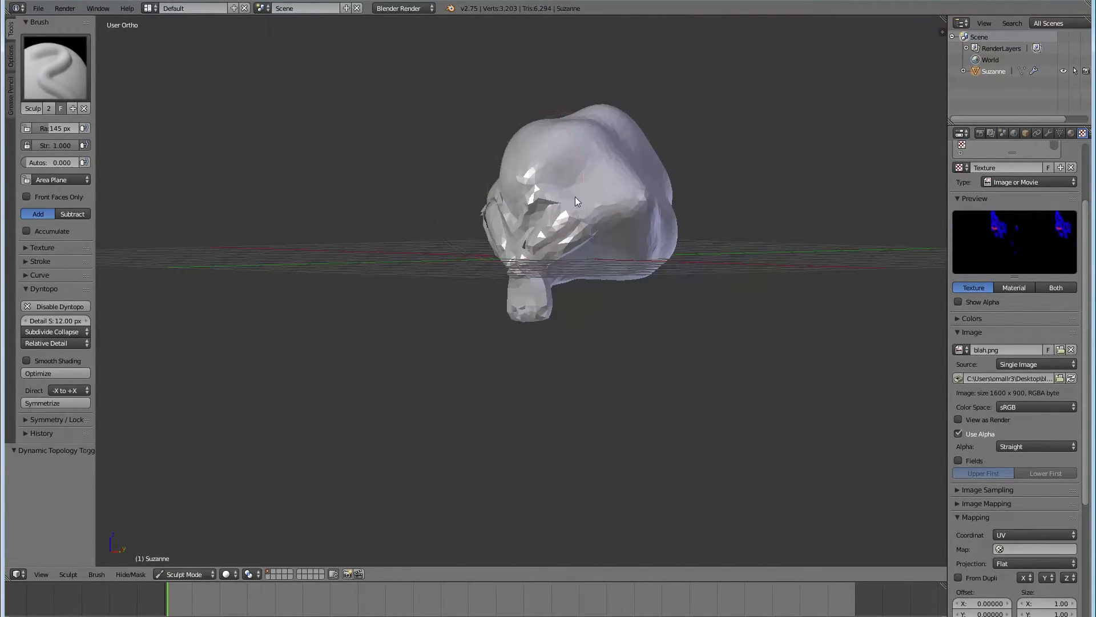
# - Smooth the jagged sculpted surface of the face down towards the snout
pyautogui.moveTo(548, 177); pyautogui.dragTo(665, 188, button='middle')
pyautogui.moveTo(481, 188)
pyautogui.keyDown('shift'); pyautogui.mouseDown()
pyautogui.moveTo(472, 194)
pyautogui.moveTo(482, 193)
pyautogui.moveTo(477, 237)
pyautogui.moveTo(596, 310)
pyautogui.moveTo(541, 204)
pyautogui.moveTo(554, 273)
pyautogui.mouseUp(); pyautogui.keyUp('shift')
pyautogui.moveTo(555, 279)
pyautogui.mouseDown(button='middle')
pyautogui.moveTo(612, 252)
pyautogui.moveTo(658, 274)
pyautogui.moveTo(564, 281)
pyautogui.mouseUp(button='middle')
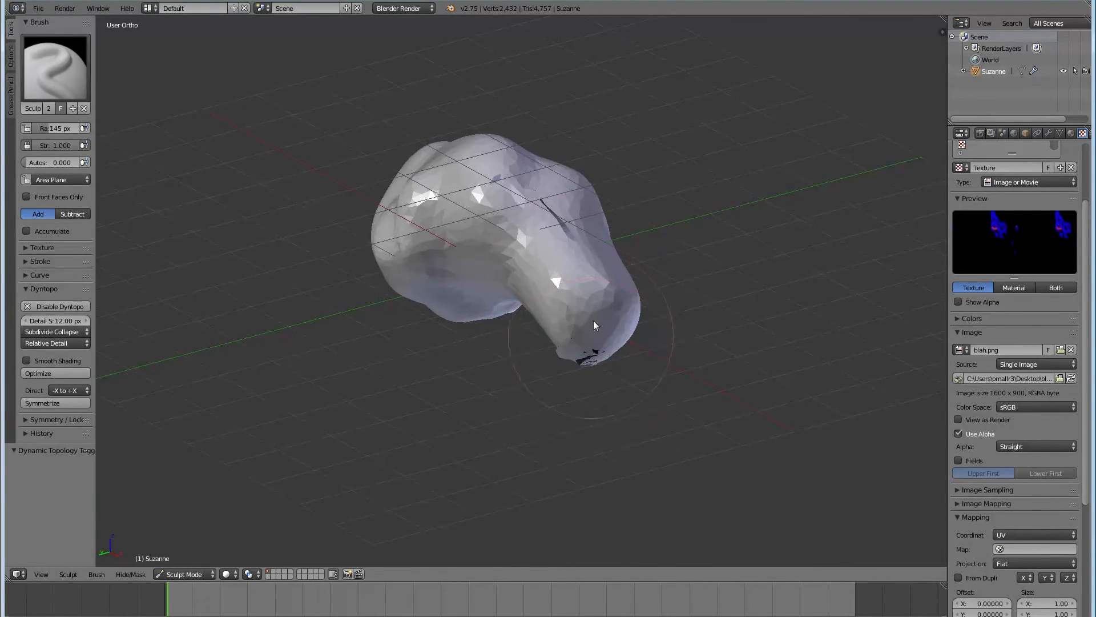